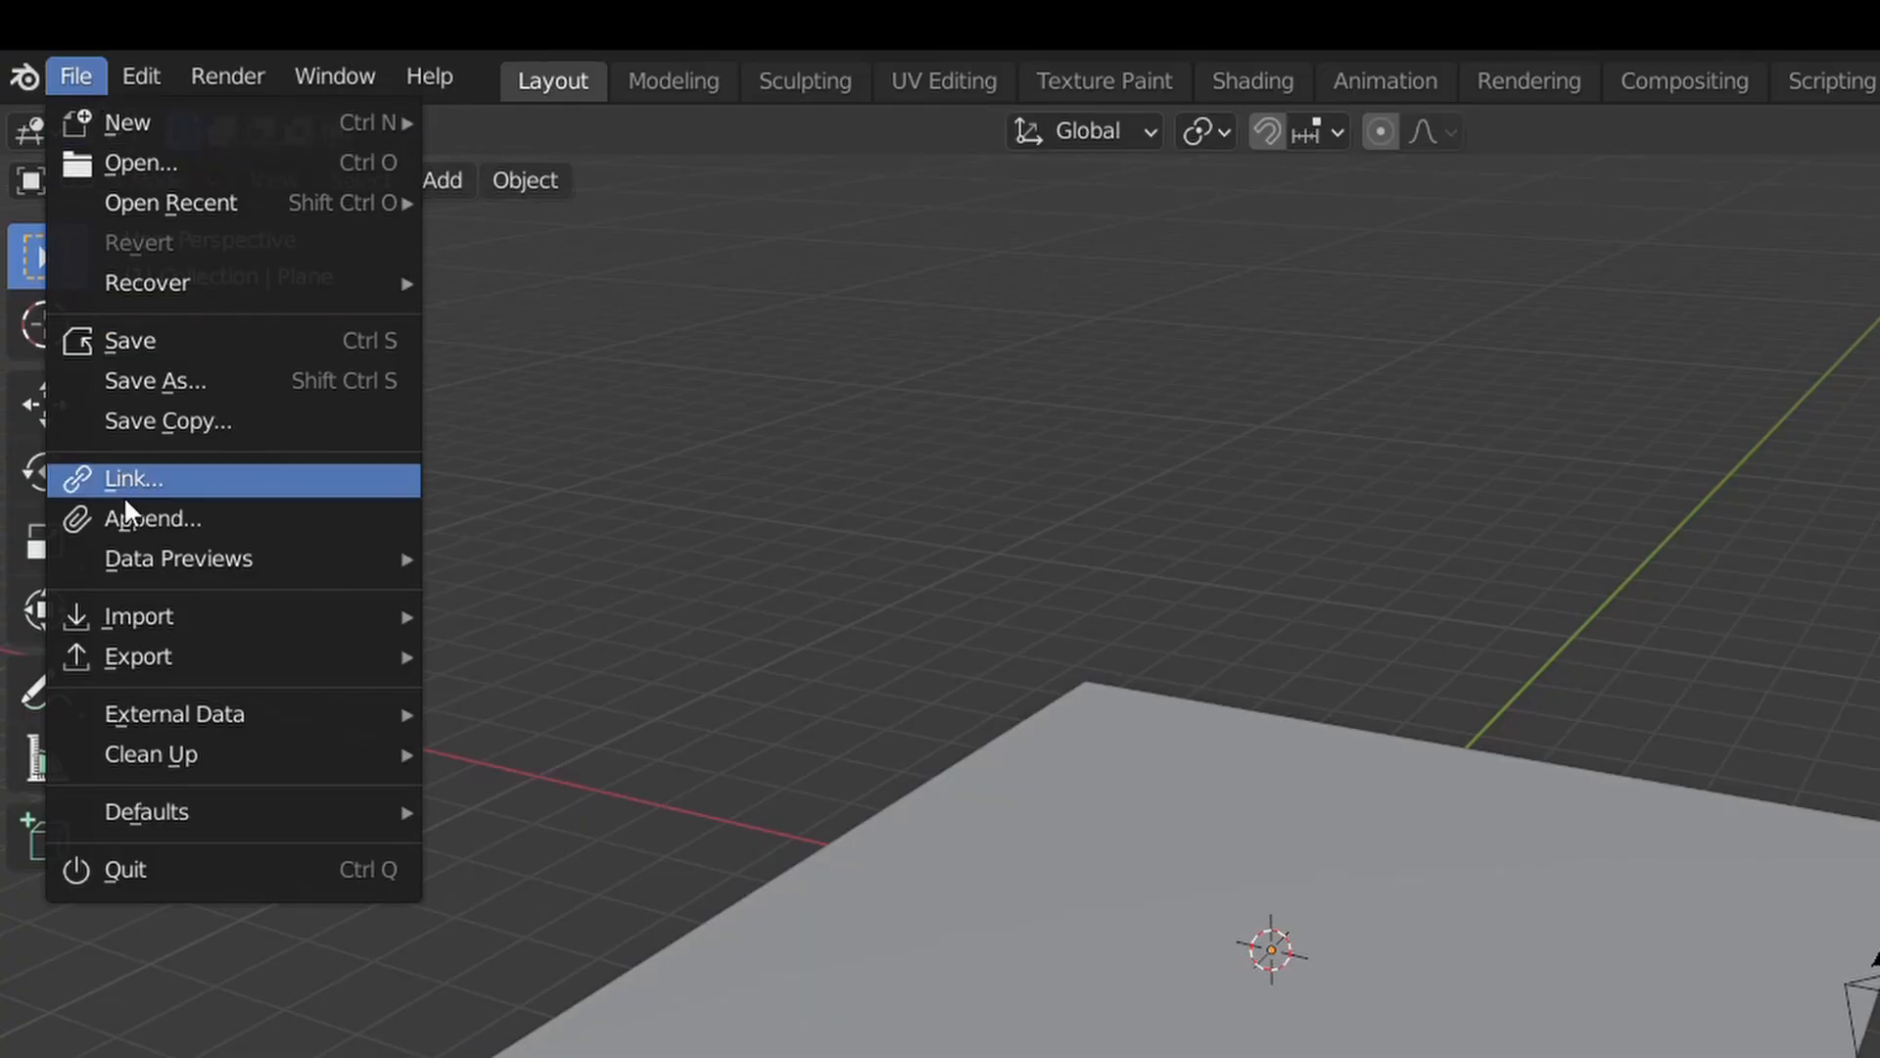
# - Import the 12140_Skull_v3_L2 skull model into the scene
pyautogui.moveTo(200, 615)
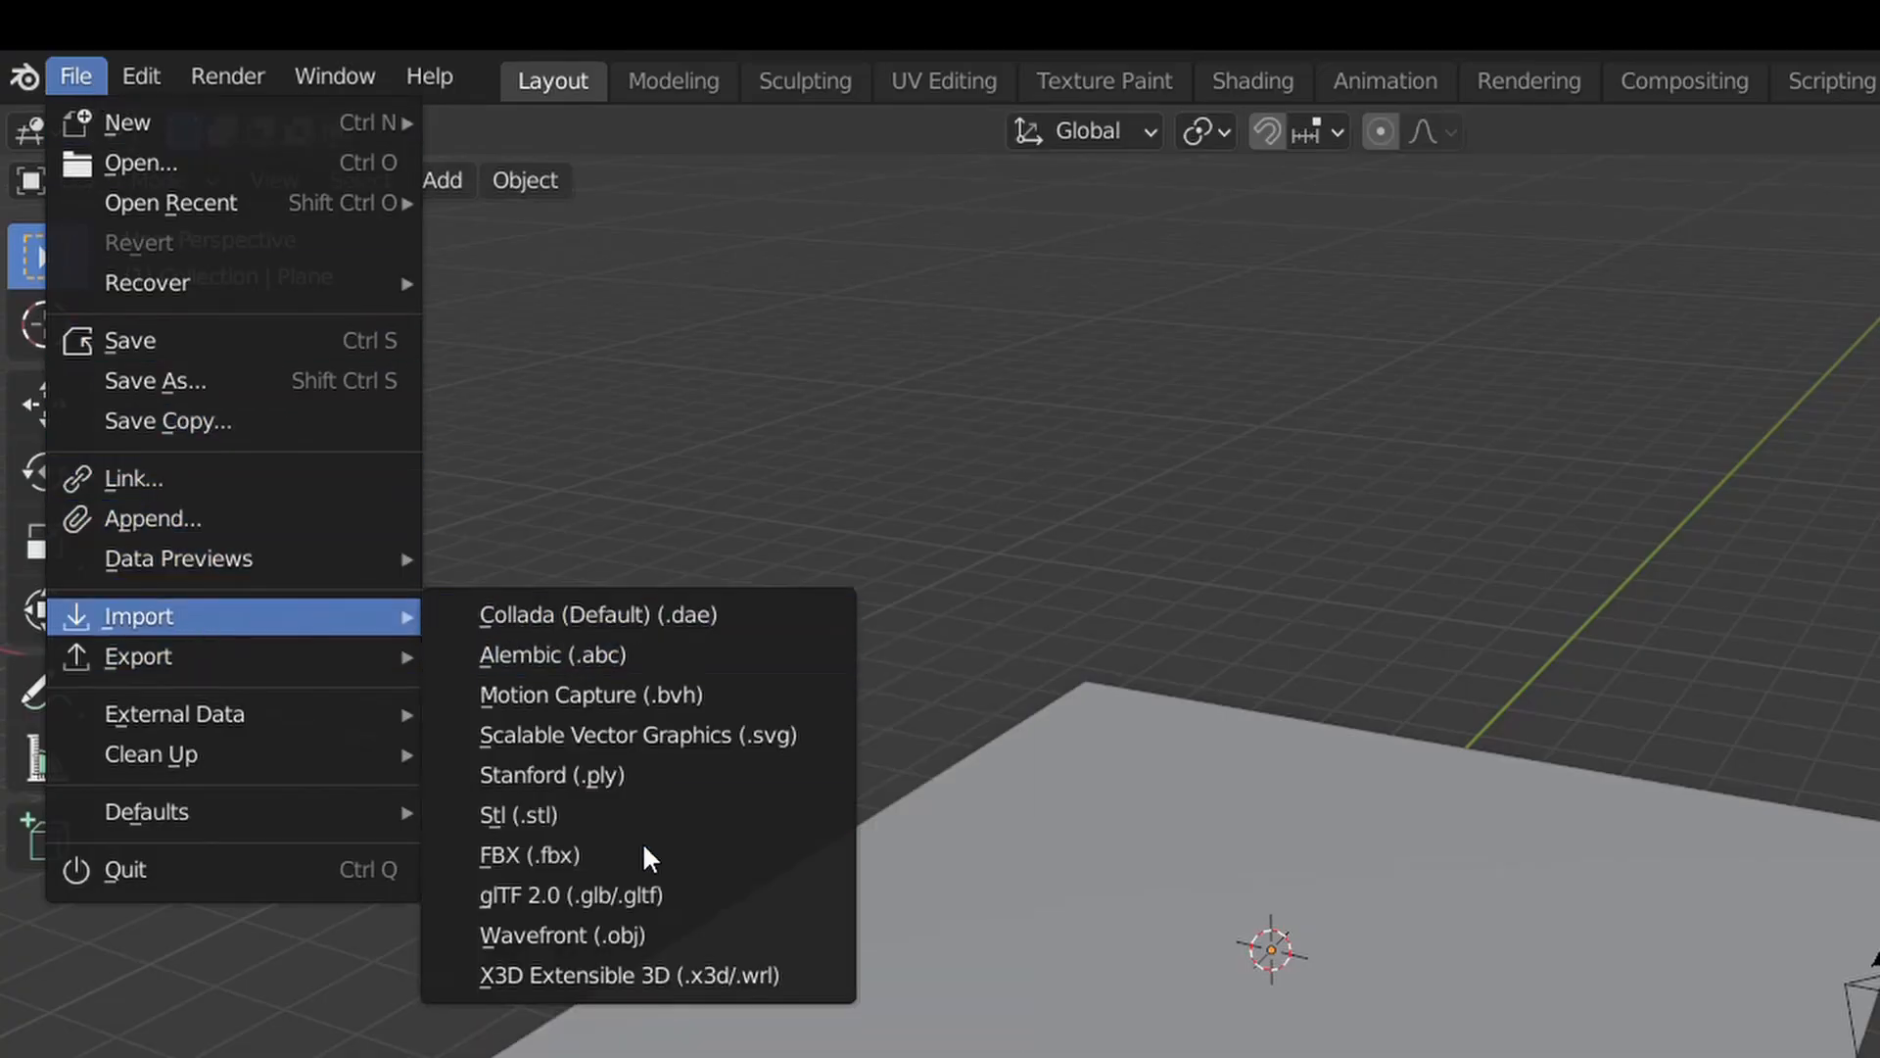
pyautogui.click(643, 969)
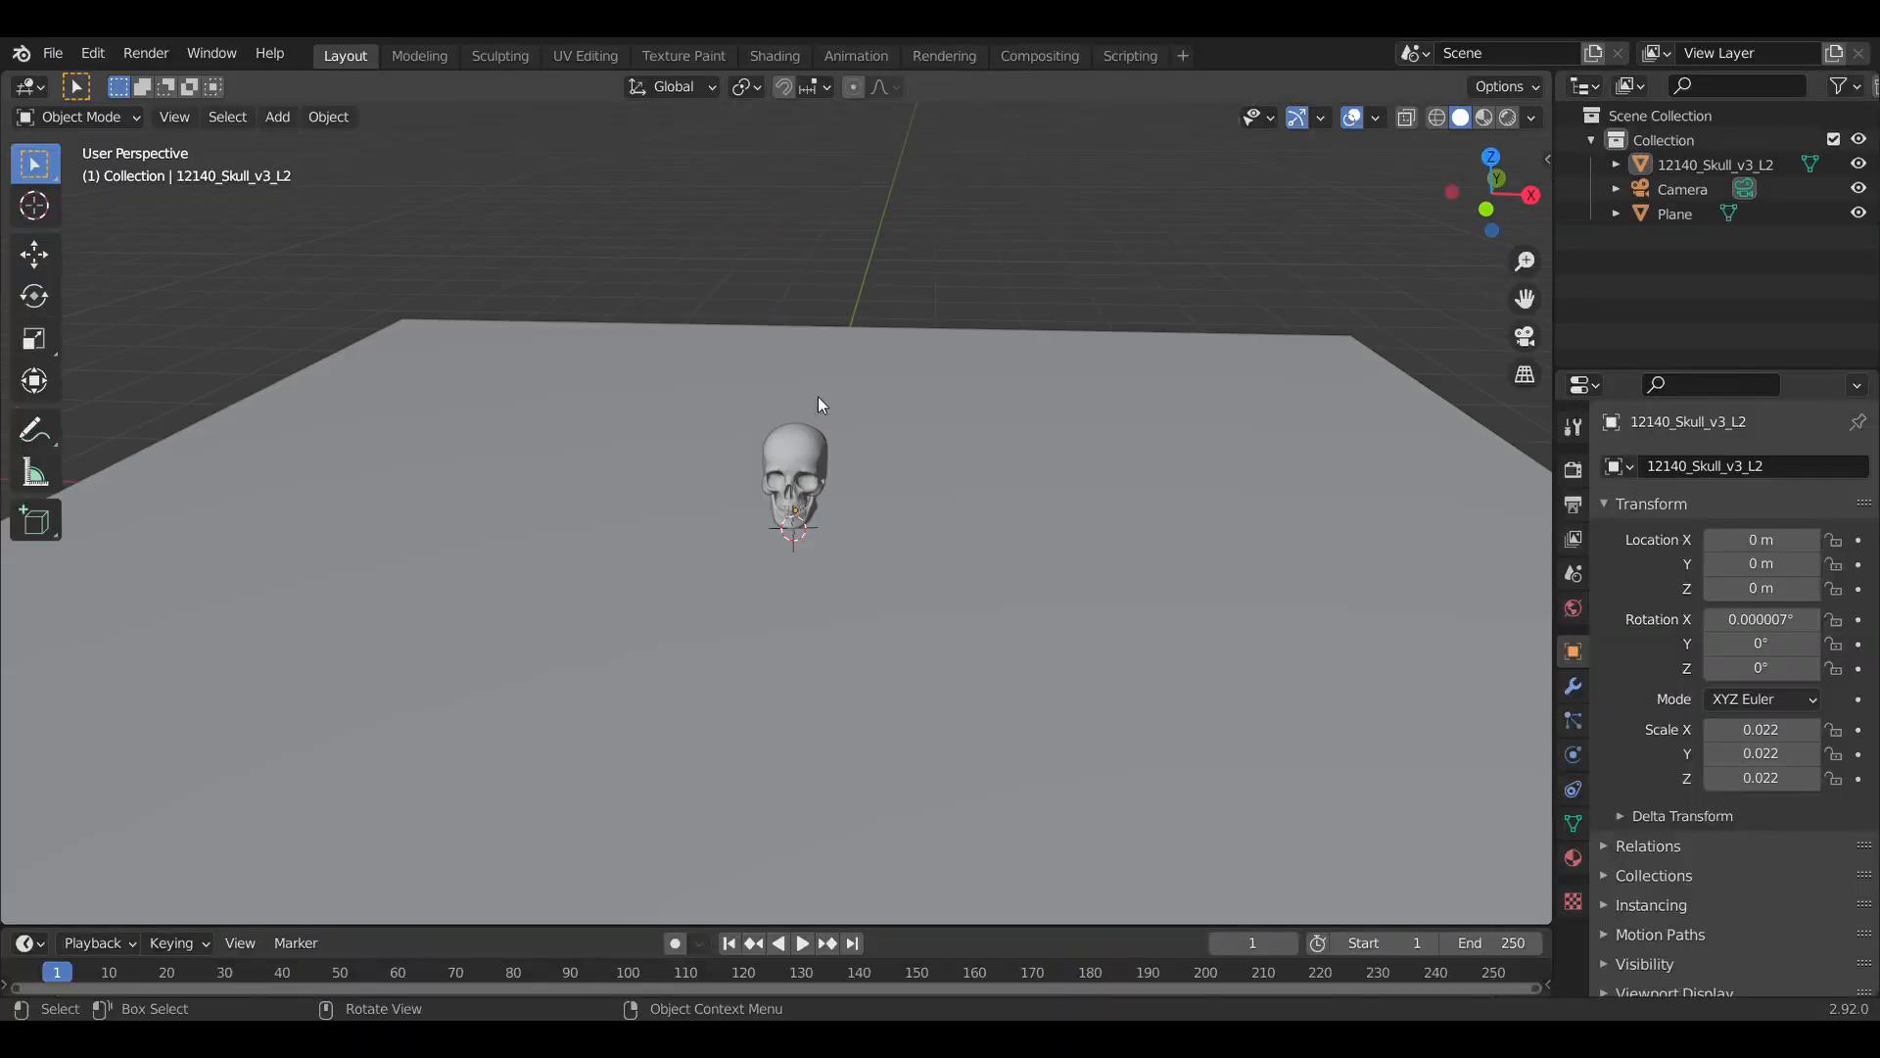
# - Add a plane mesh beneath the skull
pyautogui.hotkey('shift', 'a')
pyautogui.moveTo(819, 390)
pyautogui.click(881, 390)
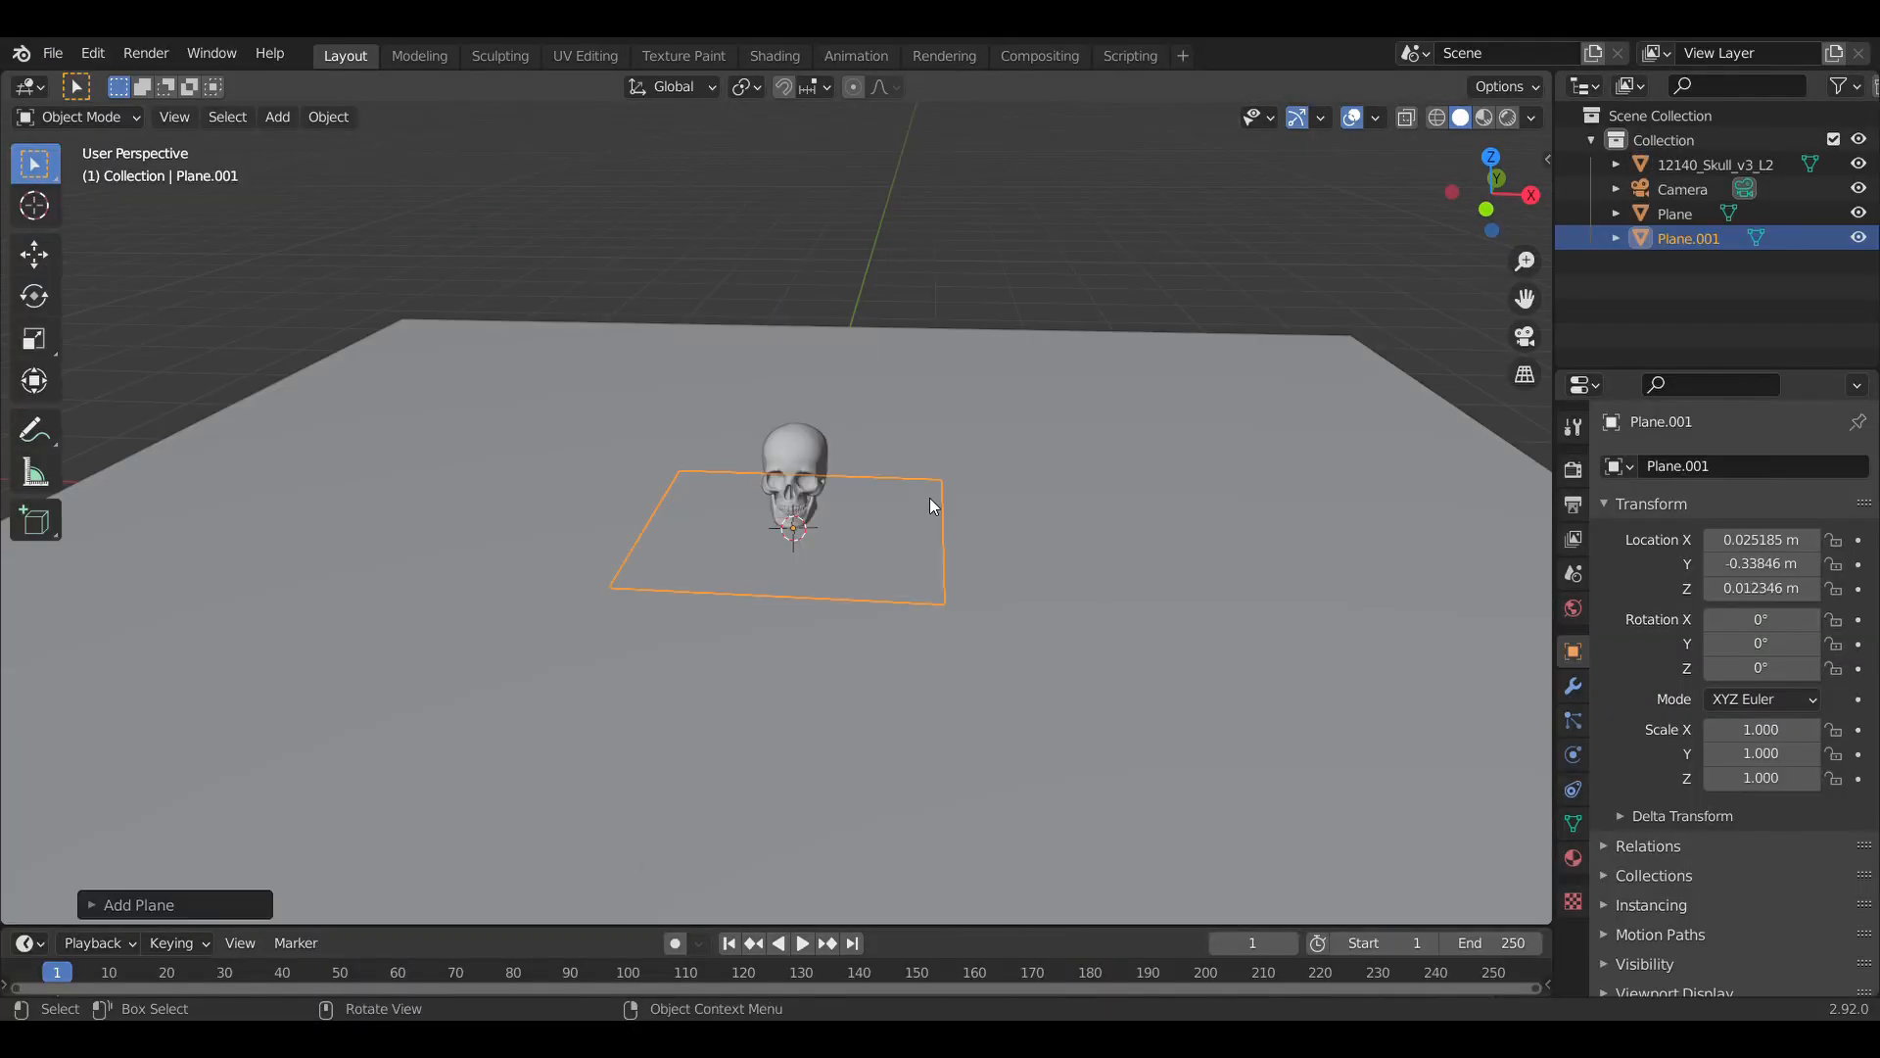
# - Subdivide the new plane under the skull with 50 cuts
pyautogui.press('Tab')
pyautogui.scroll(4, 764, 484)
pyautogui.rightClick(763, 483)
pyautogui.click(725, 443)
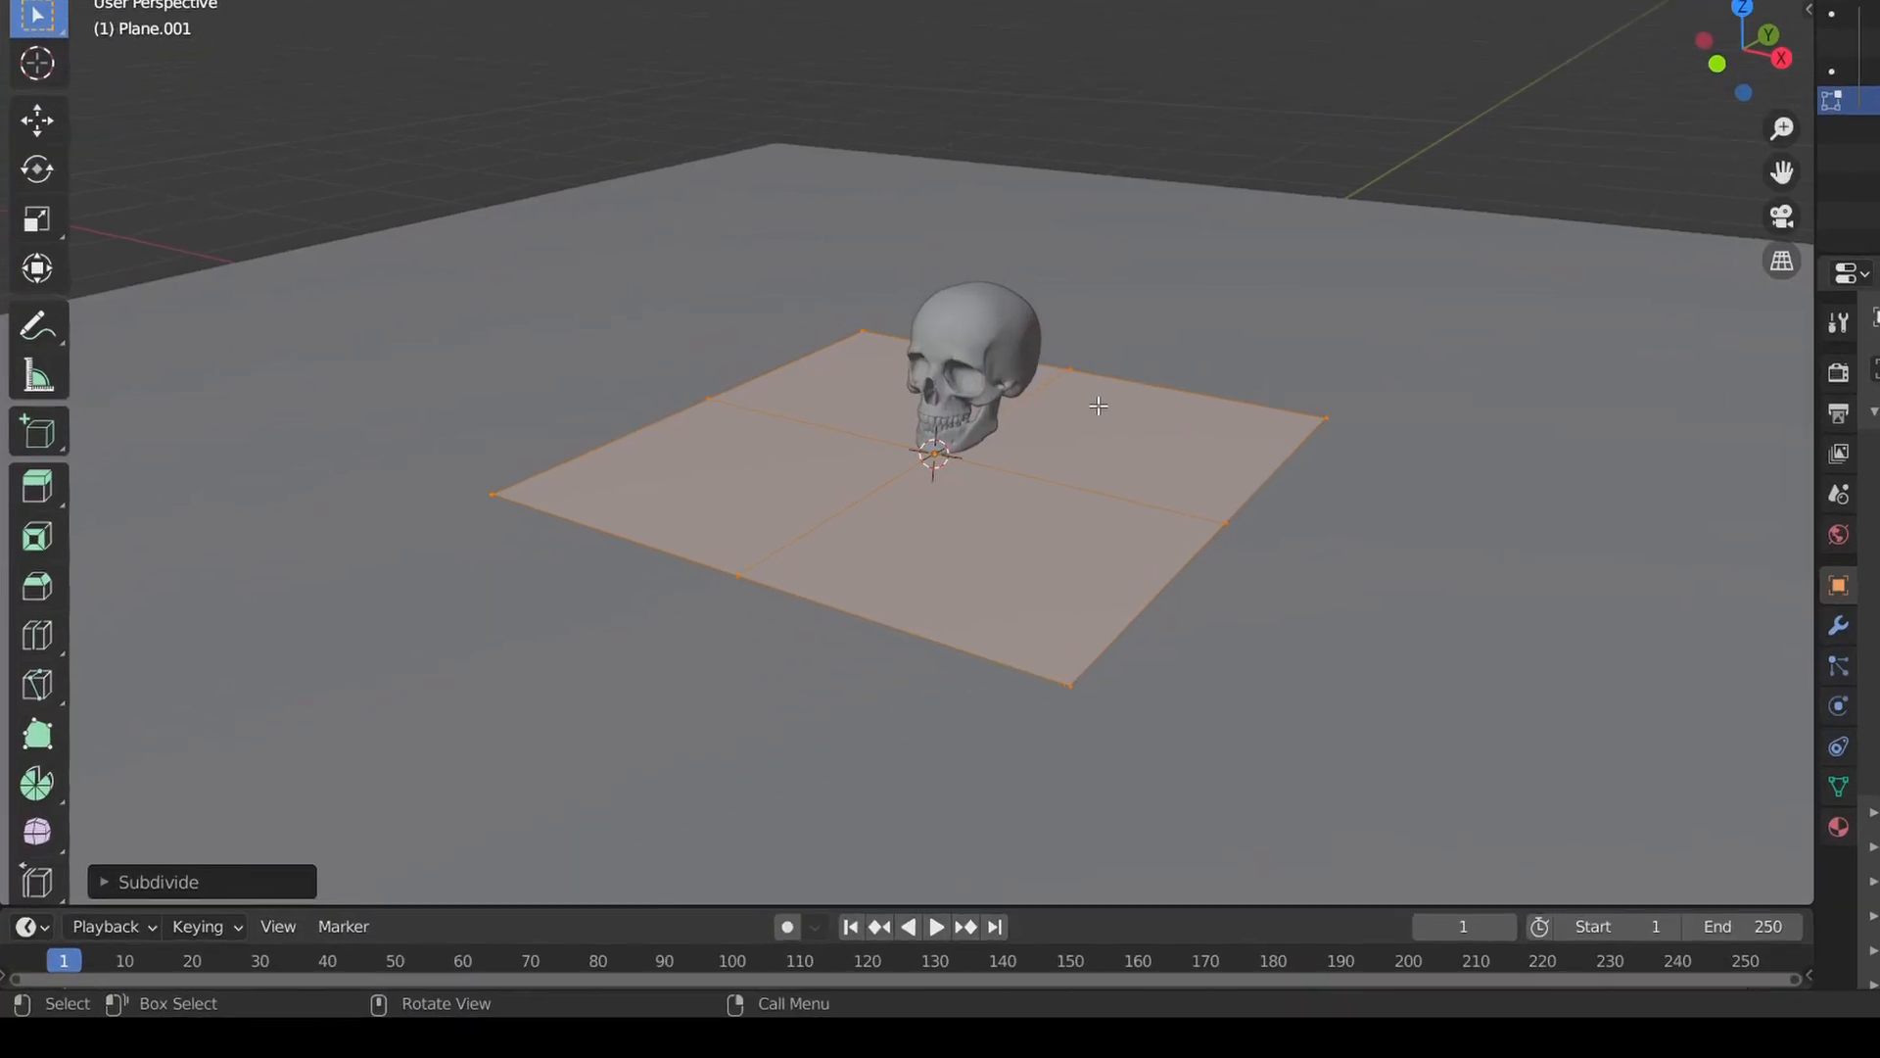
pyautogui.click(147, 883)
pyautogui.click(371, 748)
pyautogui.write('50')
pyautogui.press('Return')
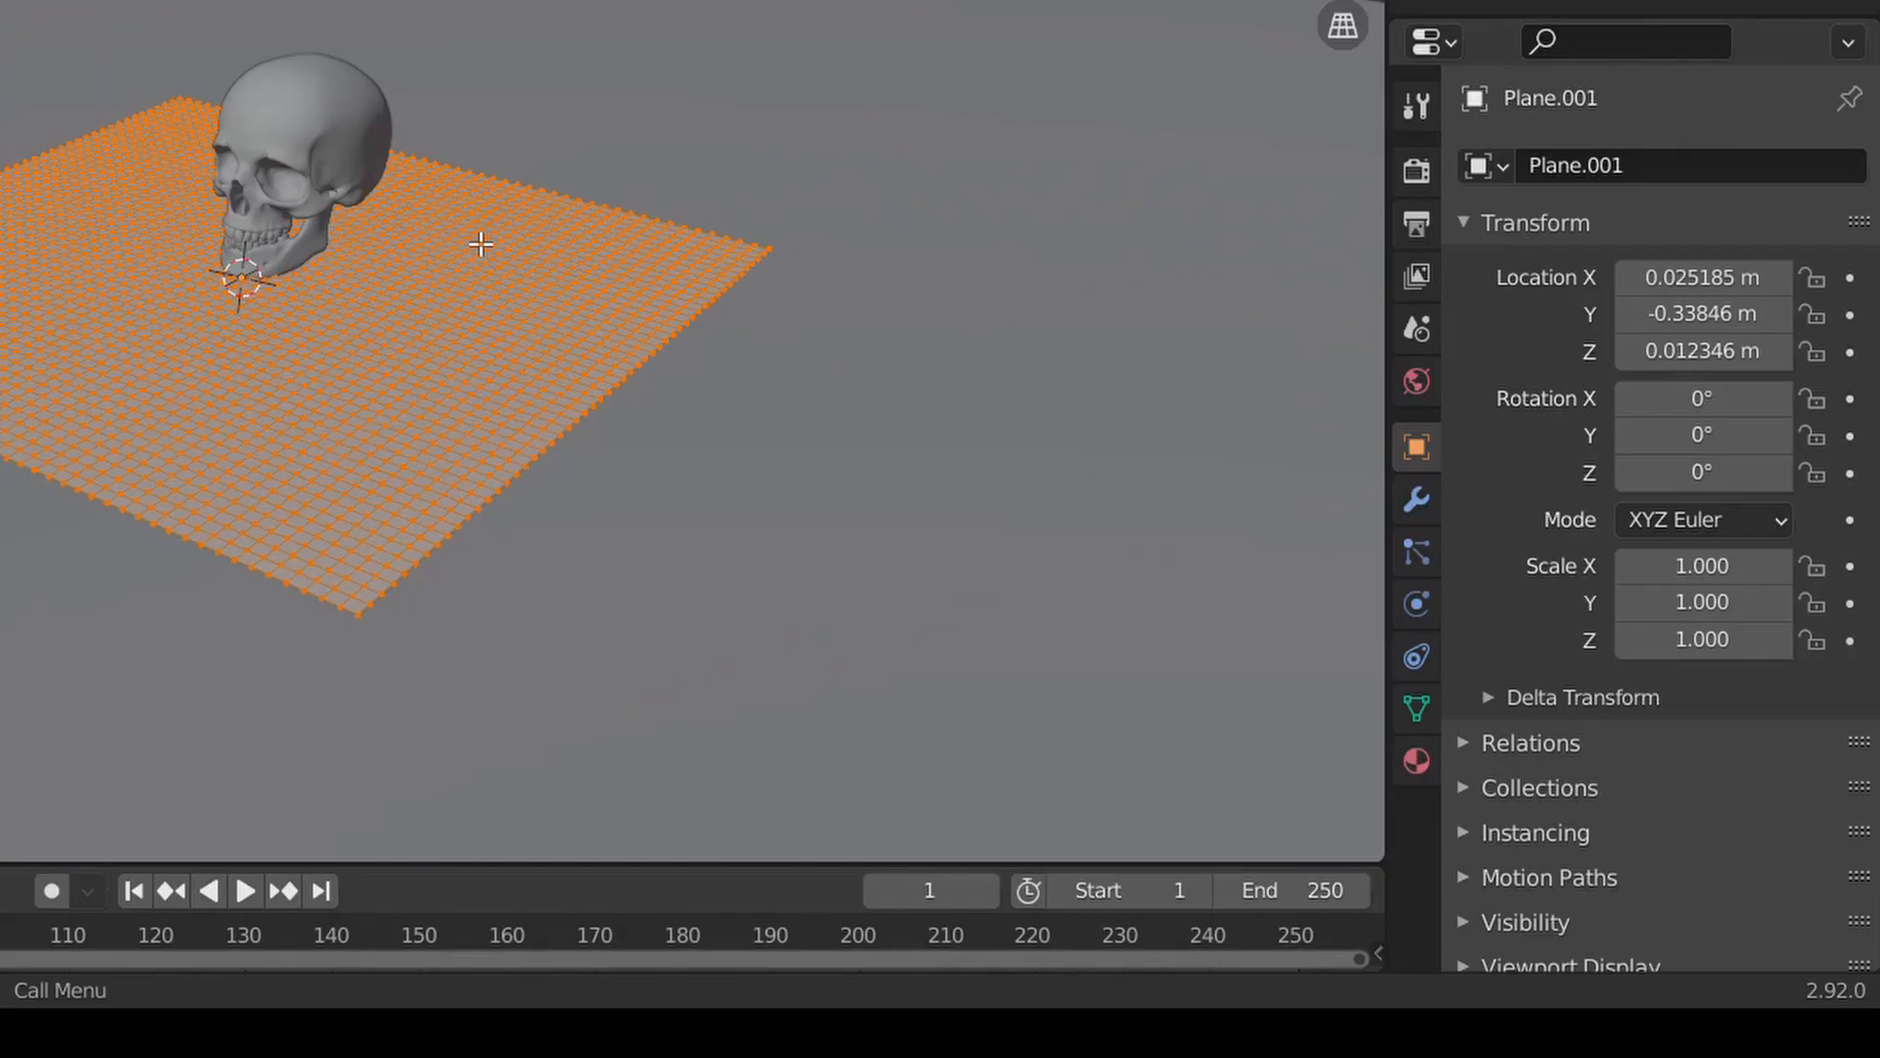
# - Return to Object Mode and add a Subdivision Surface modifier to the subdivided plane
pyautogui.press('Tab')
pyautogui.click(1414, 496)
pyautogui.click(1544, 164)
pyautogui.click(1218, 833)
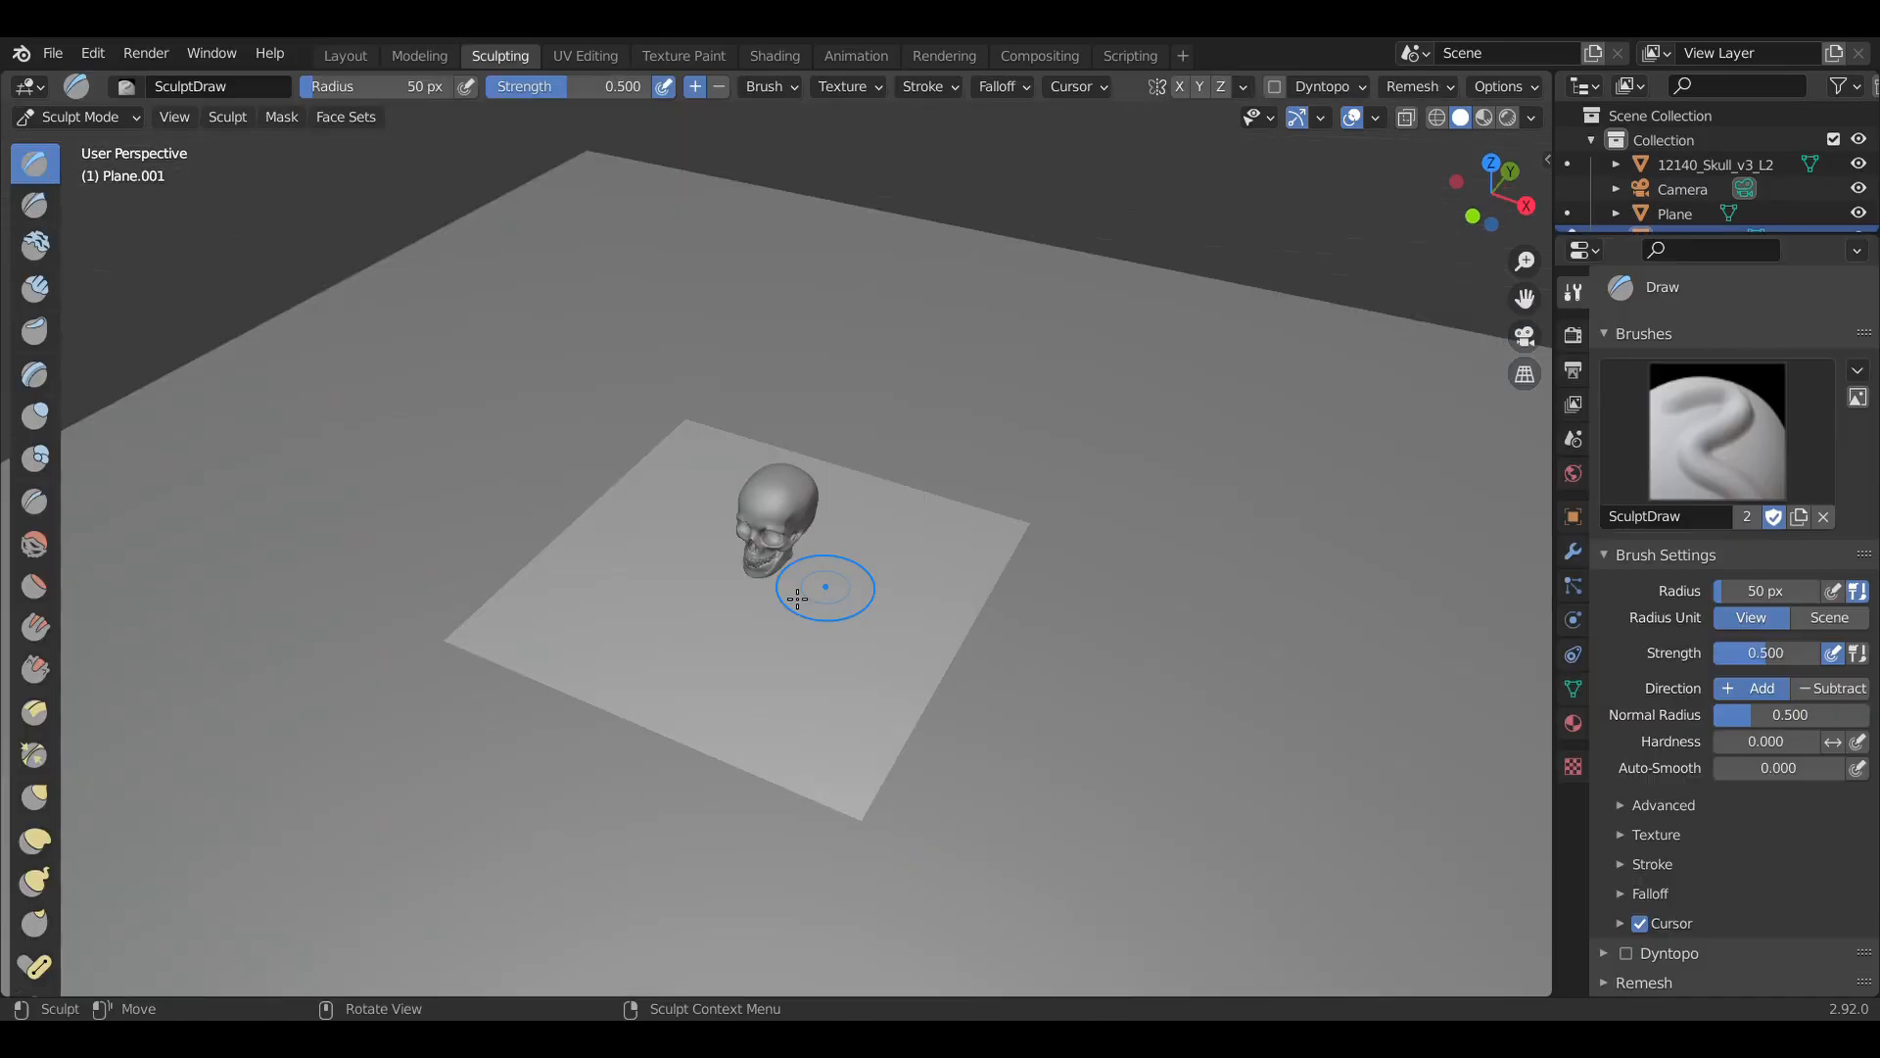
# - Sculpt raised mounds on the subdivided plane around the skull using the SculptDraw brush with an 86 px radius
pyautogui.moveTo(774, 588); pyautogui.dragTo(754, 519)
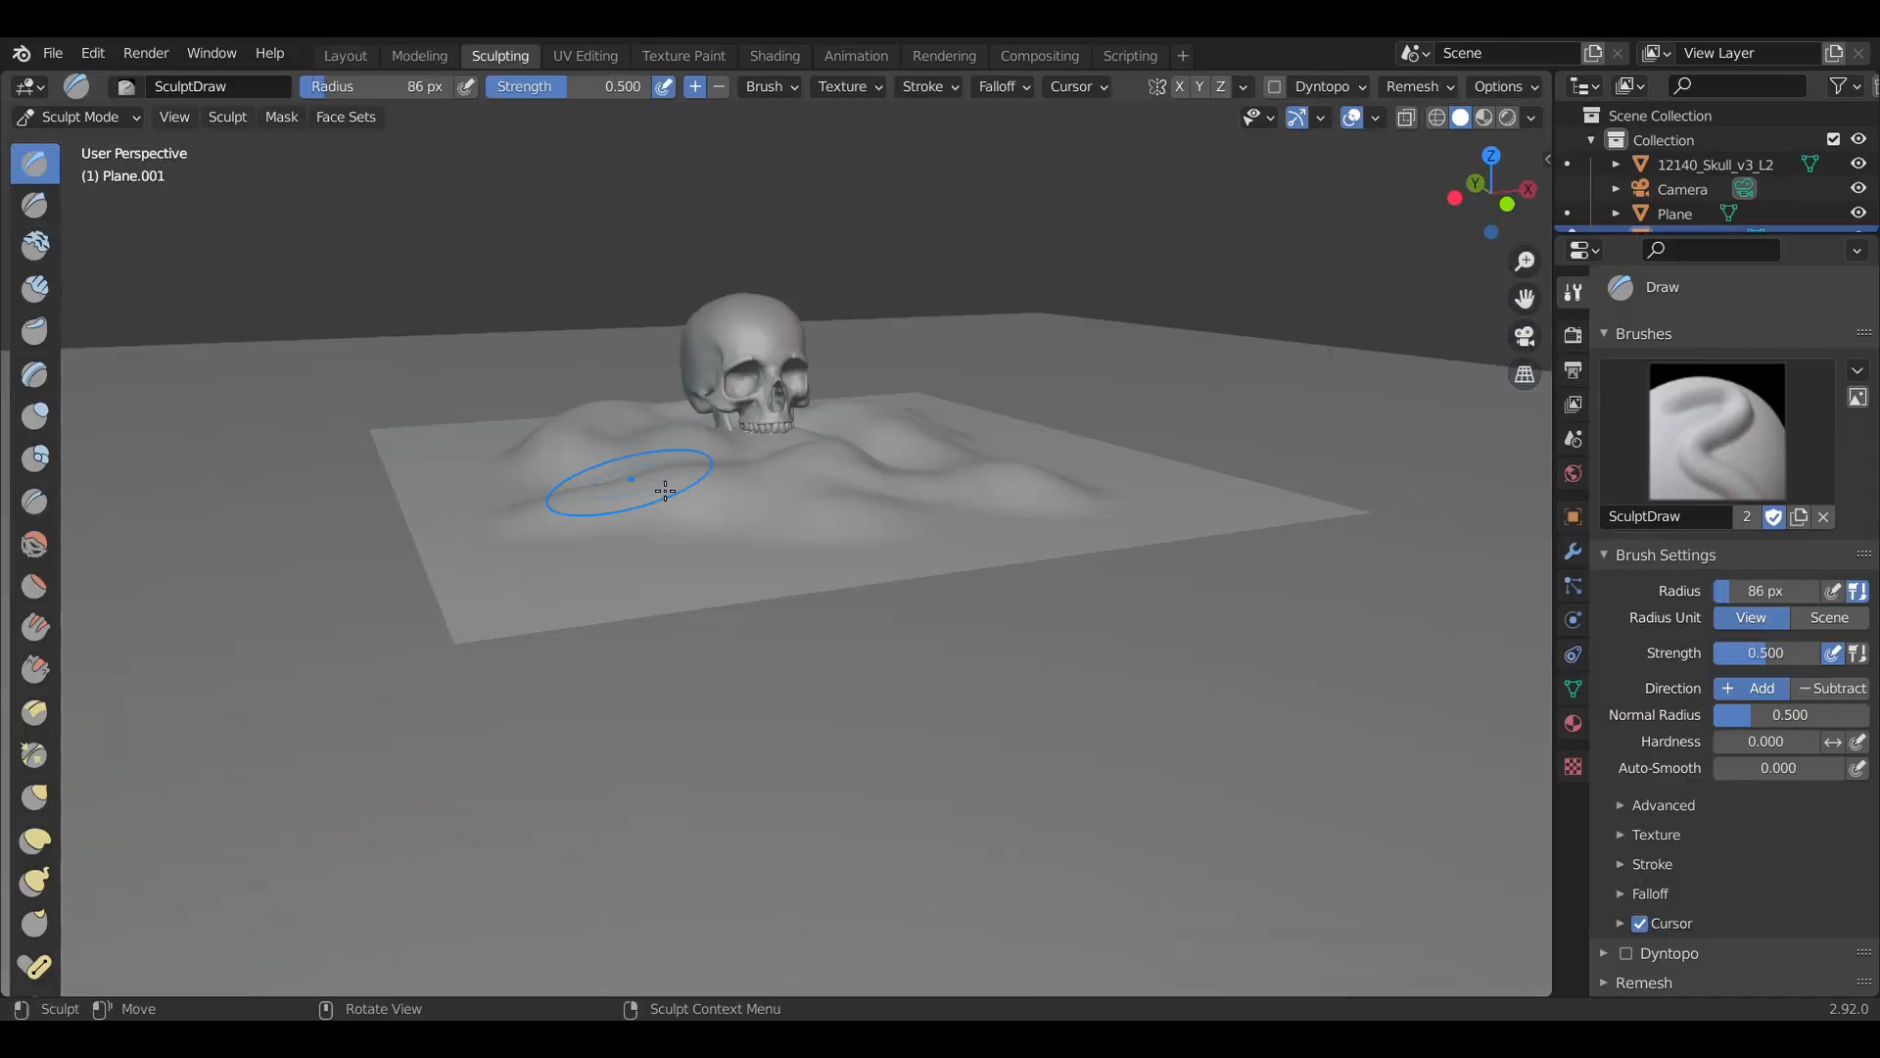
pyautogui.moveTo(666, 490); pyautogui.dragTo(519, 549, button='middle')
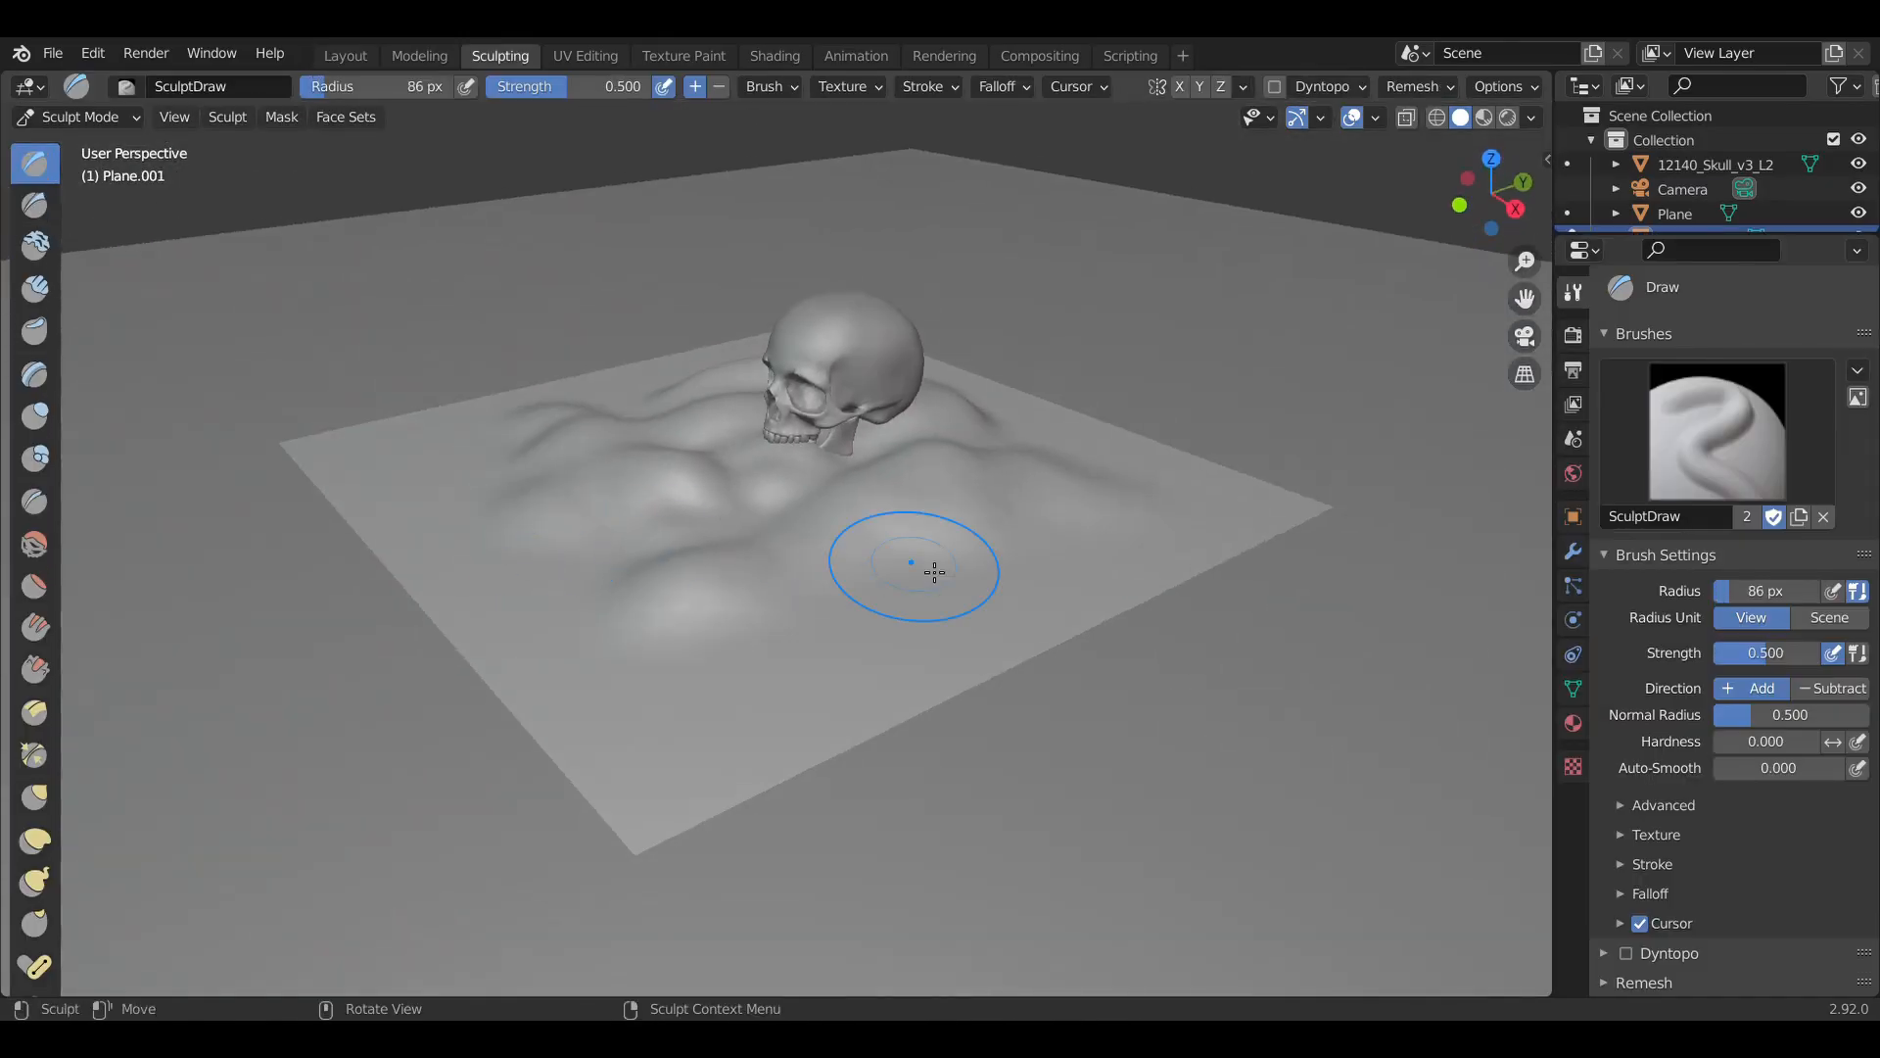
pyautogui.moveTo(931, 571); pyautogui.dragTo(989, 513)
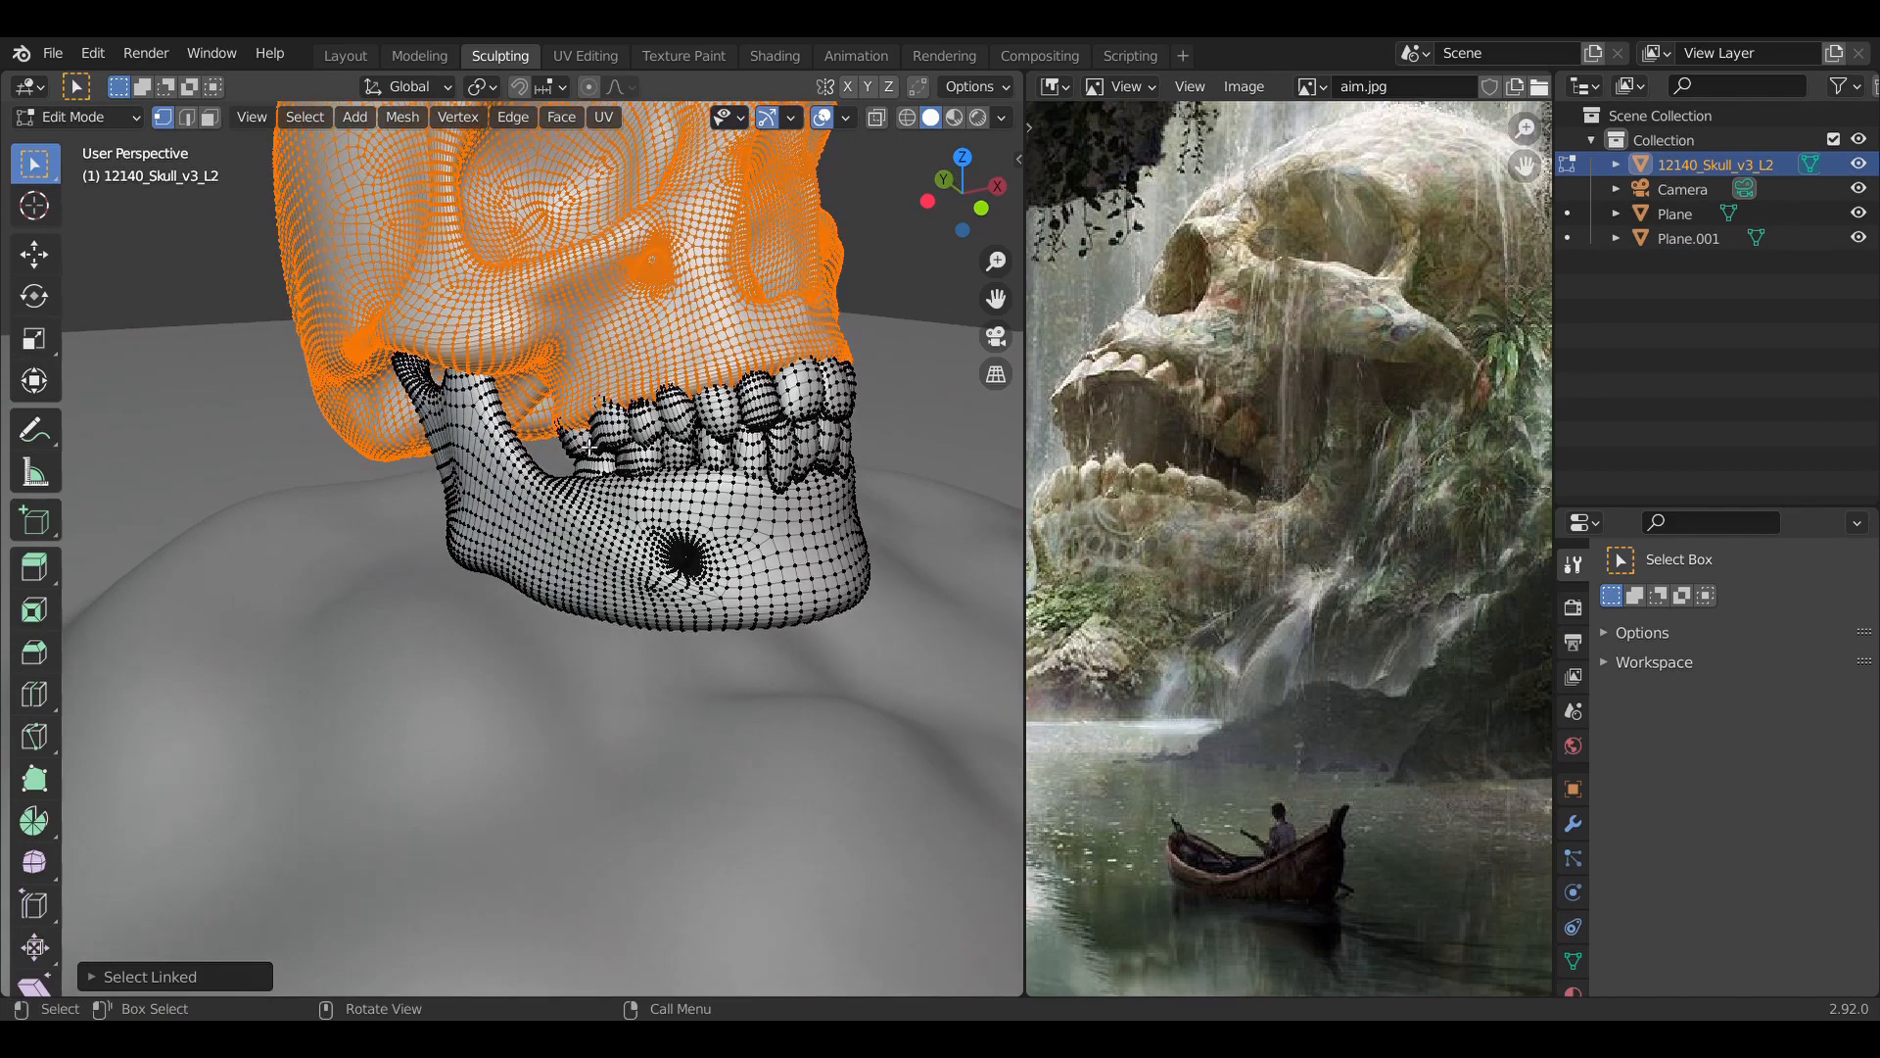
# - Separate the selected cranium and upper teeth from the lower jaw into their own object
pyautogui.moveTo(643, 419); pyautogui.dragTo(389, 452, button='middle')
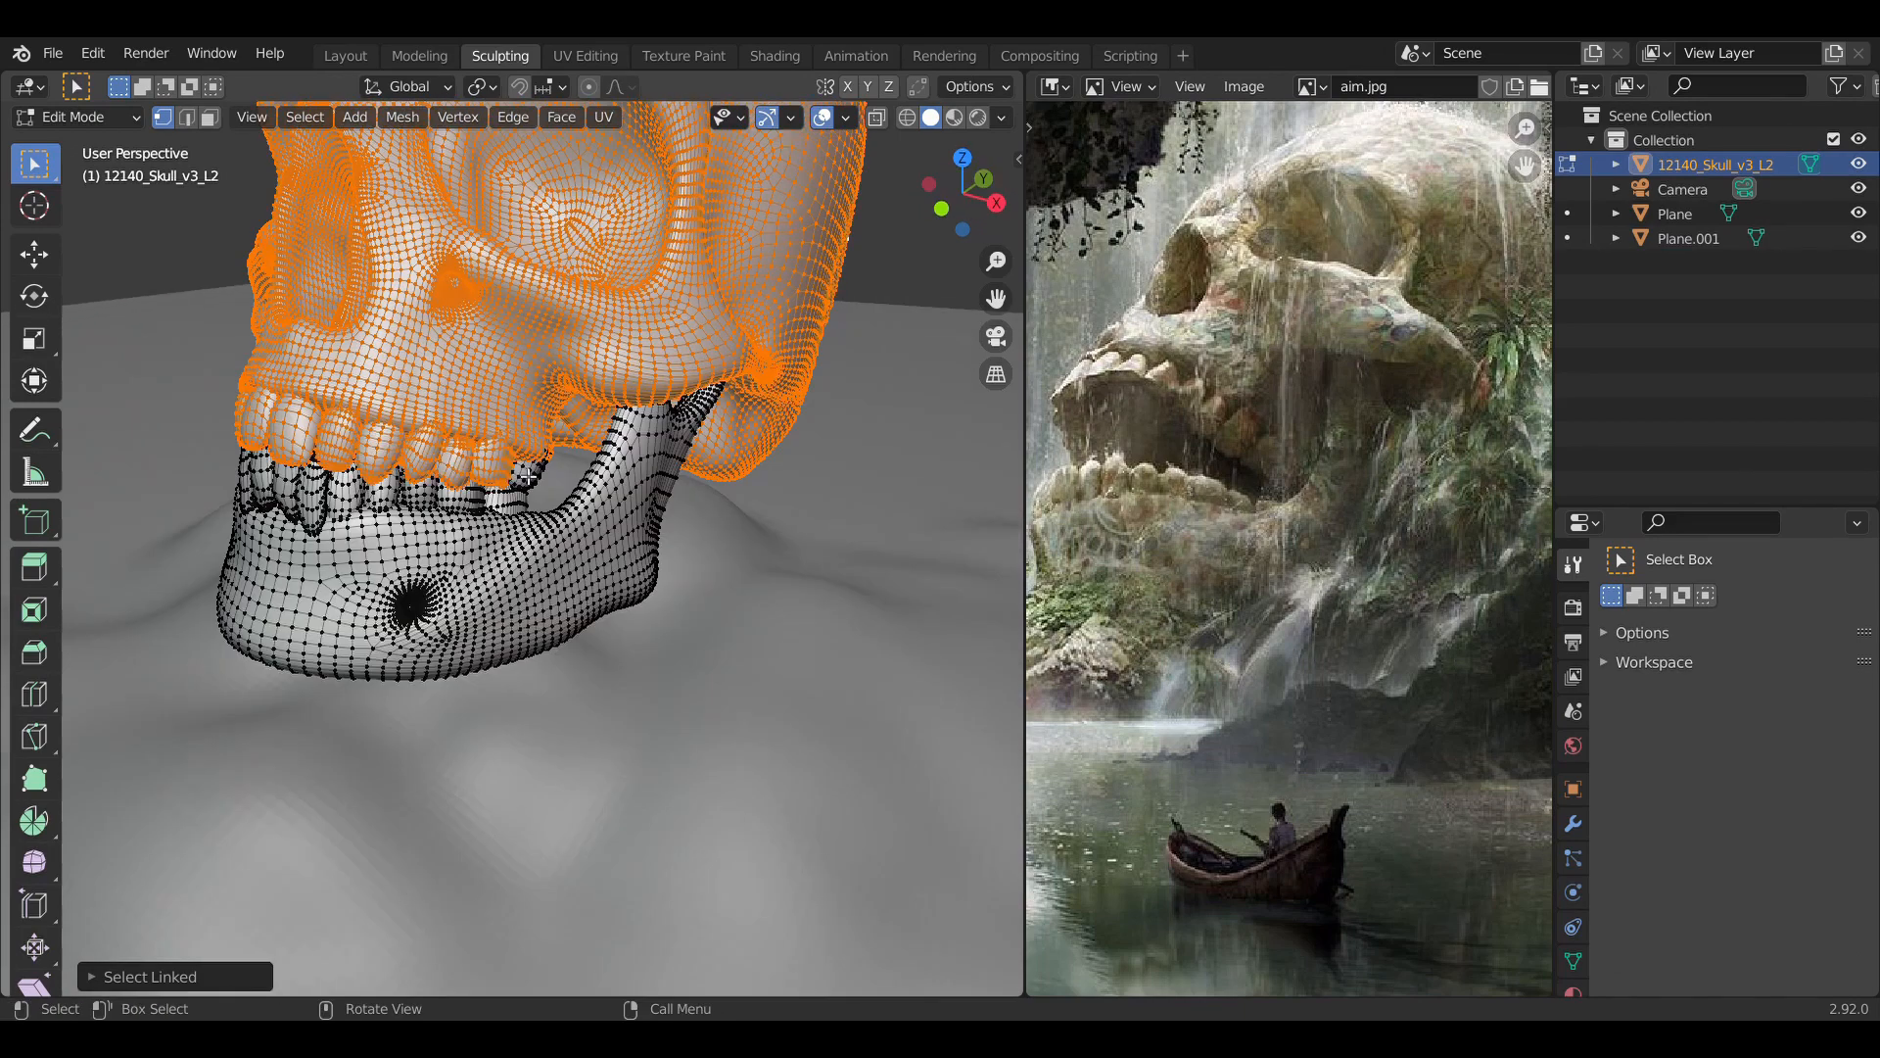
pyautogui.press('KP_3')
pyautogui.press('p')
pyautogui.click(637, 429)
pyautogui.press('Tab')
# - Move and rotate the separated cranium in the right side view to open the skull's mouth
pyautogui.click(591, 380)
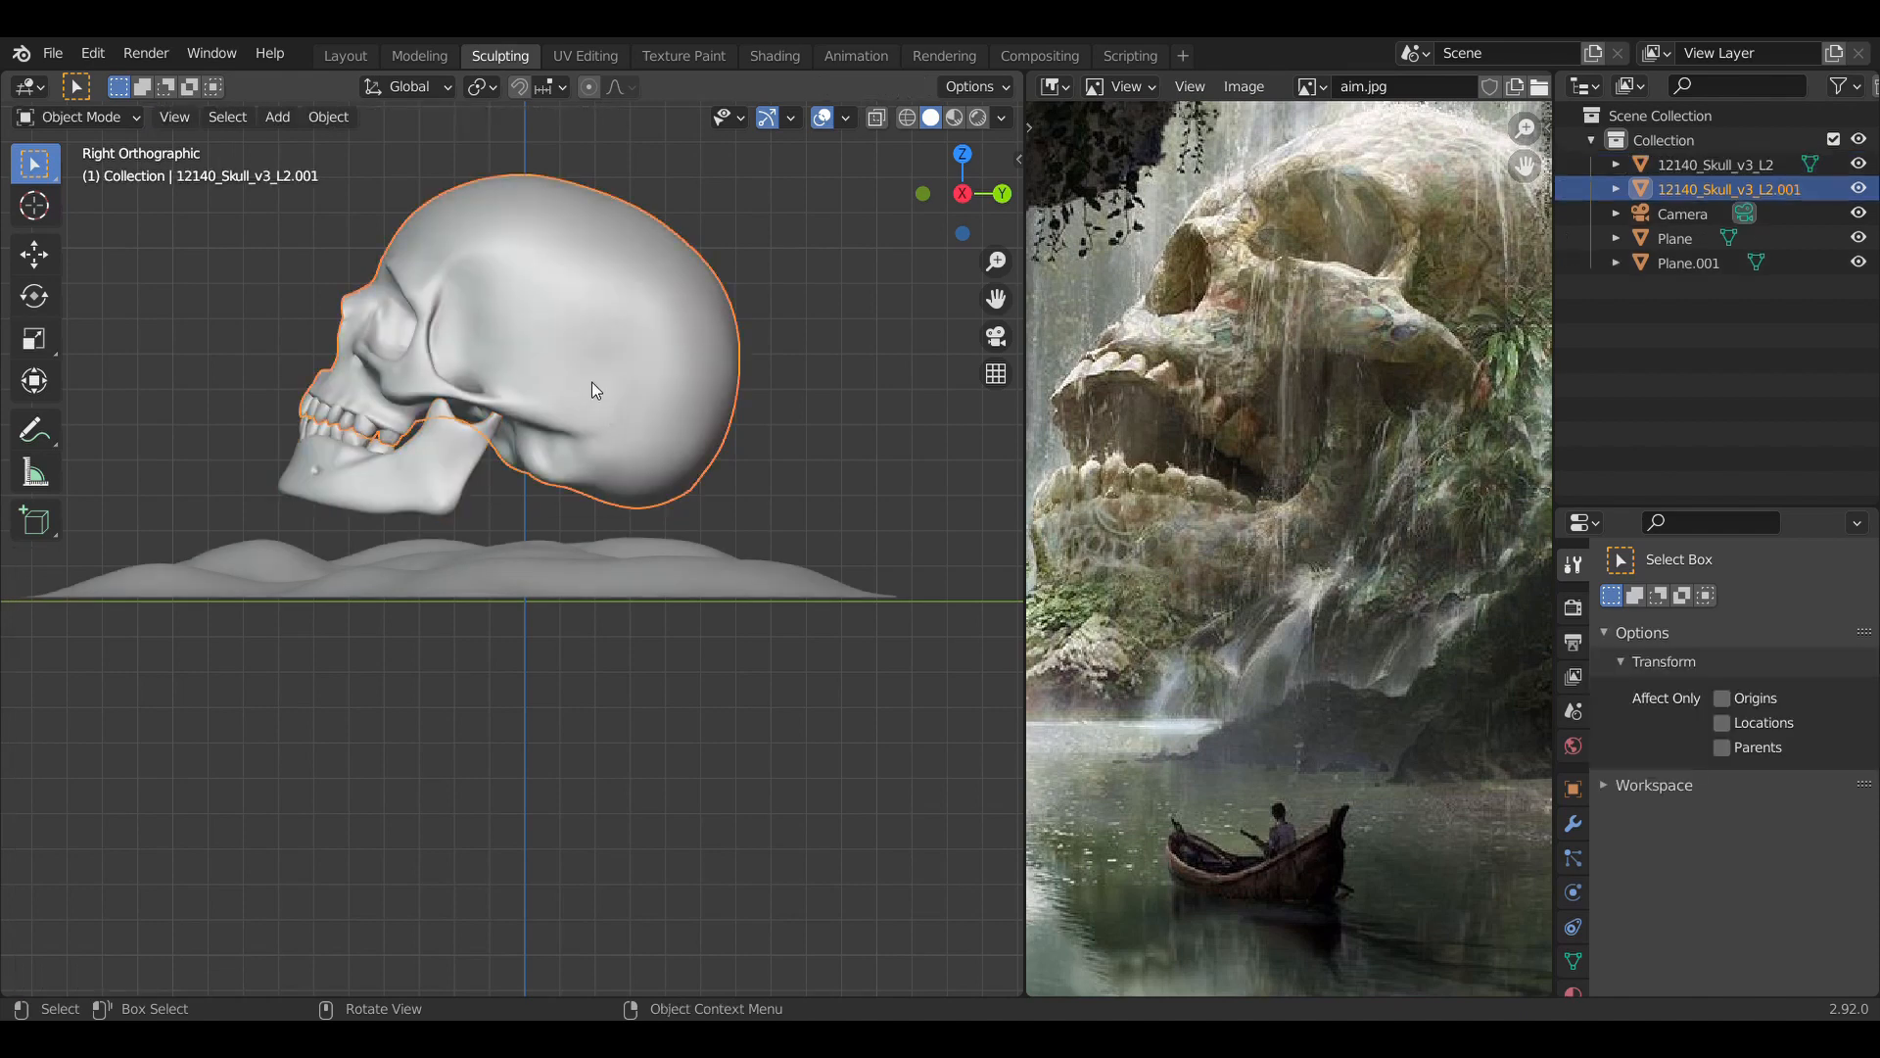
pyautogui.press('g')
pyautogui.click(706, 367)
pyautogui.press('r')
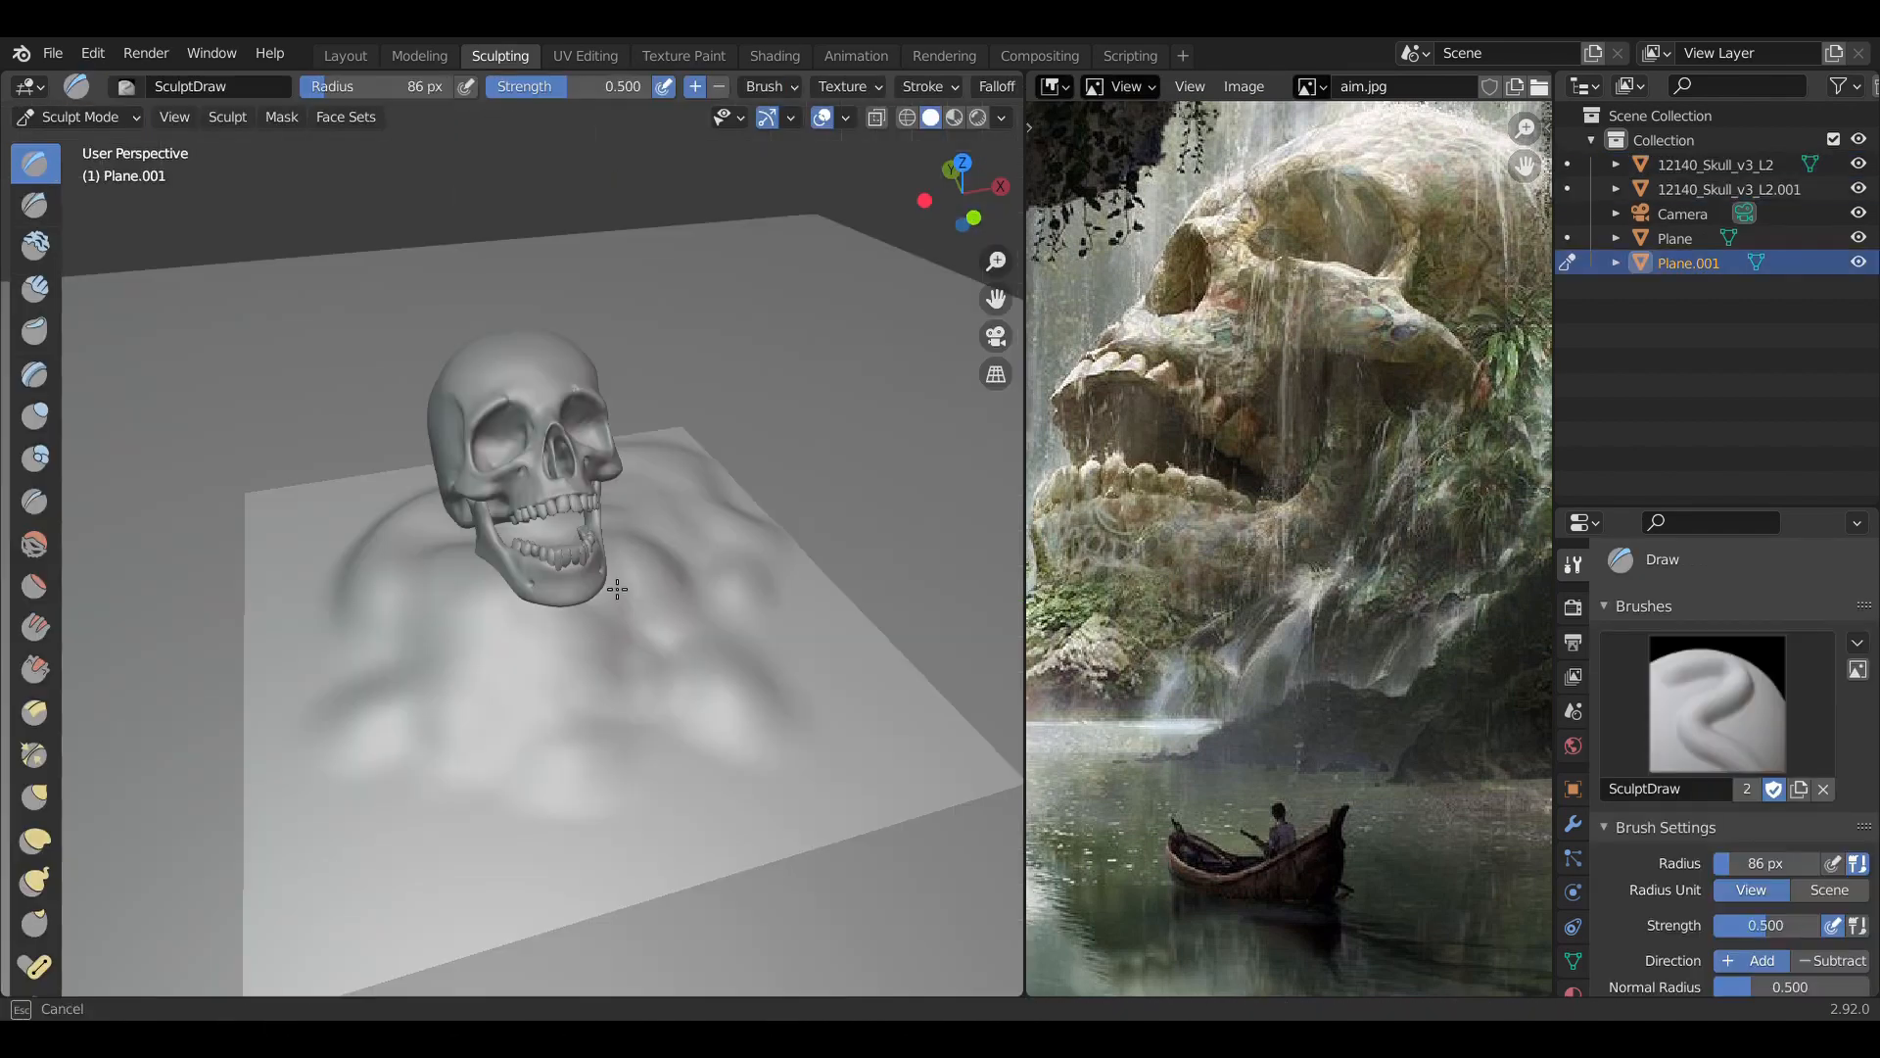
# - Build up the mound beneath and behind the skull on Plane.001 with the SculptDraw brush
pyautogui.moveTo(637, 568)
pyautogui.mouseDown()
pyautogui.moveTo(666, 558)
pyautogui.moveTo(594, 546)
pyautogui.mouseUp()
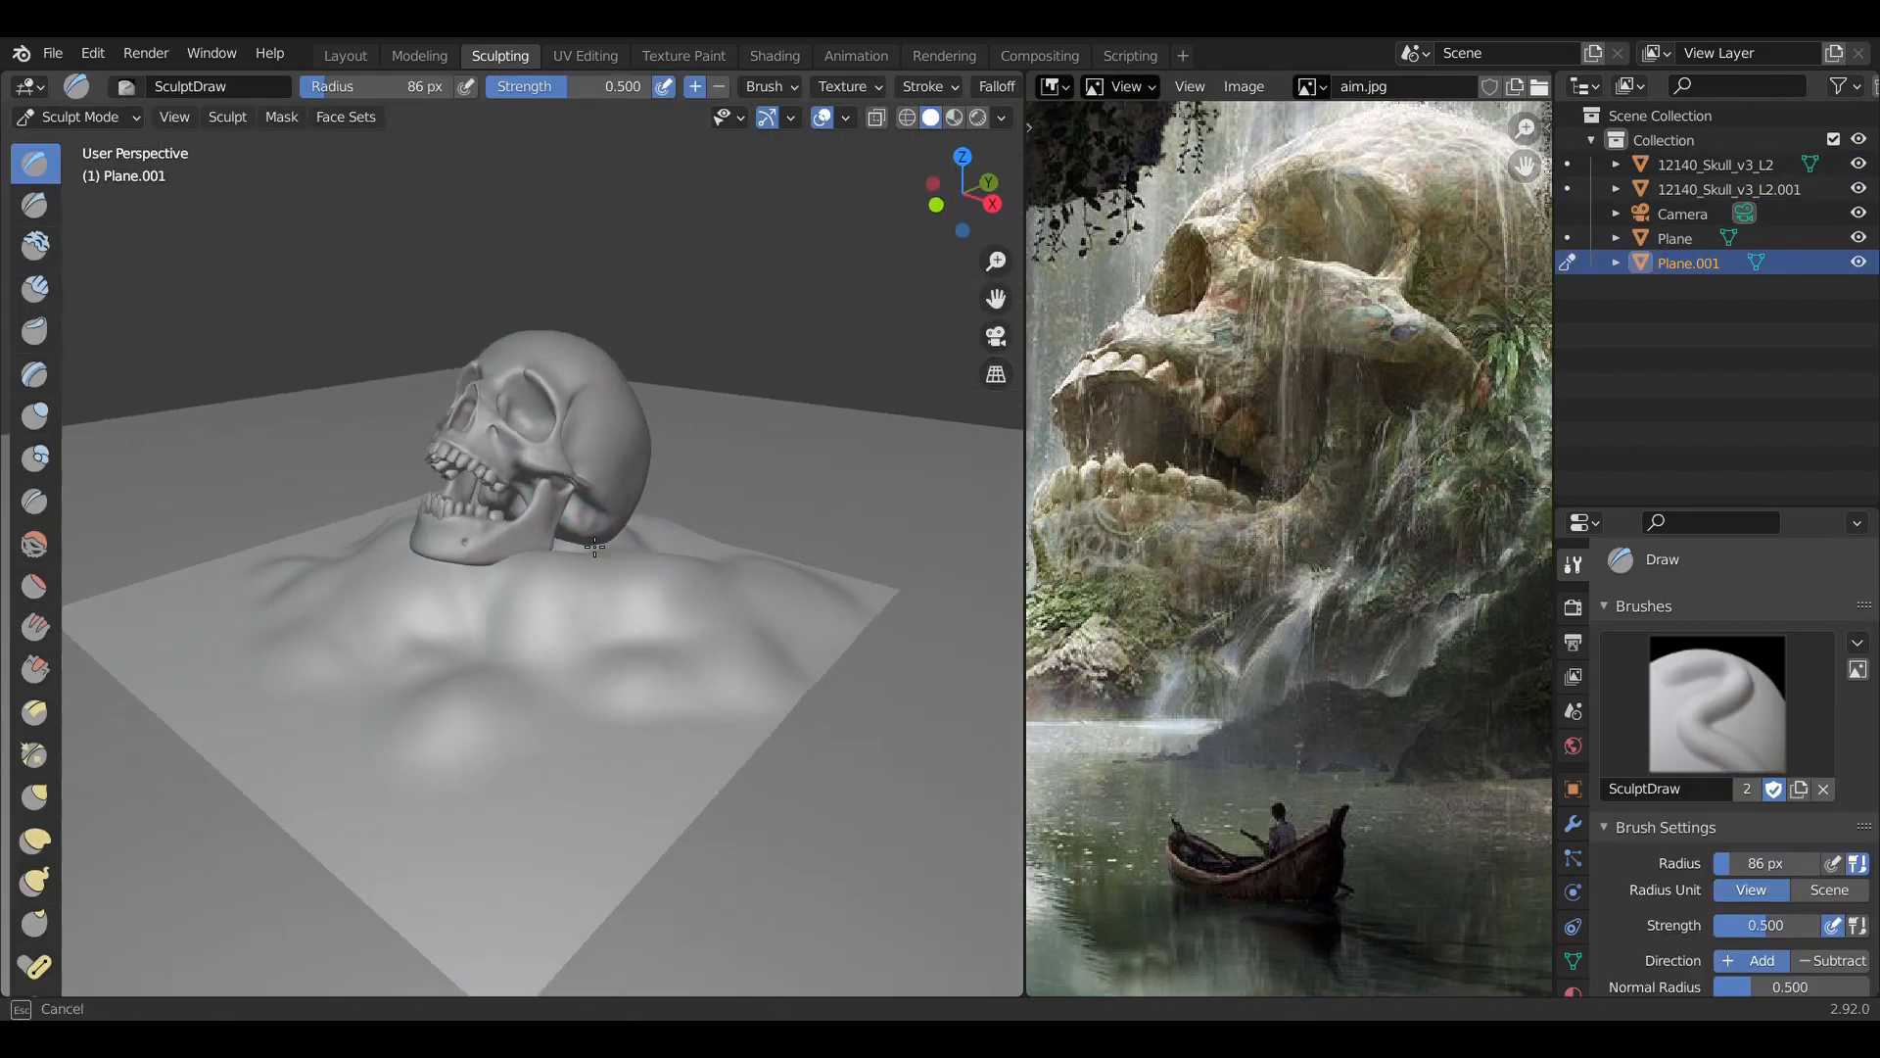
pyautogui.moveTo(595, 547)
pyautogui.mouseDown(button='middle')
pyautogui.moveTo(399, 567)
pyautogui.moveTo(440, 558)
pyautogui.mouseUp(button='middle')
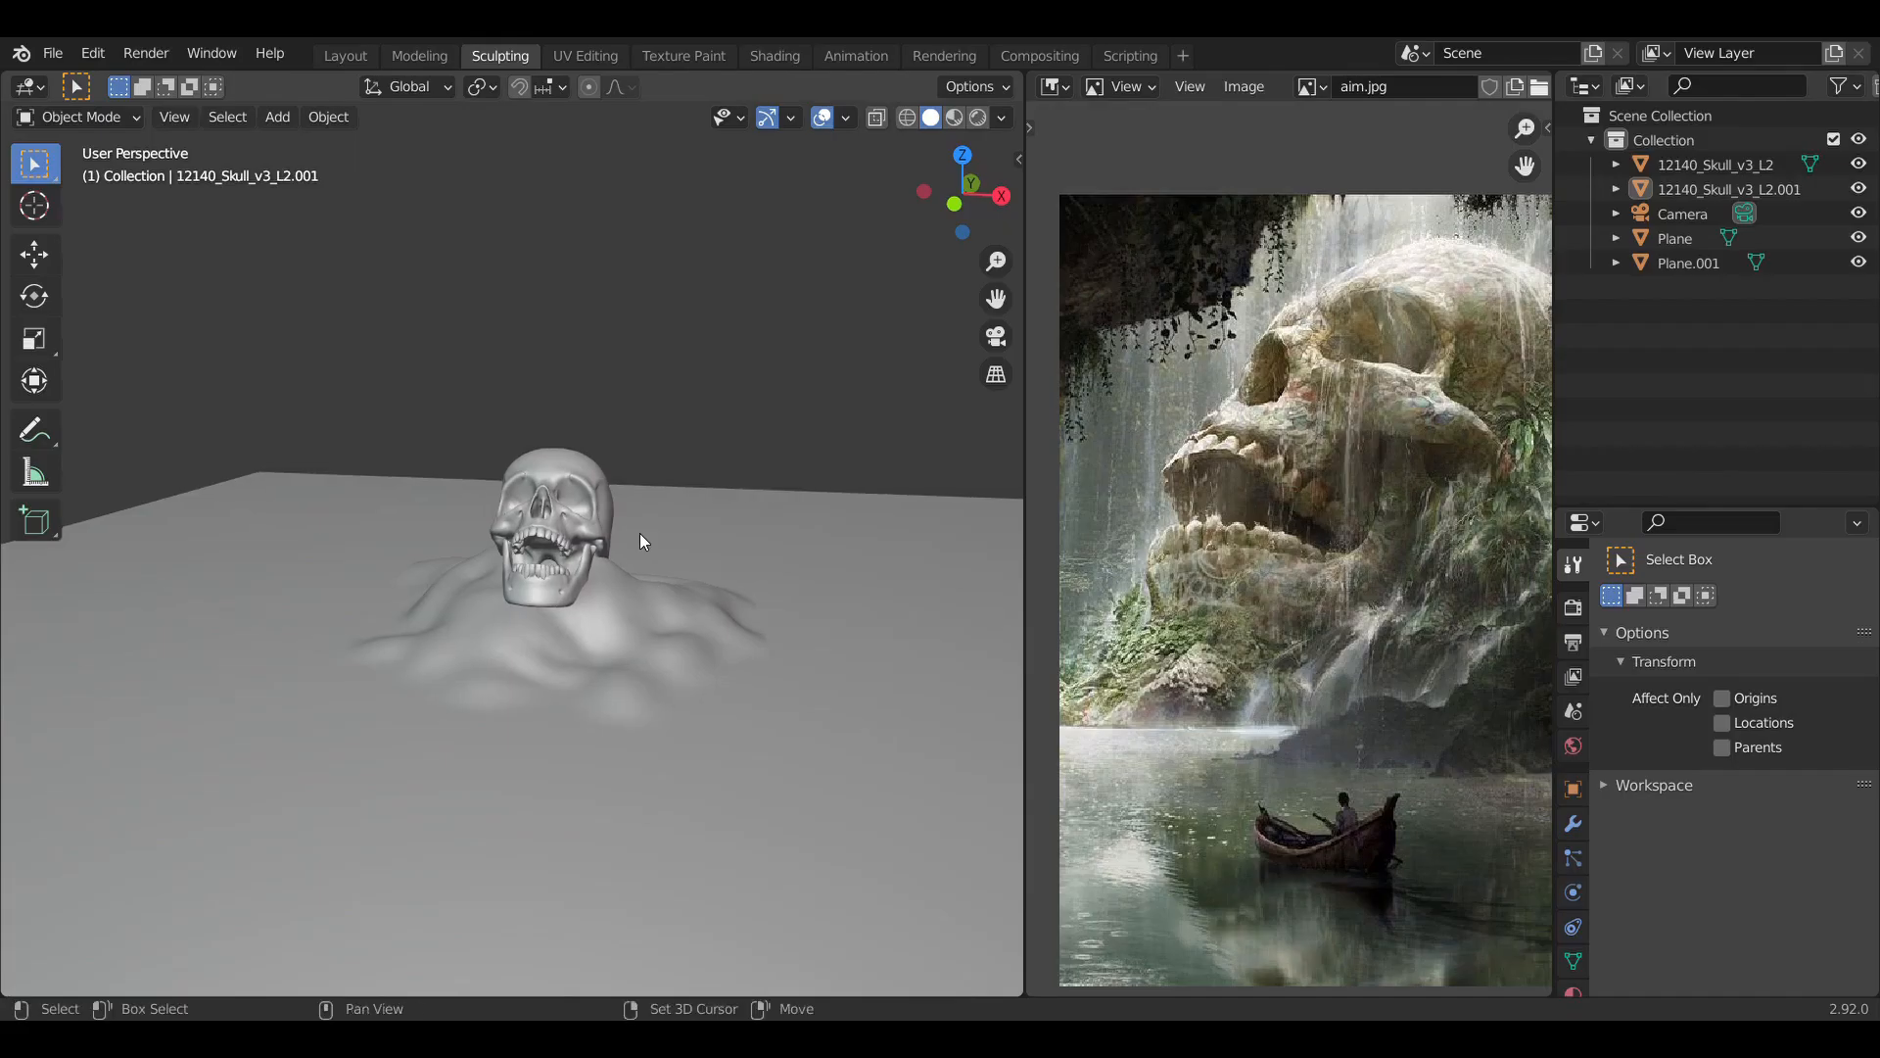
# - Add a Landscape mesh to the scene
pyautogui.hotkey('shift', 'a')
pyautogui.moveTo(639, 531)
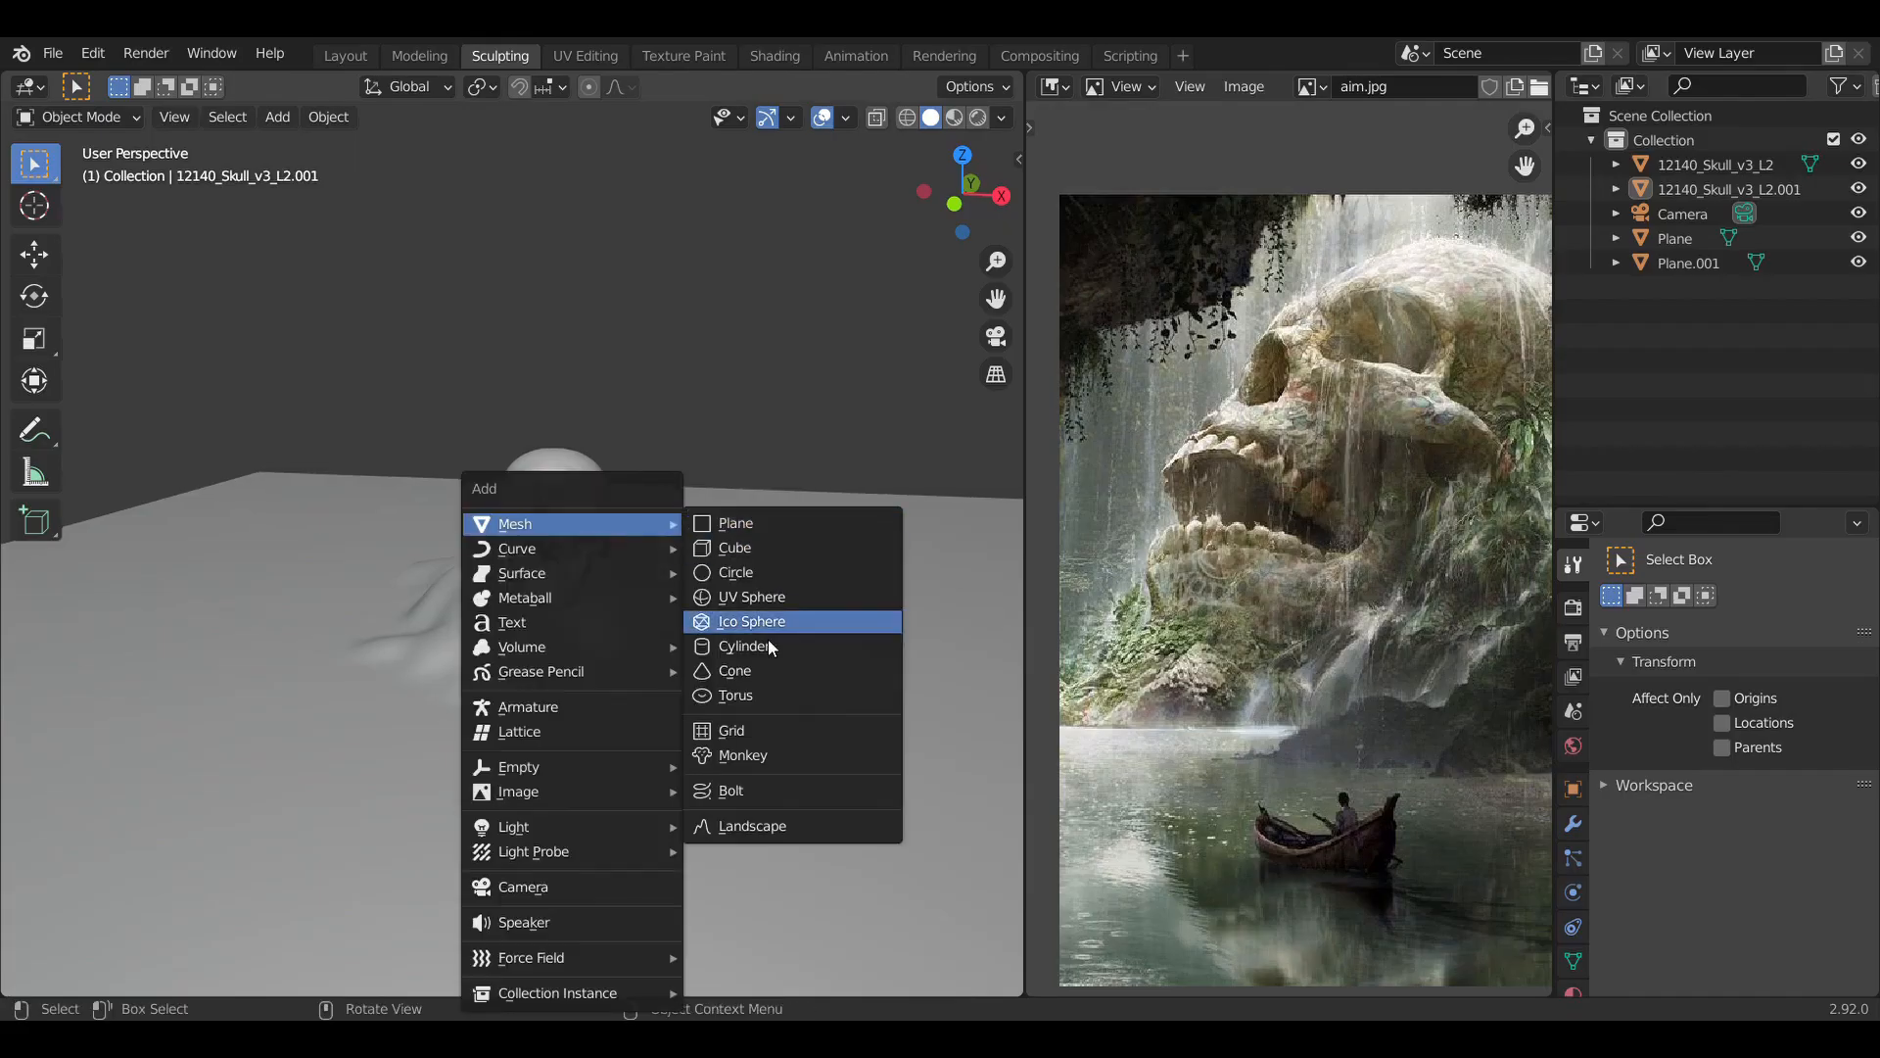
pyautogui.click(752, 826)
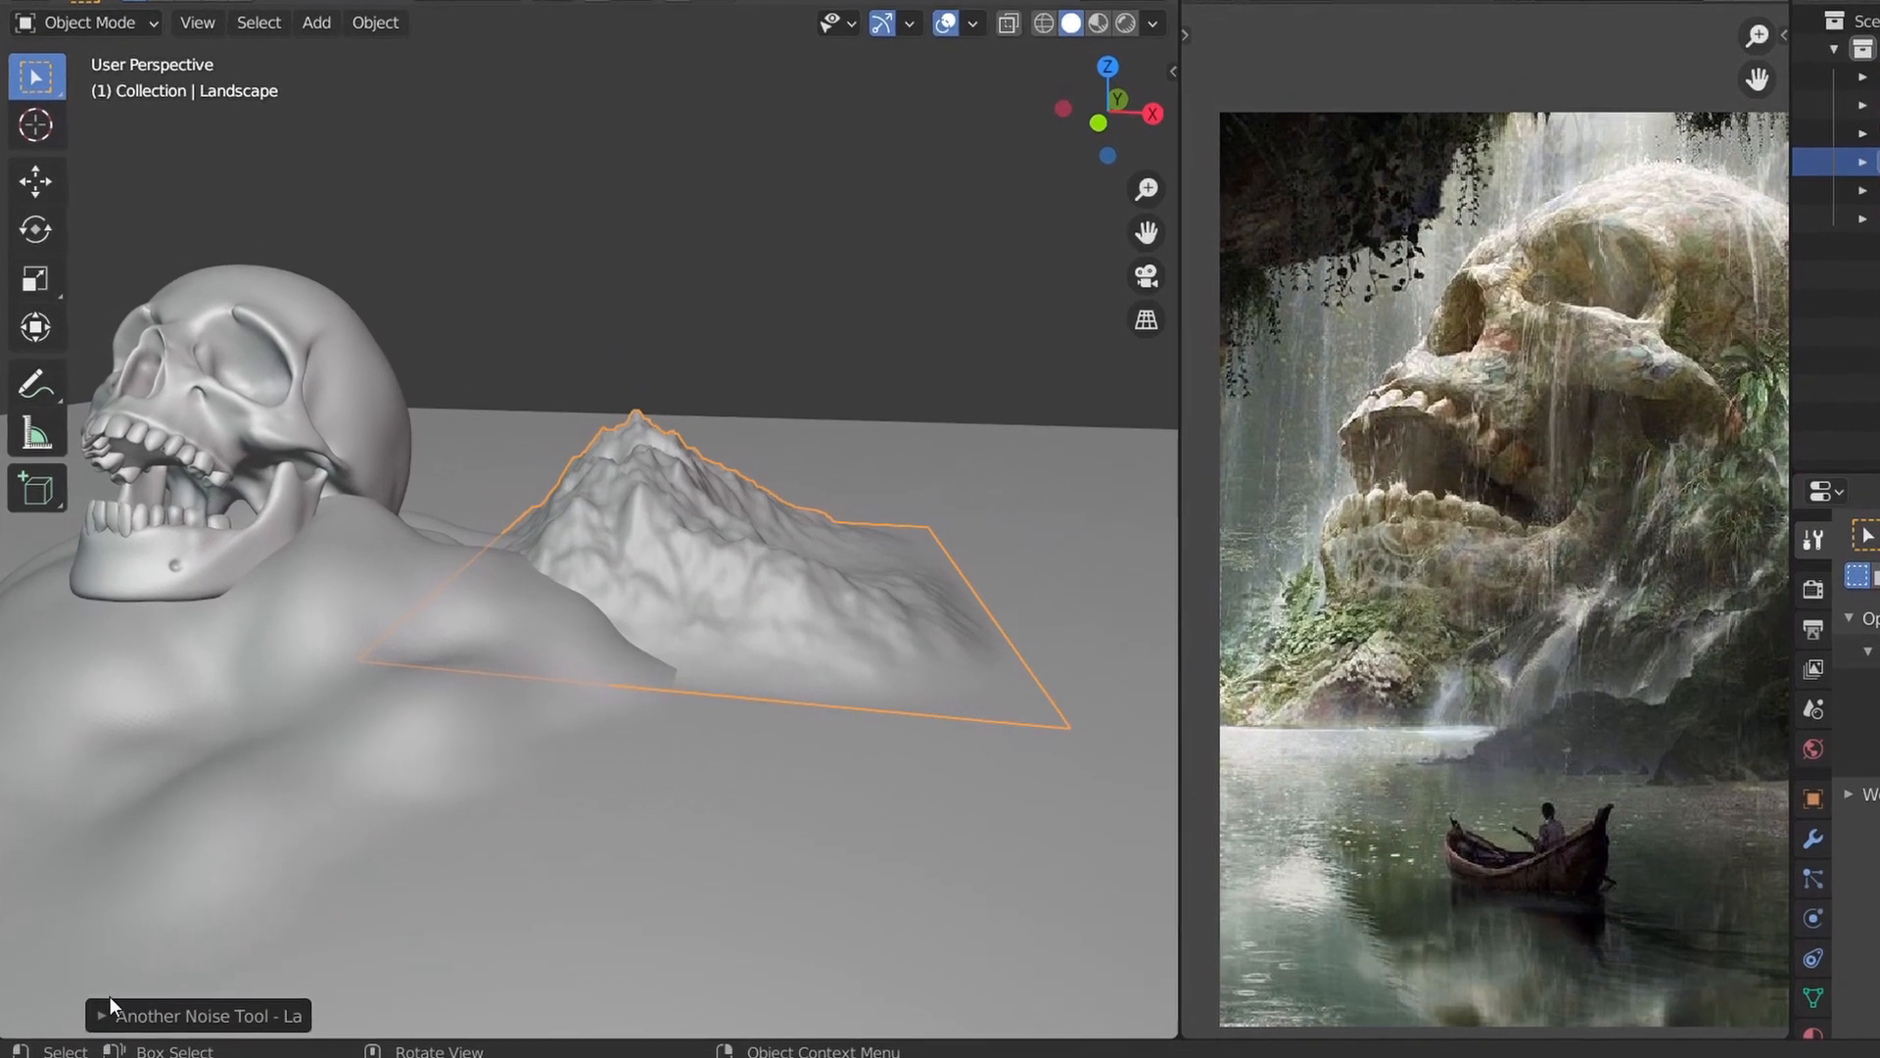
# - Apply the landscape preset that uses Marble noise with the Voronoi F2-F1 basis and random seed 36
pyautogui.click(110, 996)
pyautogui.scroll(3, 967, 515)
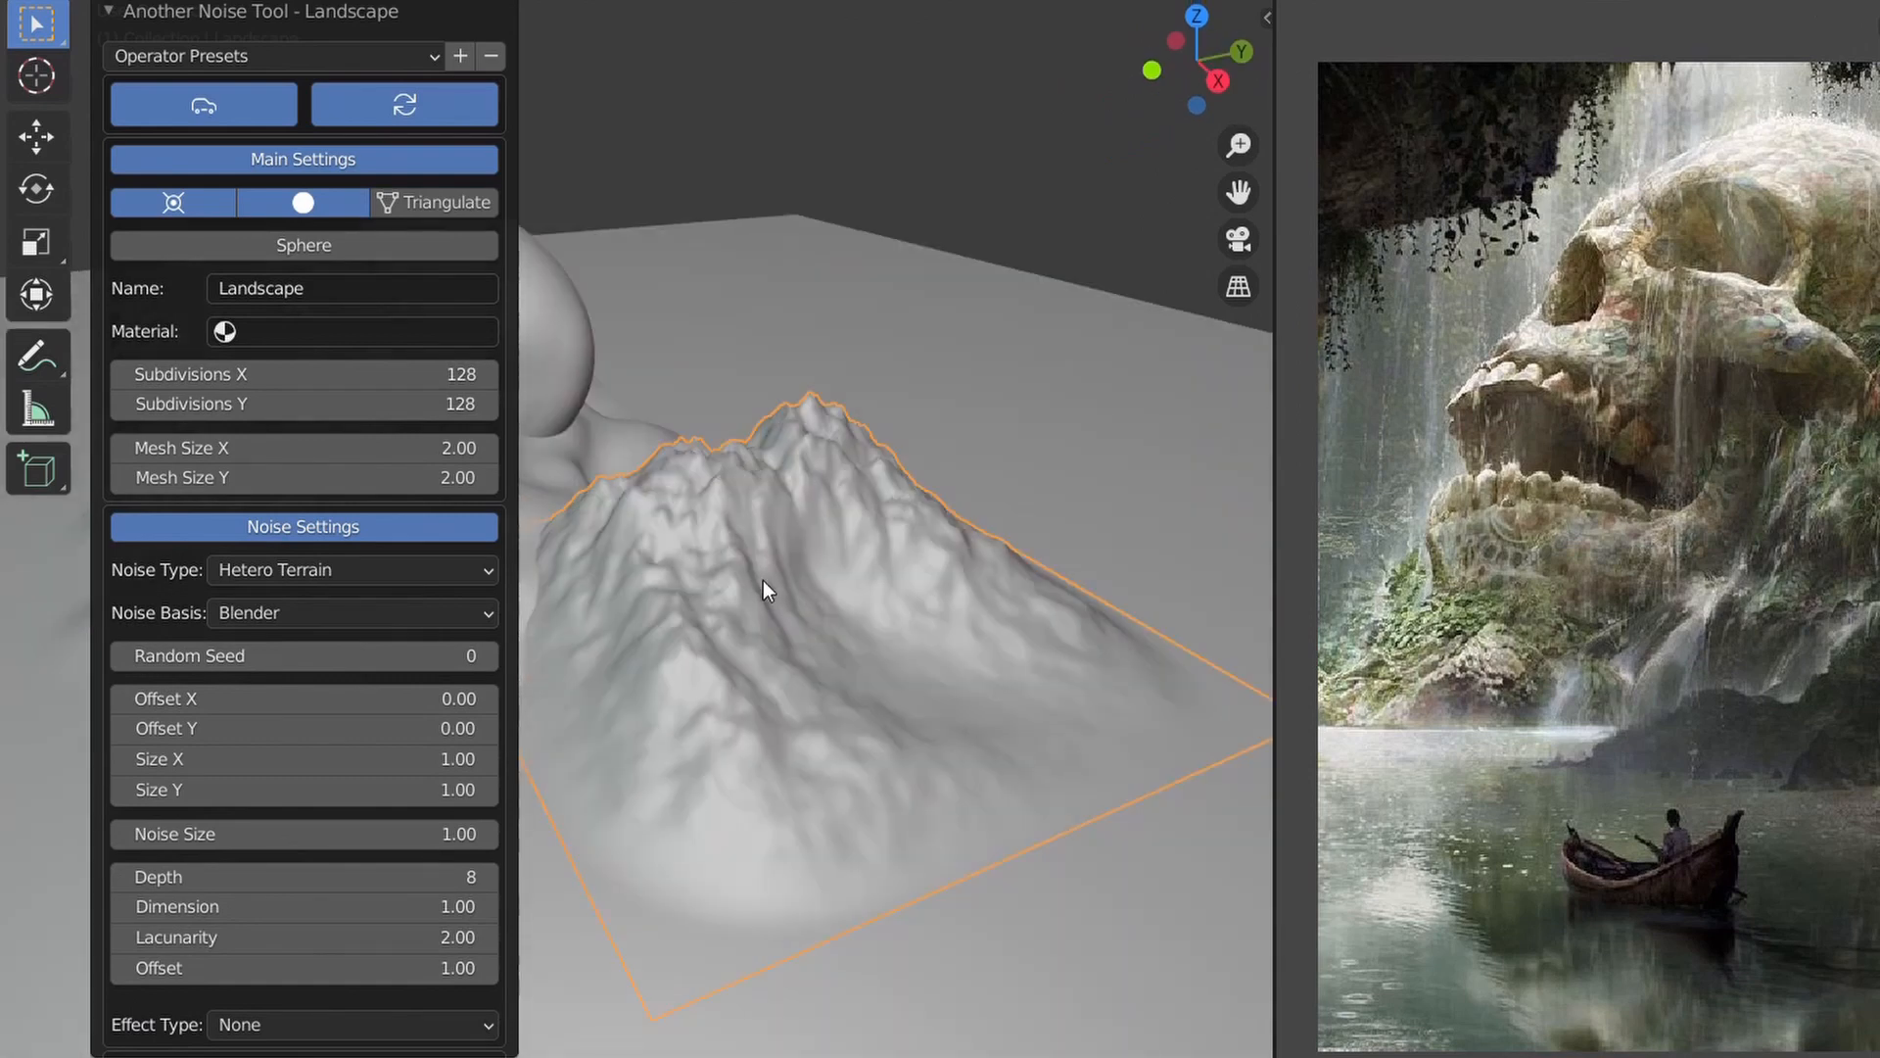
pyautogui.click(282, 63)
pyautogui.click(315, 314)
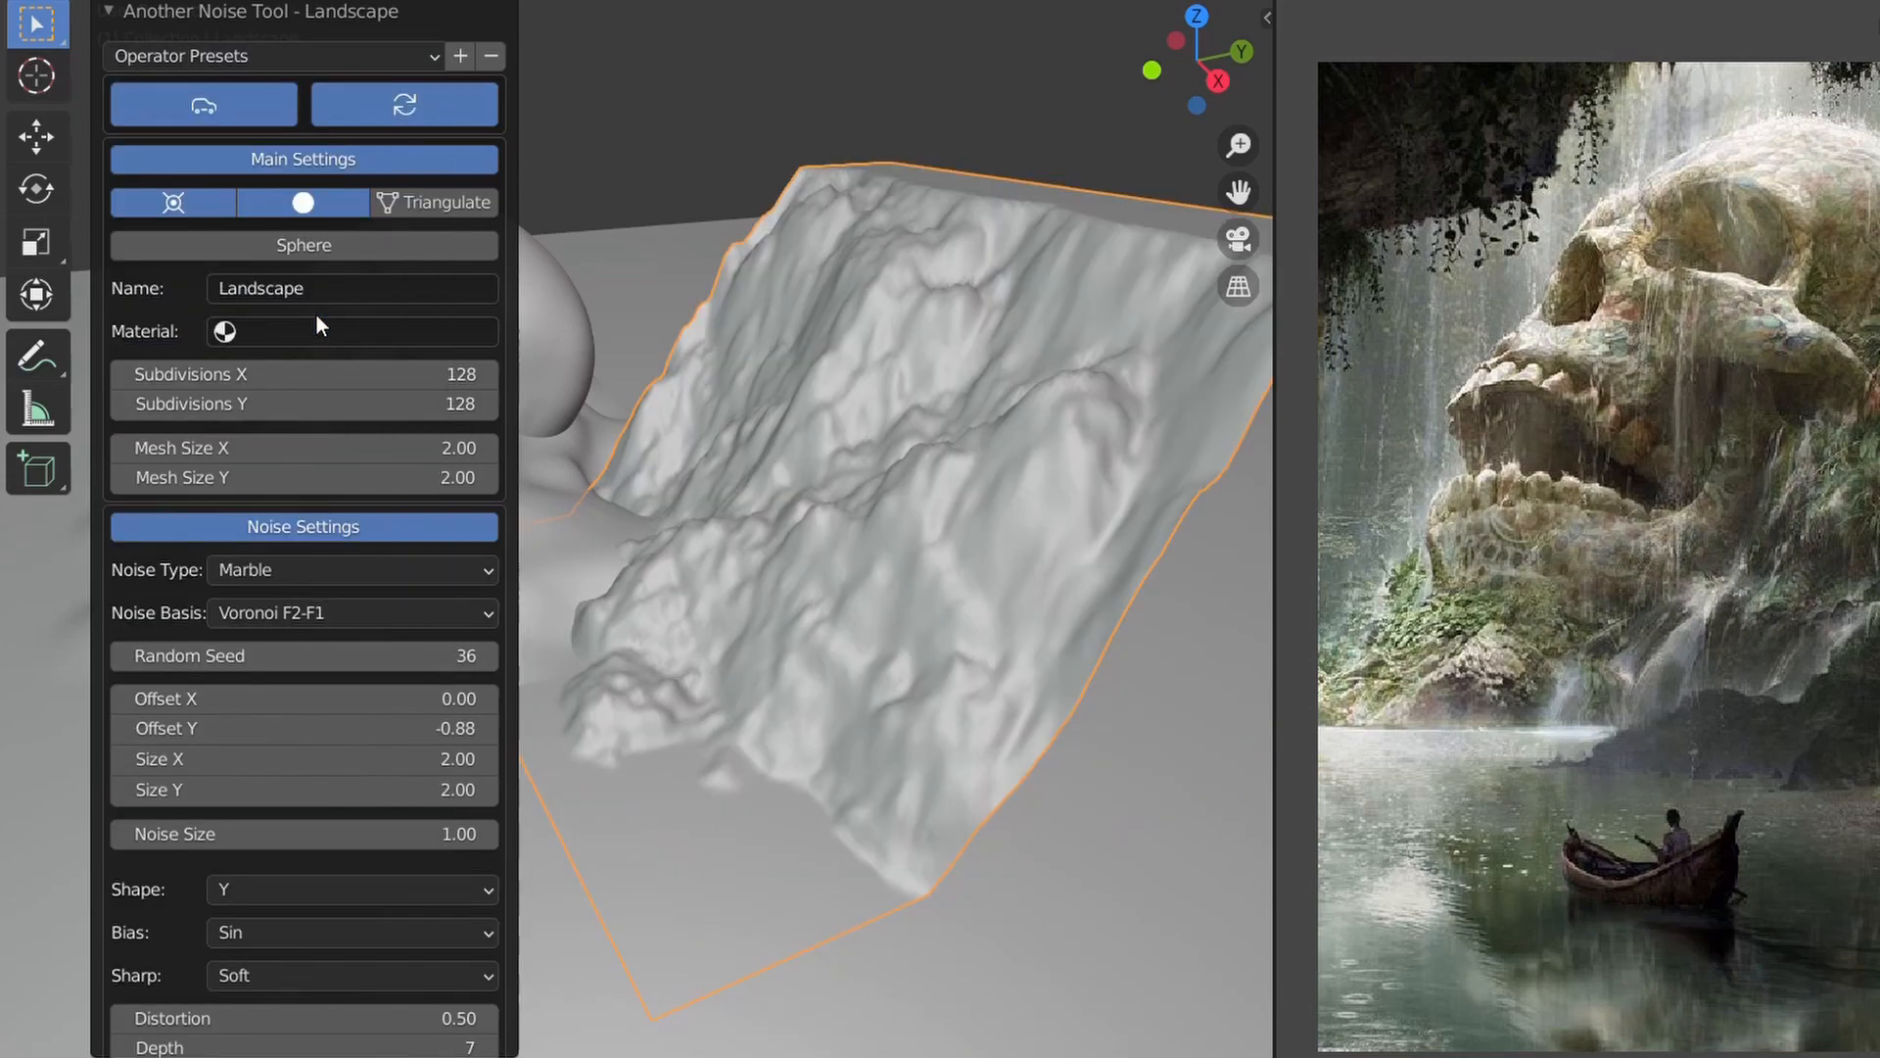
# - Position and scale the landscape as a cliff behind the skull and raise it about 0.16 m along Z
pyautogui.press('KP_7')
pyautogui.press('g')
pyautogui.click(705, 540)
pyautogui.press('s')
pyautogui.click(808, 452)
pyautogui.moveTo(810, 458); pyautogui.dragTo(733, 744, button='middle')
pyautogui.press('g')
pyautogui.press('z')
pyautogui.click(727, 701)
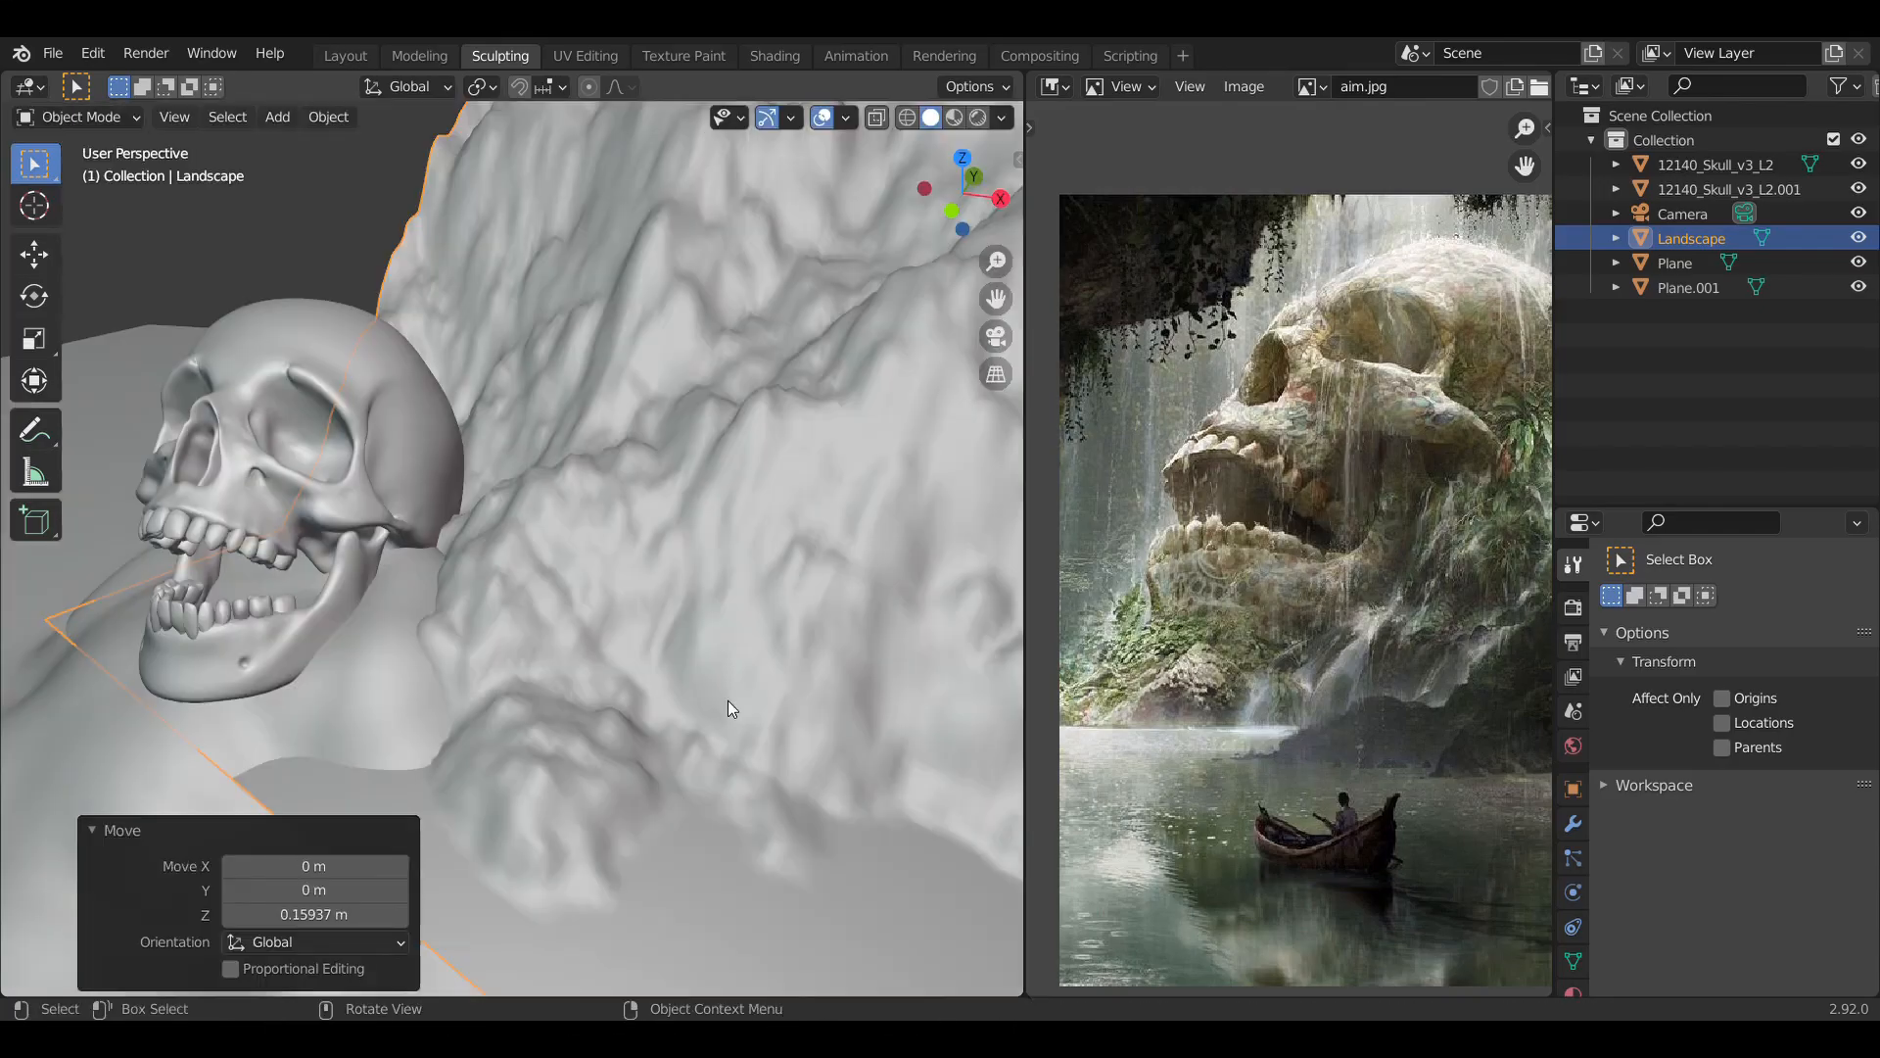
# - Rotate and reposition the second landscape, Landscape.001, beside the first to extend the cliff behind the skull
pyautogui.press('g')
pyautogui.press('r')
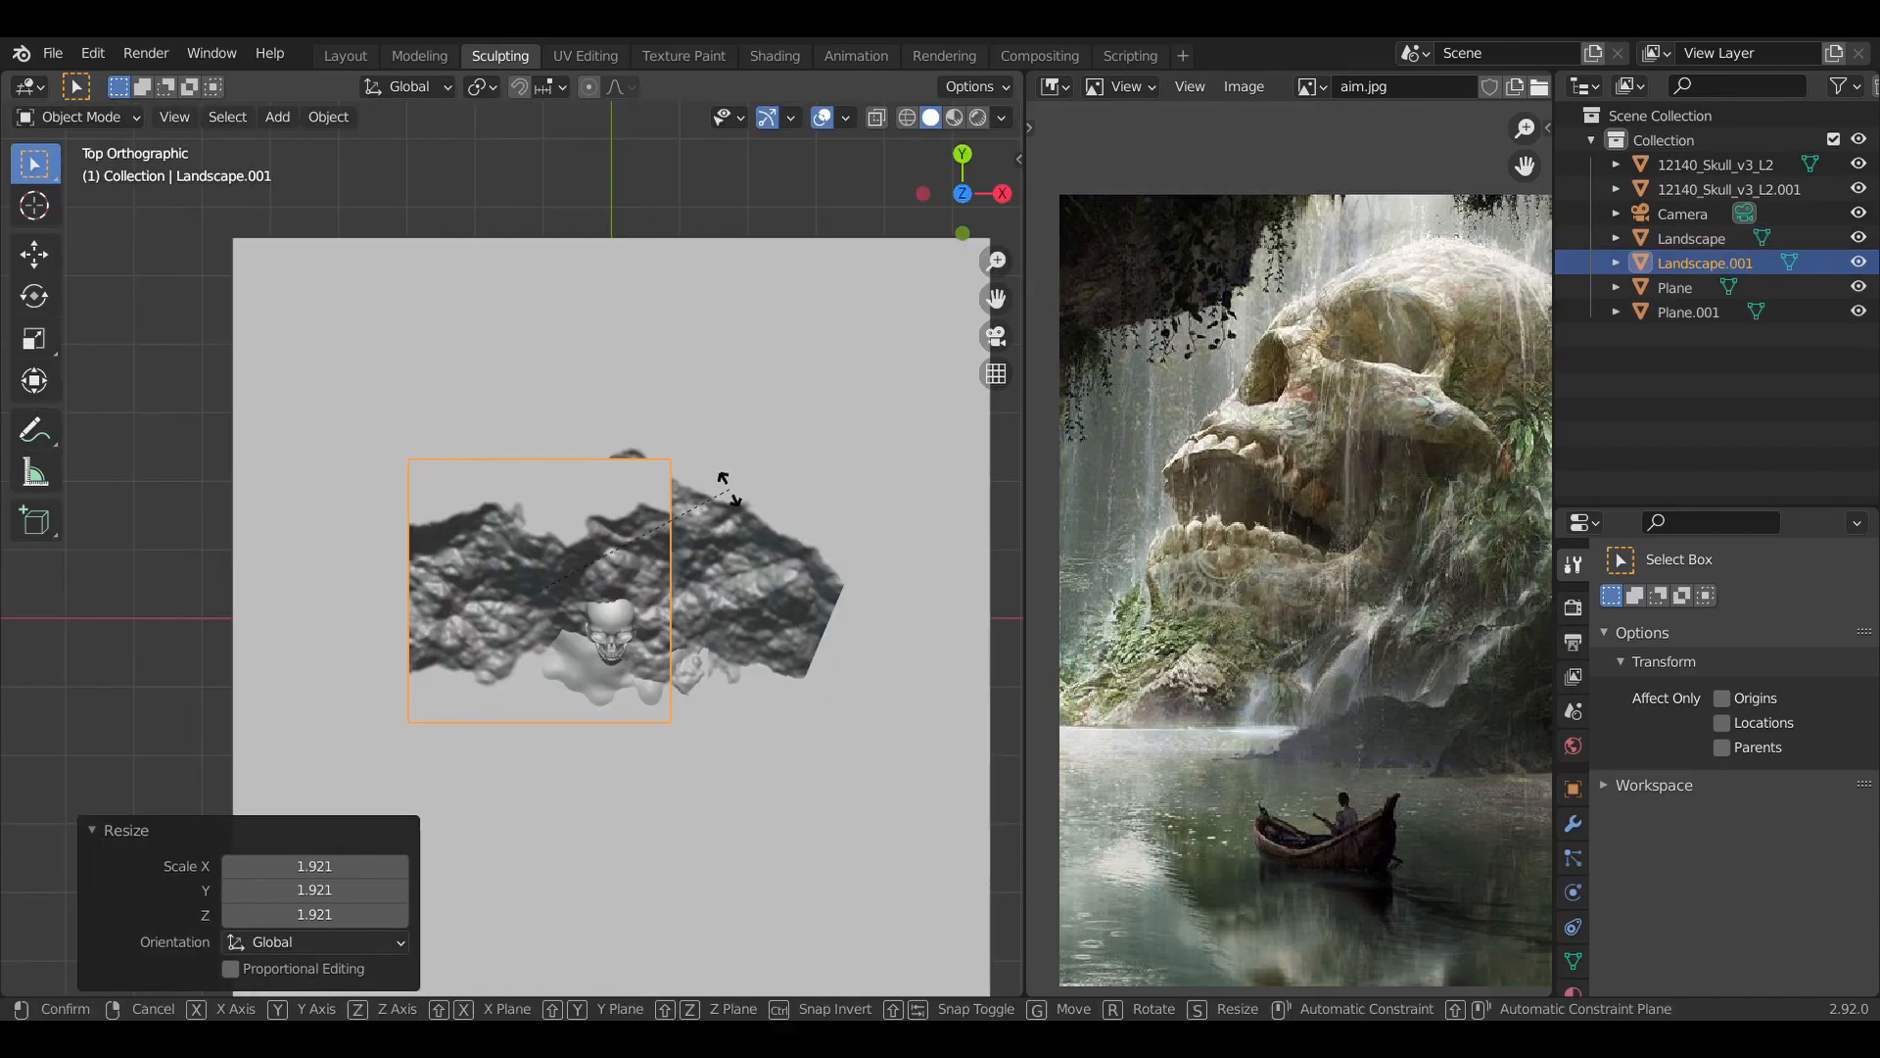
pyautogui.click(627, 409)
pyautogui.press('g')
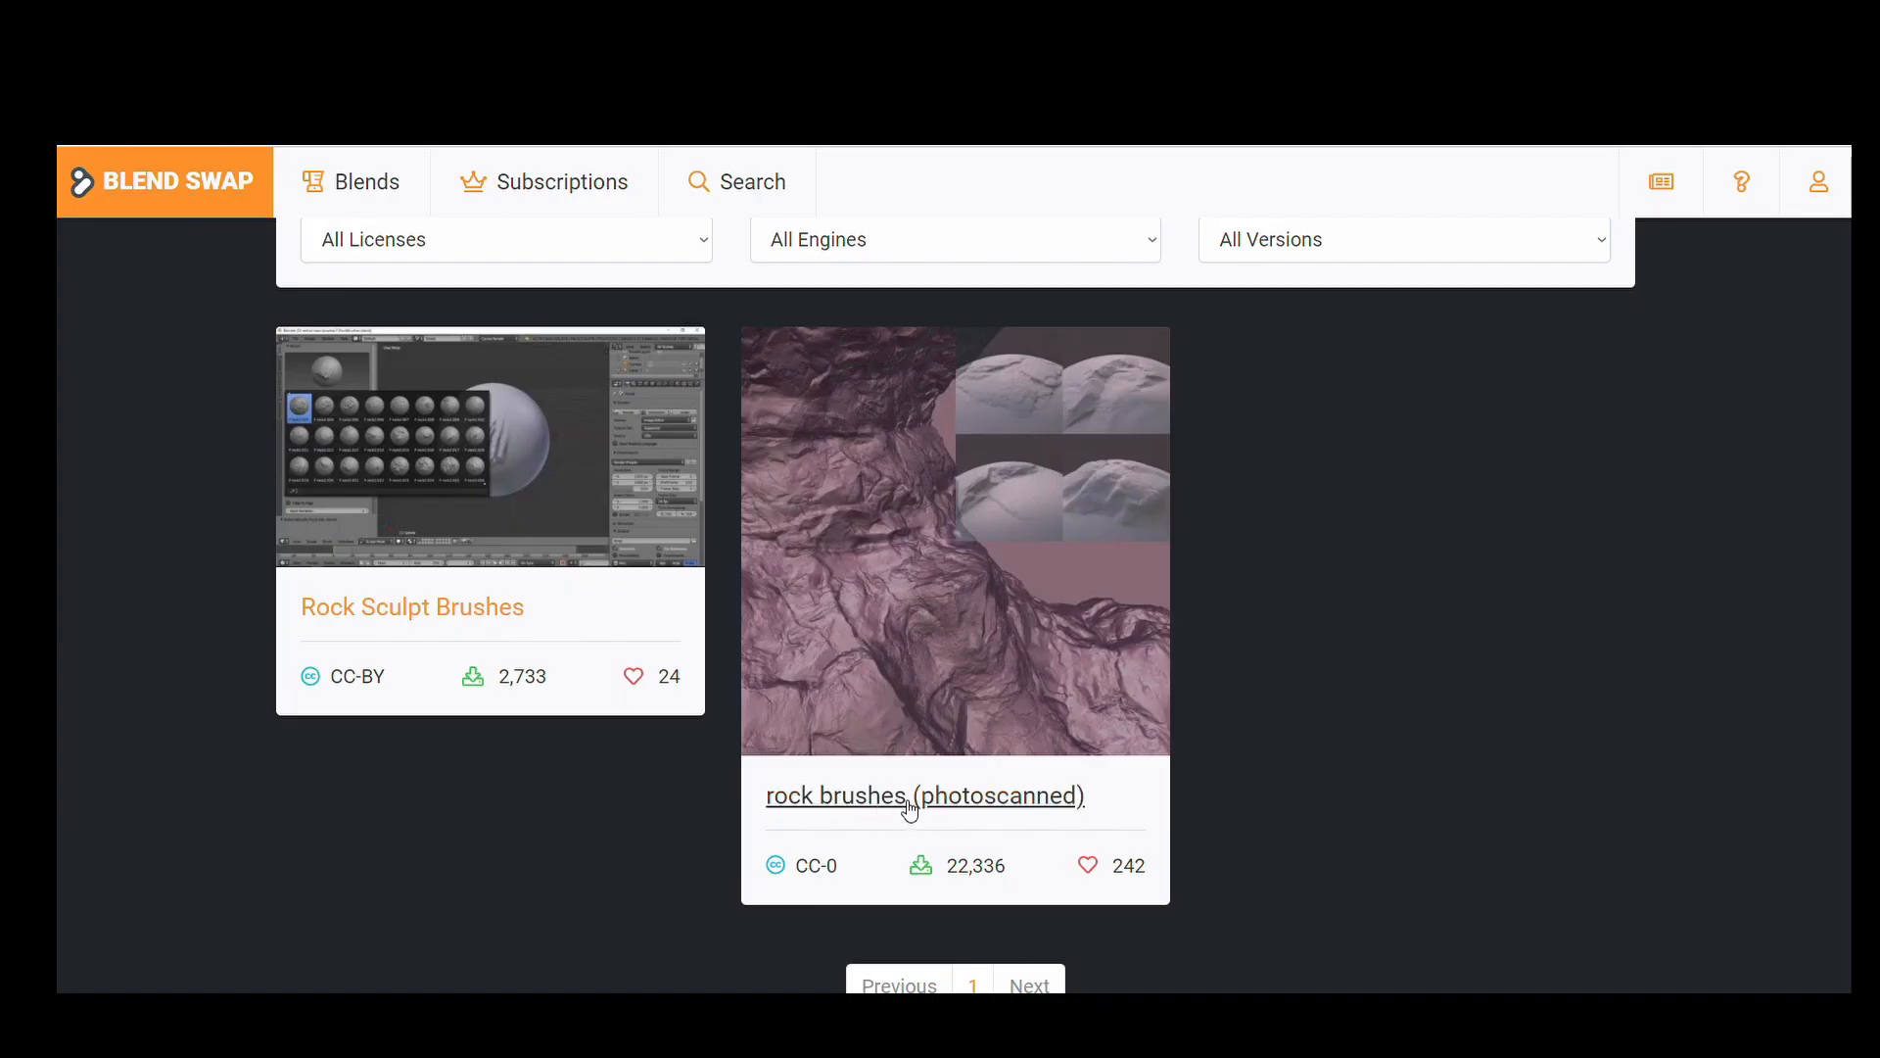
# - Switch to Blend Swap and open the "rock brushes (photoscanned)" page
pyautogui.click(909, 798)
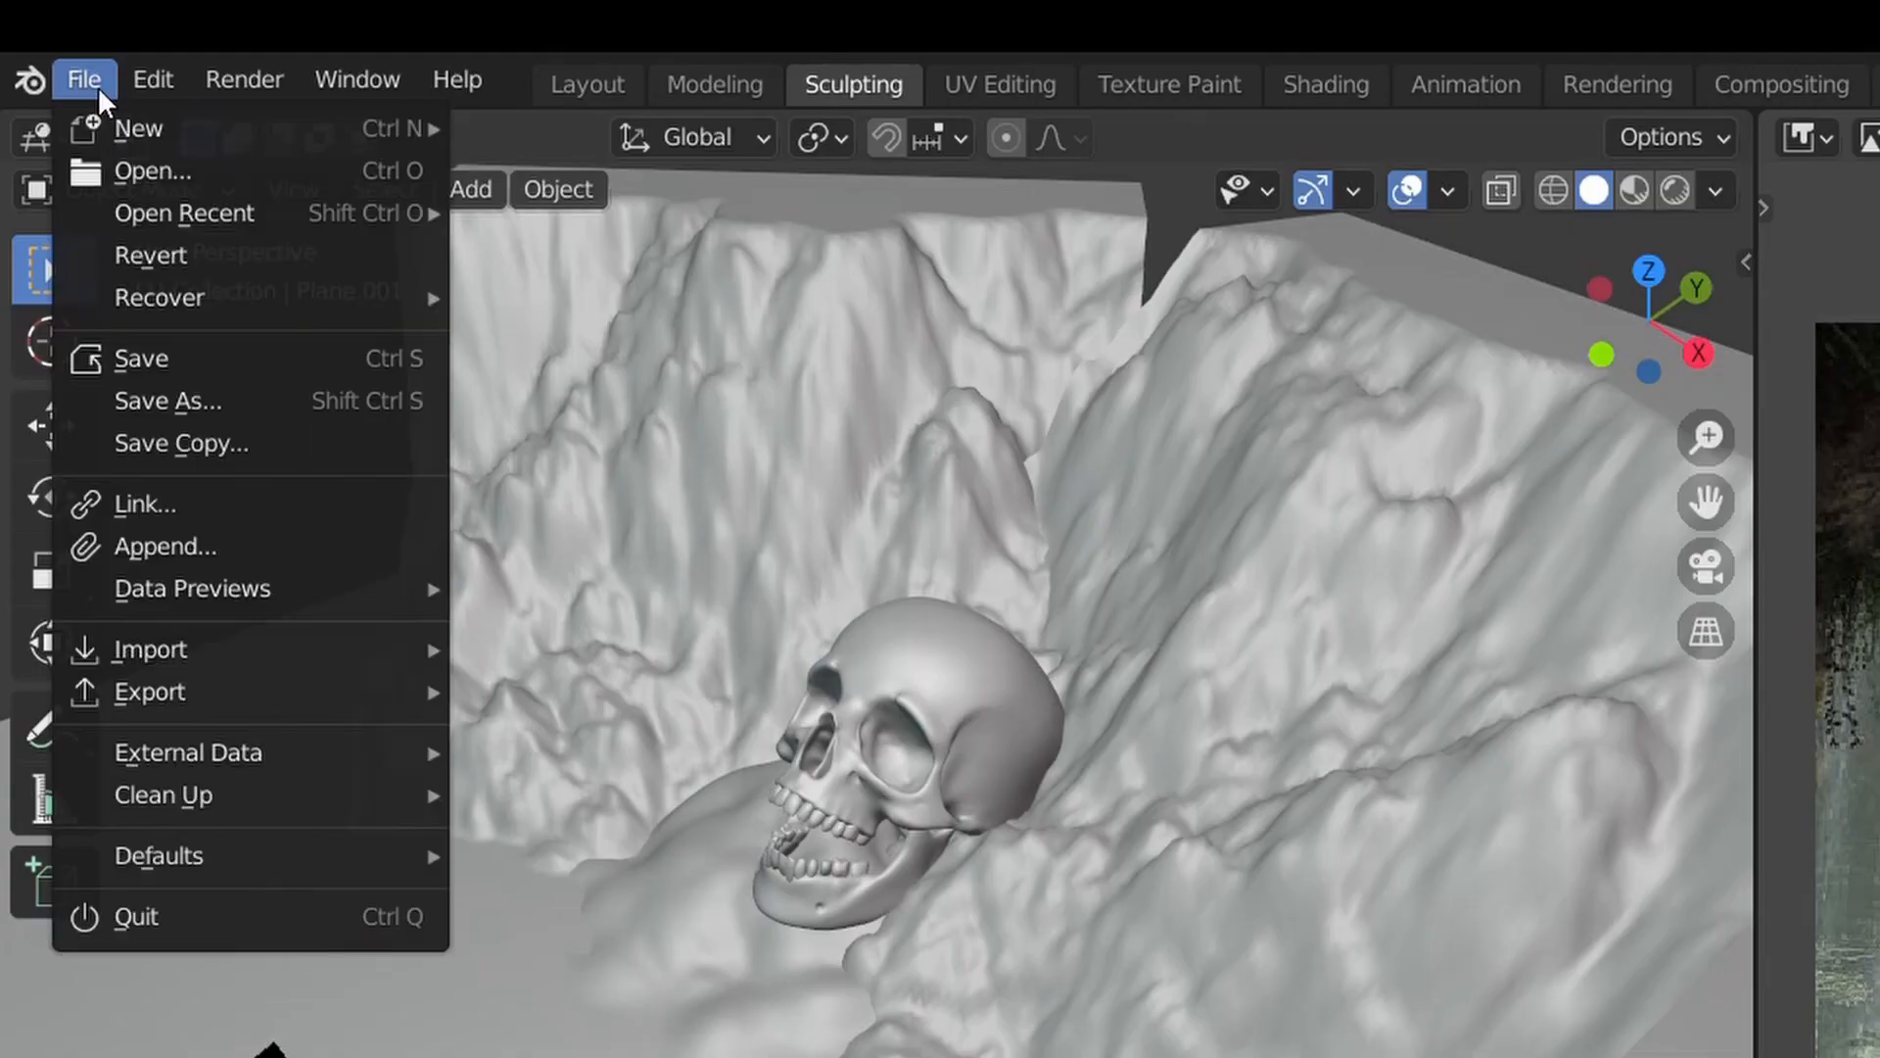
# - Sculpt rocky detail onto the Plane.001 mound in Sculpt Mode using the RB_11 rock brush and the SculptDraw brush
pyautogui.click(70, 114)
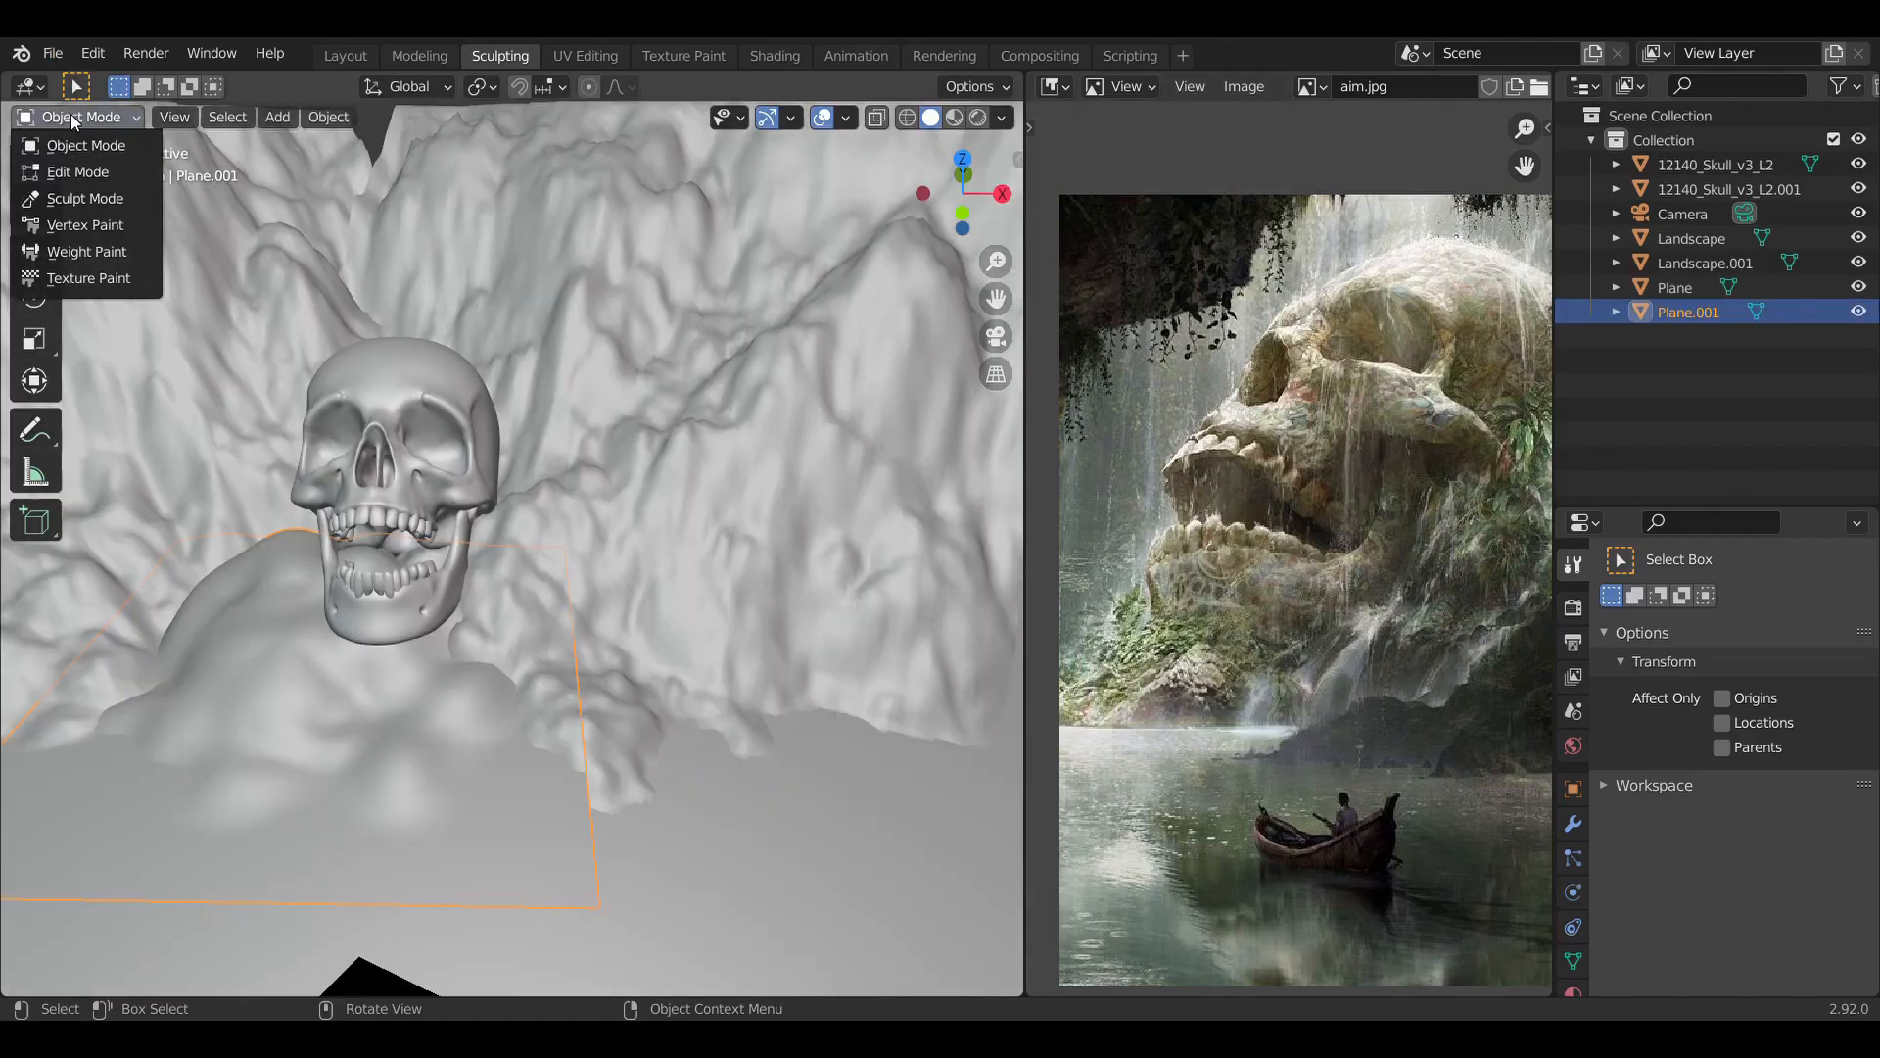
pyautogui.click(86, 198)
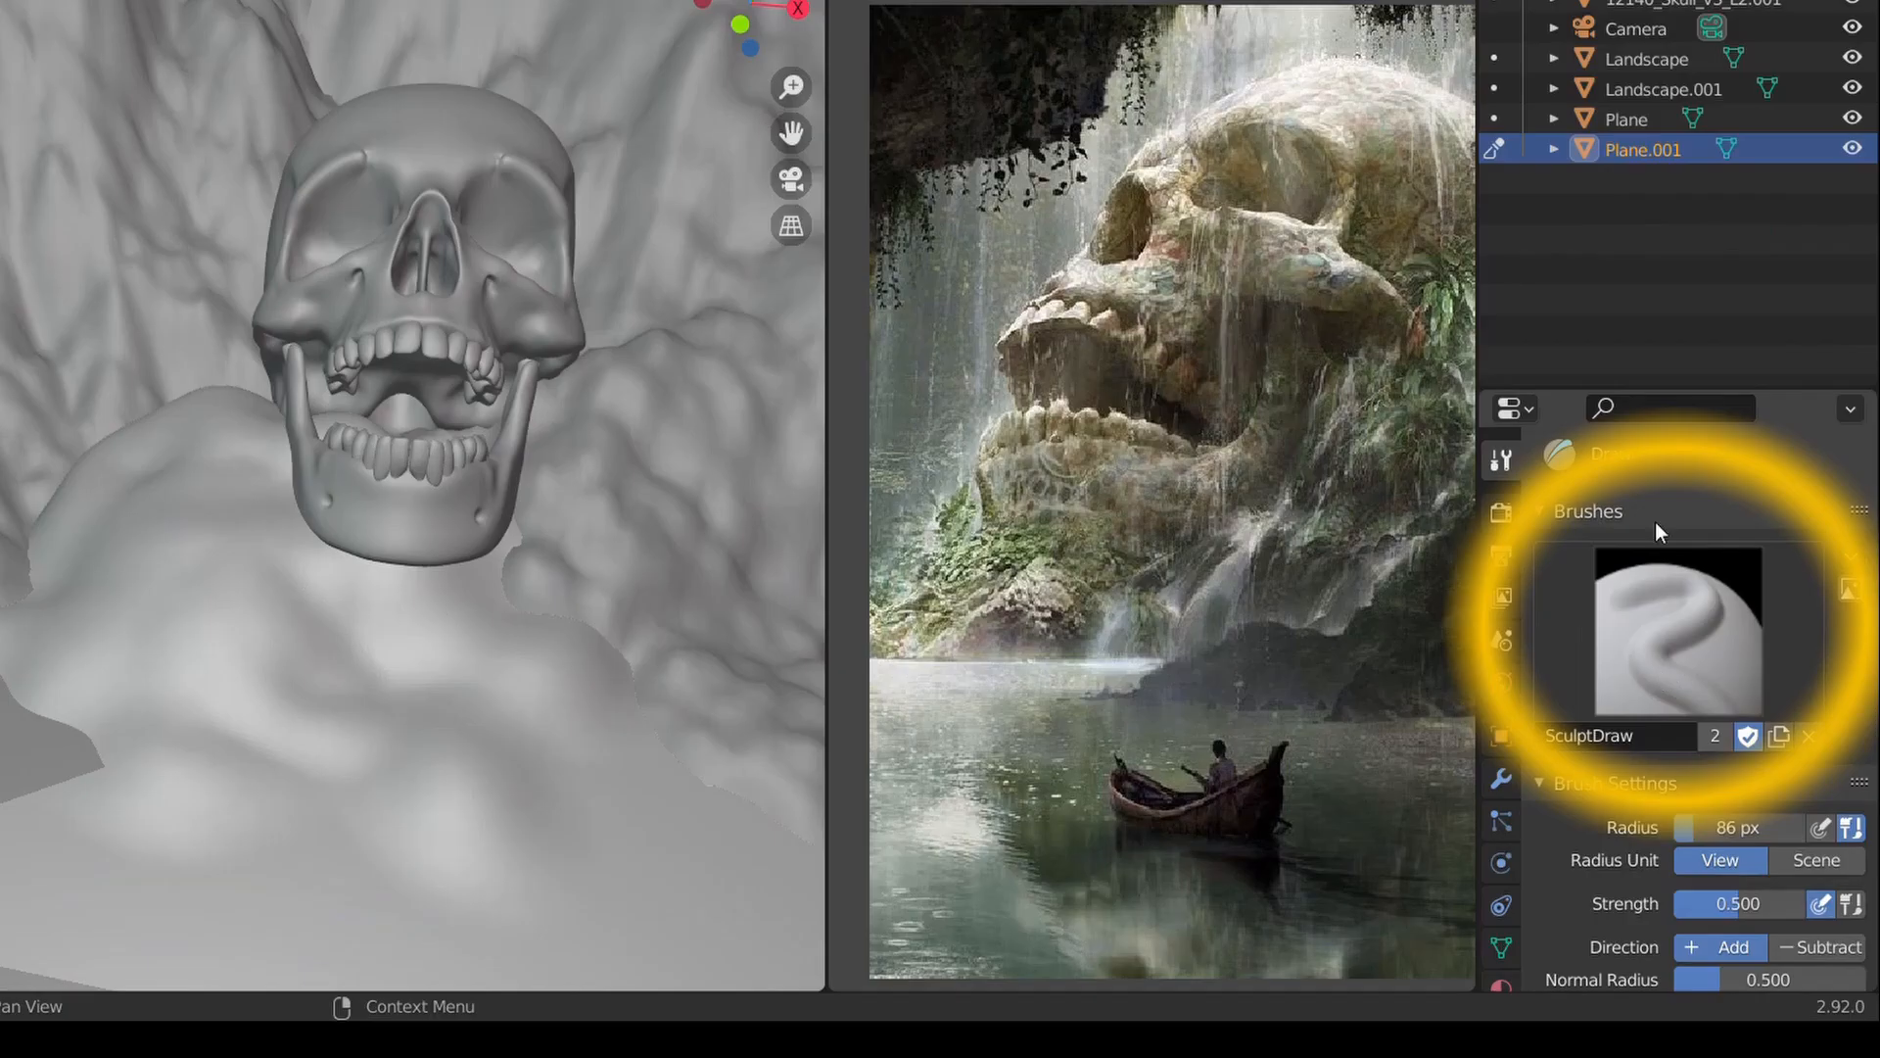
pyautogui.click(1732, 648)
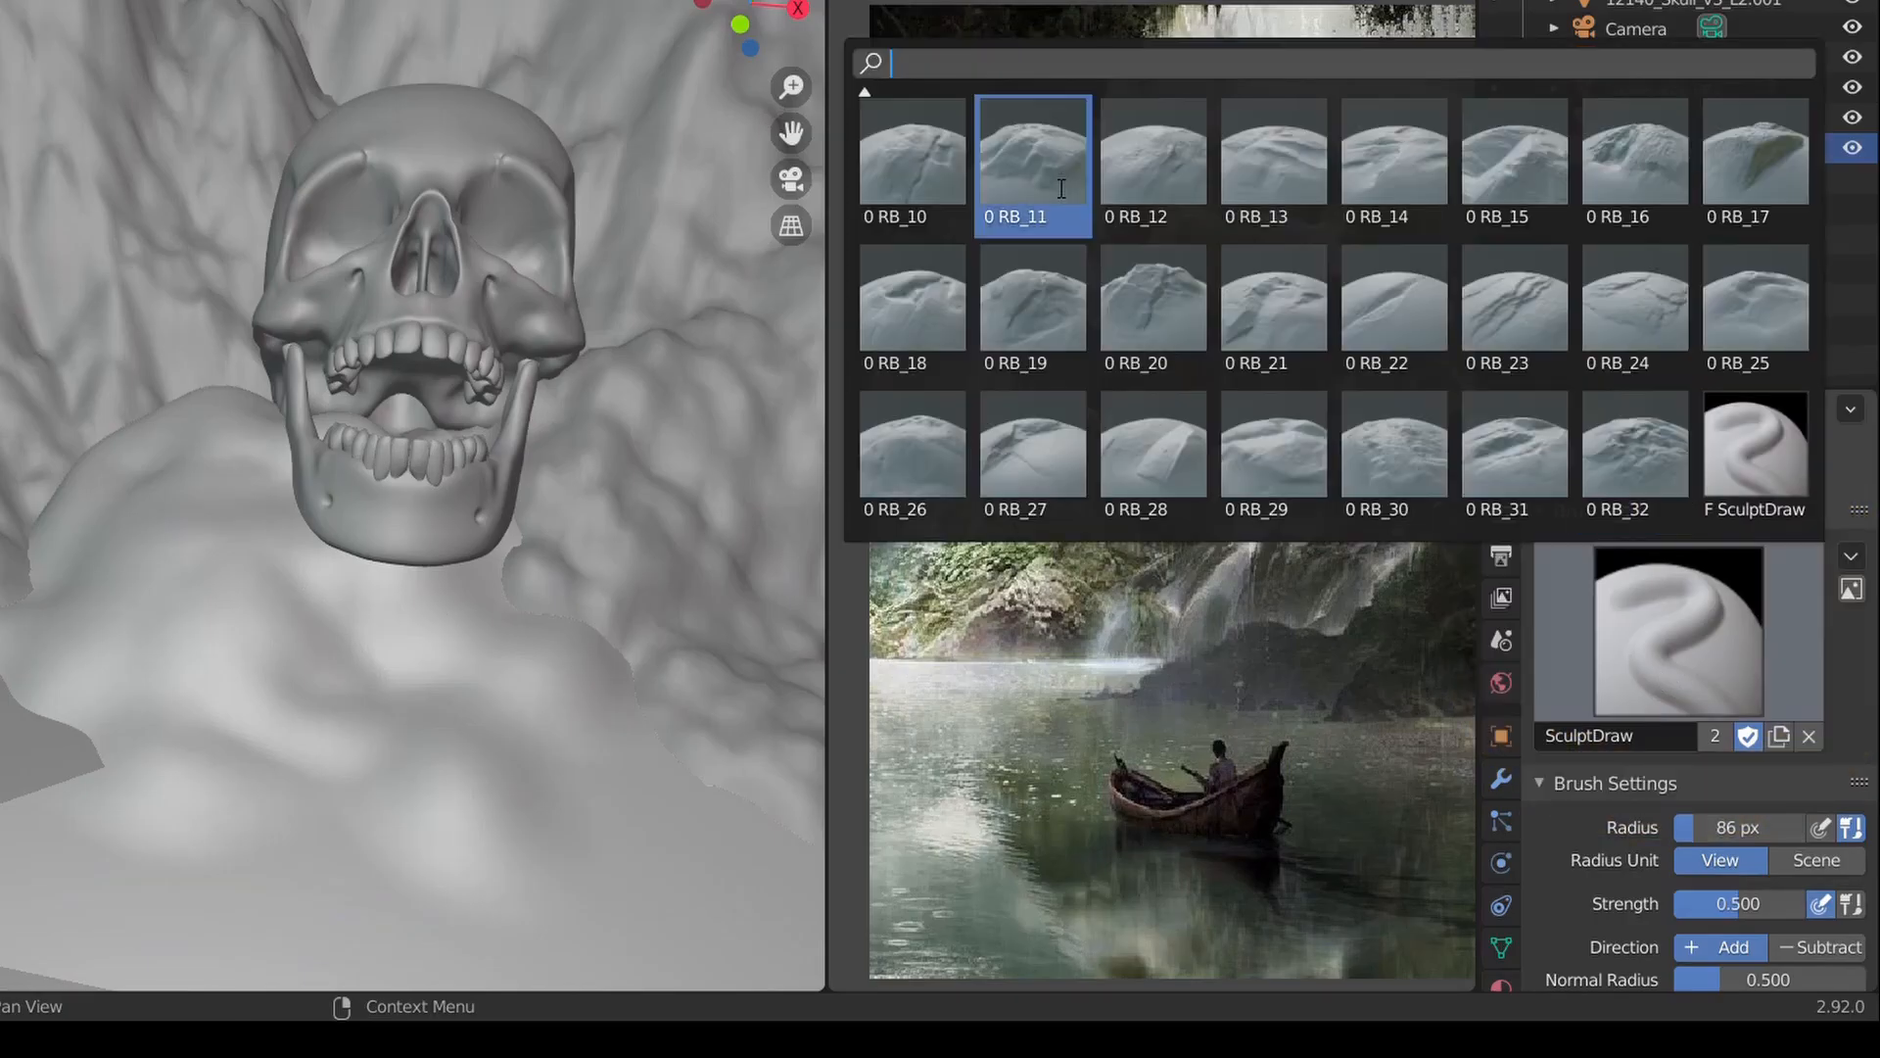
pyautogui.click(1066, 181)
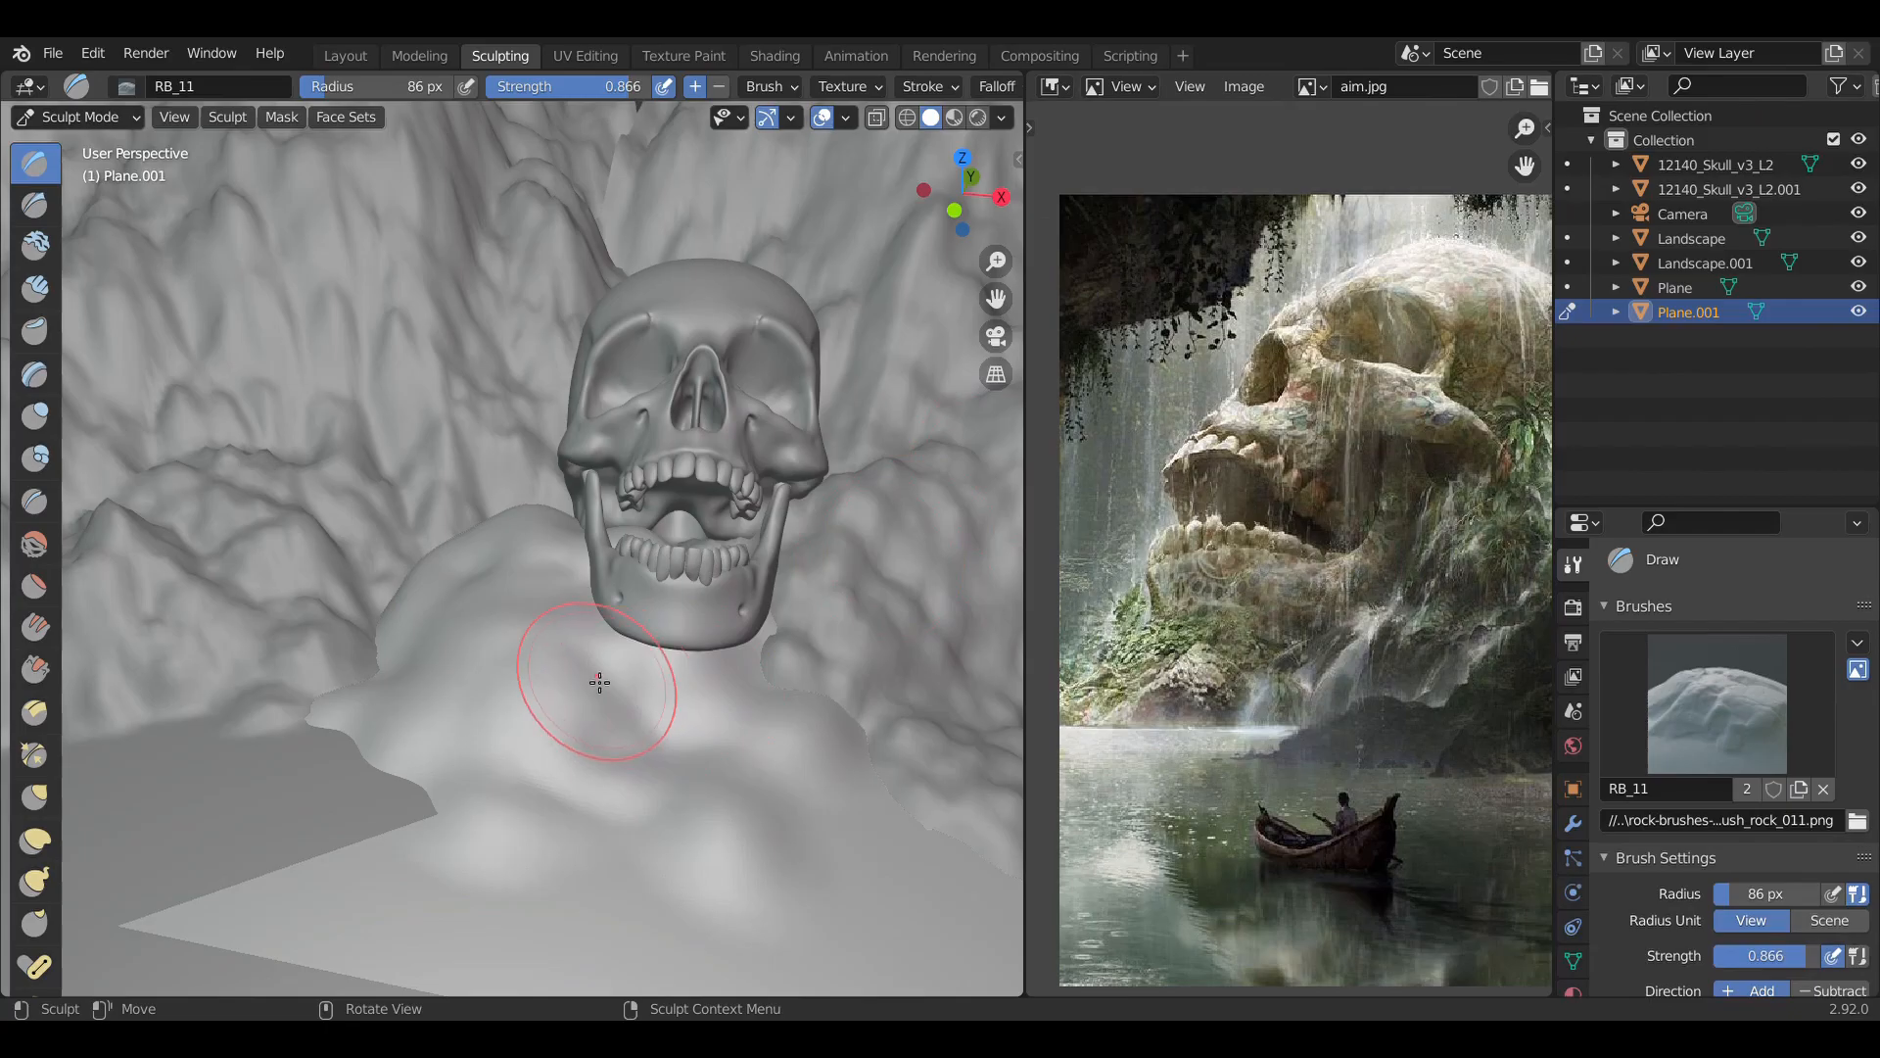
pyautogui.moveTo(599, 682)
pyautogui.mouseDown()
pyautogui.moveTo(722, 777)
pyautogui.moveTo(706, 787)
pyautogui.moveTo(882, 965)
pyautogui.mouseUp()
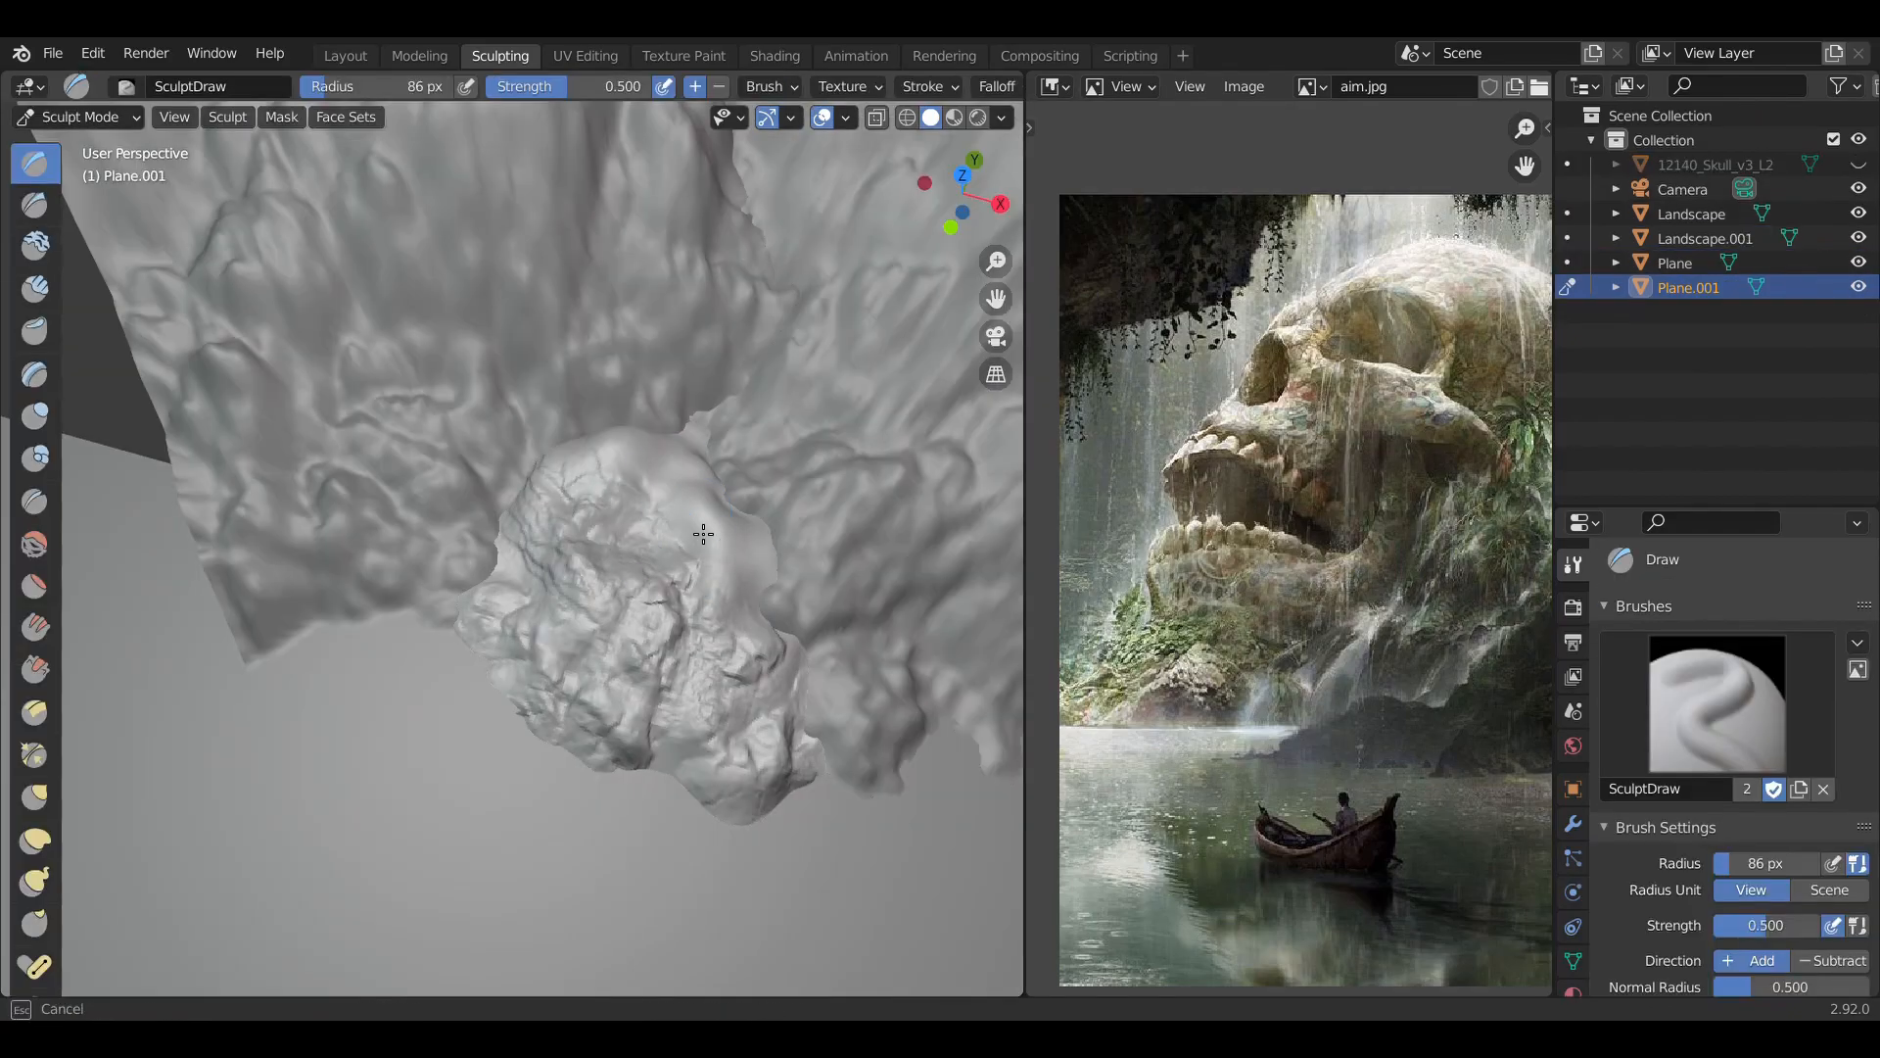
pyautogui.moveTo(646, 490); pyautogui.dragTo(651, 495)
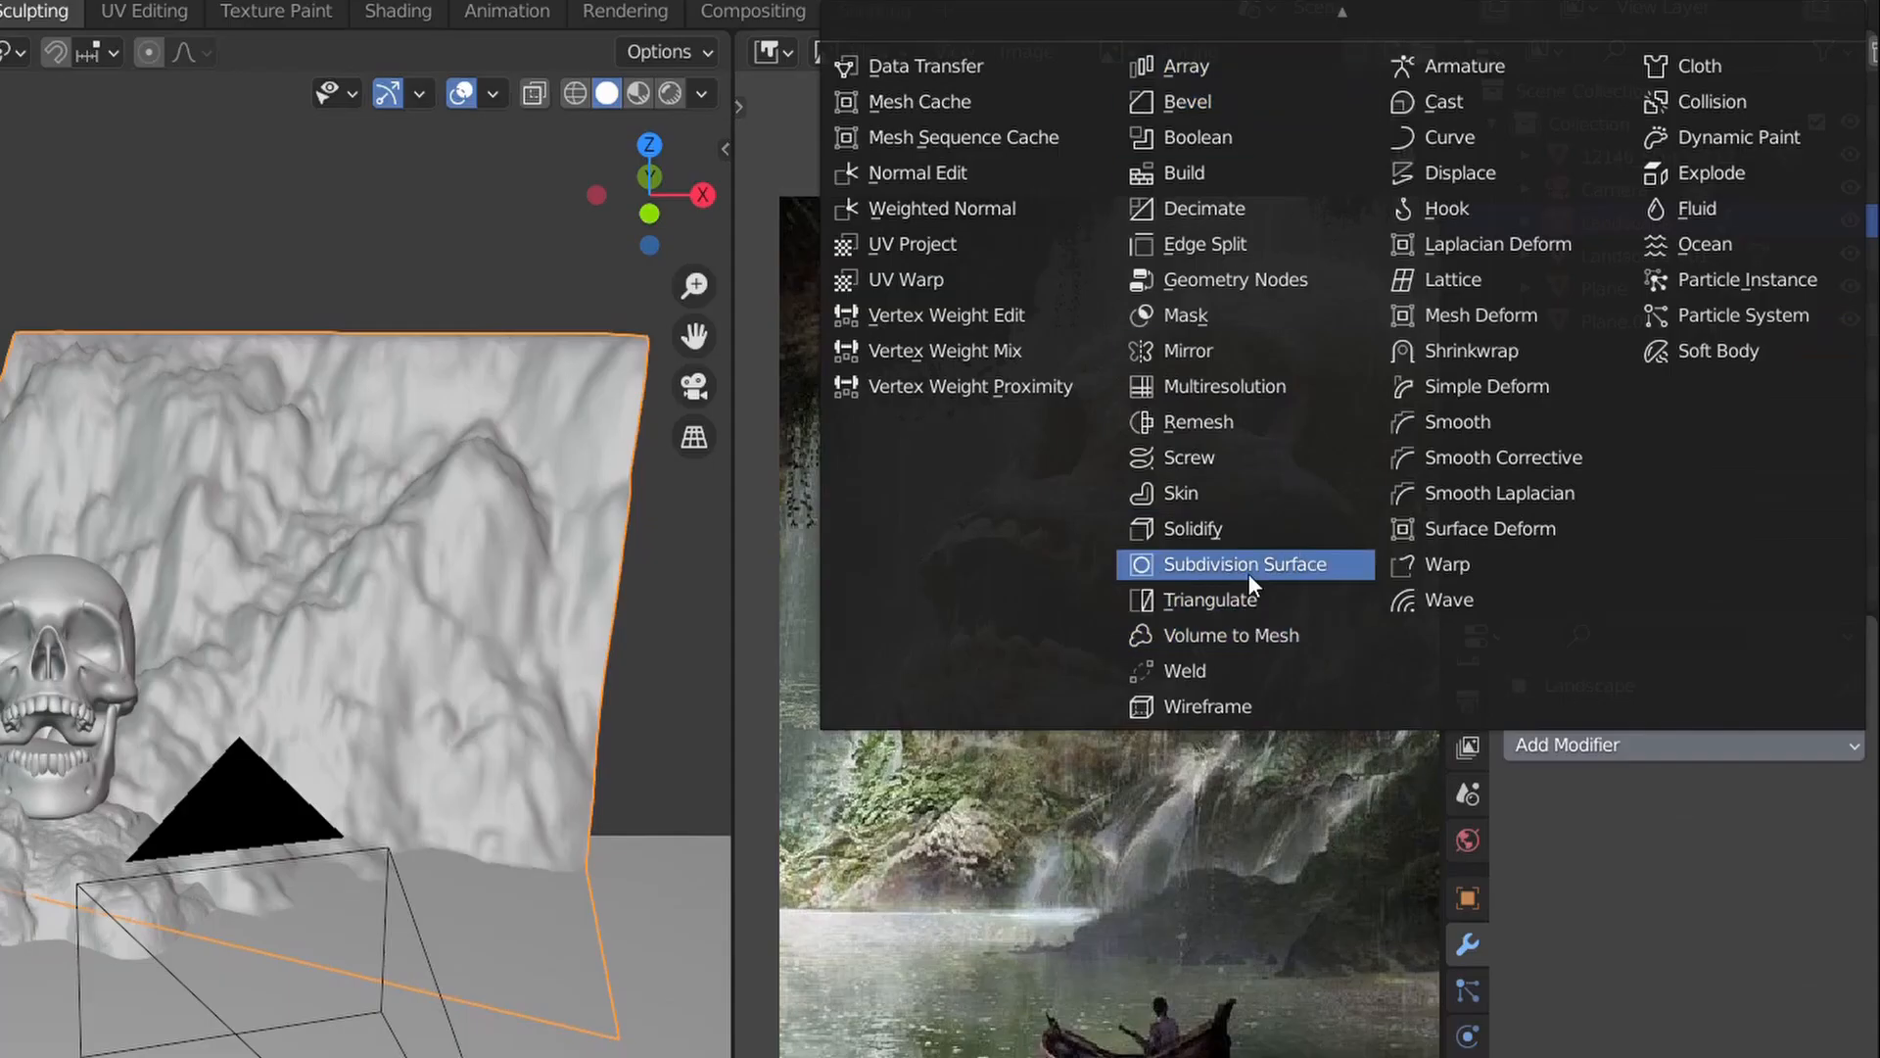
# - Add a Subdivision Surface modifier to the Landscape cliff and set its type to Simple
pyautogui.click(1248, 566)
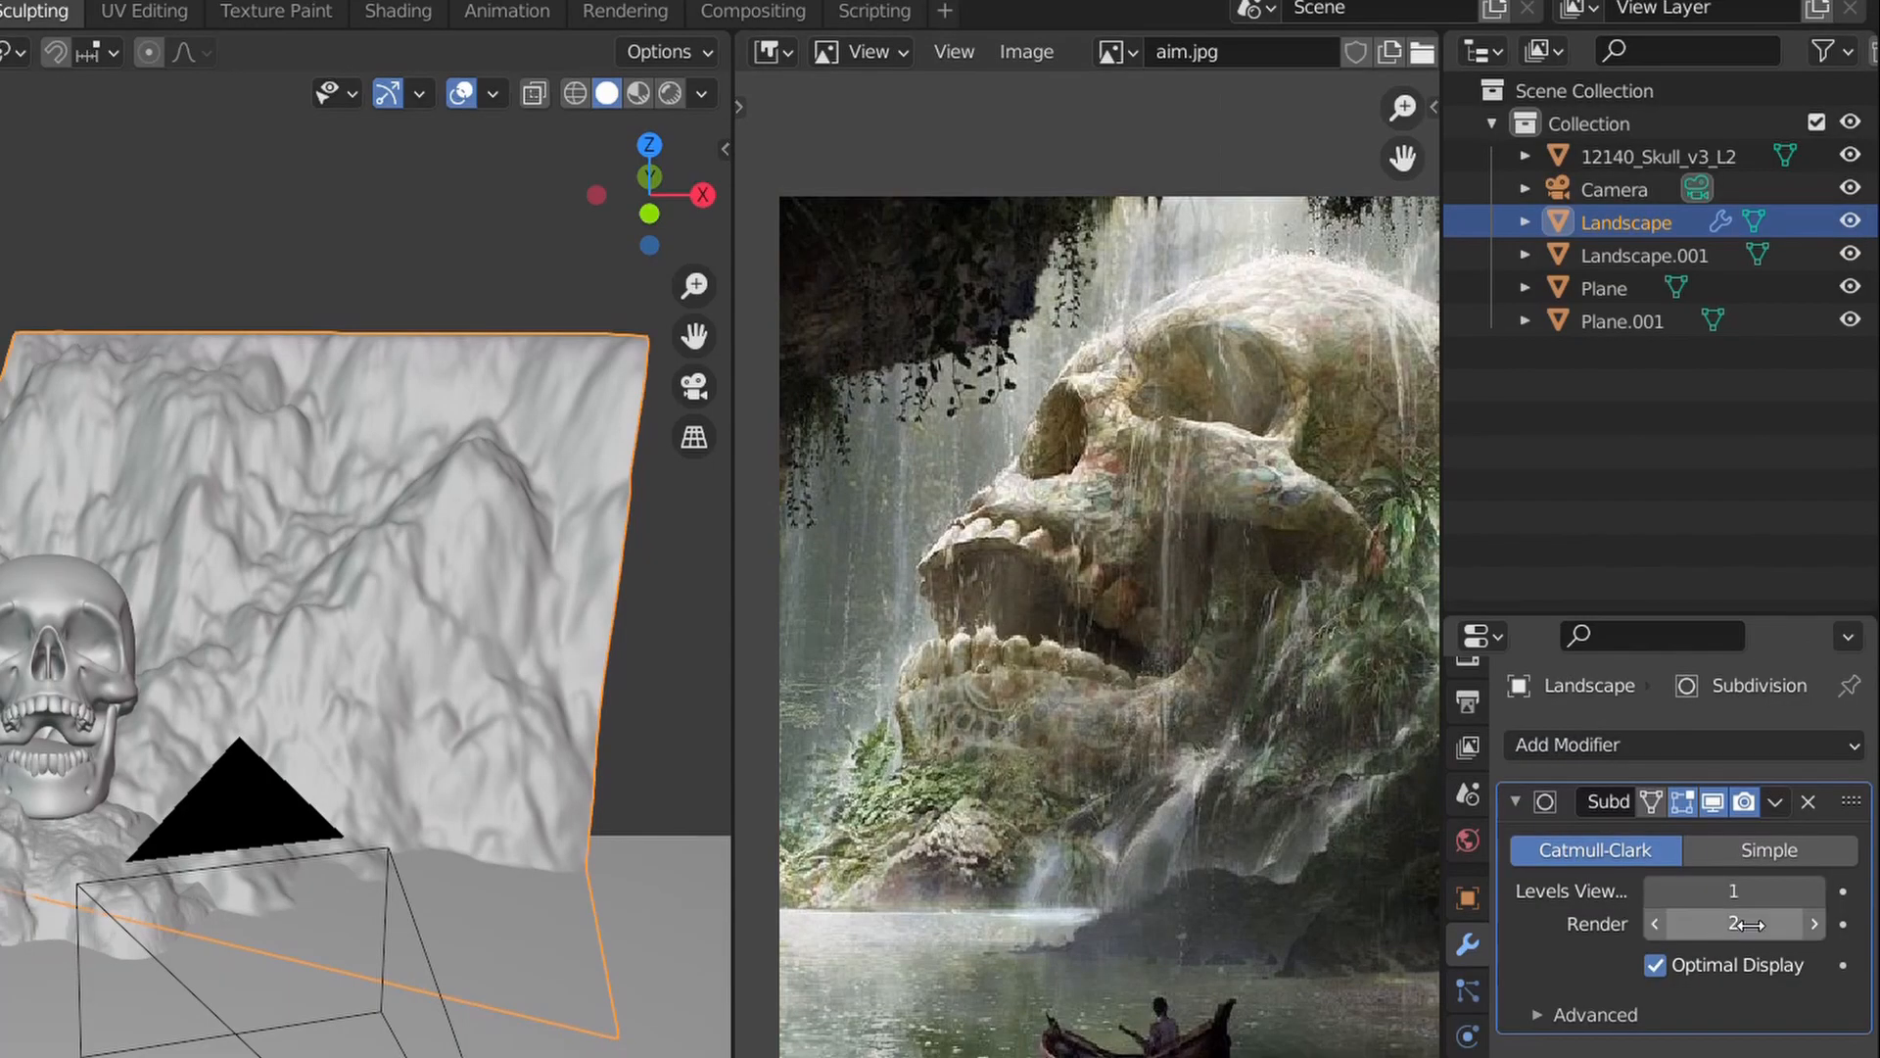
pyautogui.click(1808, 854)
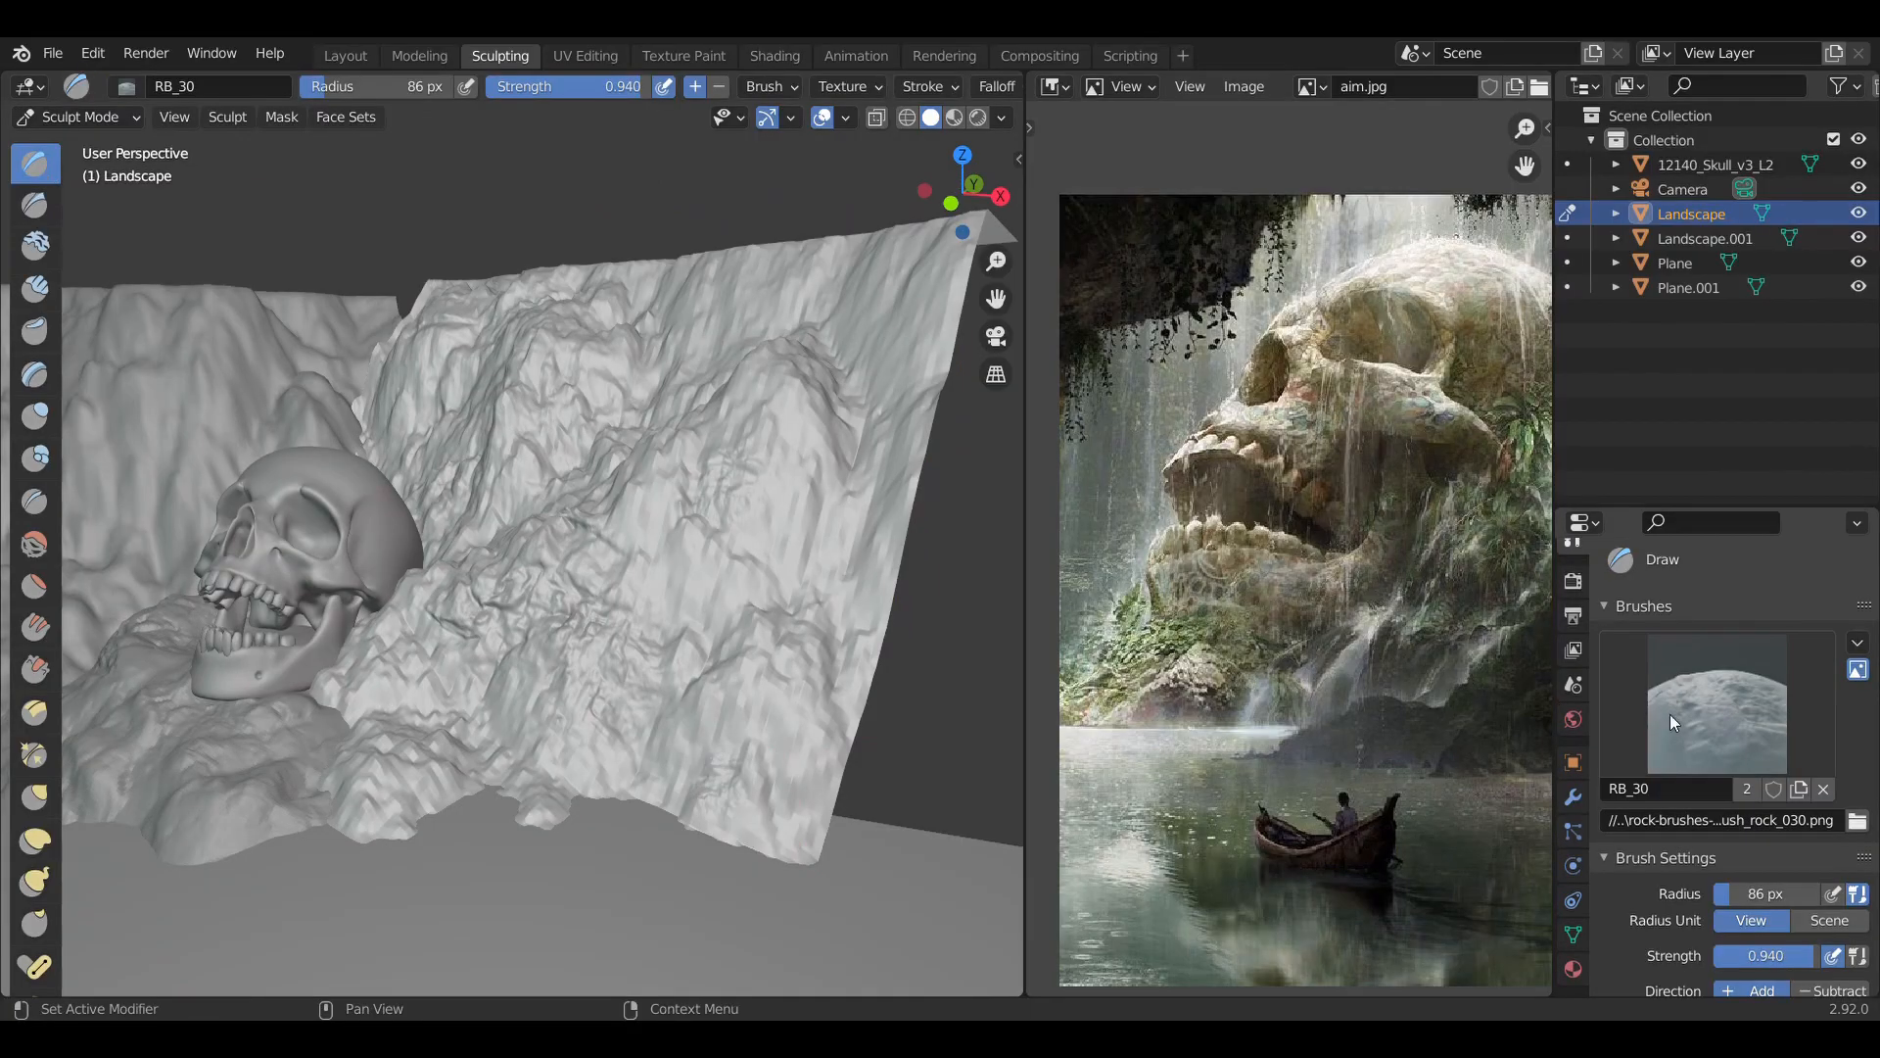
# - Choose another rock brush and sculpt rock detail along the lower part of the Landscape cliff beside the skull
pyautogui.click(1671, 723)
pyautogui.click(1302, 421)
pyautogui.moveTo(672, 764)
pyautogui.mouseDown()
pyautogui.moveTo(755, 881)
pyautogui.moveTo(843, 894)
pyautogui.mouseUp()
pyautogui.moveTo(543, 757)
pyautogui.mouseDown(button='middle')
pyautogui.moveTo(641, 757)
pyautogui.moveTo(561, 760)
pyautogui.mouseUp(button='middle')
pyautogui.moveTo(612, 805)
pyautogui.mouseDown()
pyautogui.moveTo(773, 819)
pyautogui.moveTo(717, 797)
pyautogui.moveTo(781, 767)
pyautogui.mouseUp()
pyautogui.moveTo(781, 768)
pyautogui.mouseDown(button='middle')
pyautogui.moveTo(562, 782)
pyautogui.moveTo(657, 823)
pyautogui.mouseUp(button='middle')
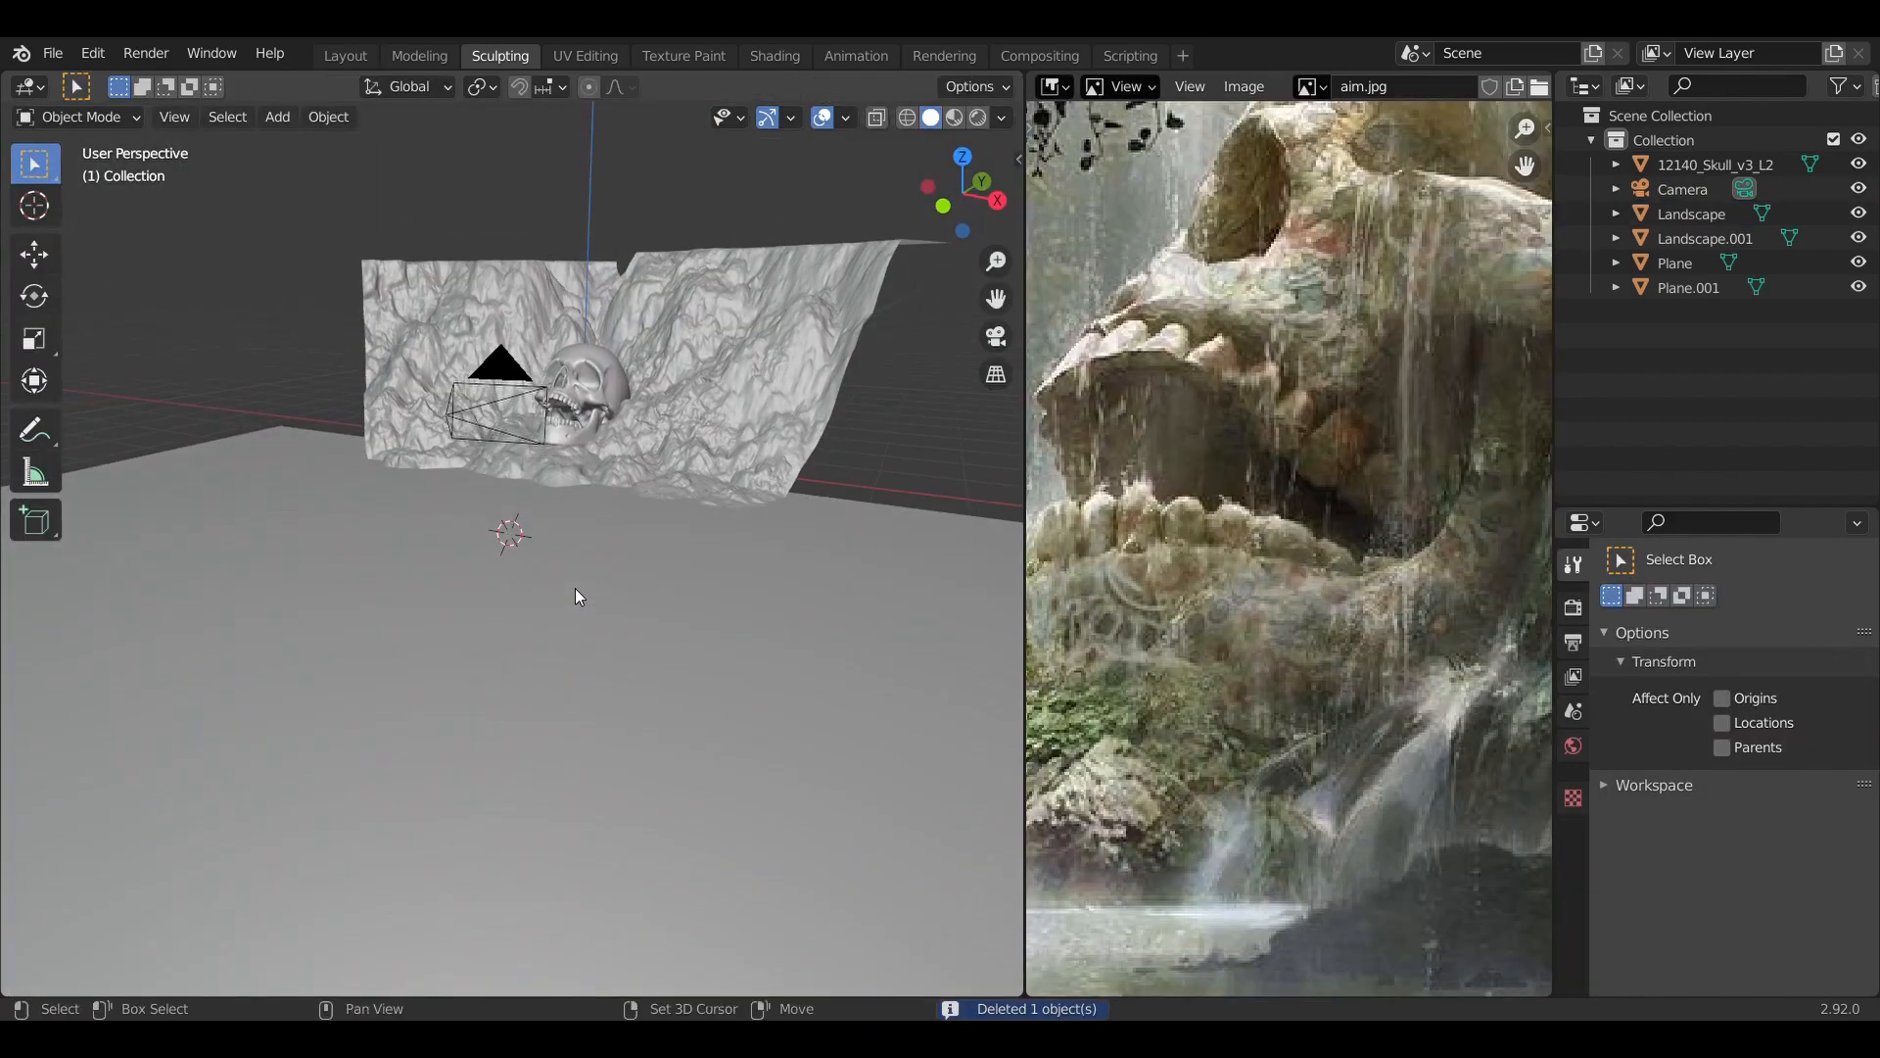
# - Add a cylinder mesh in front of the skull and cliffs
pyautogui.hotkey('shift', 'a')
pyautogui.moveTo(587, 524)
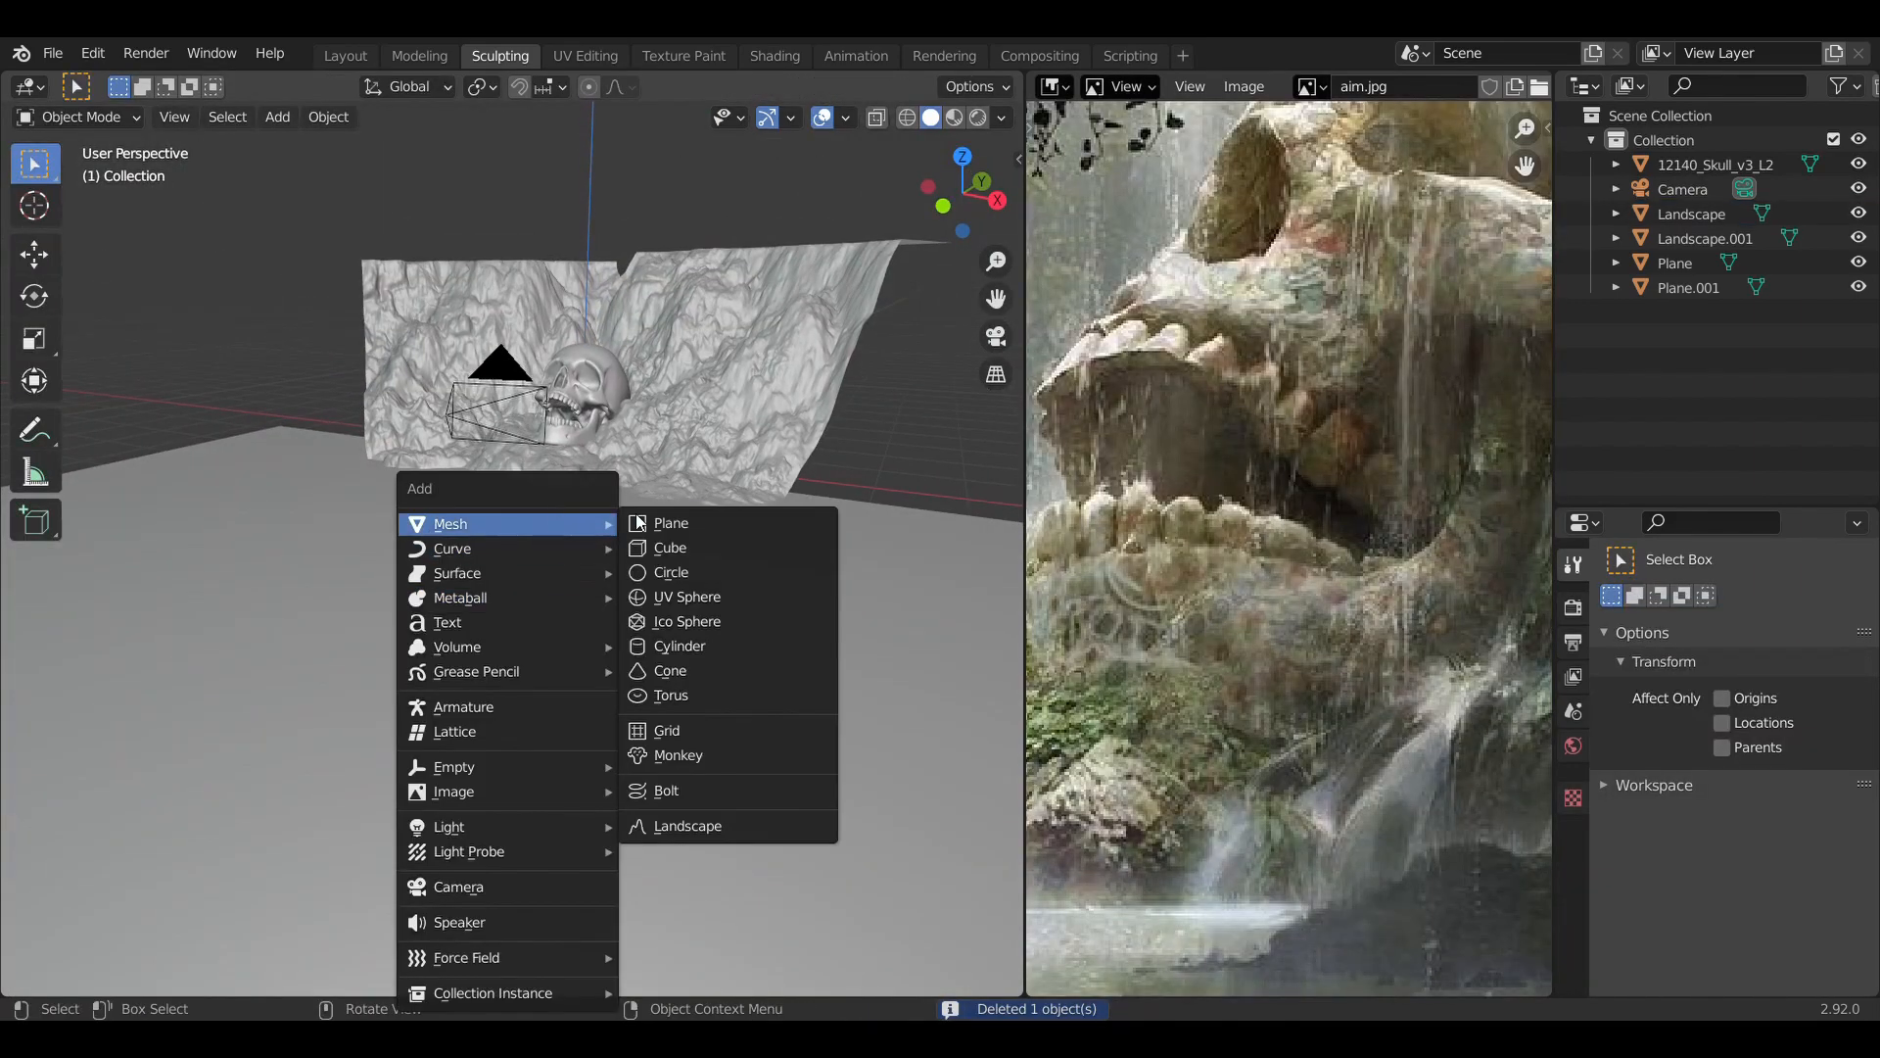
pyautogui.click(680, 645)
# - Set the loop cuts along the horizontal cylinder's length to 15
pyautogui.moveTo(552, 627); pyautogui.dragTo(588, 636, button='middle')
pyautogui.doubleClick(373, 783)
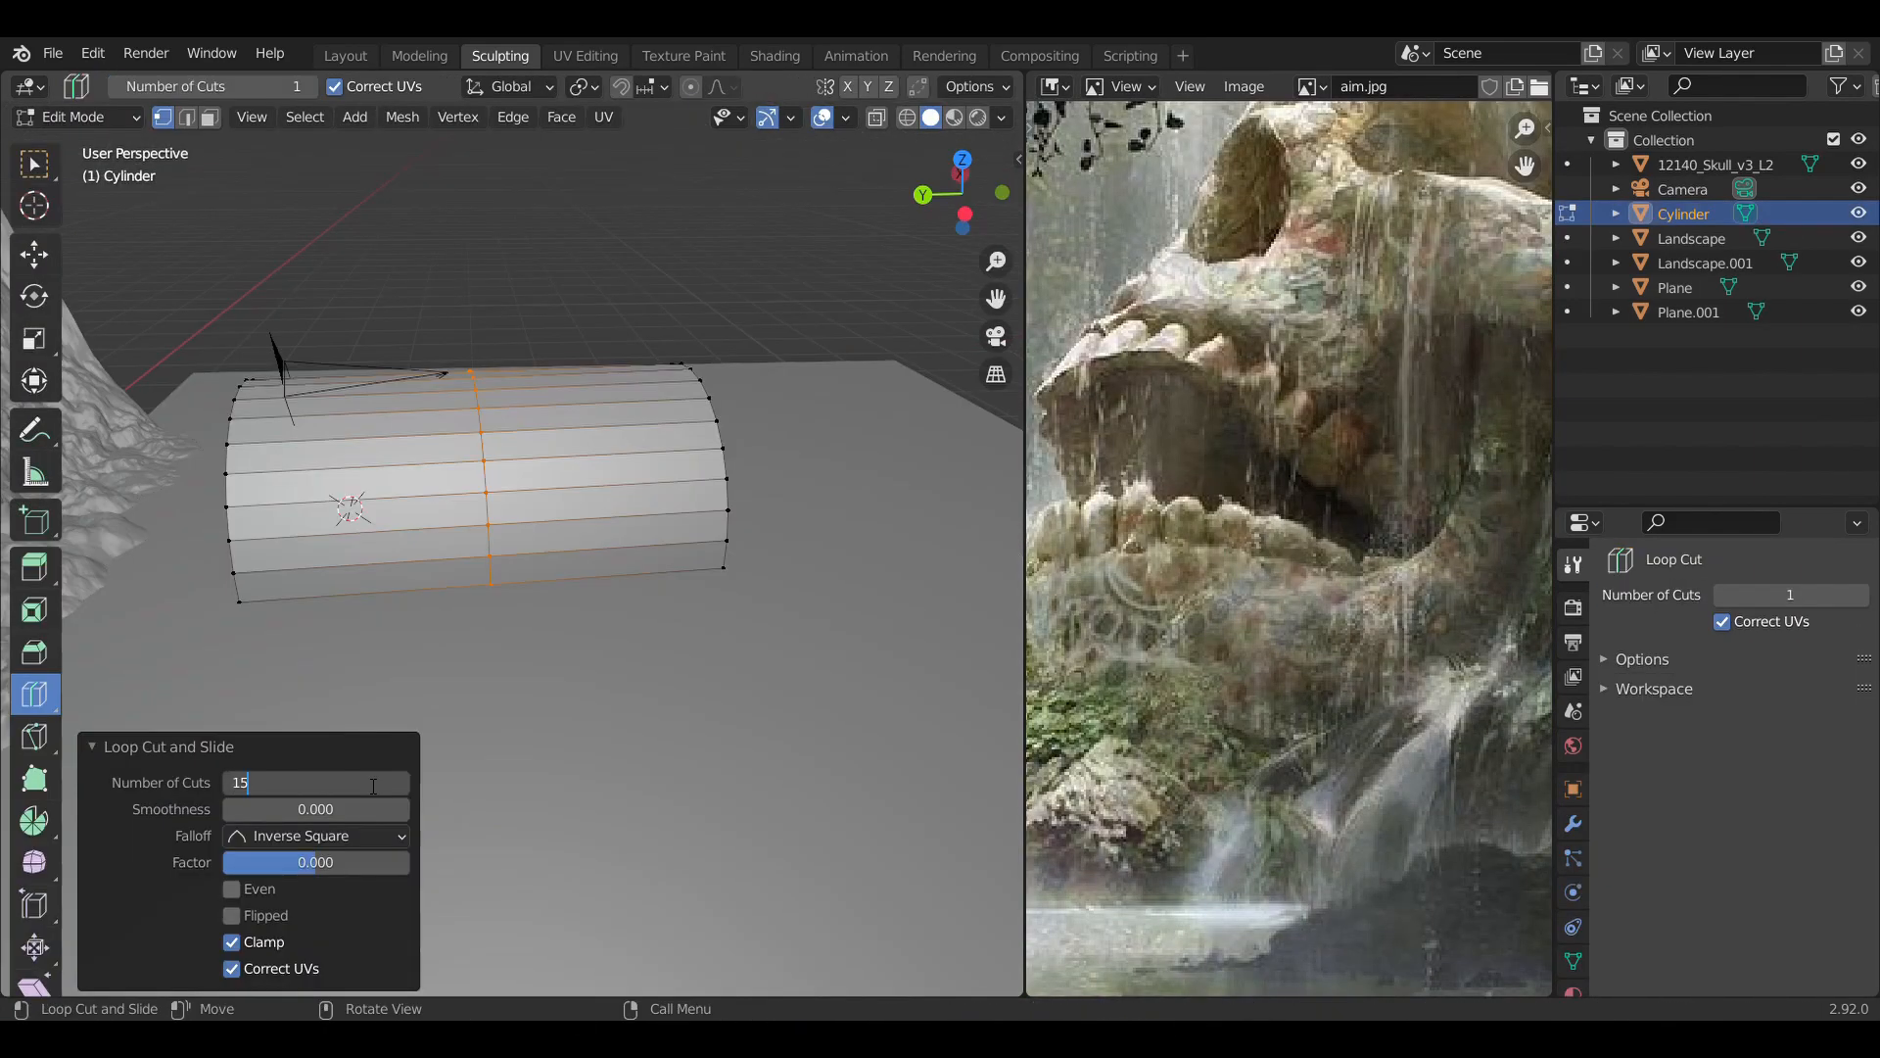
pyautogui.write('15')
pyautogui.press('Return')
# - Select the lower half of the cylinder's mesh in the right side view and delete it
pyautogui.press('Tab')
pyautogui.moveTo(315, 503); pyautogui.dragTo(821, 686)
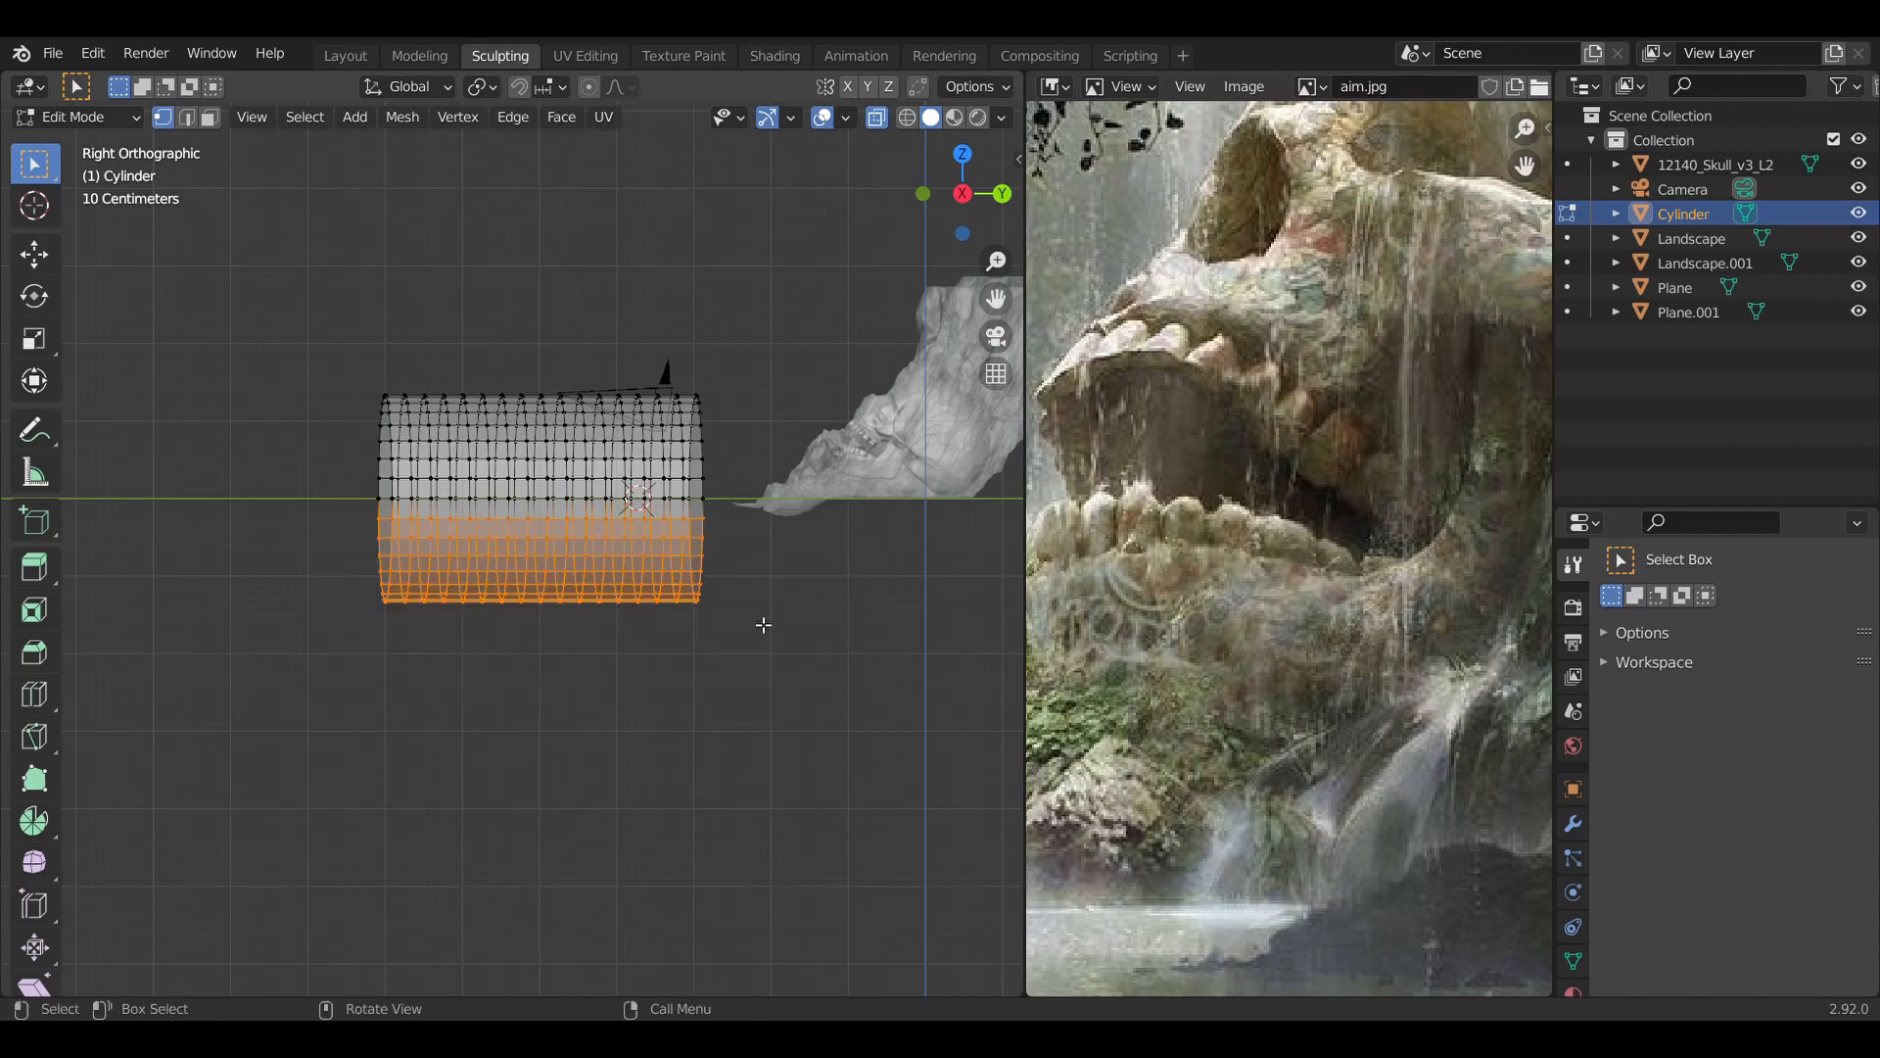
pyautogui.press('x')
pyautogui.click(764, 621)
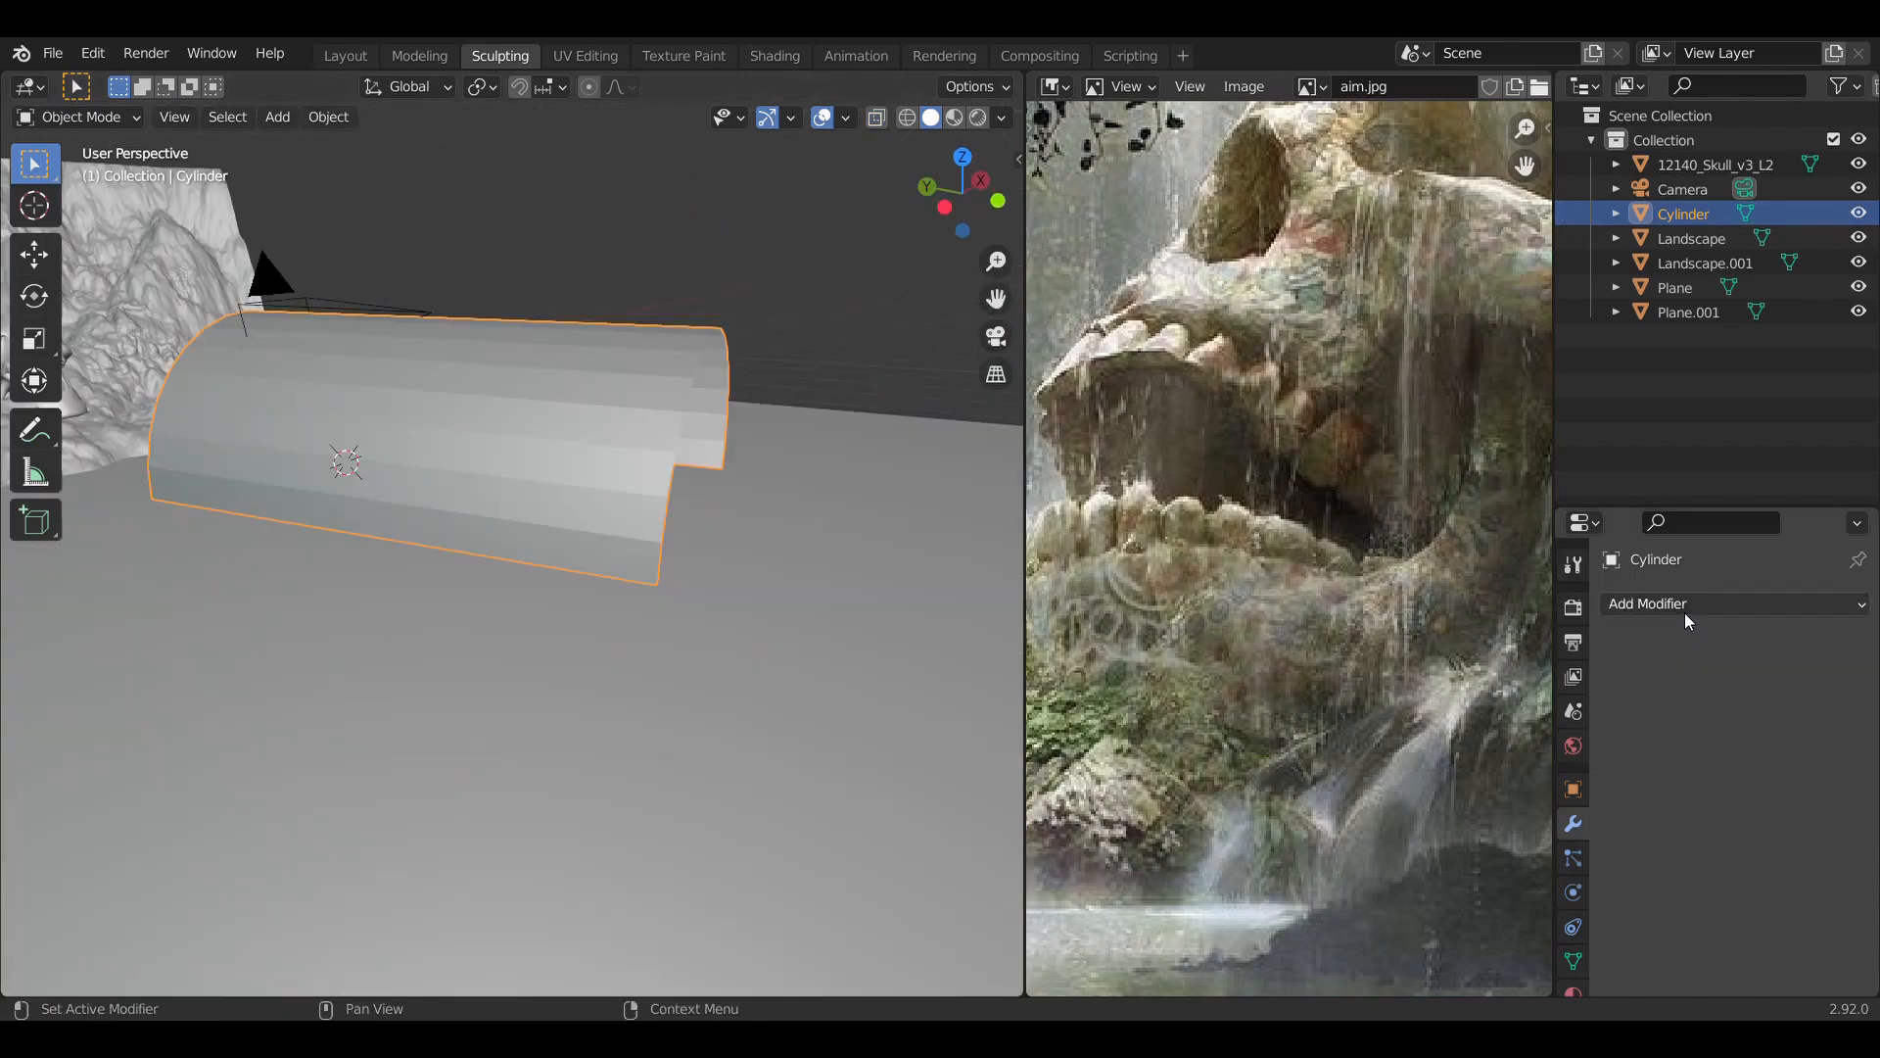
# - Add a Solidify modifier to the half cylinder and adjust its thickness to give the arch solid walls
pyautogui.click(1685, 607)
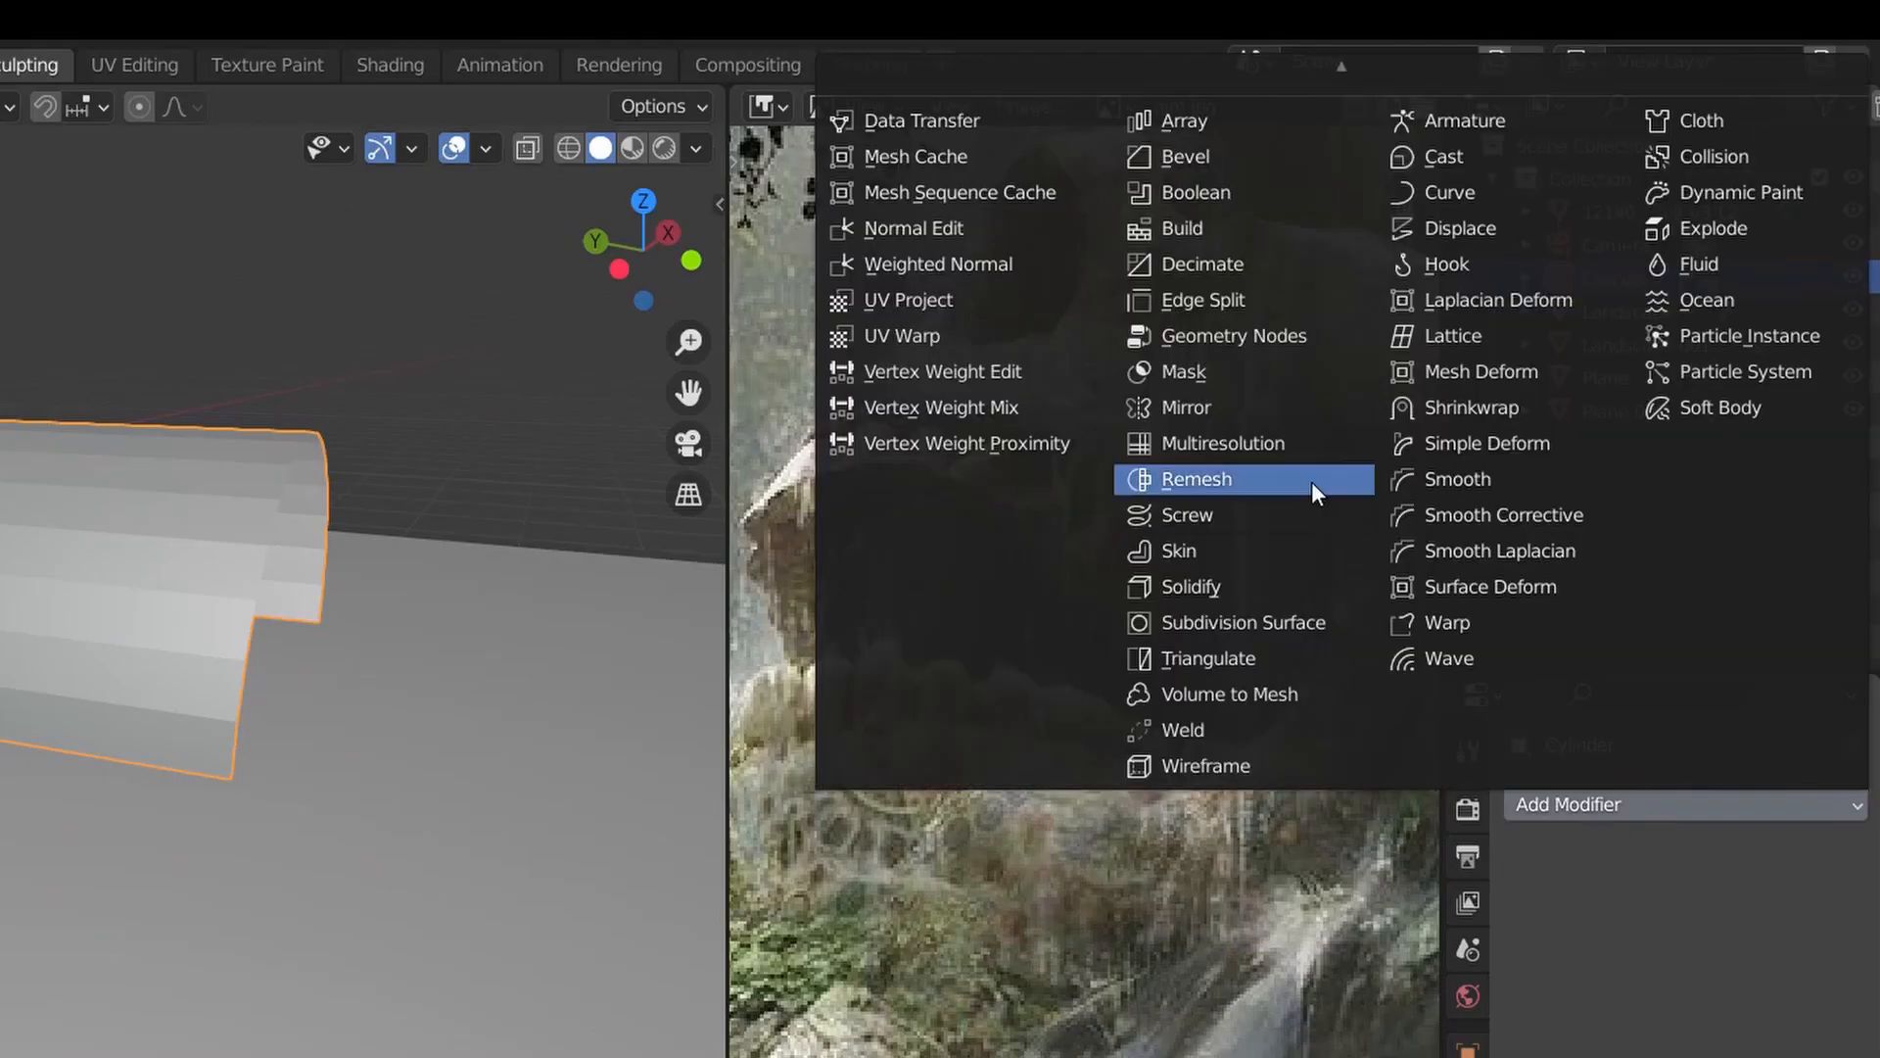
pyautogui.click(1191, 585)
pyautogui.moveTo(1771, 712); pyautogui.dragTo(1699, 712)
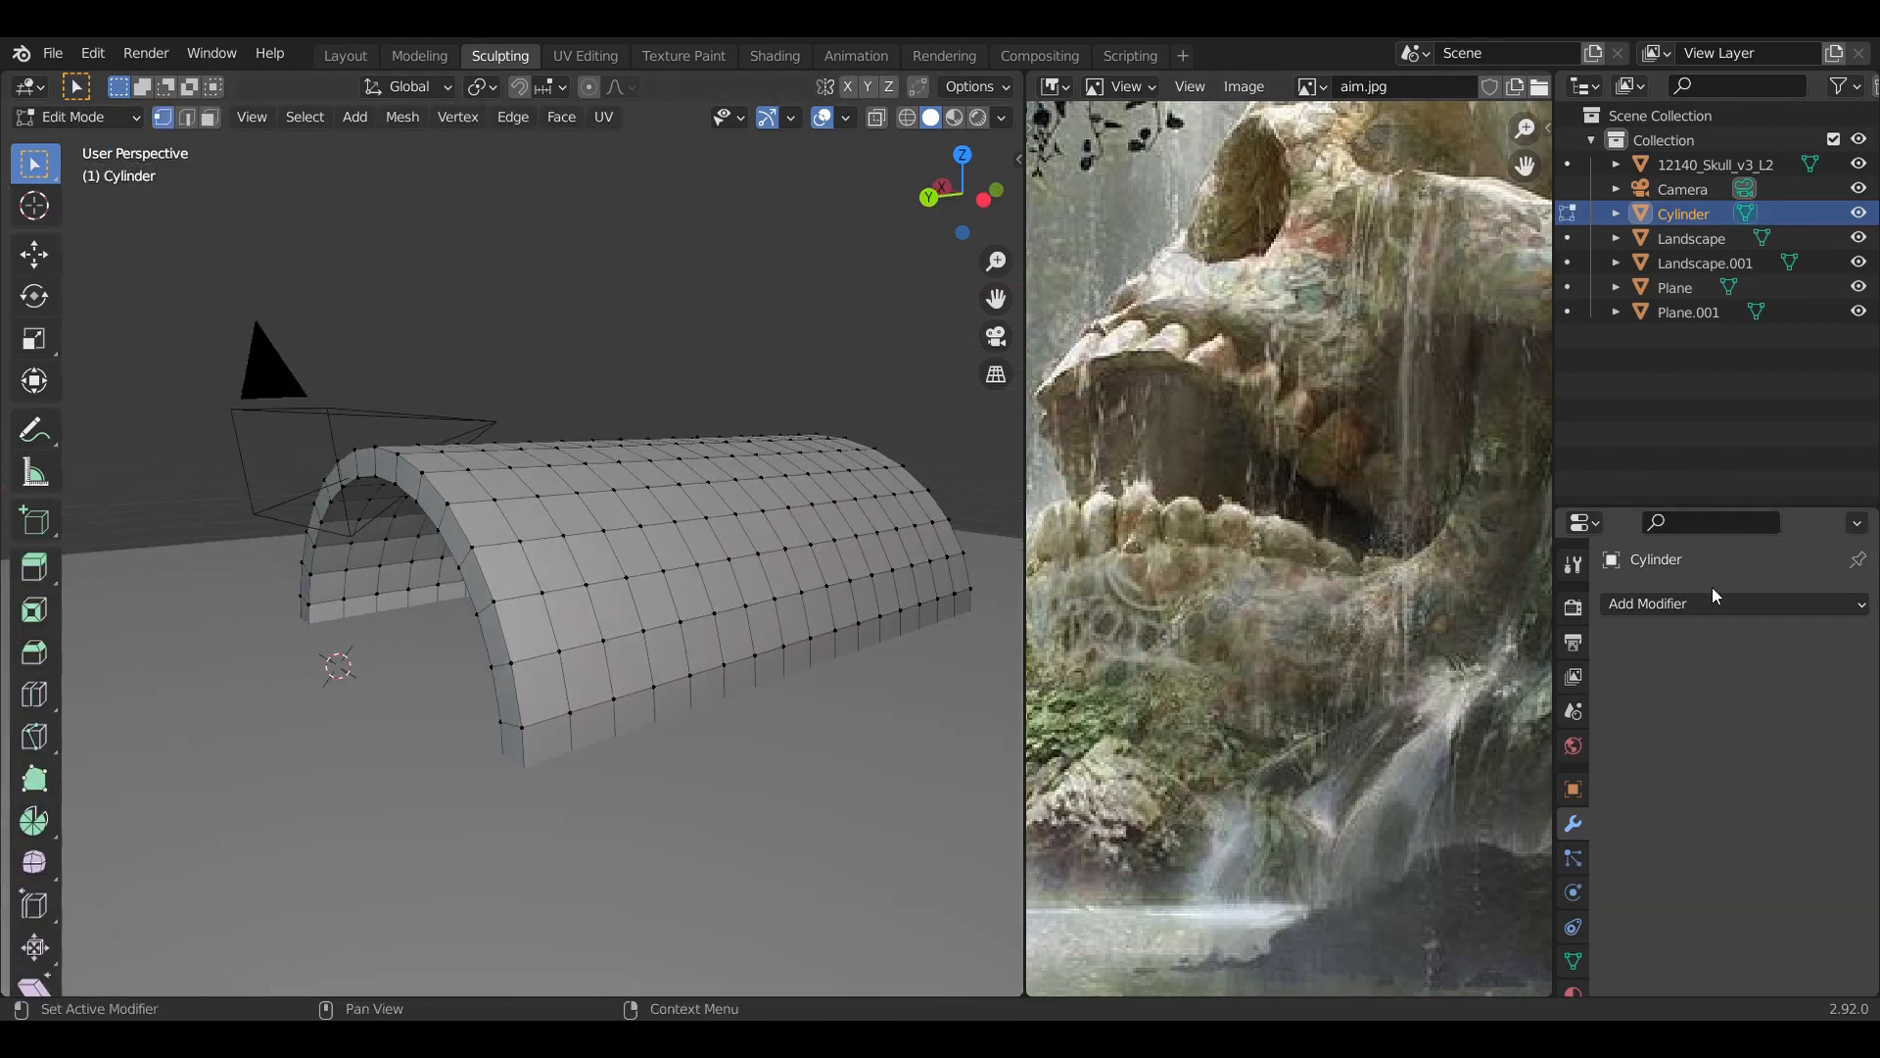
# - Add a Subdivision Surface modifier to the arch and raise its viewport subdivision level
pyautogui.click(1704, 599)
pyautogui.click(1332, 583)
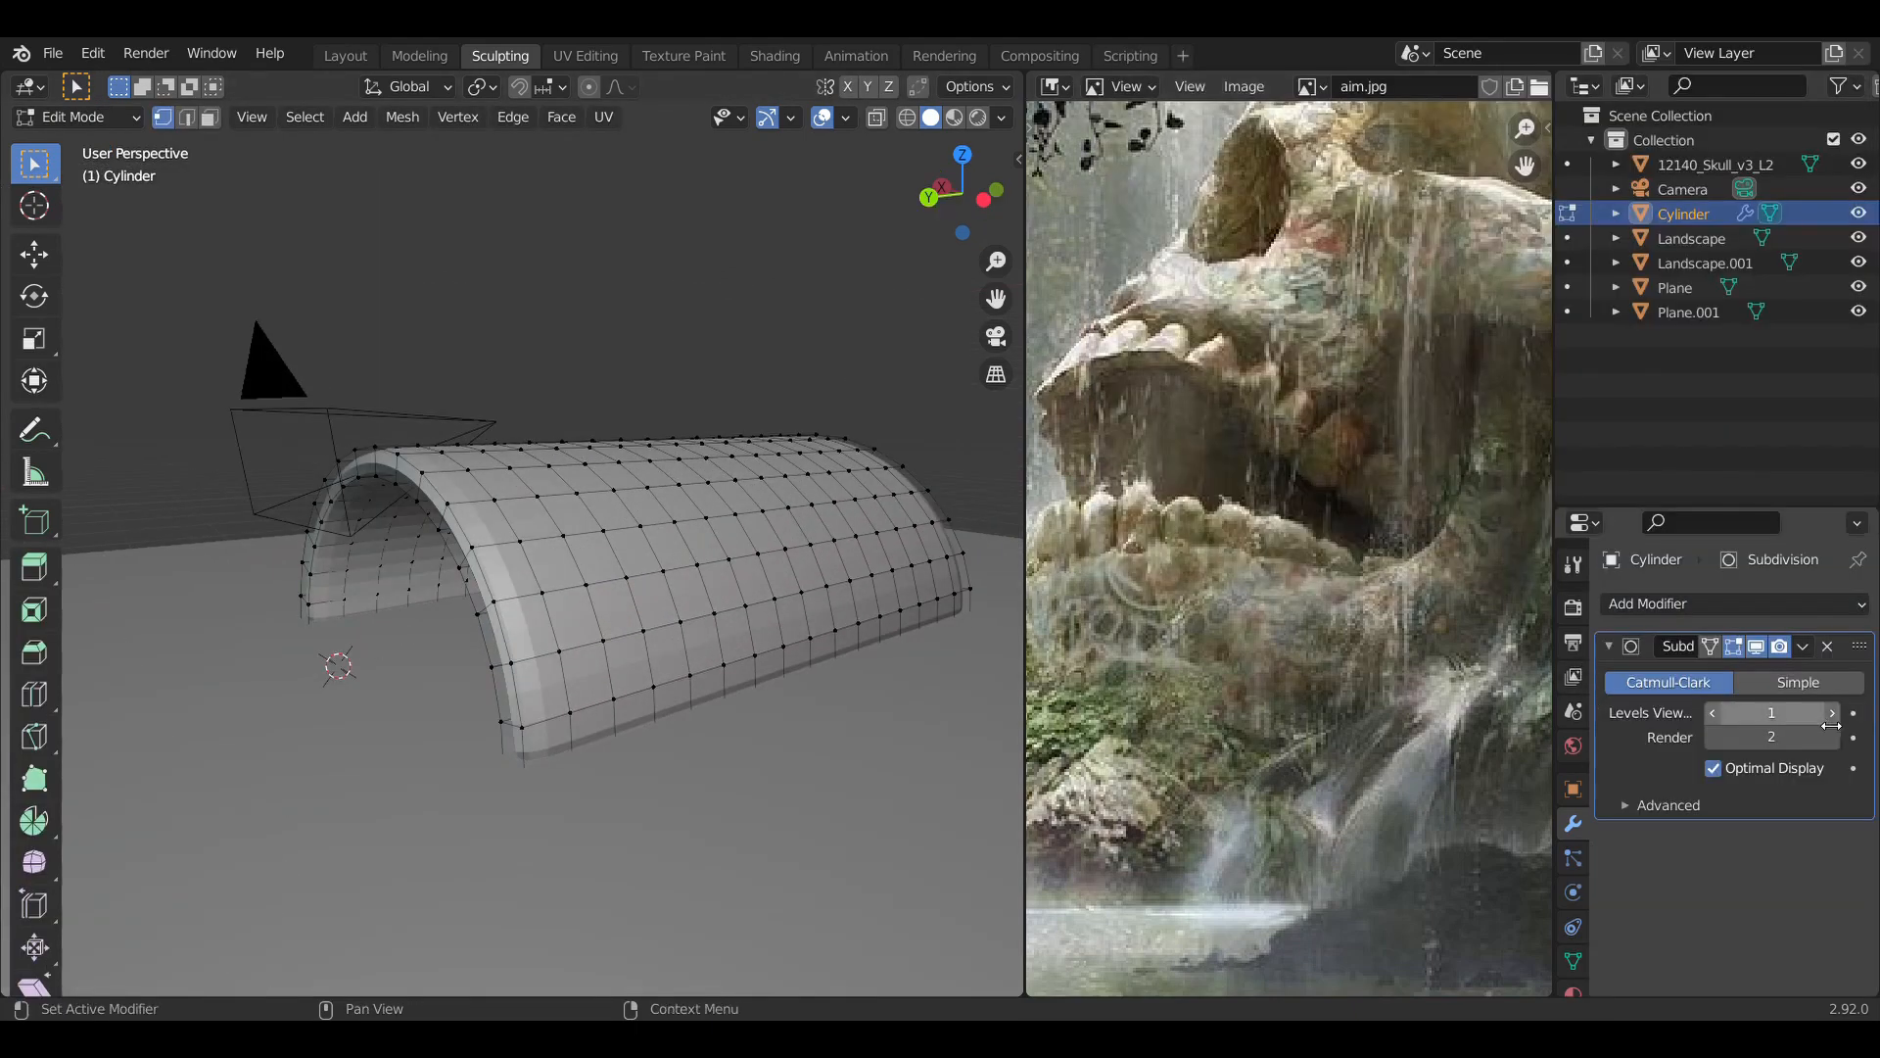
pyautogui.moveTo(1832, 726); pyautogui.dragTo(1847, 746)
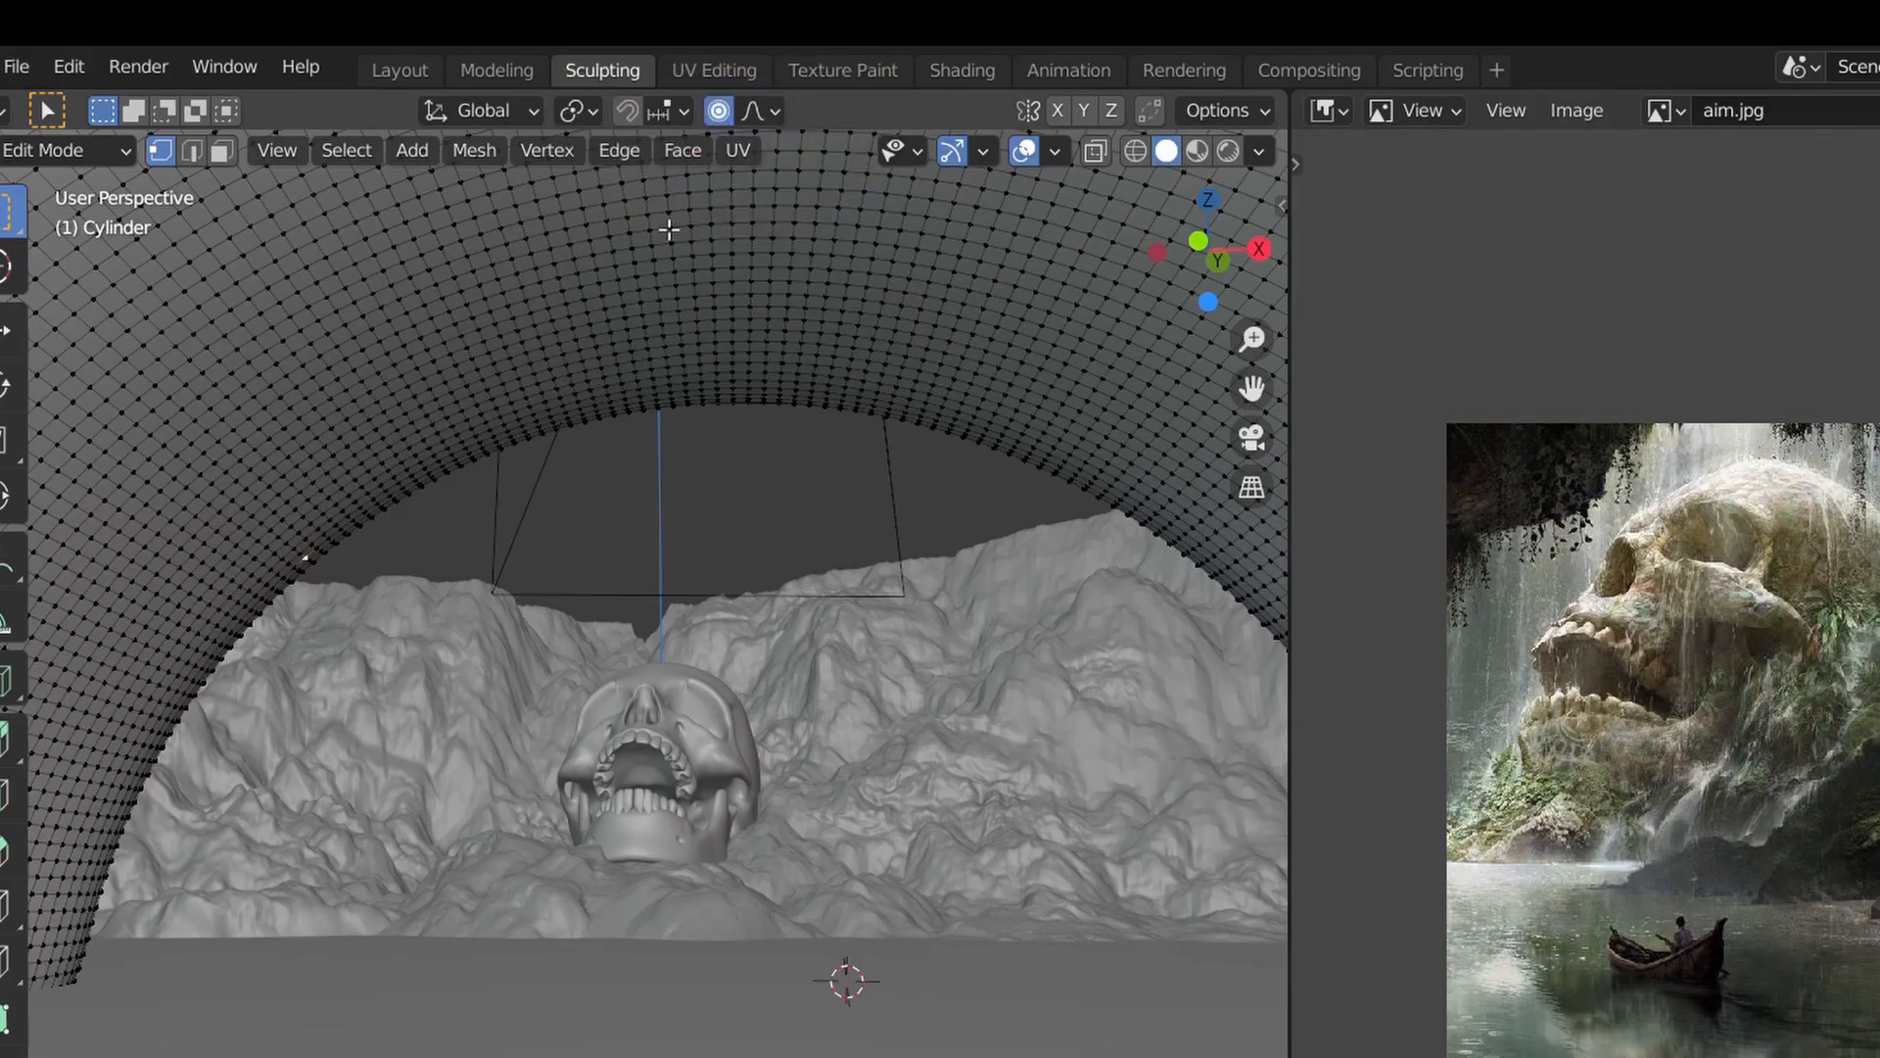
# - Pull two spots on the arch's front rim inward with smooth proportional editing to make the cave opening uneven
pyautogui.press('g')
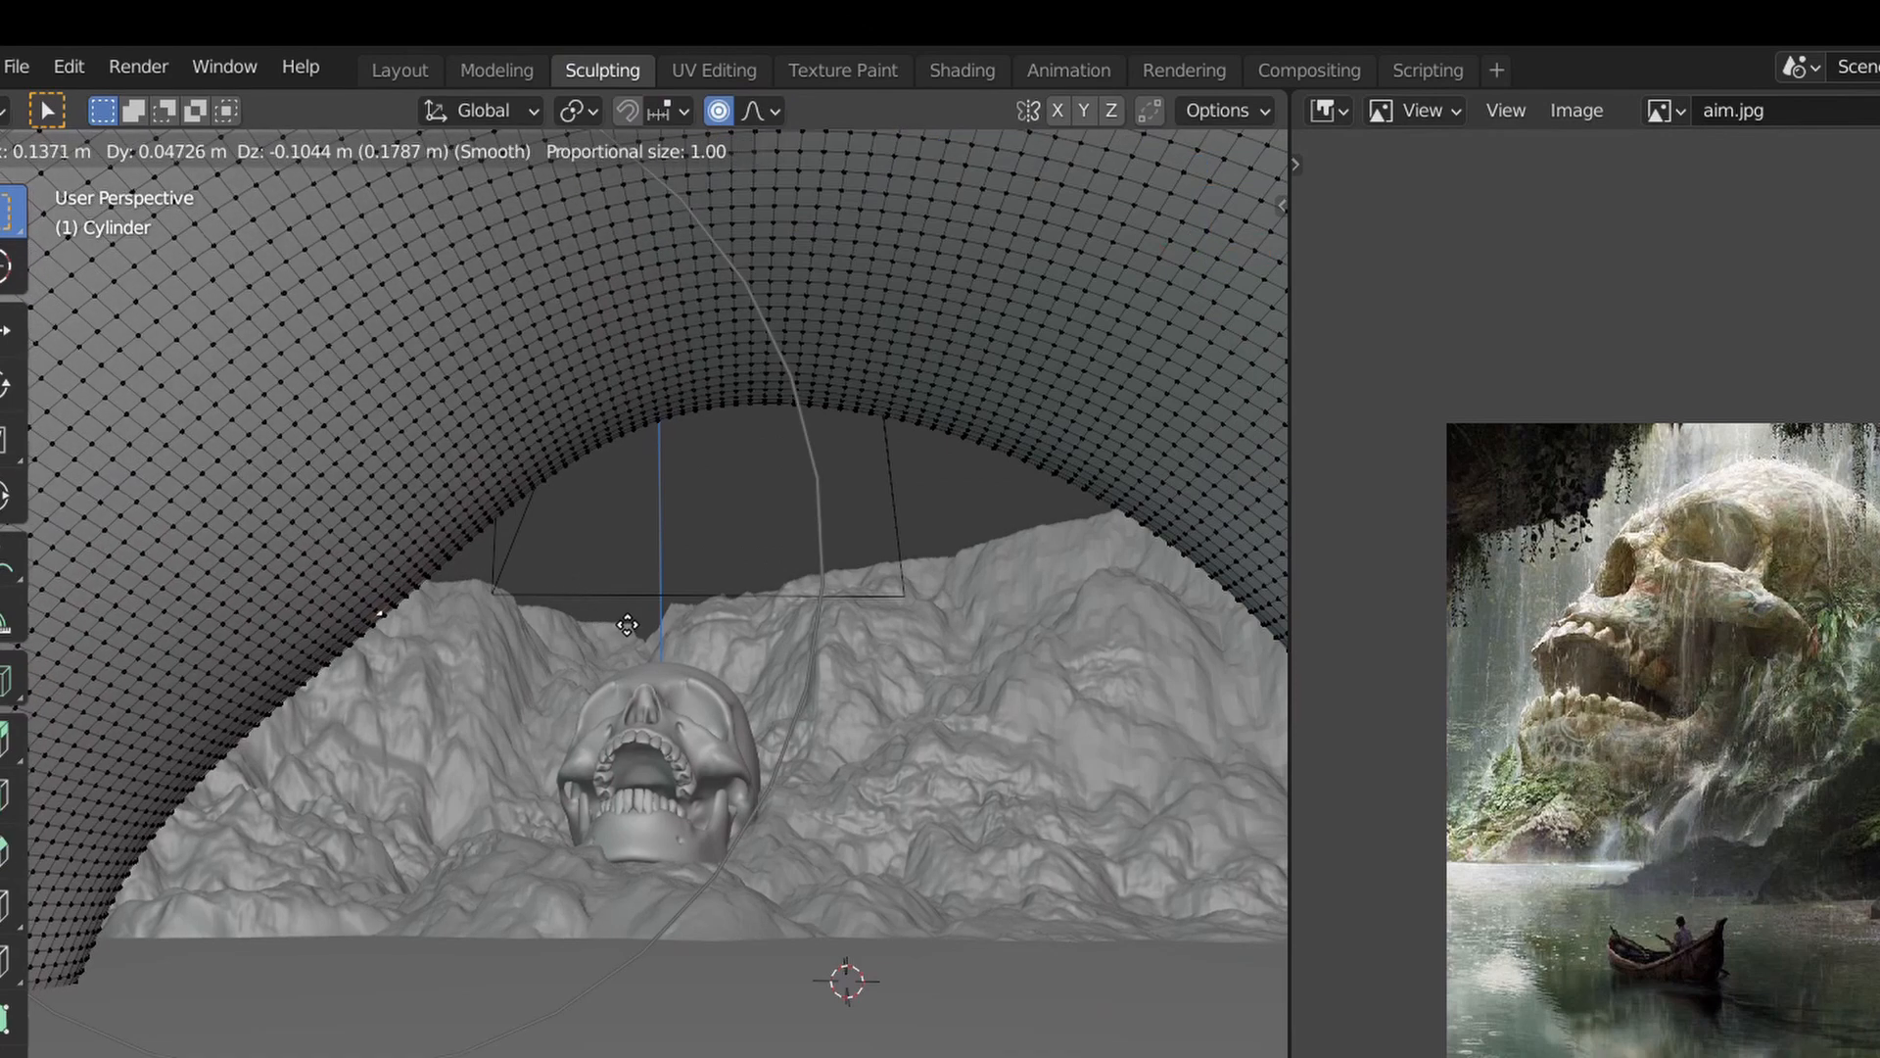
pyautogui.click(681, 604)
pyautogui.click(869, 462)
pyautogui.press('g')
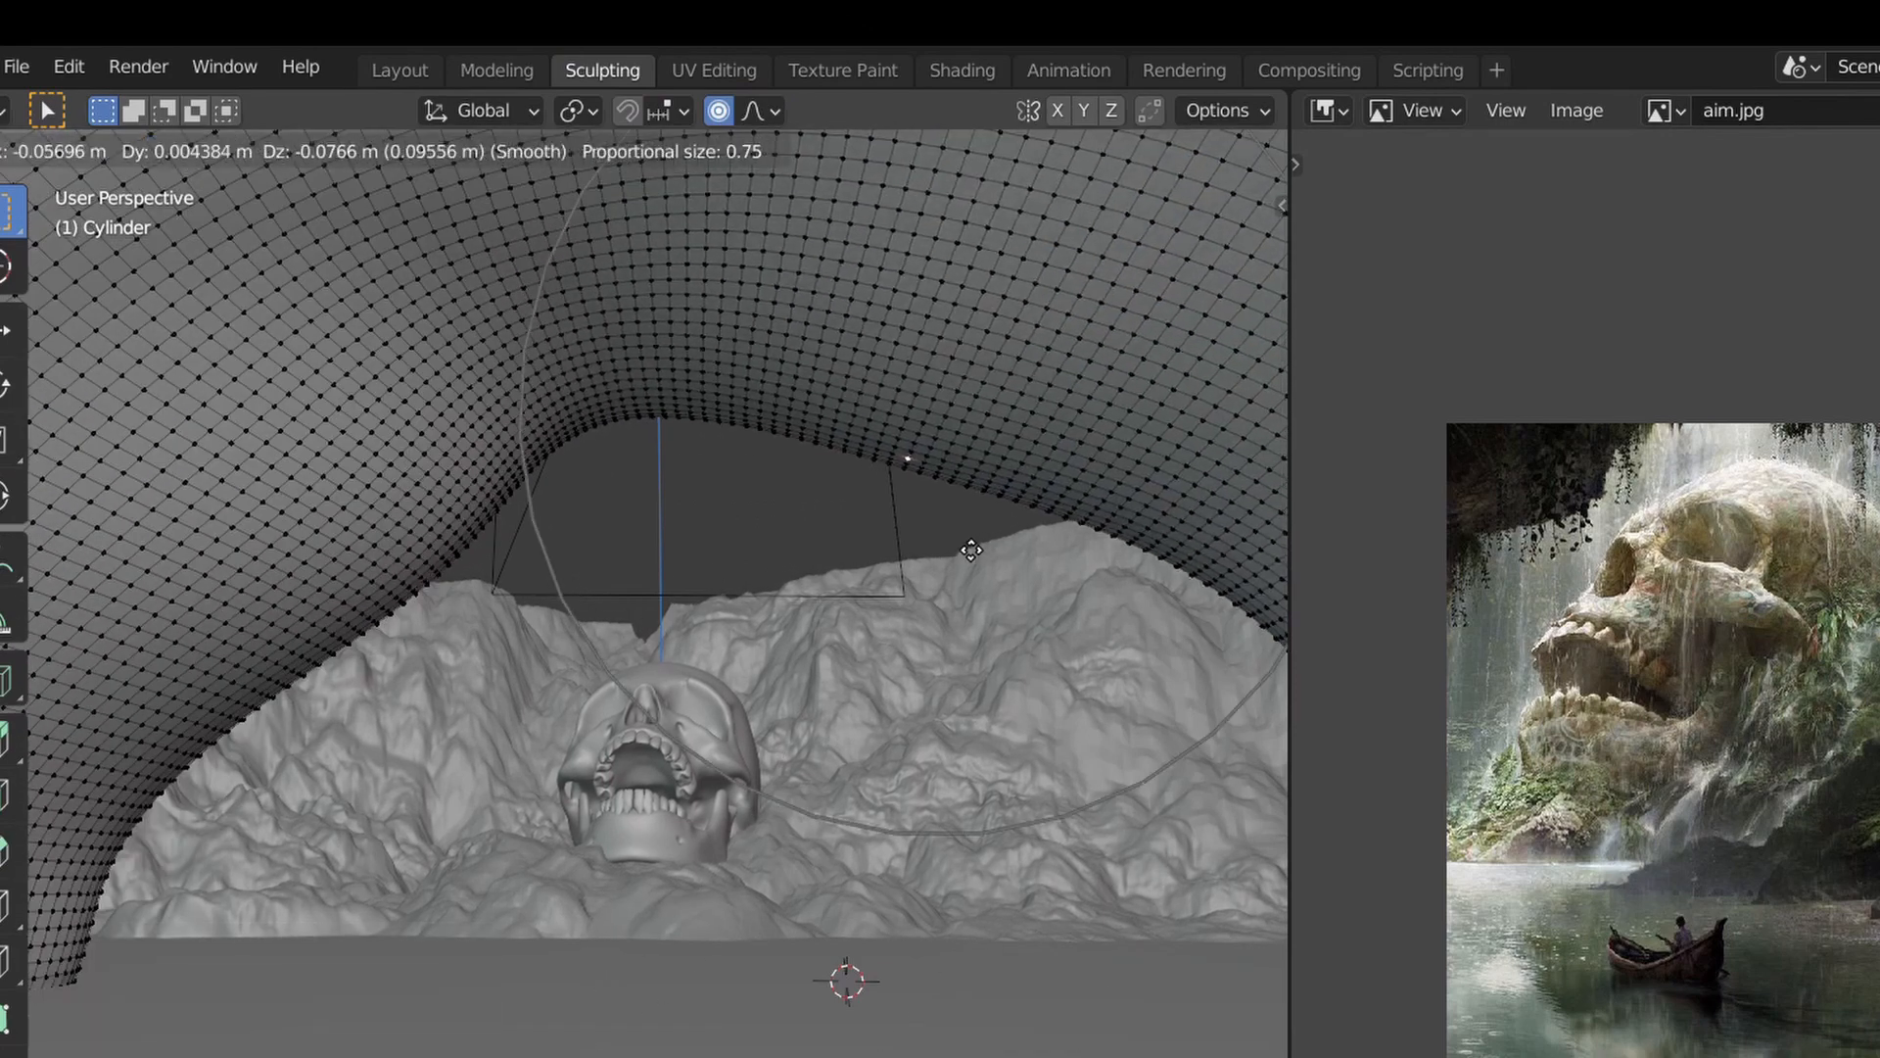
pyautogui.click(944, 566)
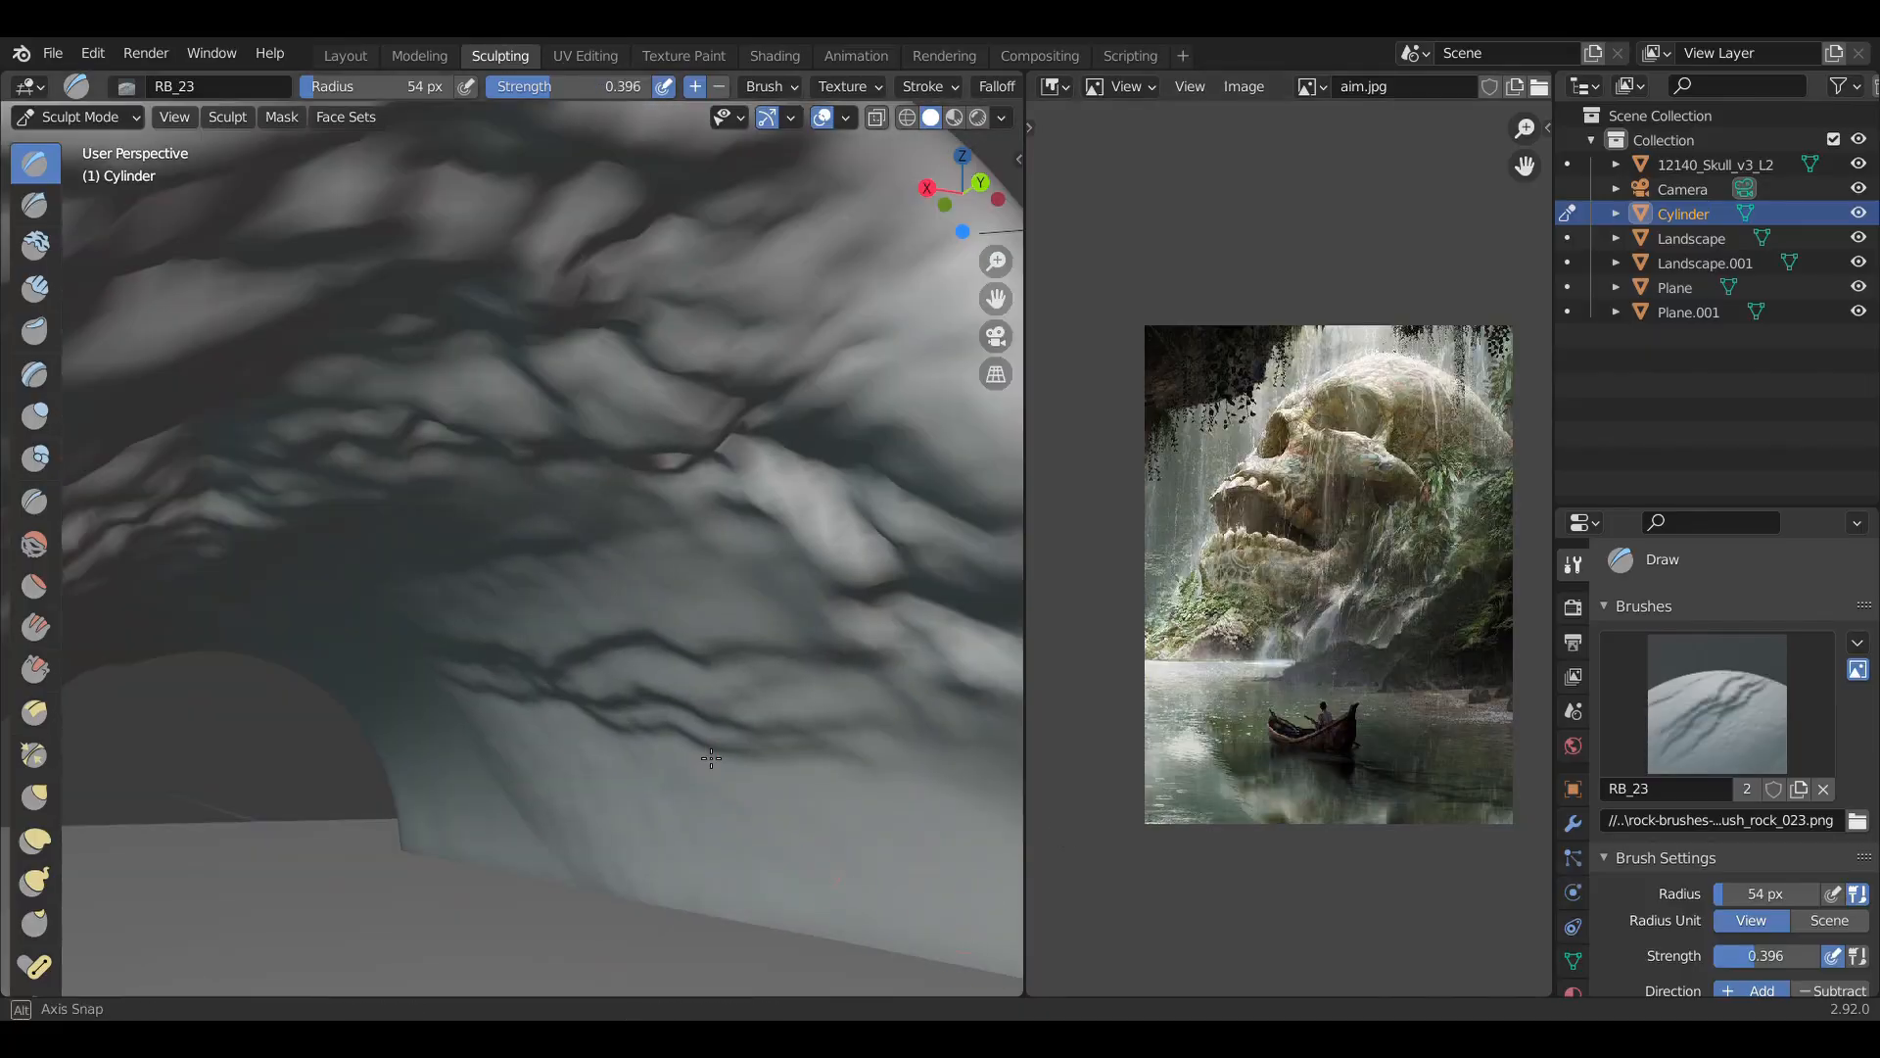
# - Check the sculpted rock detail inside the cave from another angle and open the selection of sculpting brushes
pyautogui.moveTo(705, 750); pyautogui.dragTo(853, 923, button='middle')
pyautogui.click(1718, 702)
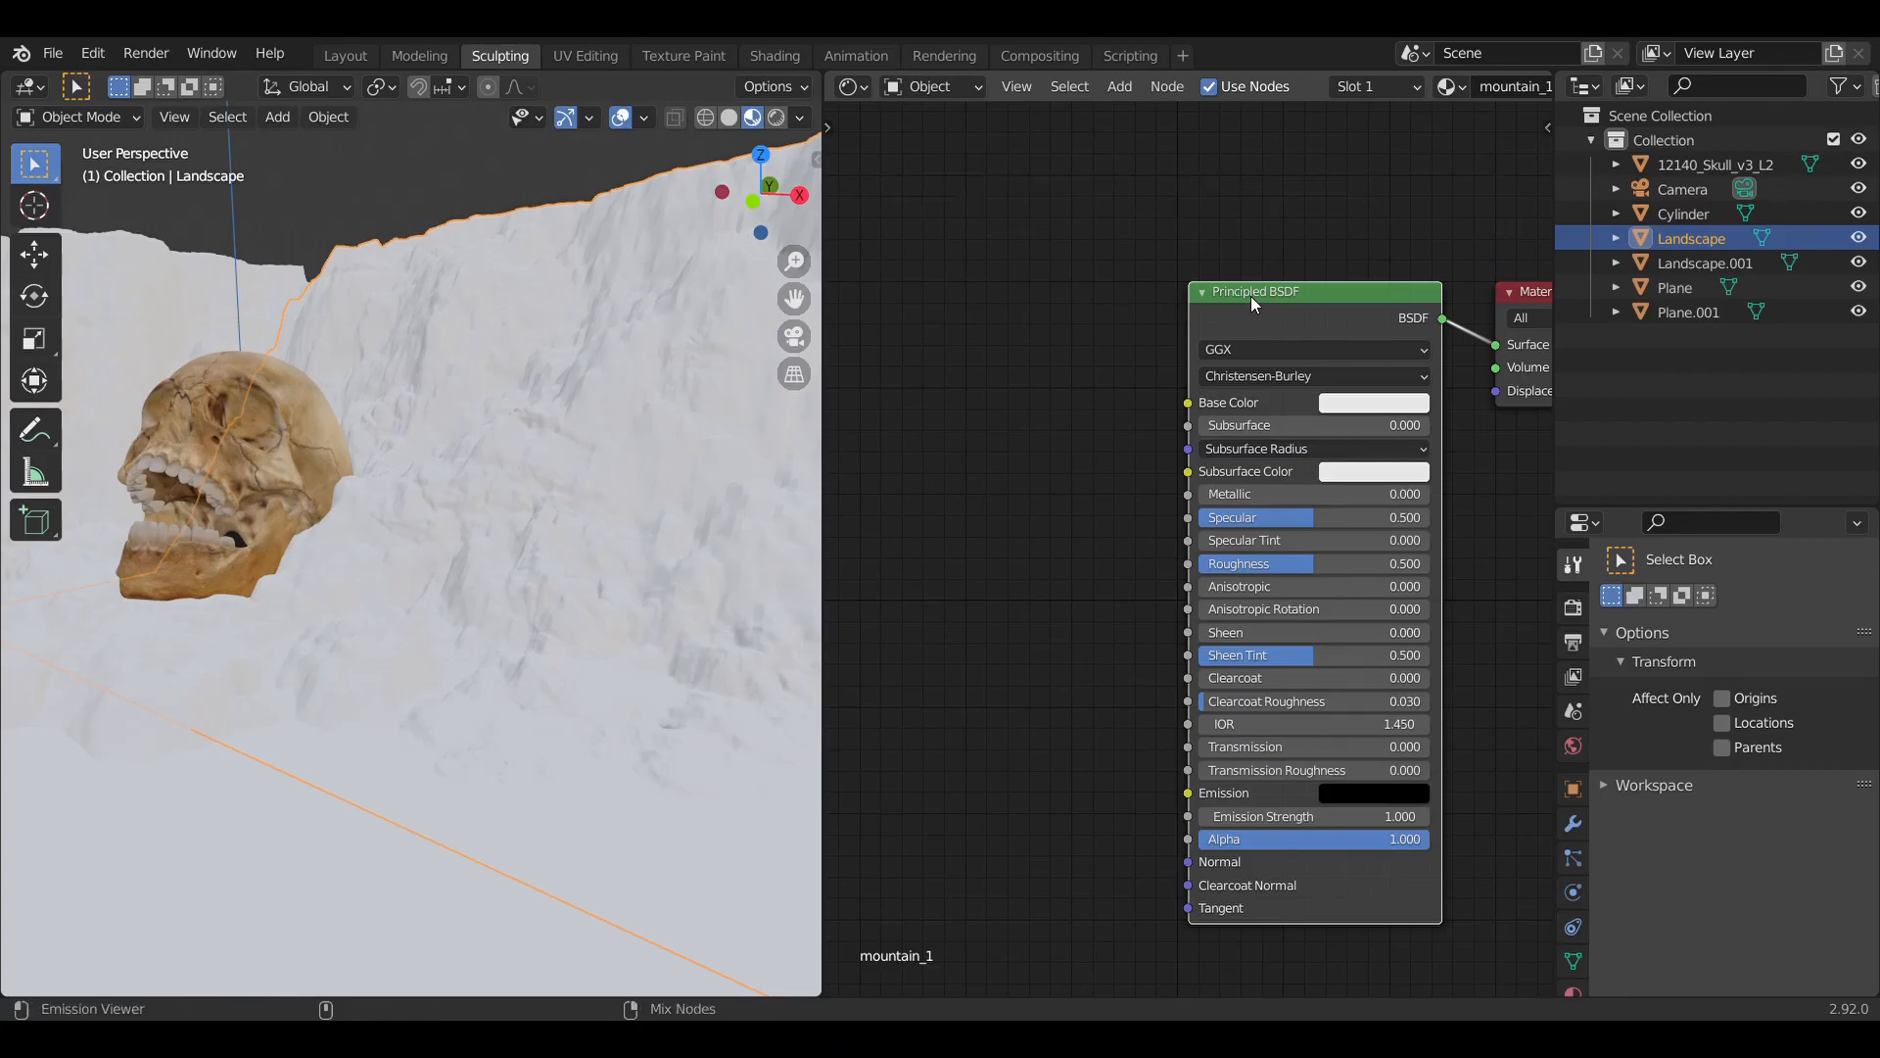
# - Build a Principled texture setup for the Landscape's mountain_1 material from the aerial_rocks_02 texture maps
pyautogui.hotkey('ctrl', 'shift', 't')
pyautogui.moveTo(729, 437); pyautogui.dragTo(719, 278)
pyautogui.click(1344, 898)
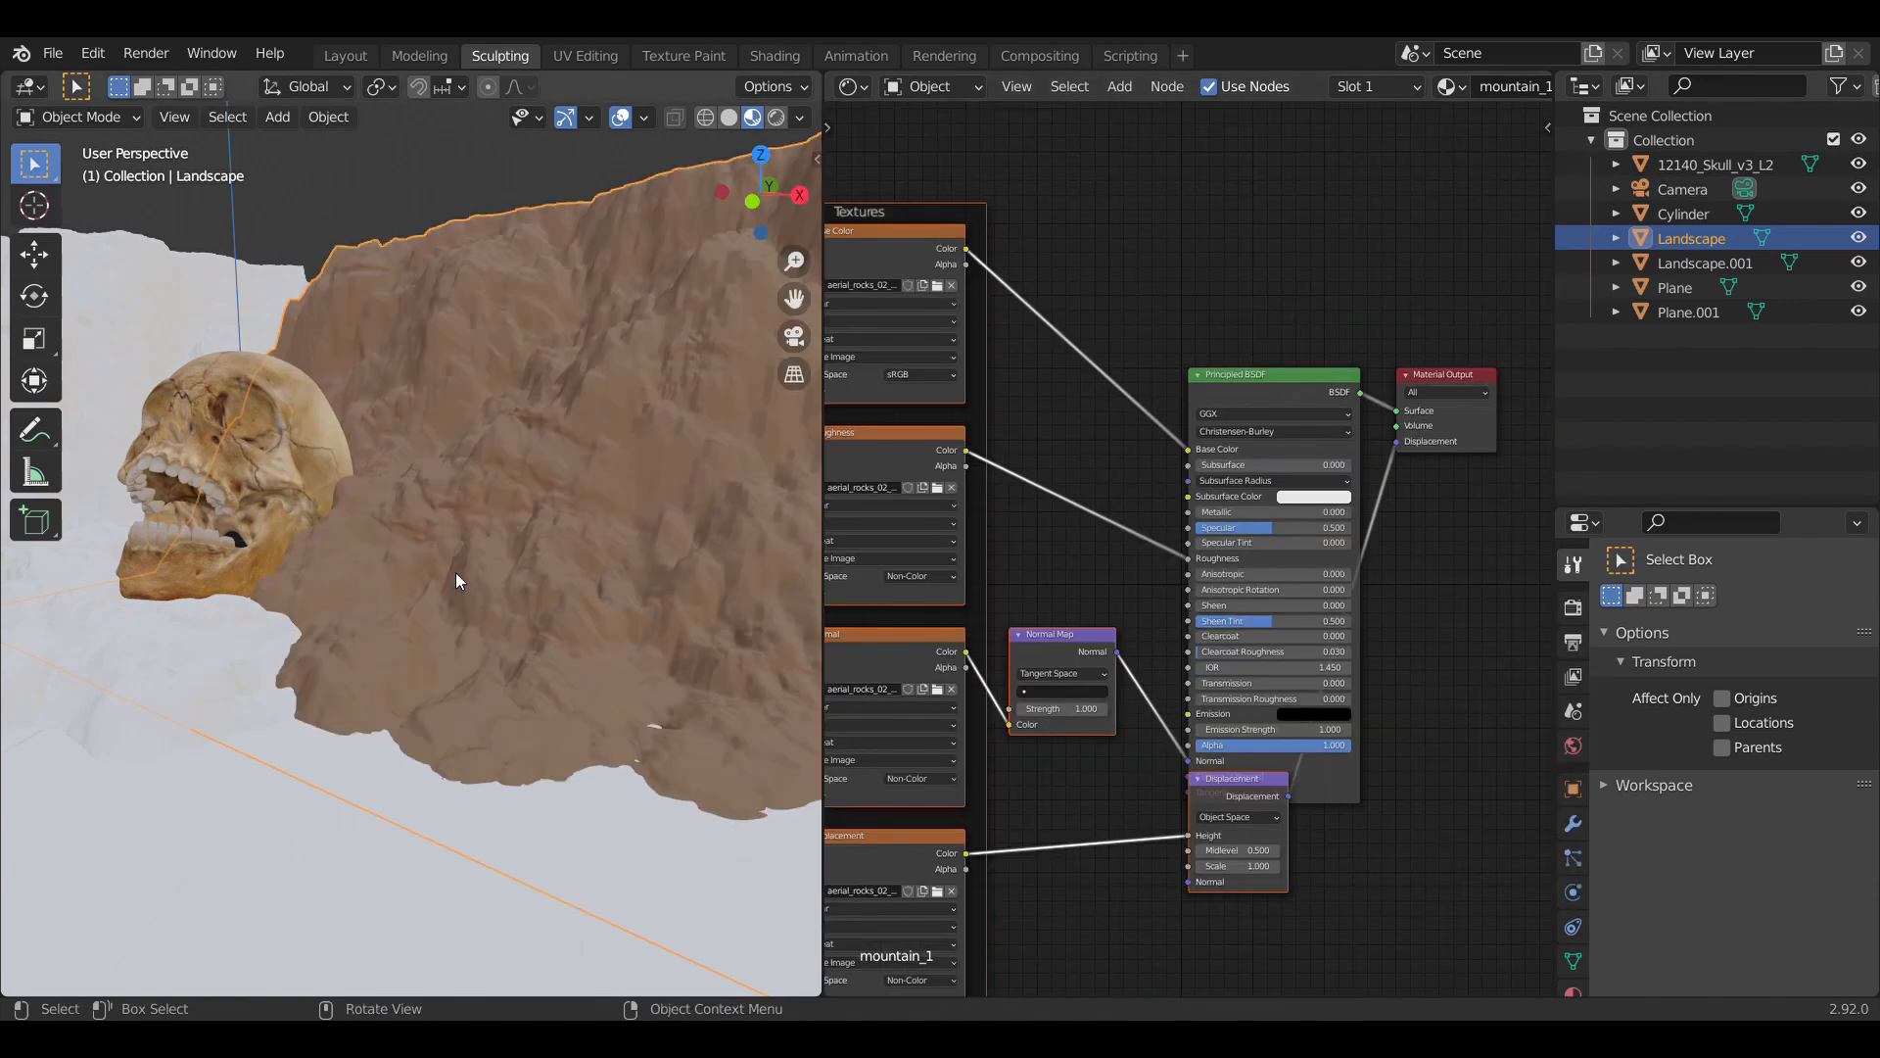
# - Connect the Generated texture coordinate to the Mapping node's Vector input in the mountain_1 material
pyautogui.moveTo(455, 571)
pyautogui.mouseDown(button='middle')
pyautogui.moveTo(573, 570)
pyautogui.moveTo(448, 568)
pyautogui.mouseUp(button='middle')
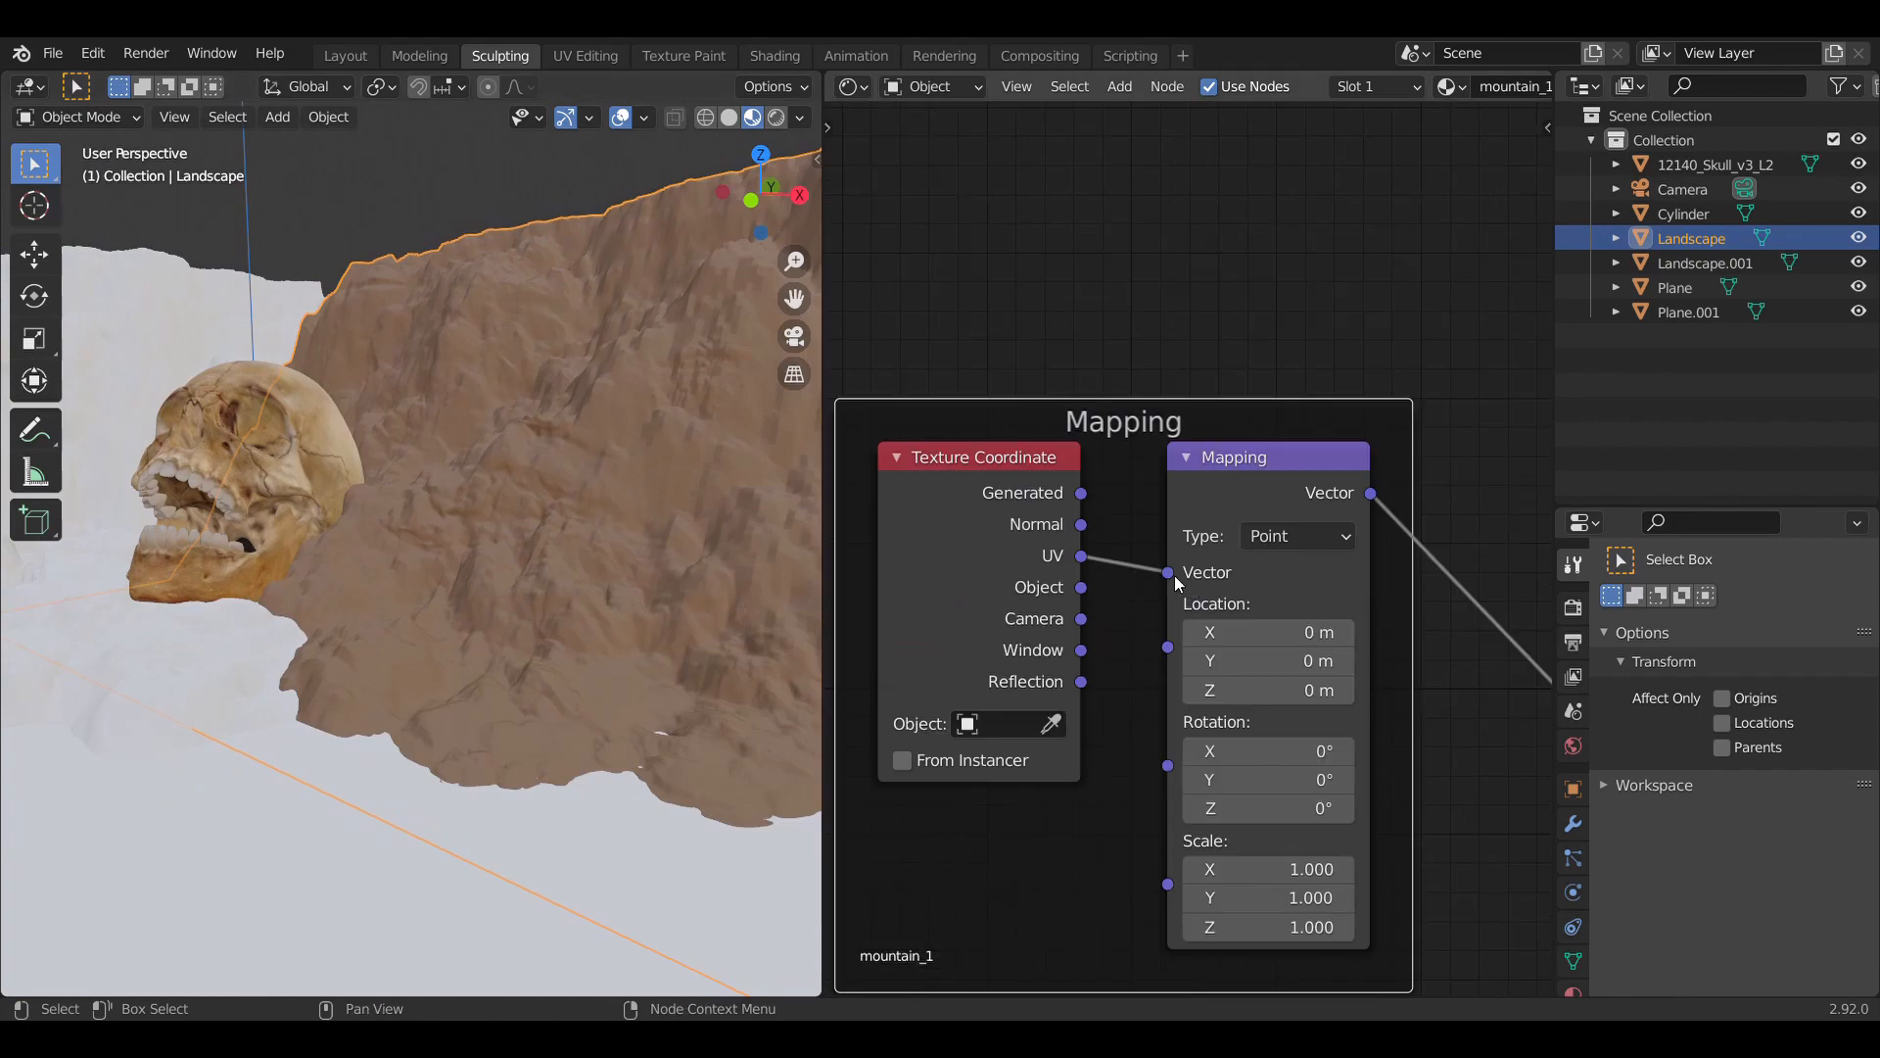
pyautogui.moveTo(1173, 573); pyautogui.dragTo(1081, 492)
pyautogui.moveTo(608, 566)
pyautogui.mouseDown(button='middle')
pyautogui.moveTo(633, 568)
pyautogui.moveTo(585, 579)
pyautogui.mouseUp(button='middle')
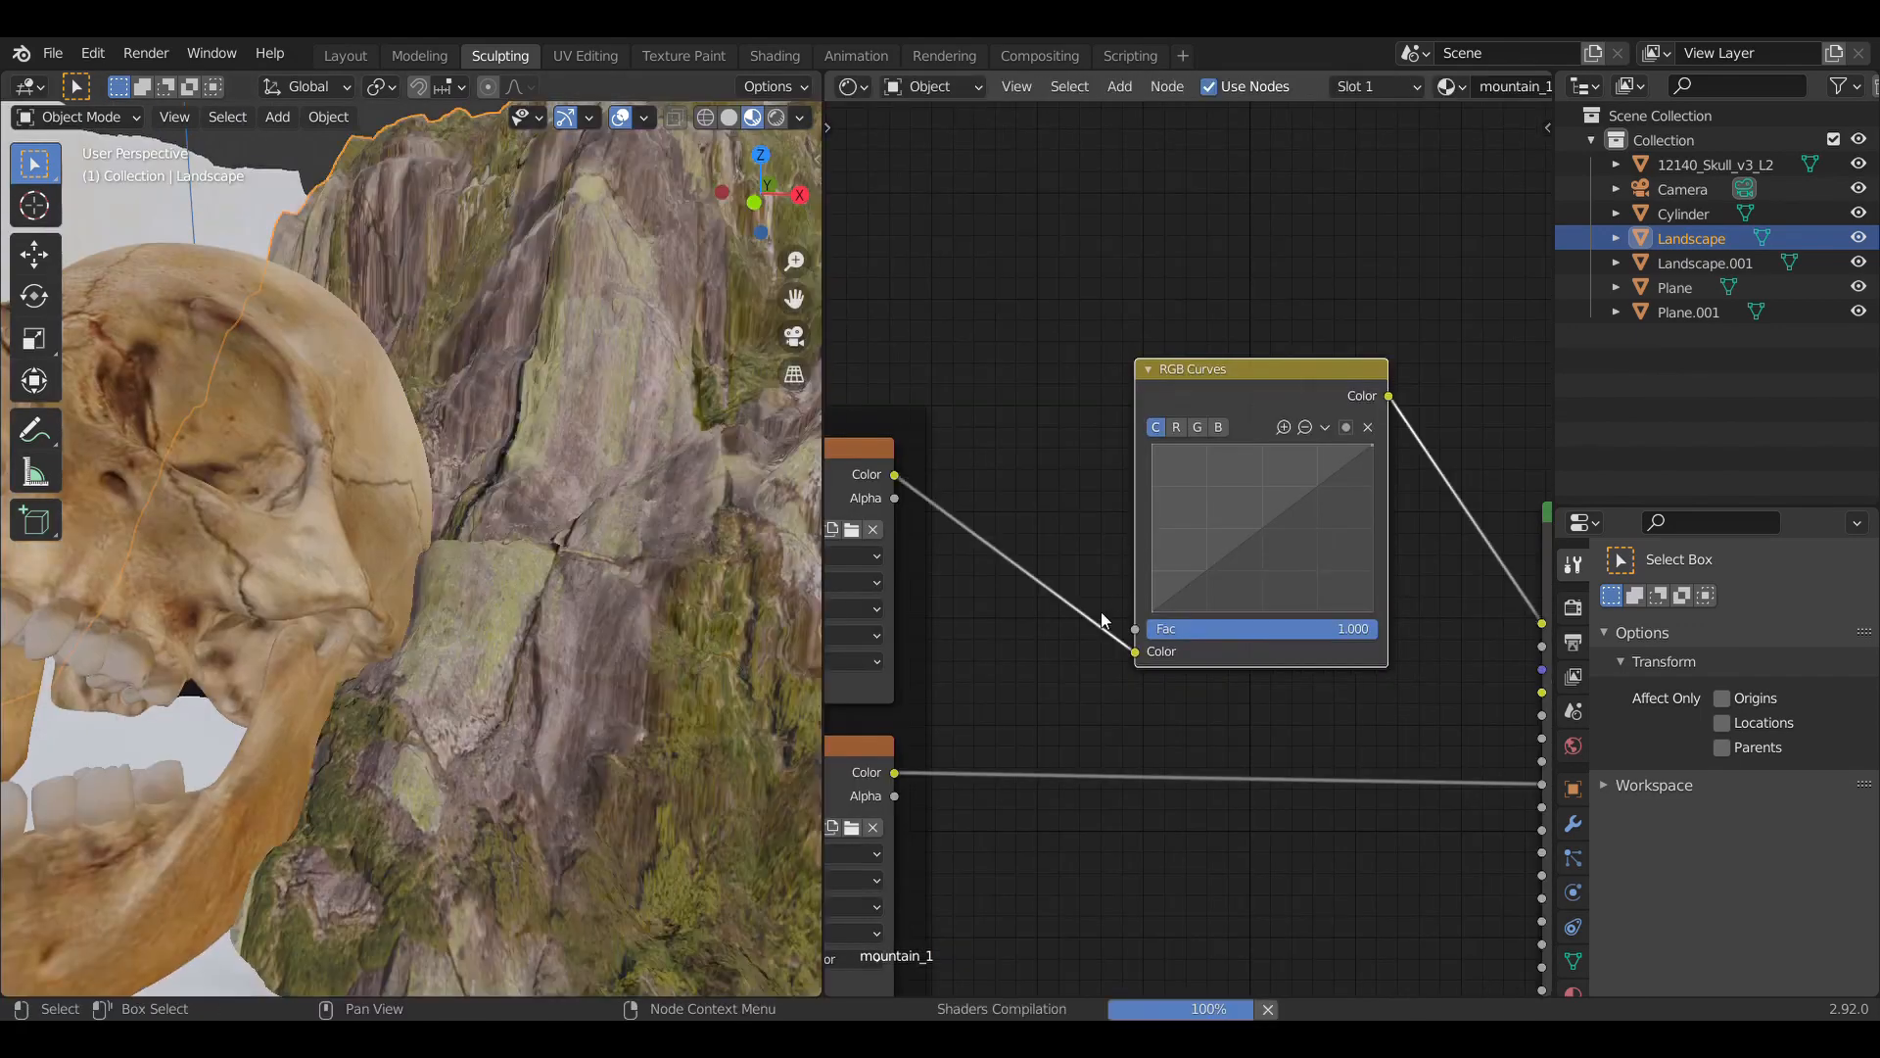
pyautogui.moveTo(598, 681); pyautogui.dragTo(661, 608, button='middle')
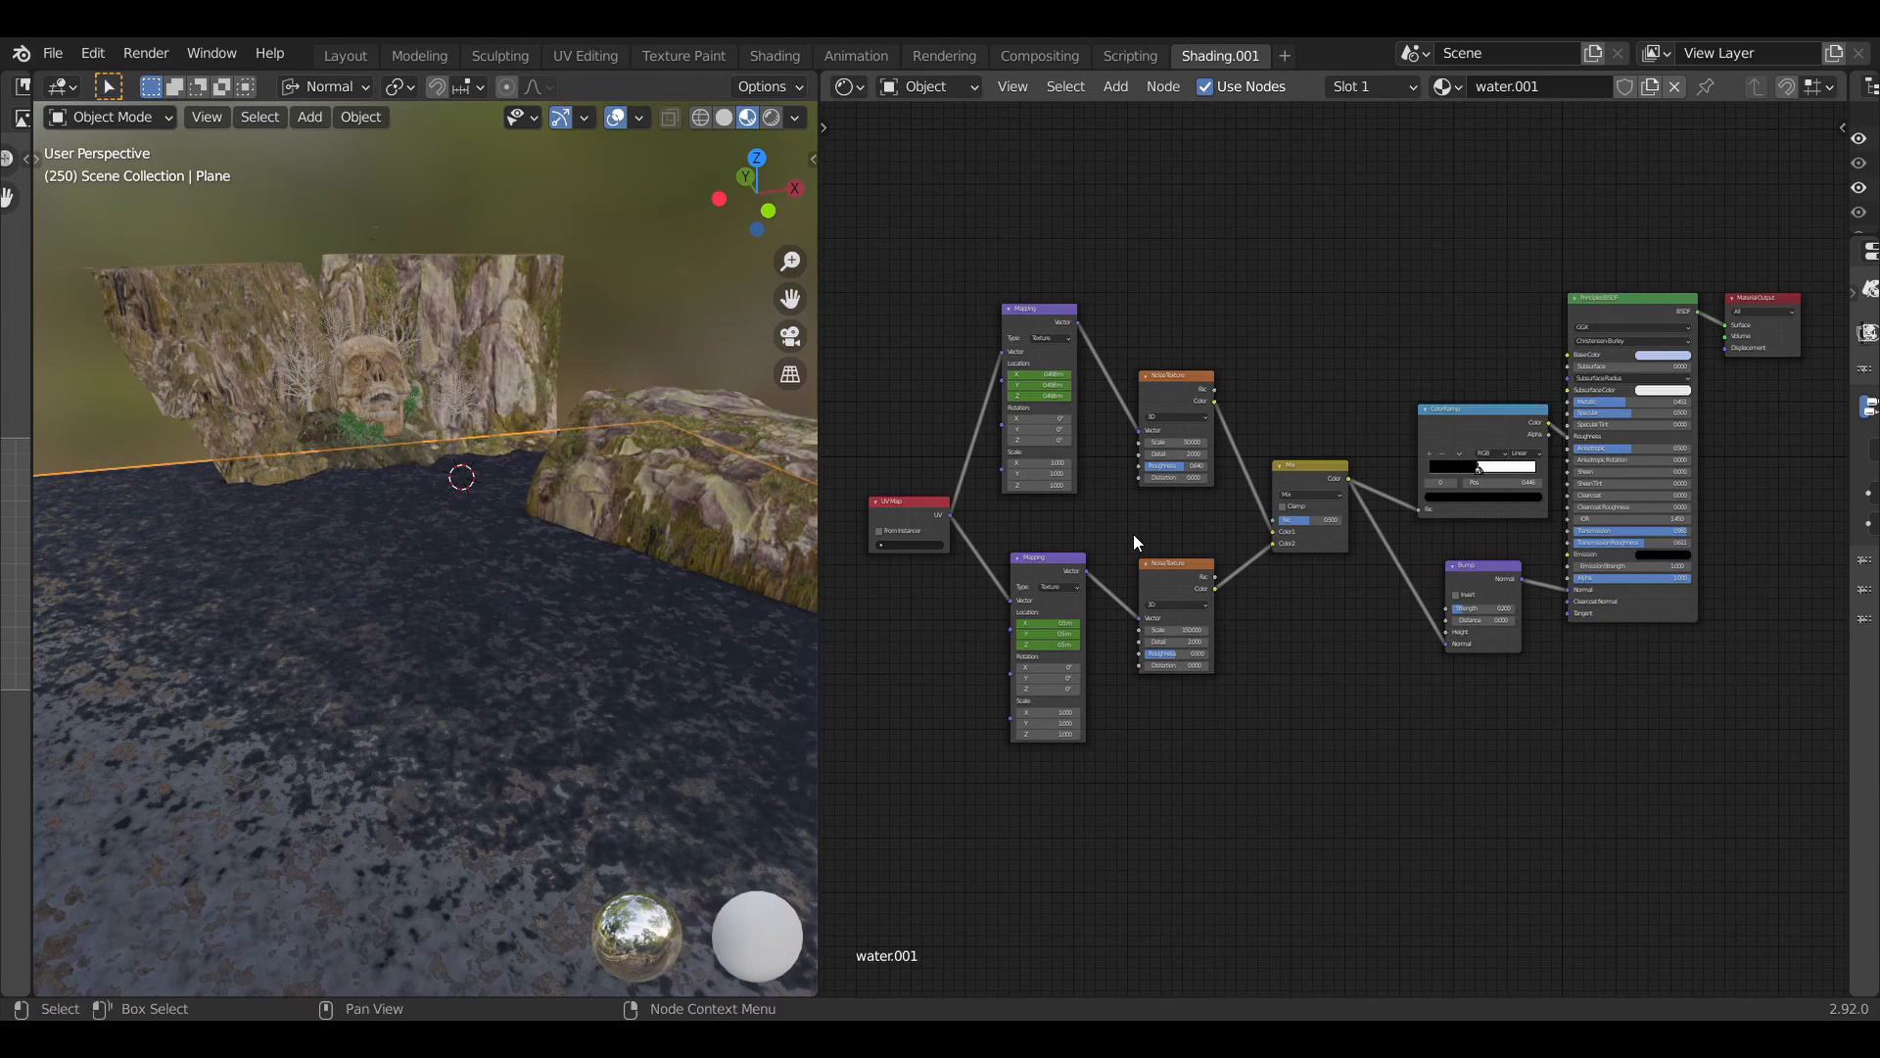
# - Examine the water.001 node setup from the mapped noise textures through Mix to the ColorRamp, Bump and Principled BSDF
pyautogui.scroll(3, 1132, 533)
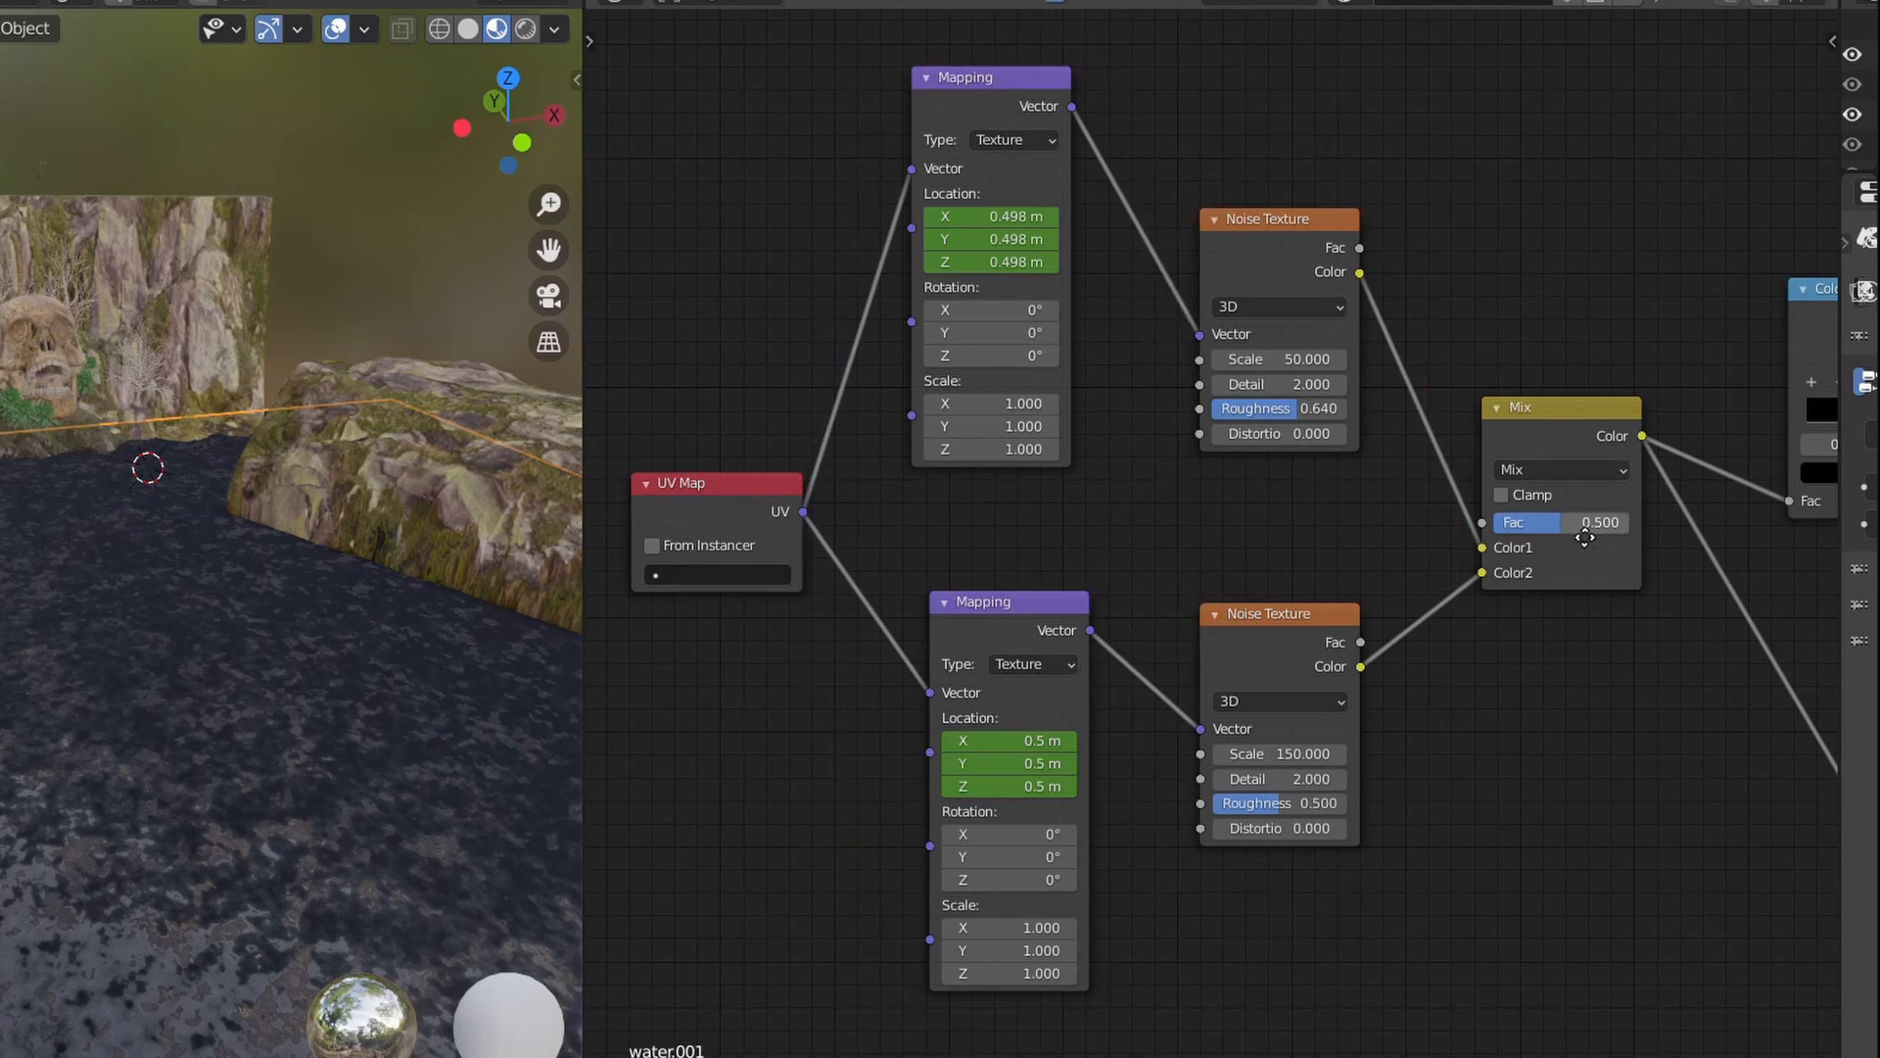
pyautogui.moveTo(1582, 537); pyautogui.dragTo(1137, 514, button='middle')
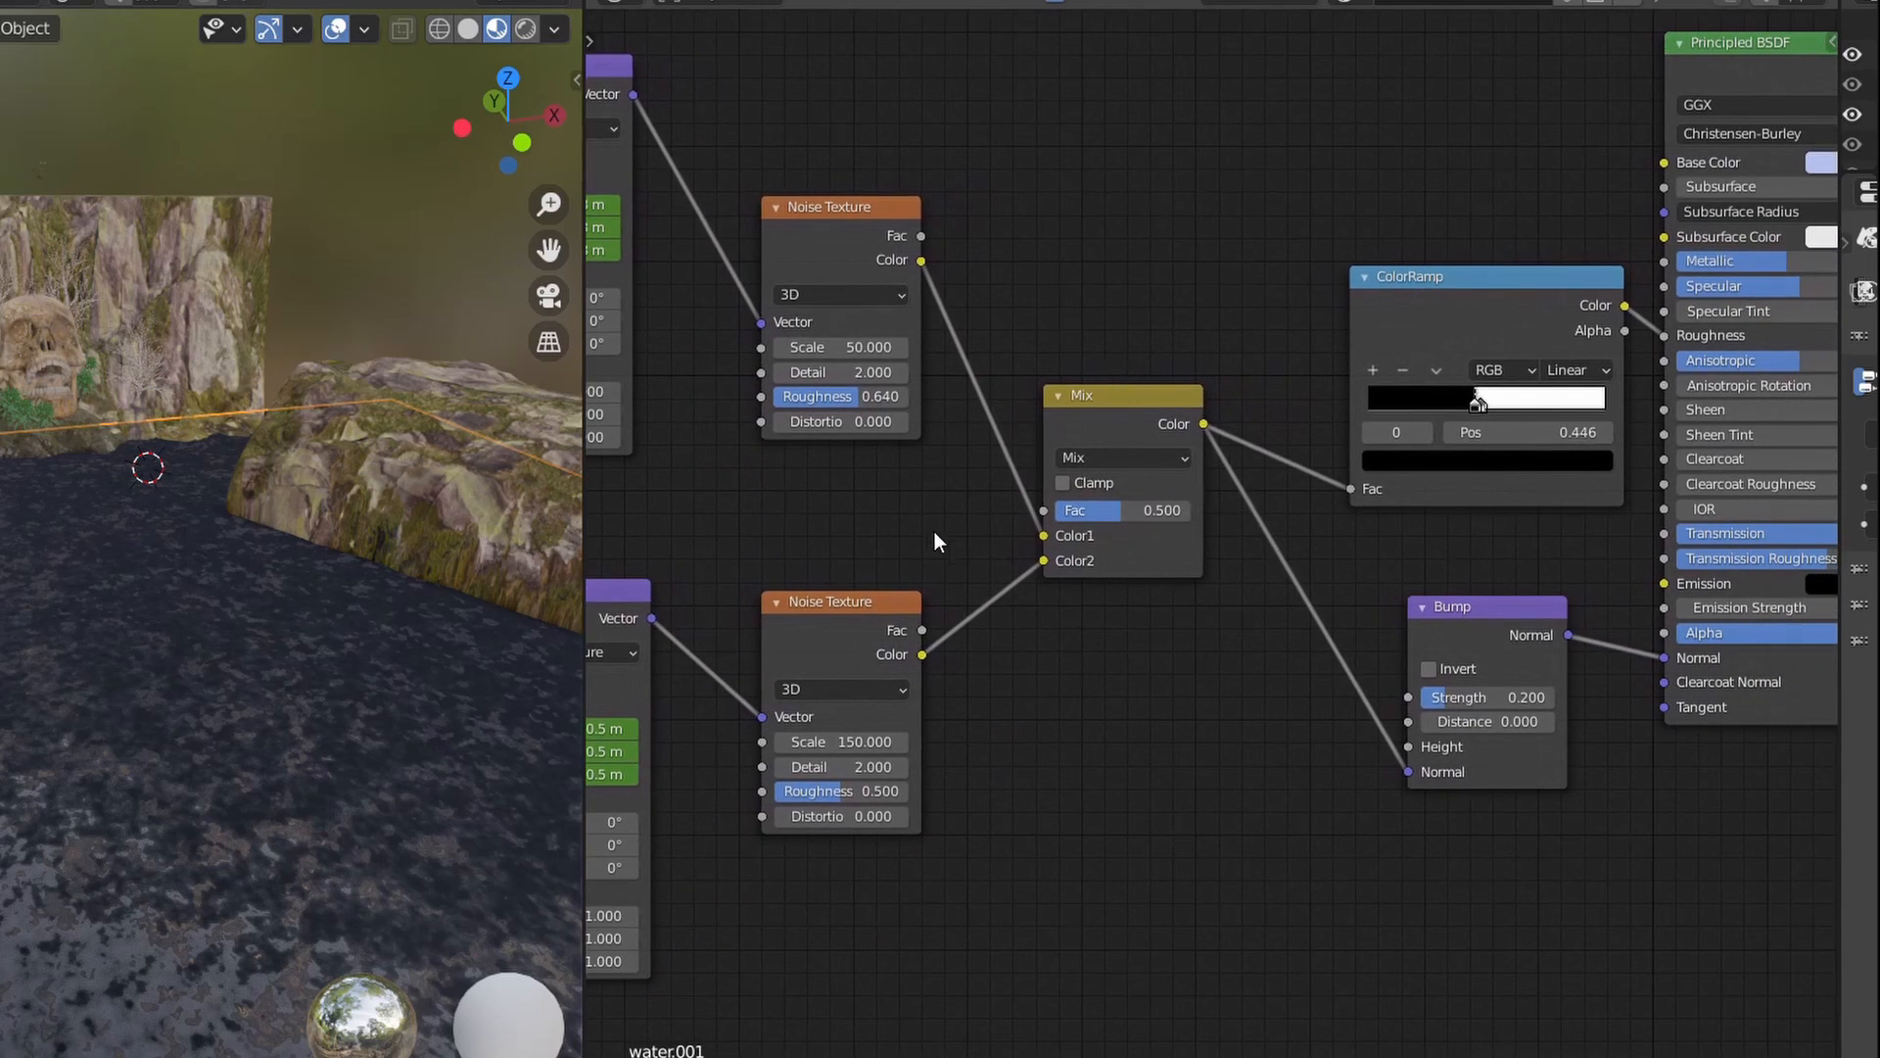
pyautogui.moveTo(1455, 334); pyautogui.dragTo(1078, 455, button='middle')
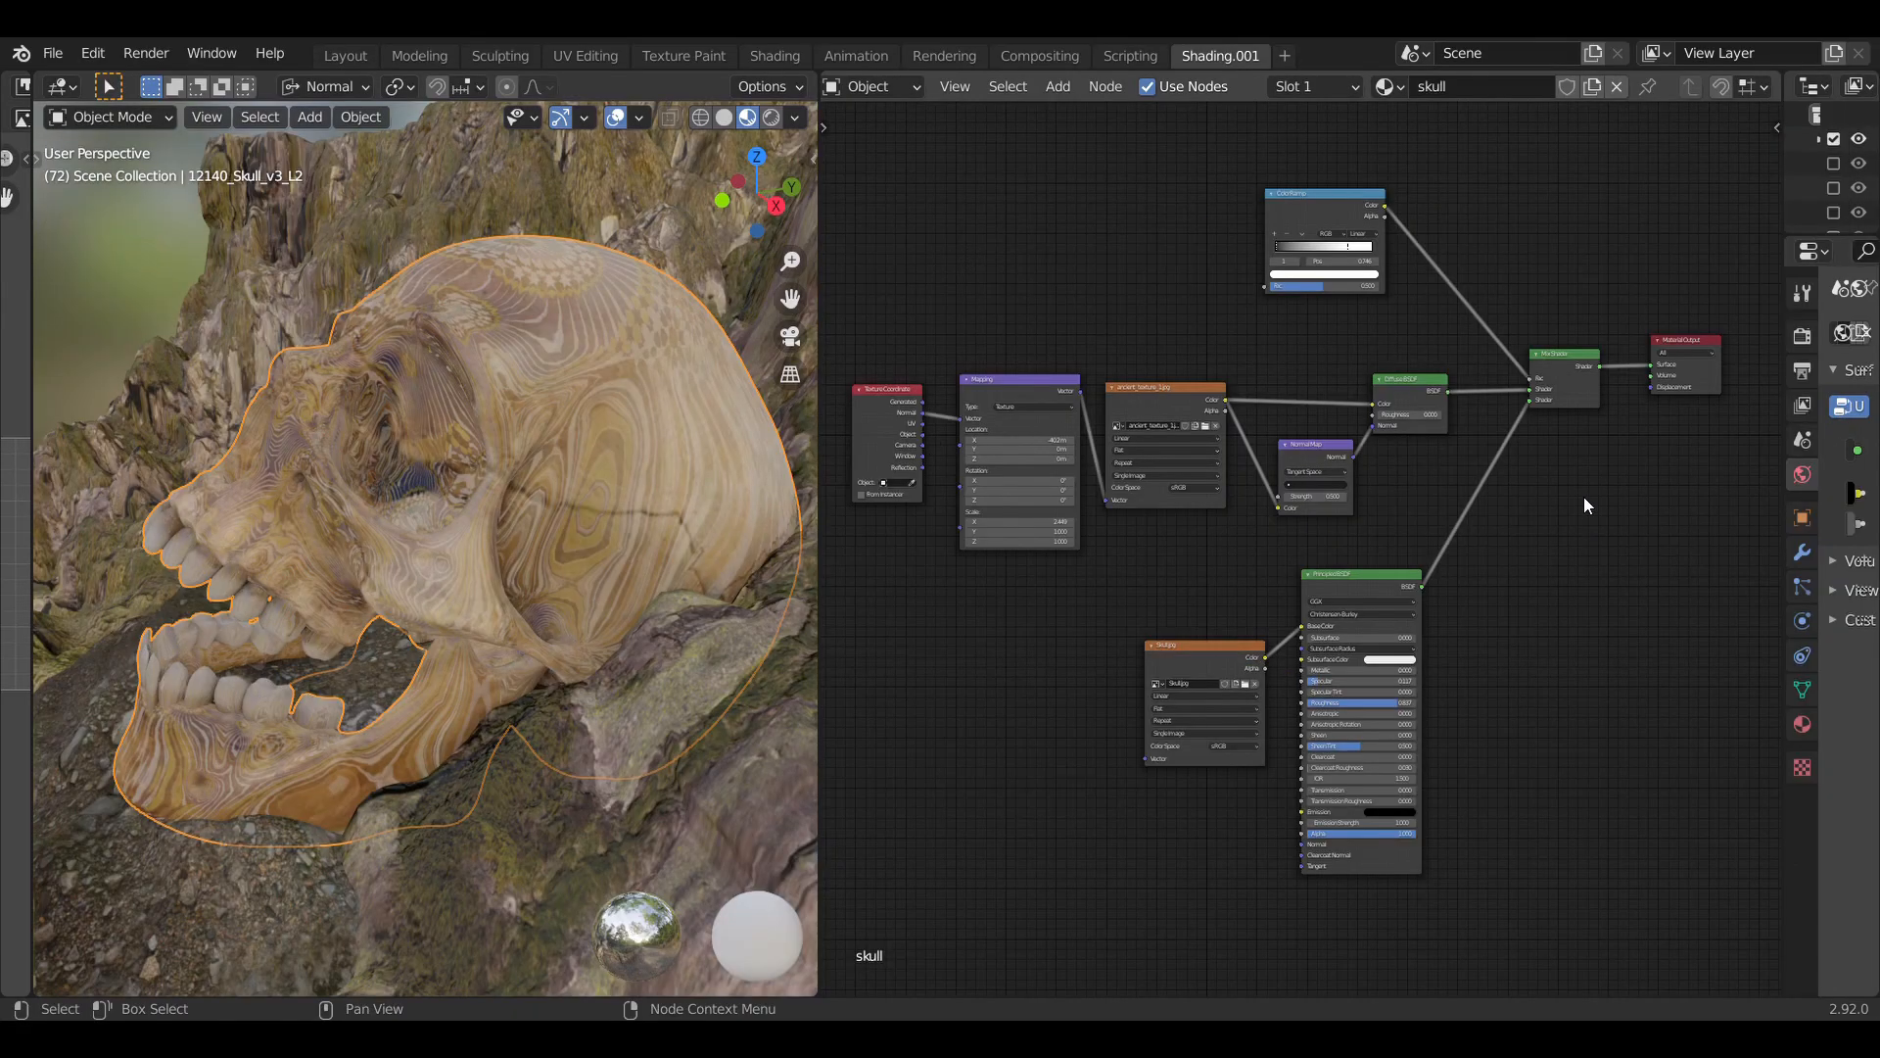
# - Preview the Skull.jpg texture and the Principled BSDF separately on the skull
pyautogui.scroll(4, 1349, 727)
pyautogui.keyDown('ctrl'); pyautogui.keyDown('shift'); pyautogui.click(1020, 529); pyautogui.keyUp('shift'); pyautogui.keyUp('ctrl')
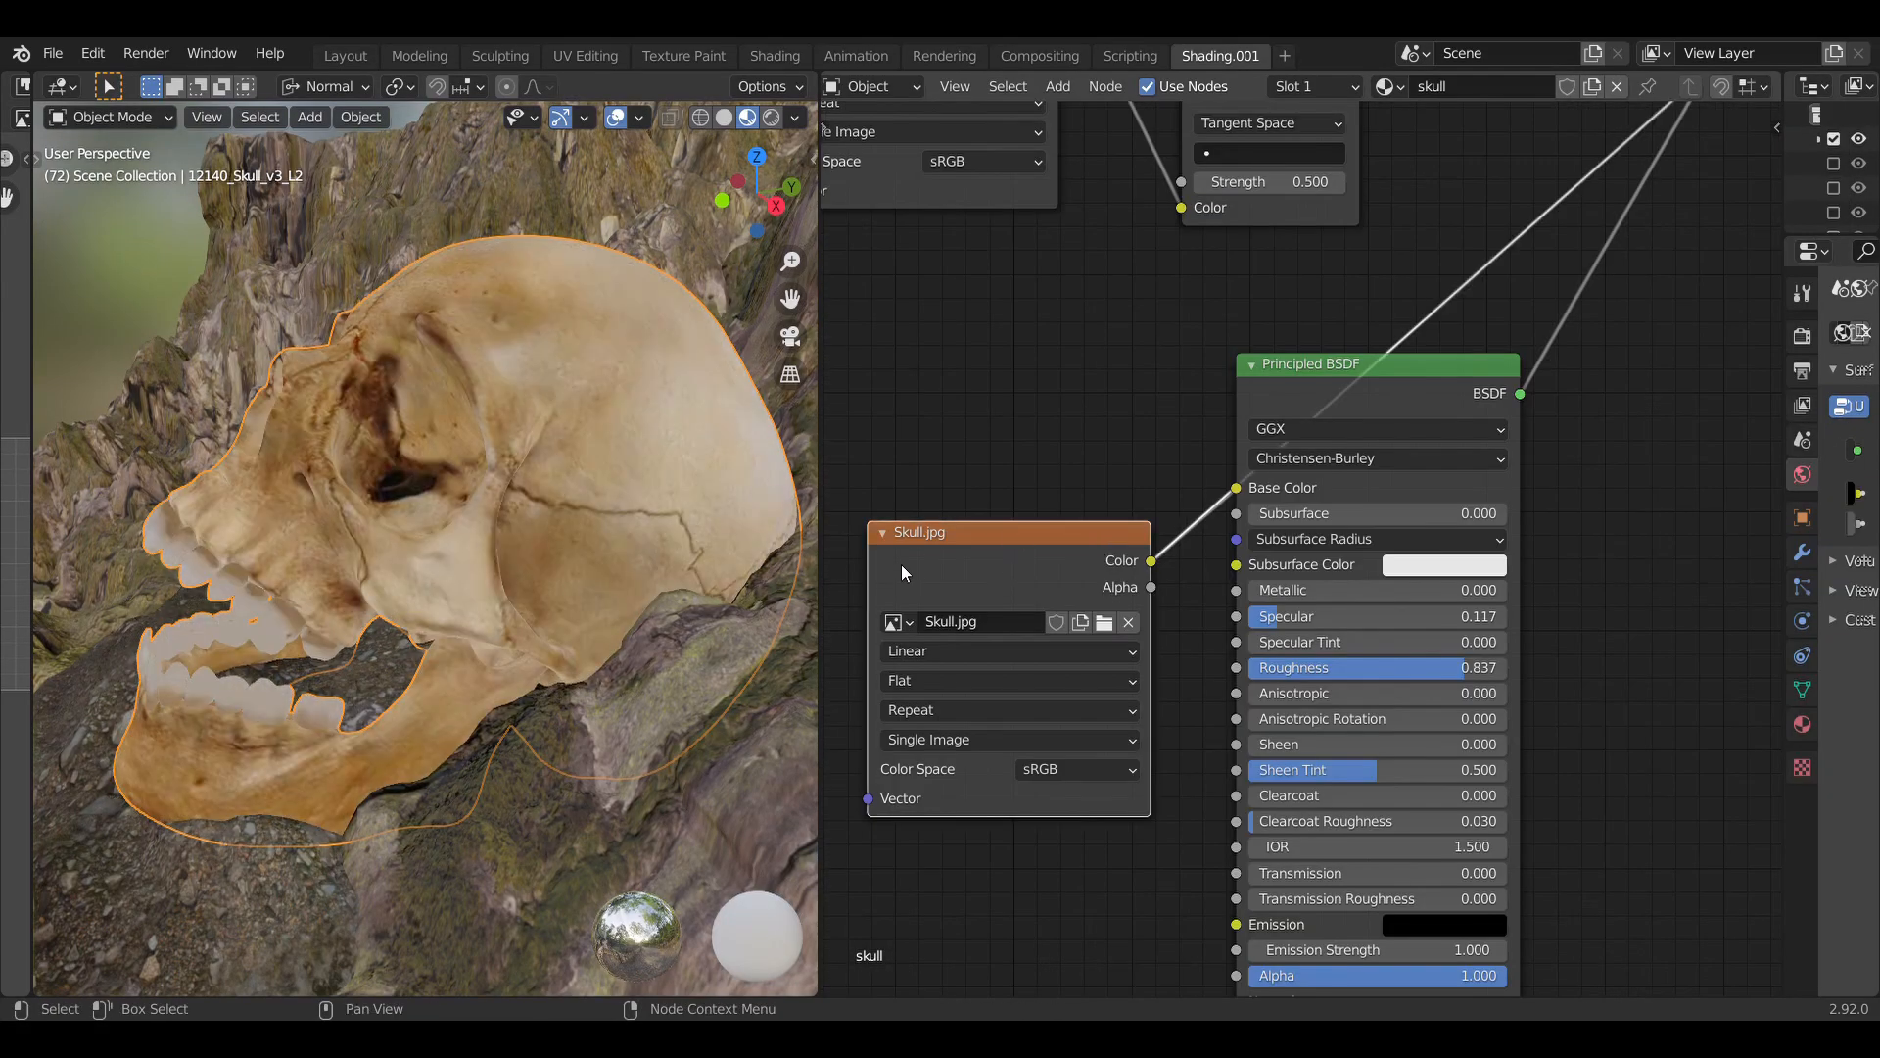
pyautogui.keyDown('ctrl'); pyautogui.keyDown('shift'); pyautogui.click(1308, 364); pyautogui.keyUp('shift'); pyautogui.keyUp('ctrl')
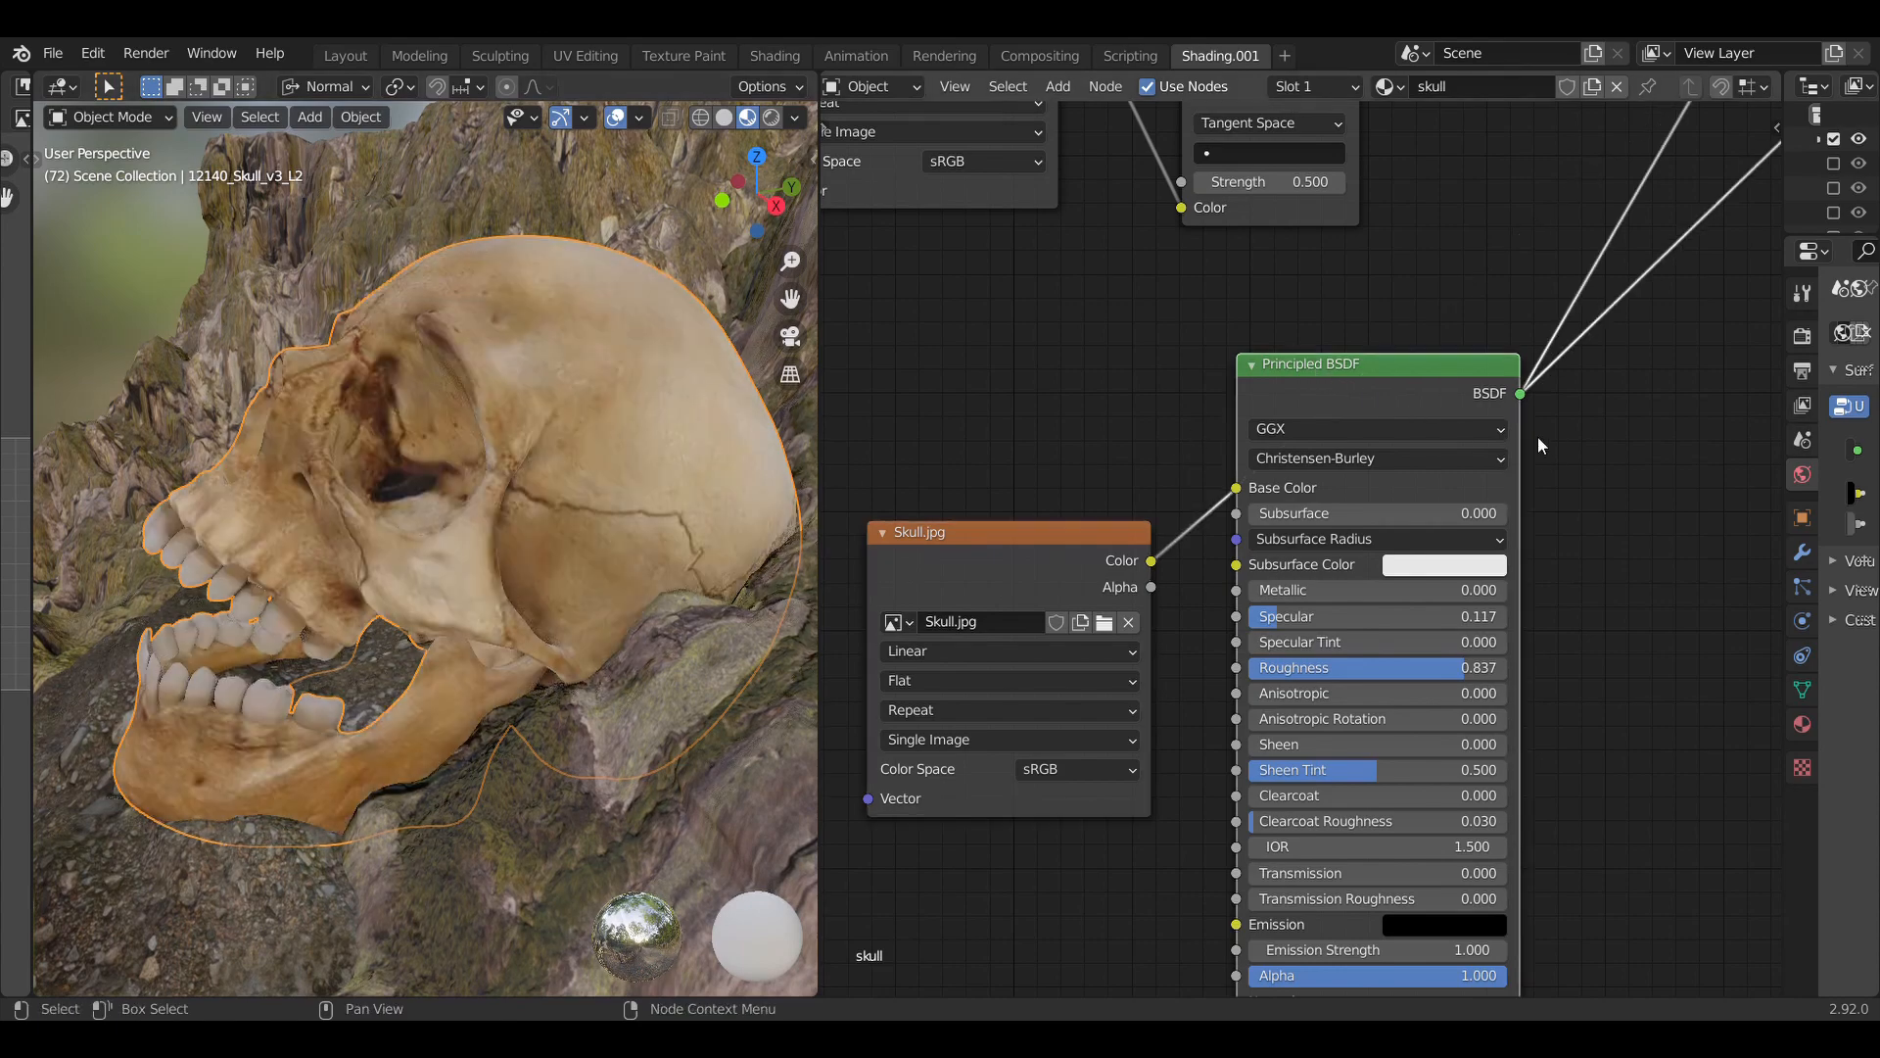
pyautogui.scroll(-8, 1537, 437)
pyautogui.moveTo(1575, 308); pyautogui.dragTo(1664, 513, button='middle')
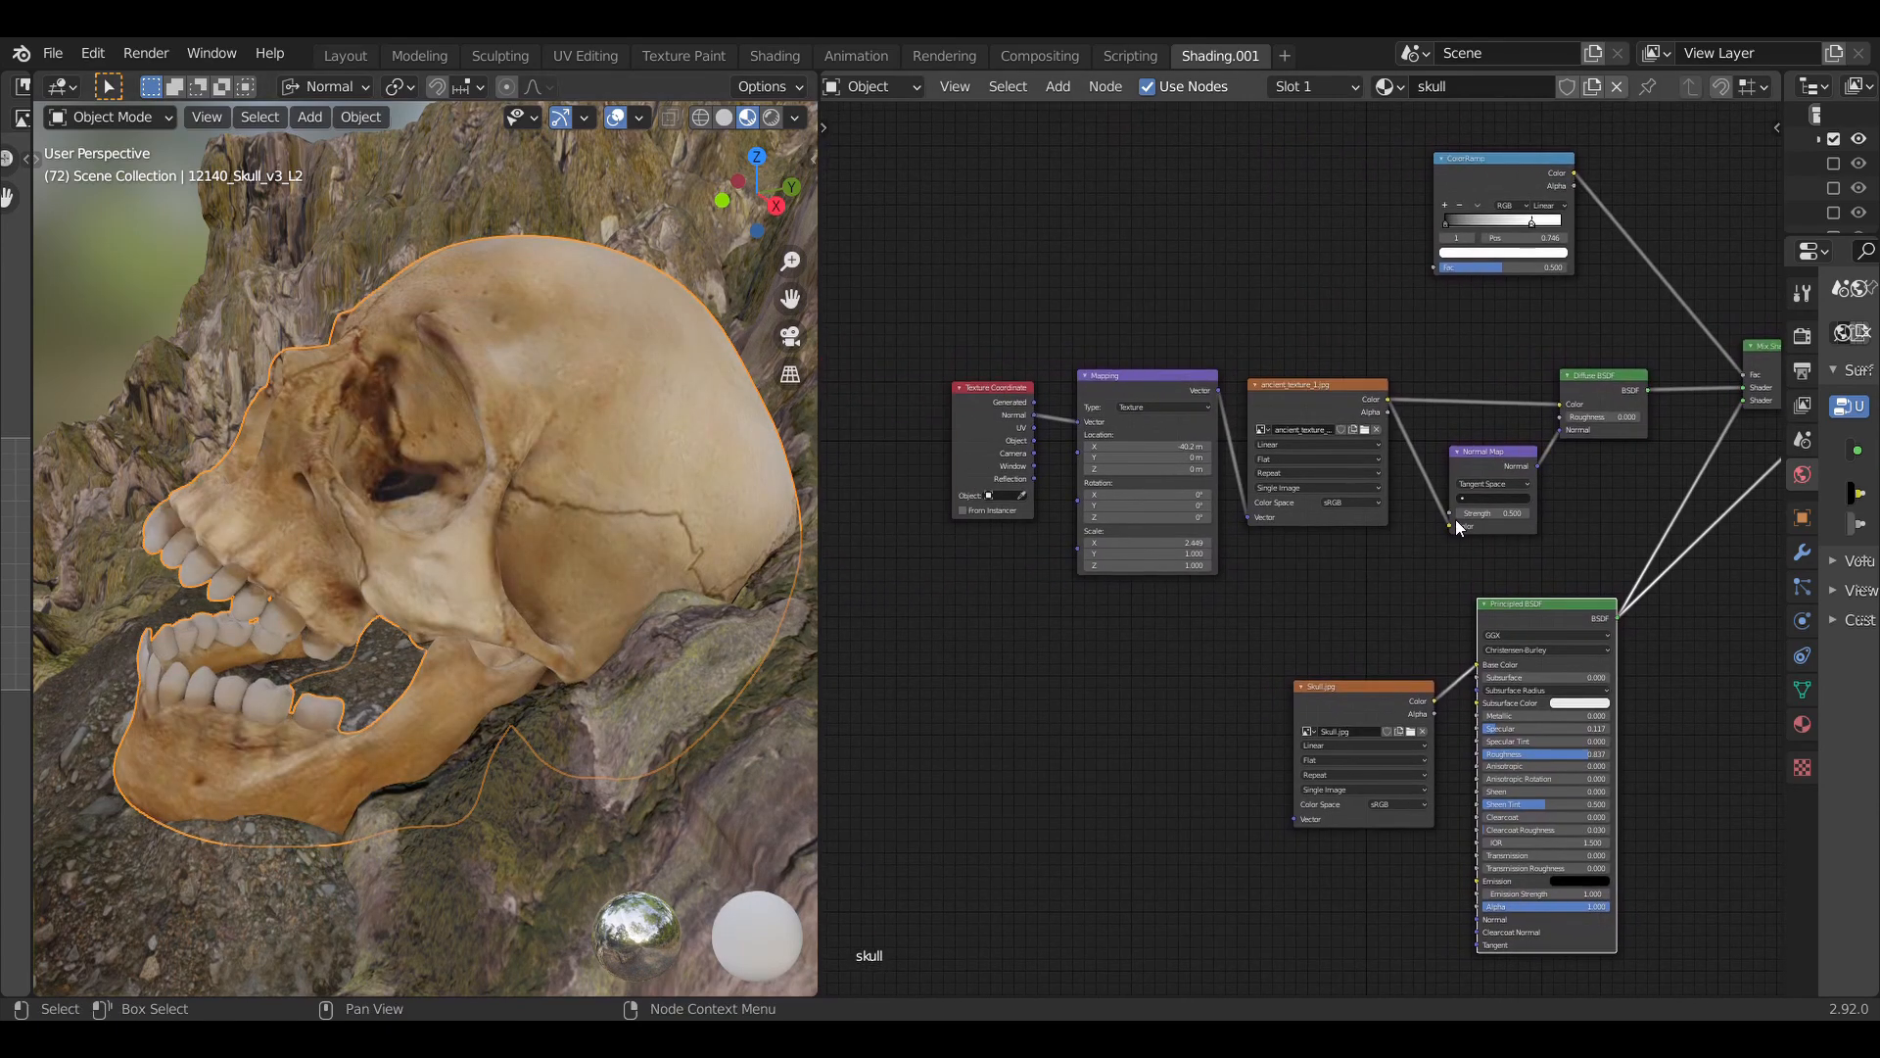
# - Preview the ancient_texture_1.jpg texture and the Diffuse BSDF on the skull, ending with the combined Mix Shader output
pyautogui.moveTo(1455, 519); pyautogui.dragTo(1337, 528, button='middle')
pyautogui.scroll(1, 1301, 565)
pyautogui.moveTo(1164, 568); pyautogui.dragTo(1206, 572, button='middle')
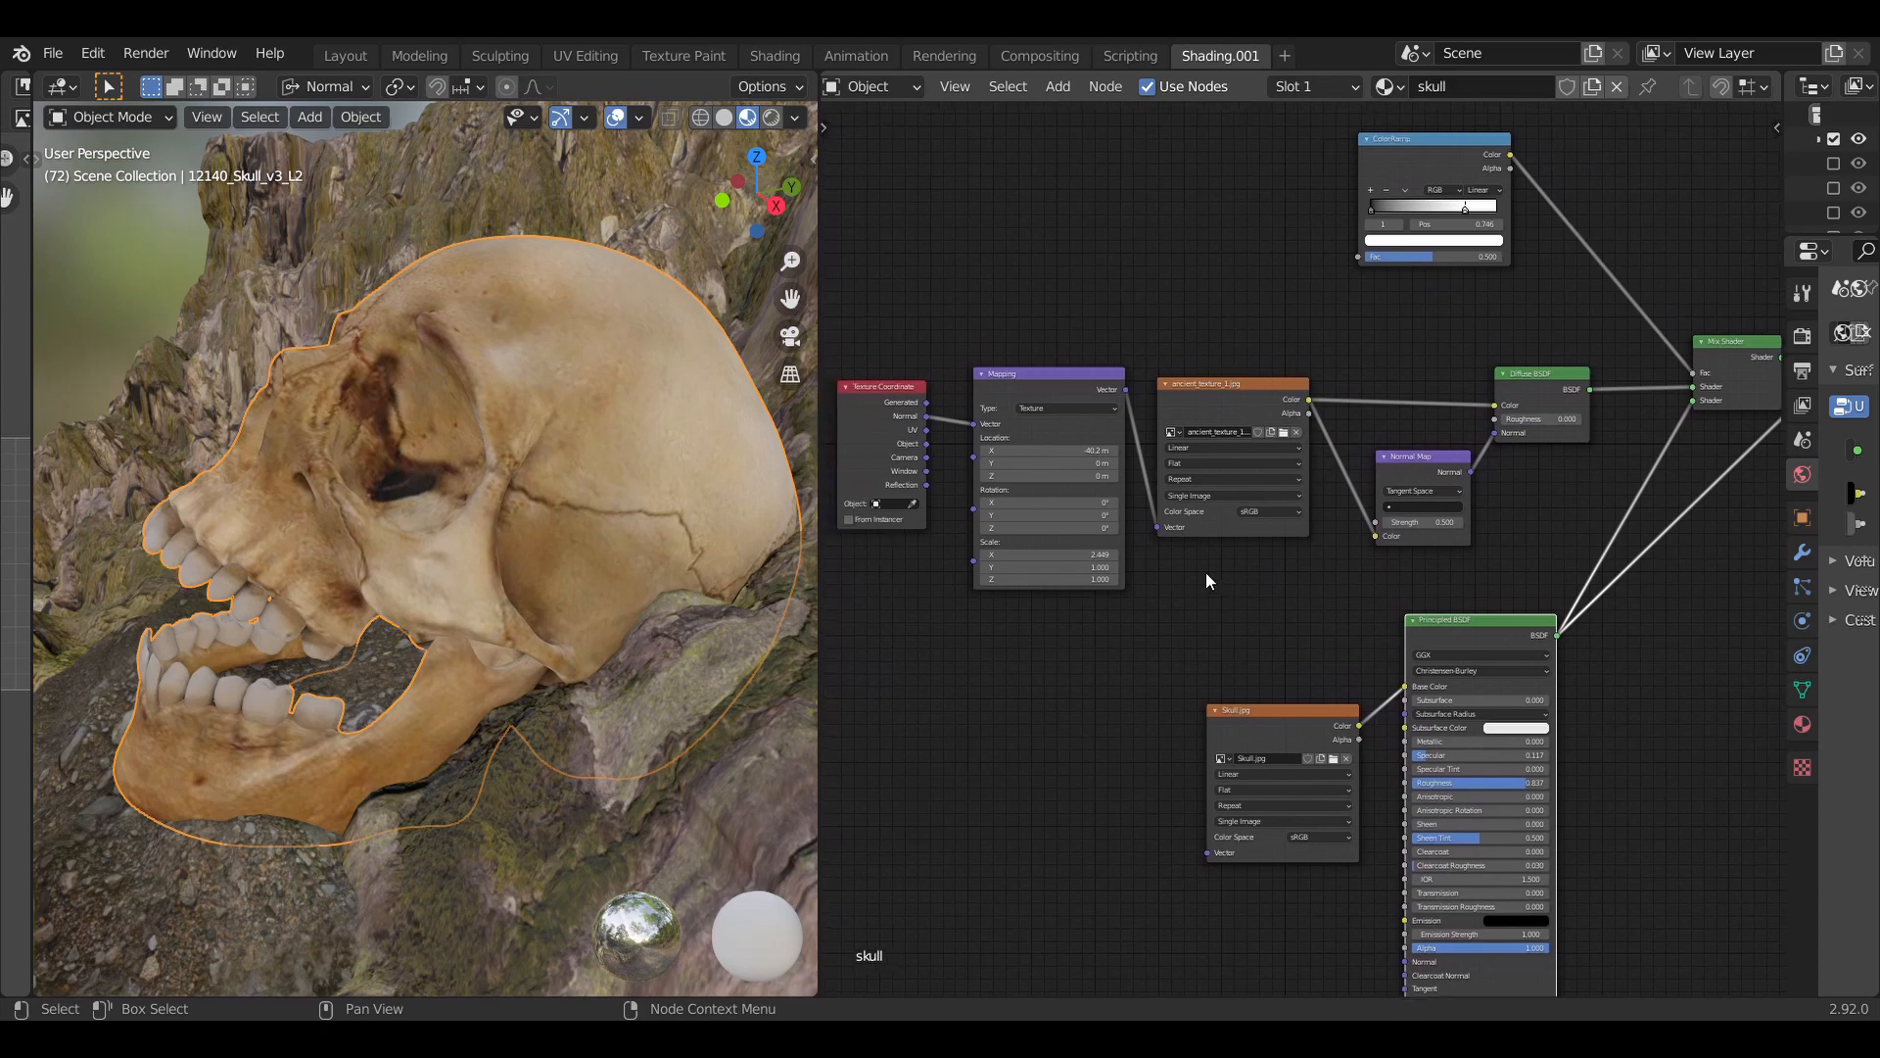
pyautogui.keyDown('ctrl'); pyautogui.keyDown('shift'); pyautogui.click(1226, 386); pyautogui.keyUp('shift'); pyautogui.keyUp('ctrl')
pyautogui.scroll(3, 1225, 432)
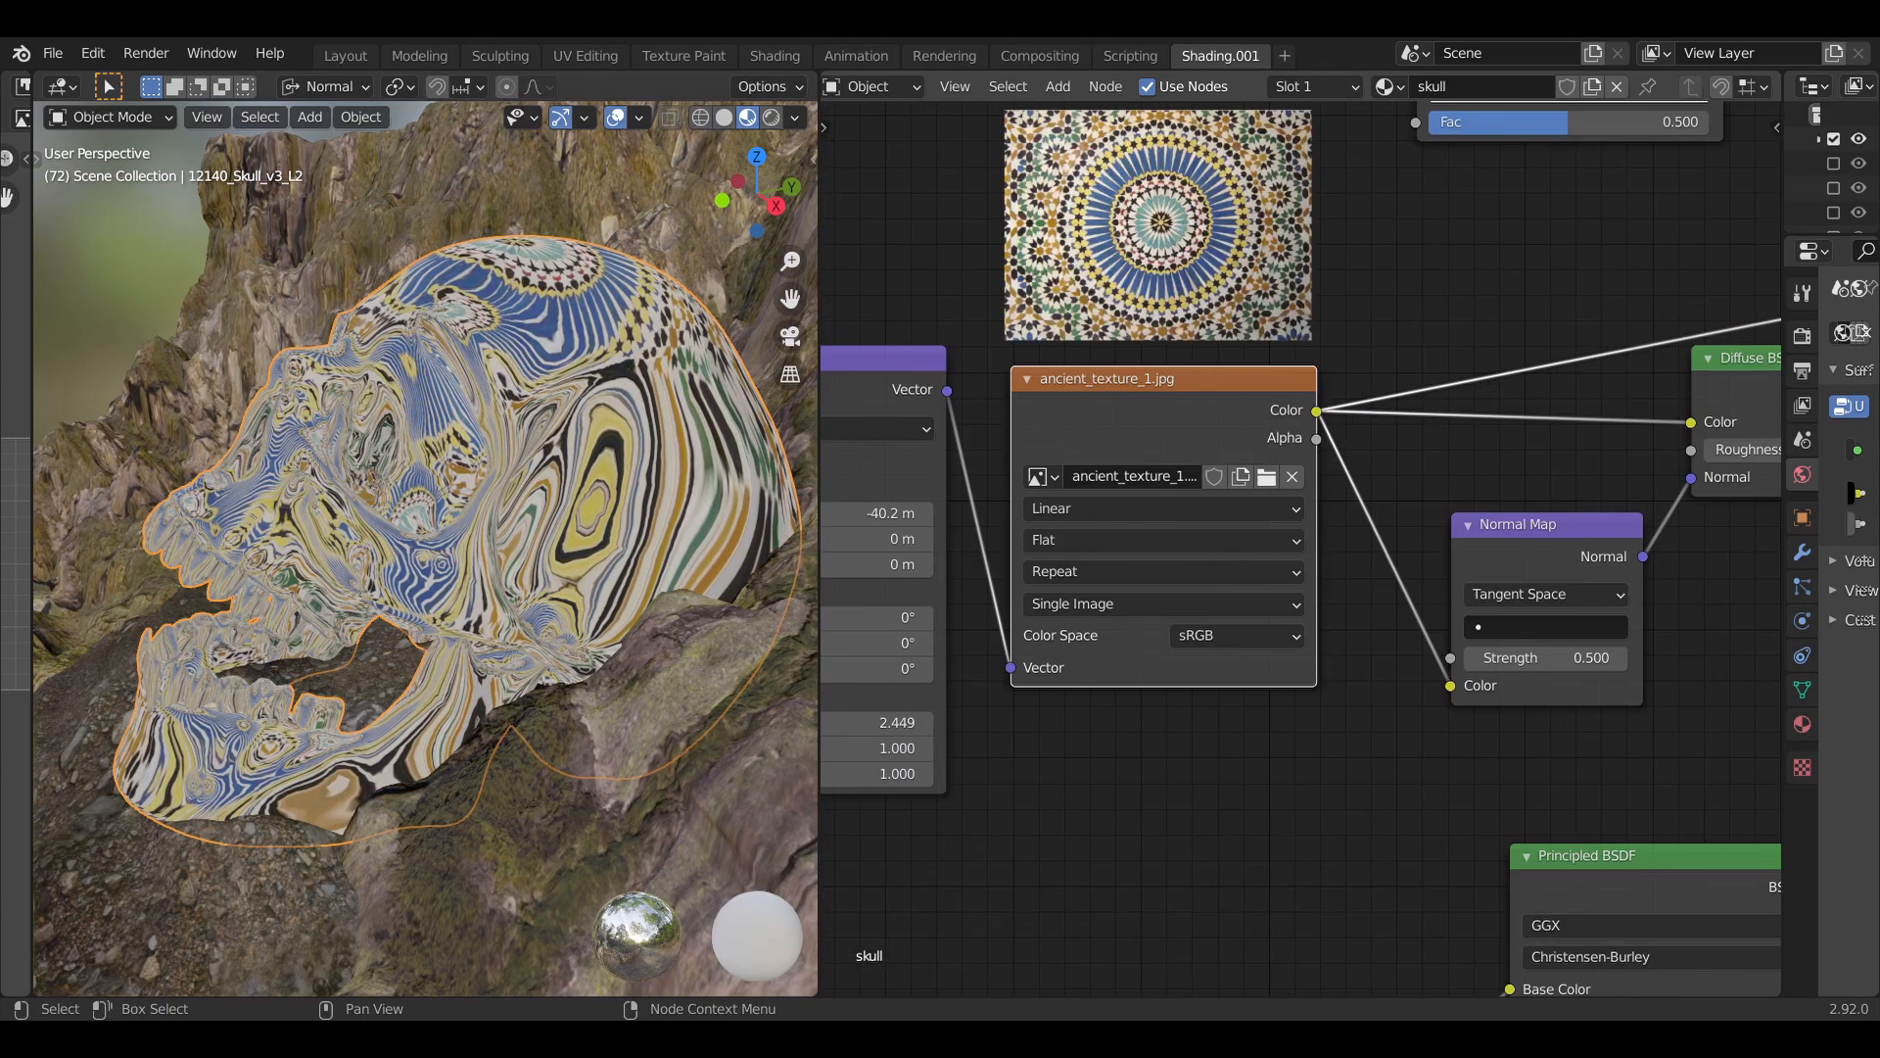
pyautogui.moveTo(1137, 456); pyautogui.dragTo(1533, 469, button='middle')
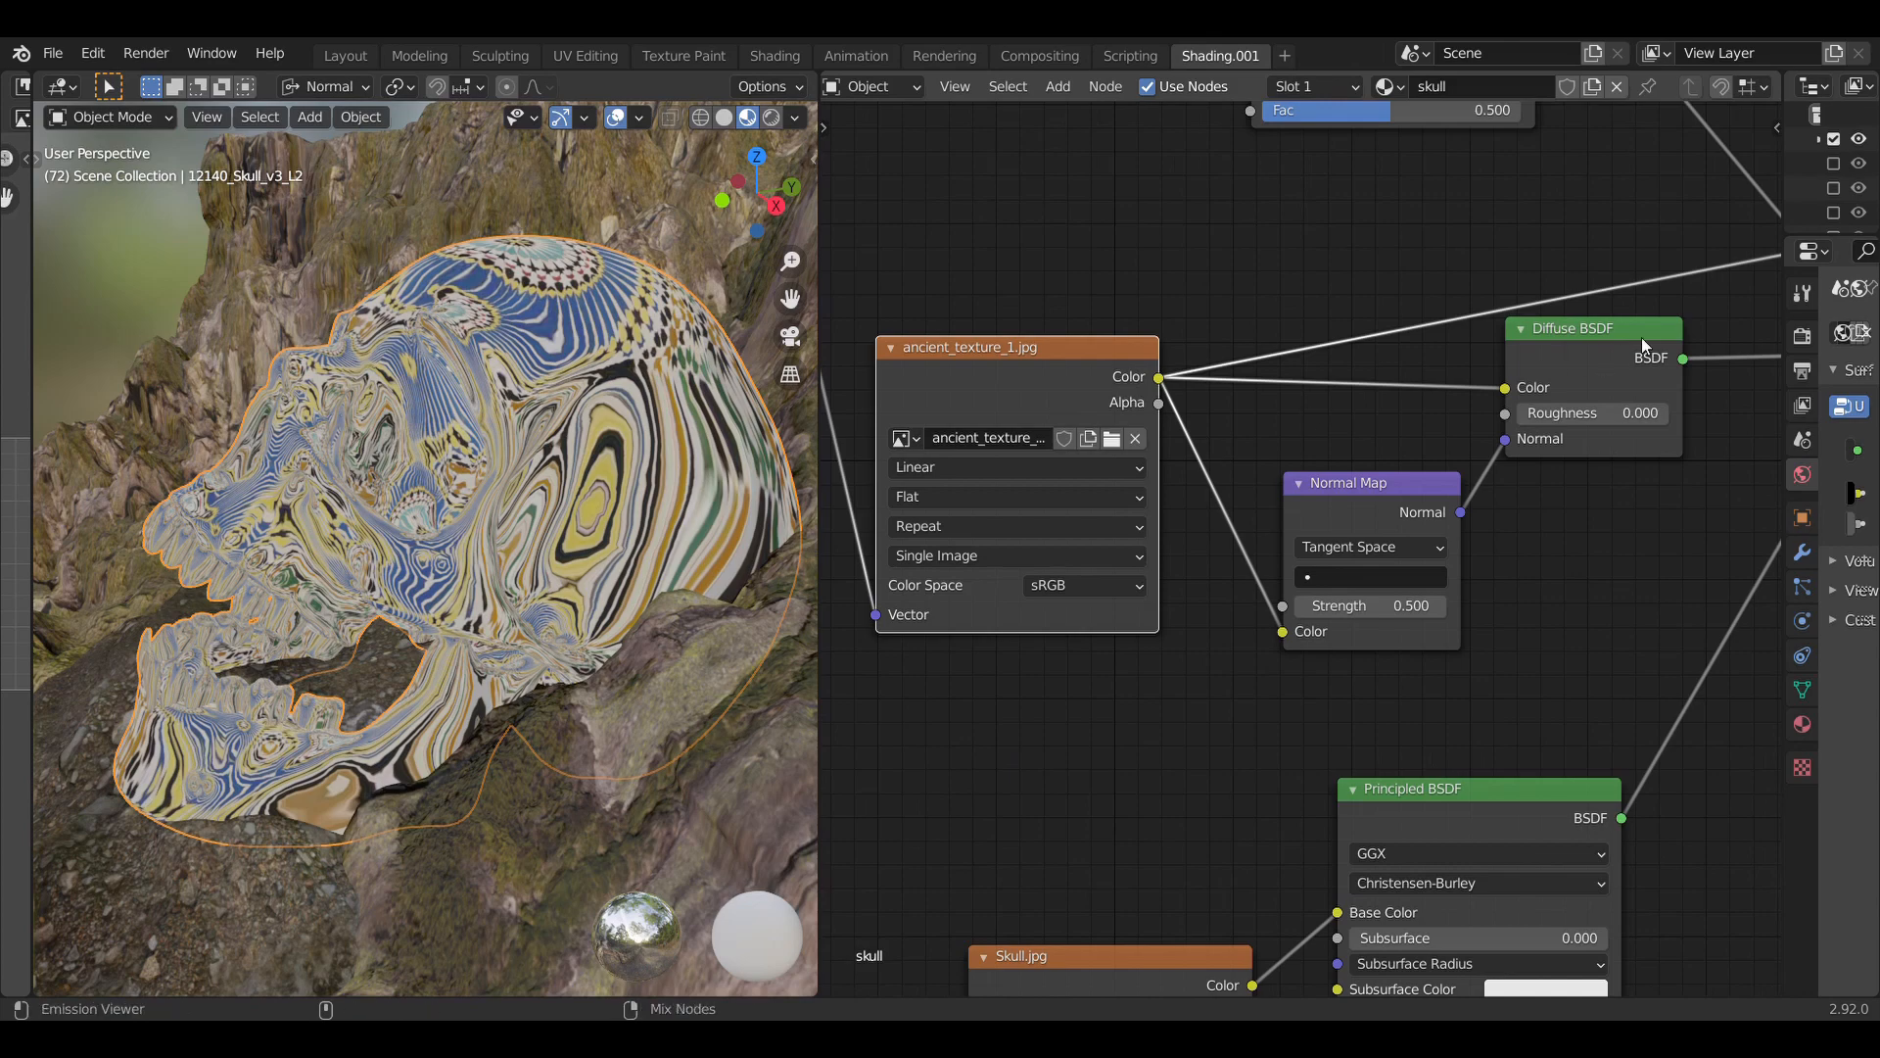
pyautogui.keyDown('ctrl'); pyautogui.keyDown('shift'); pyautogui.click(1642, 337); pyautogui.keyUp('shift'); pyautogui.keyUp('ctrl')
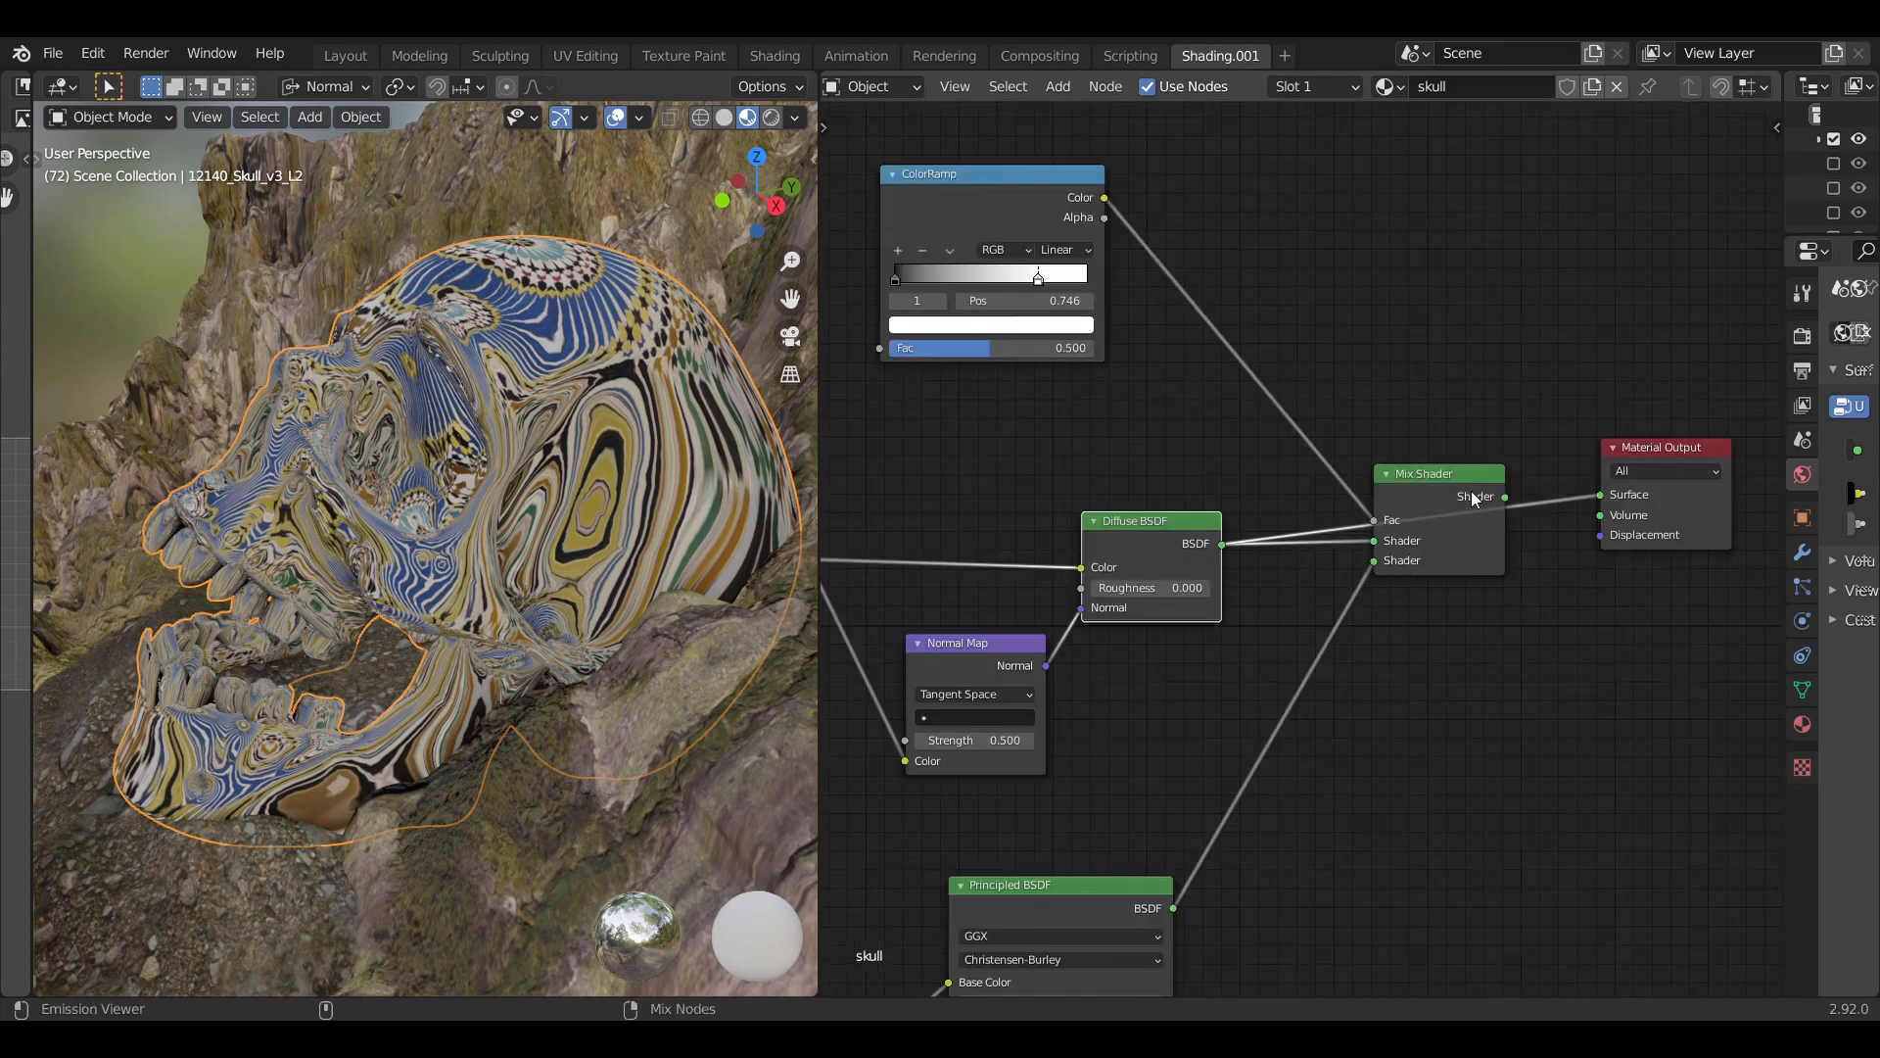
pyautogui.keyDown('ctrl'); pyautogui.keyDown('shift'); pyautogui.click(1469, 501); pyautogui.keyUp('shift'); pyautogui.keyUp('ctrl')
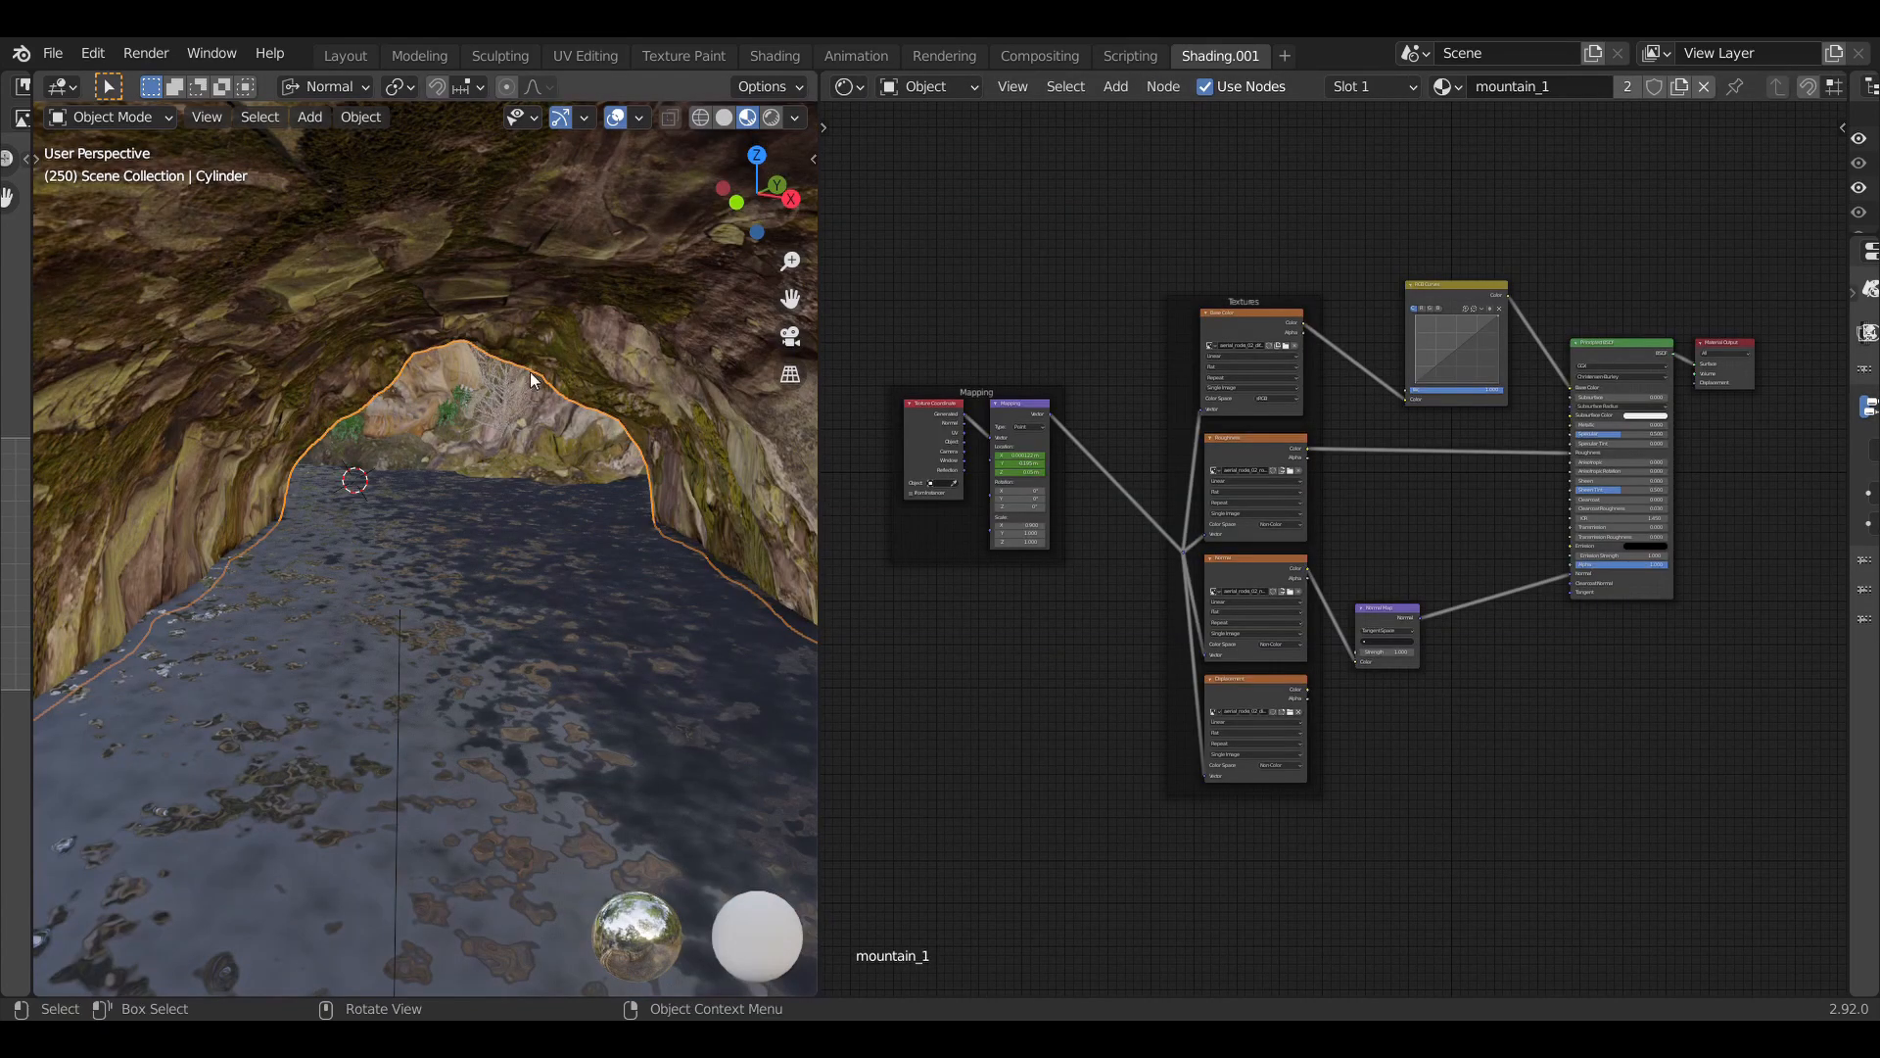
# - Examine the Cylinder's mountain_1 node setup, from its texture mapping to the shader
pyautogui.scroll(3, 970, 461)
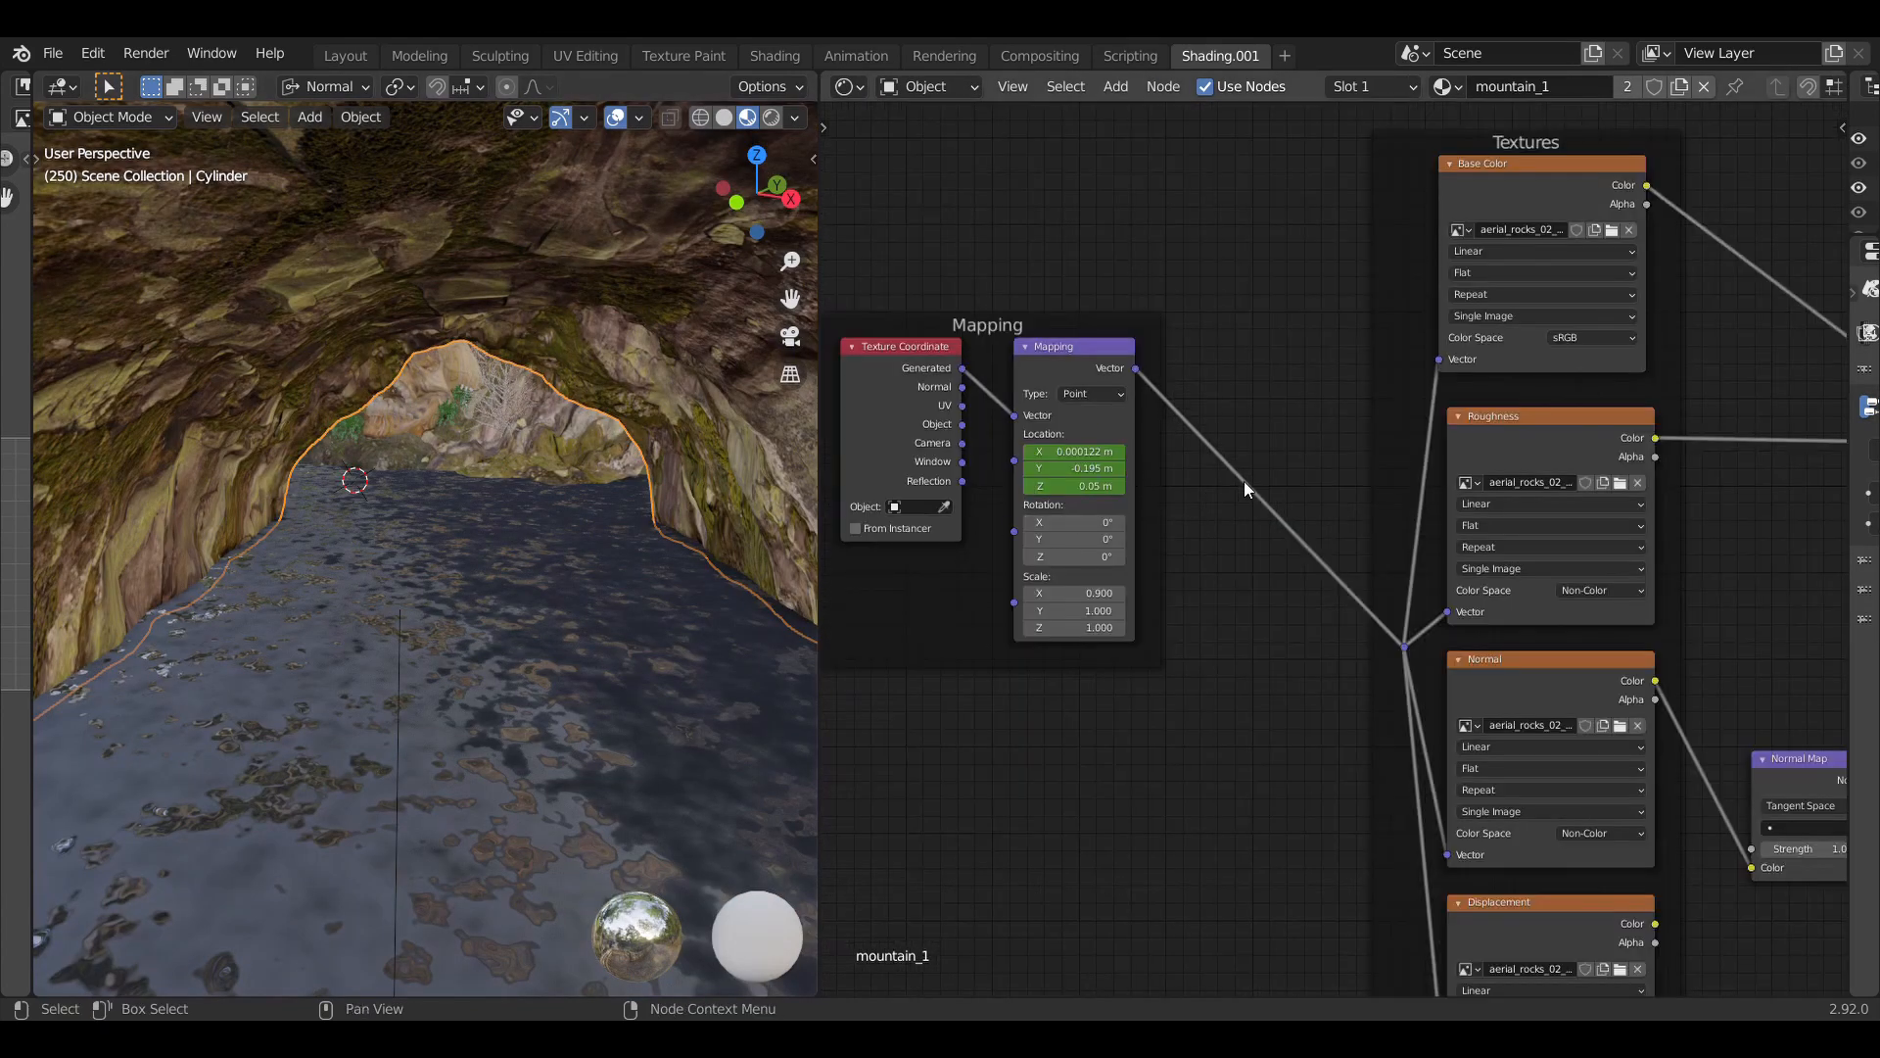
pyautogui.moveTo(1709, 337); pyautogui.dragTo(1072, 521, button='middle')
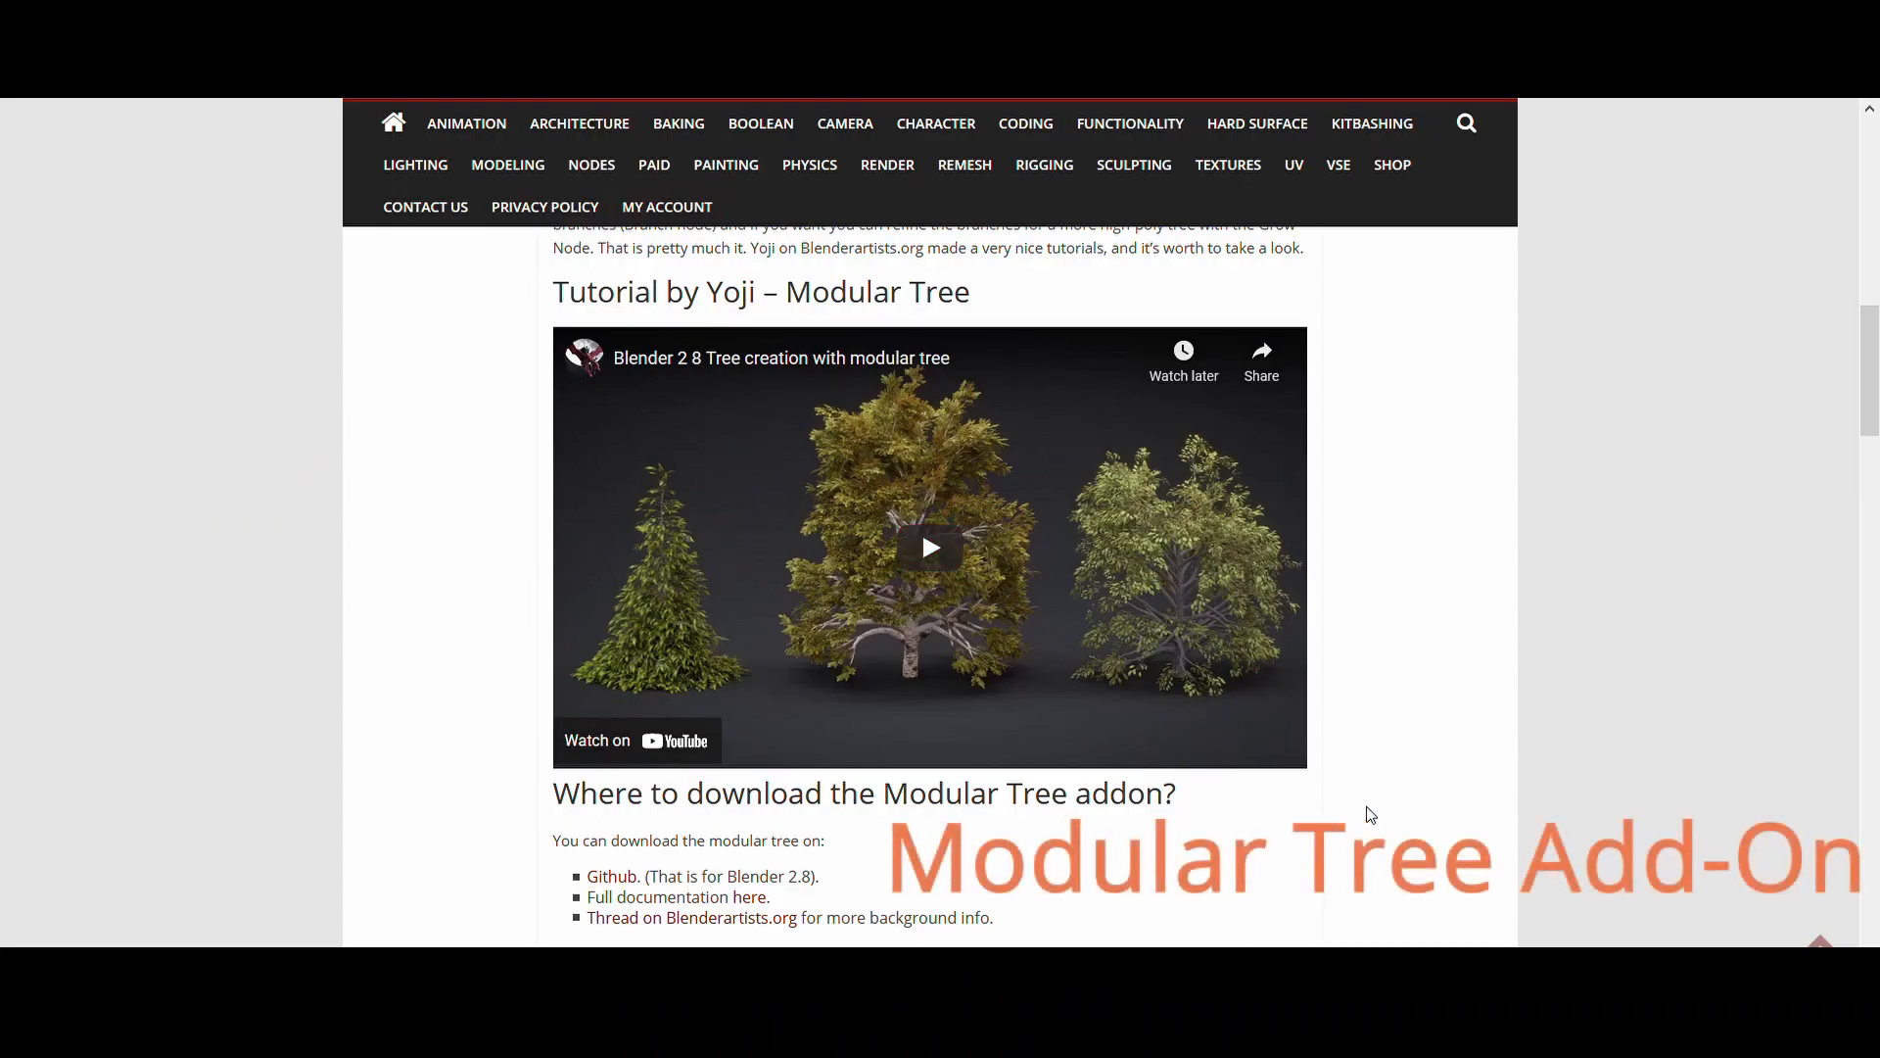
# - Read through the Modular Tree add-on's web page for its node instructions and download links
pyautogui.scroll(-3, 1370, 815)
pyautogui.scroll(6, 1370, 815)
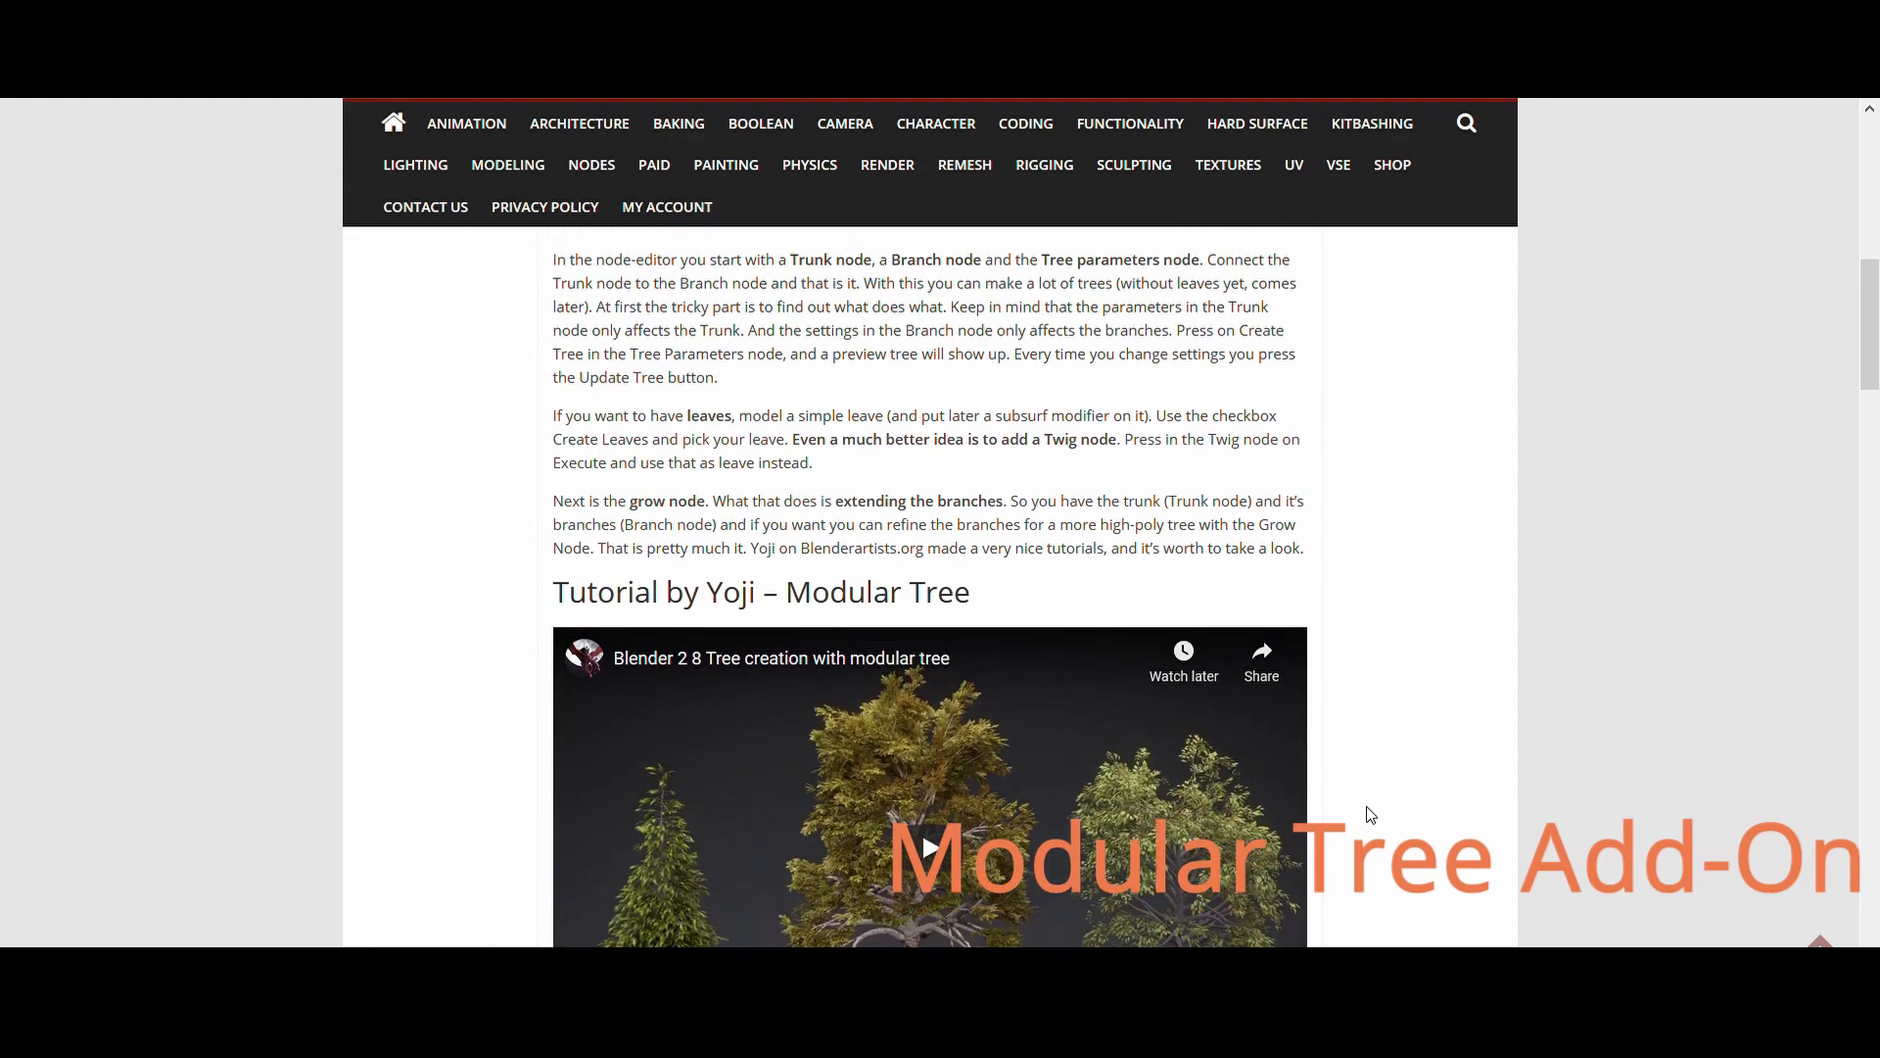
pyautogui.scroll(-5, 1370, 815)
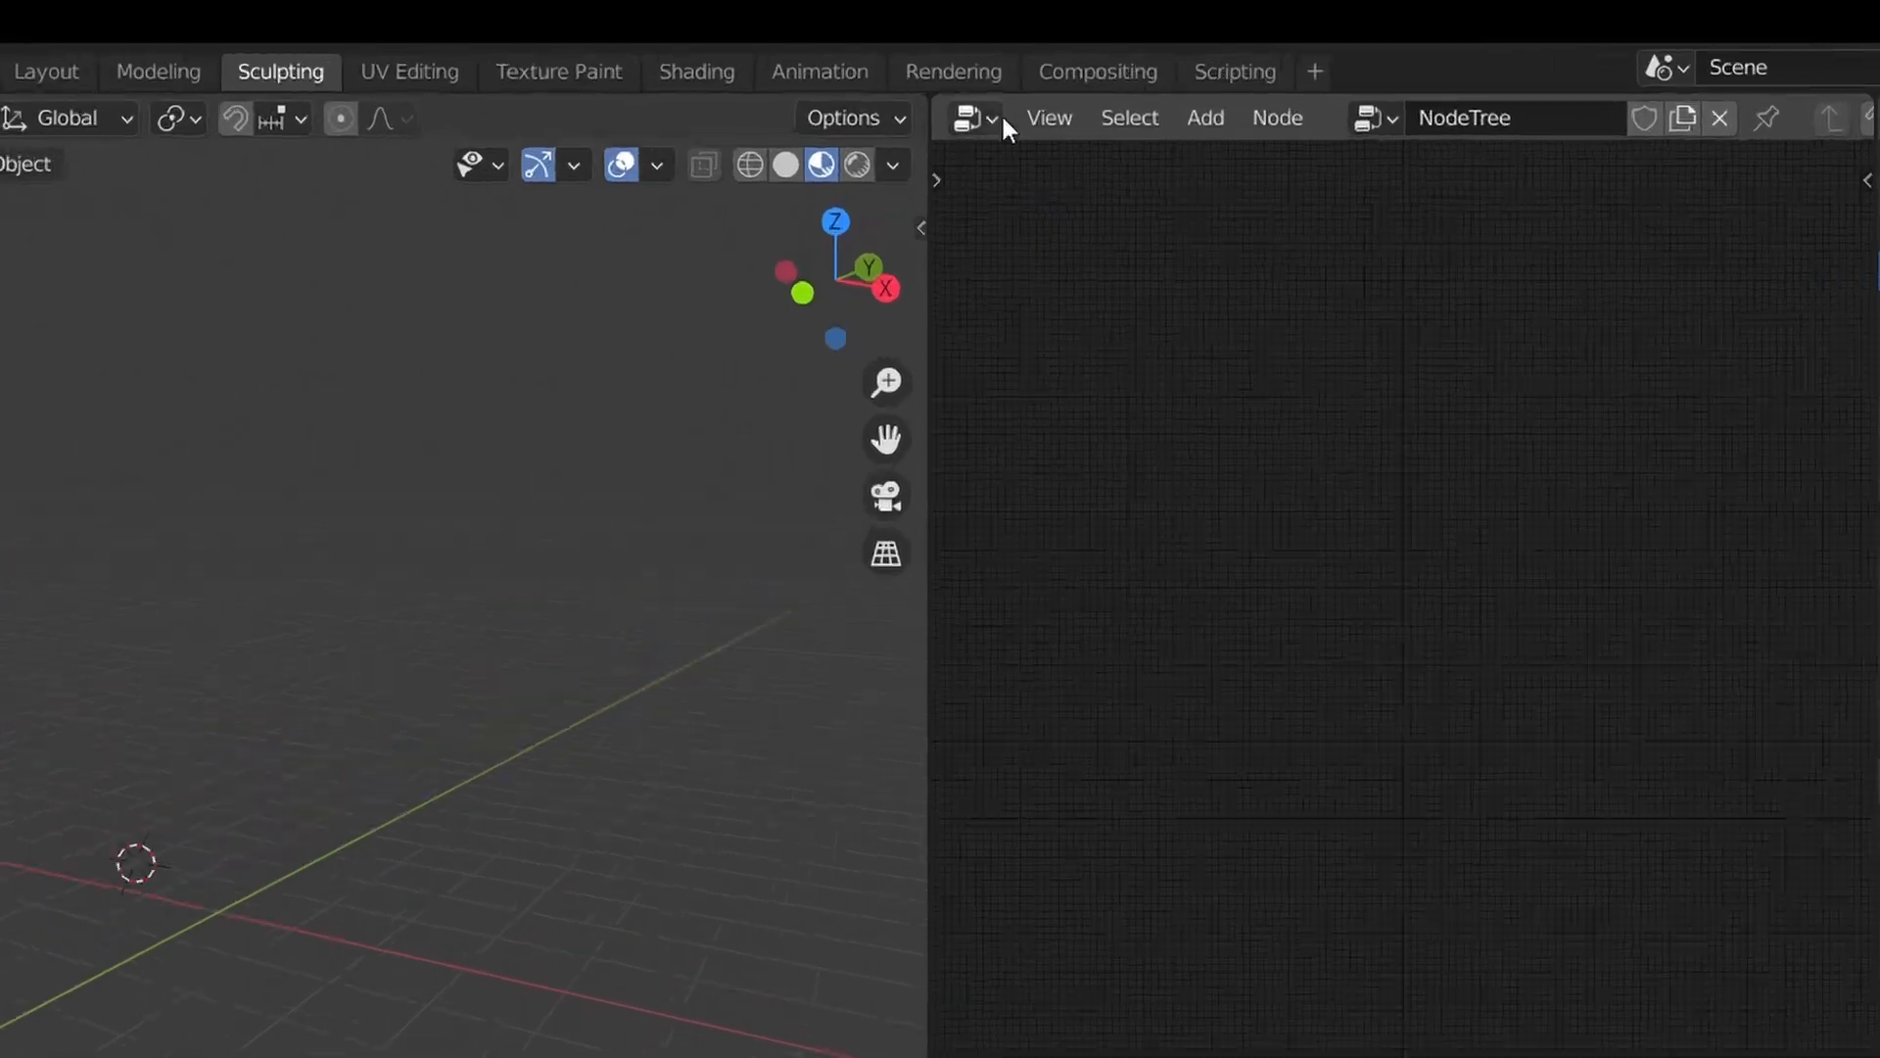
# - Switch the node editor to Mtree Node Tree in Blender, load the "default tree" preset and frame its nodes
pyautogui.click(1001, 117)
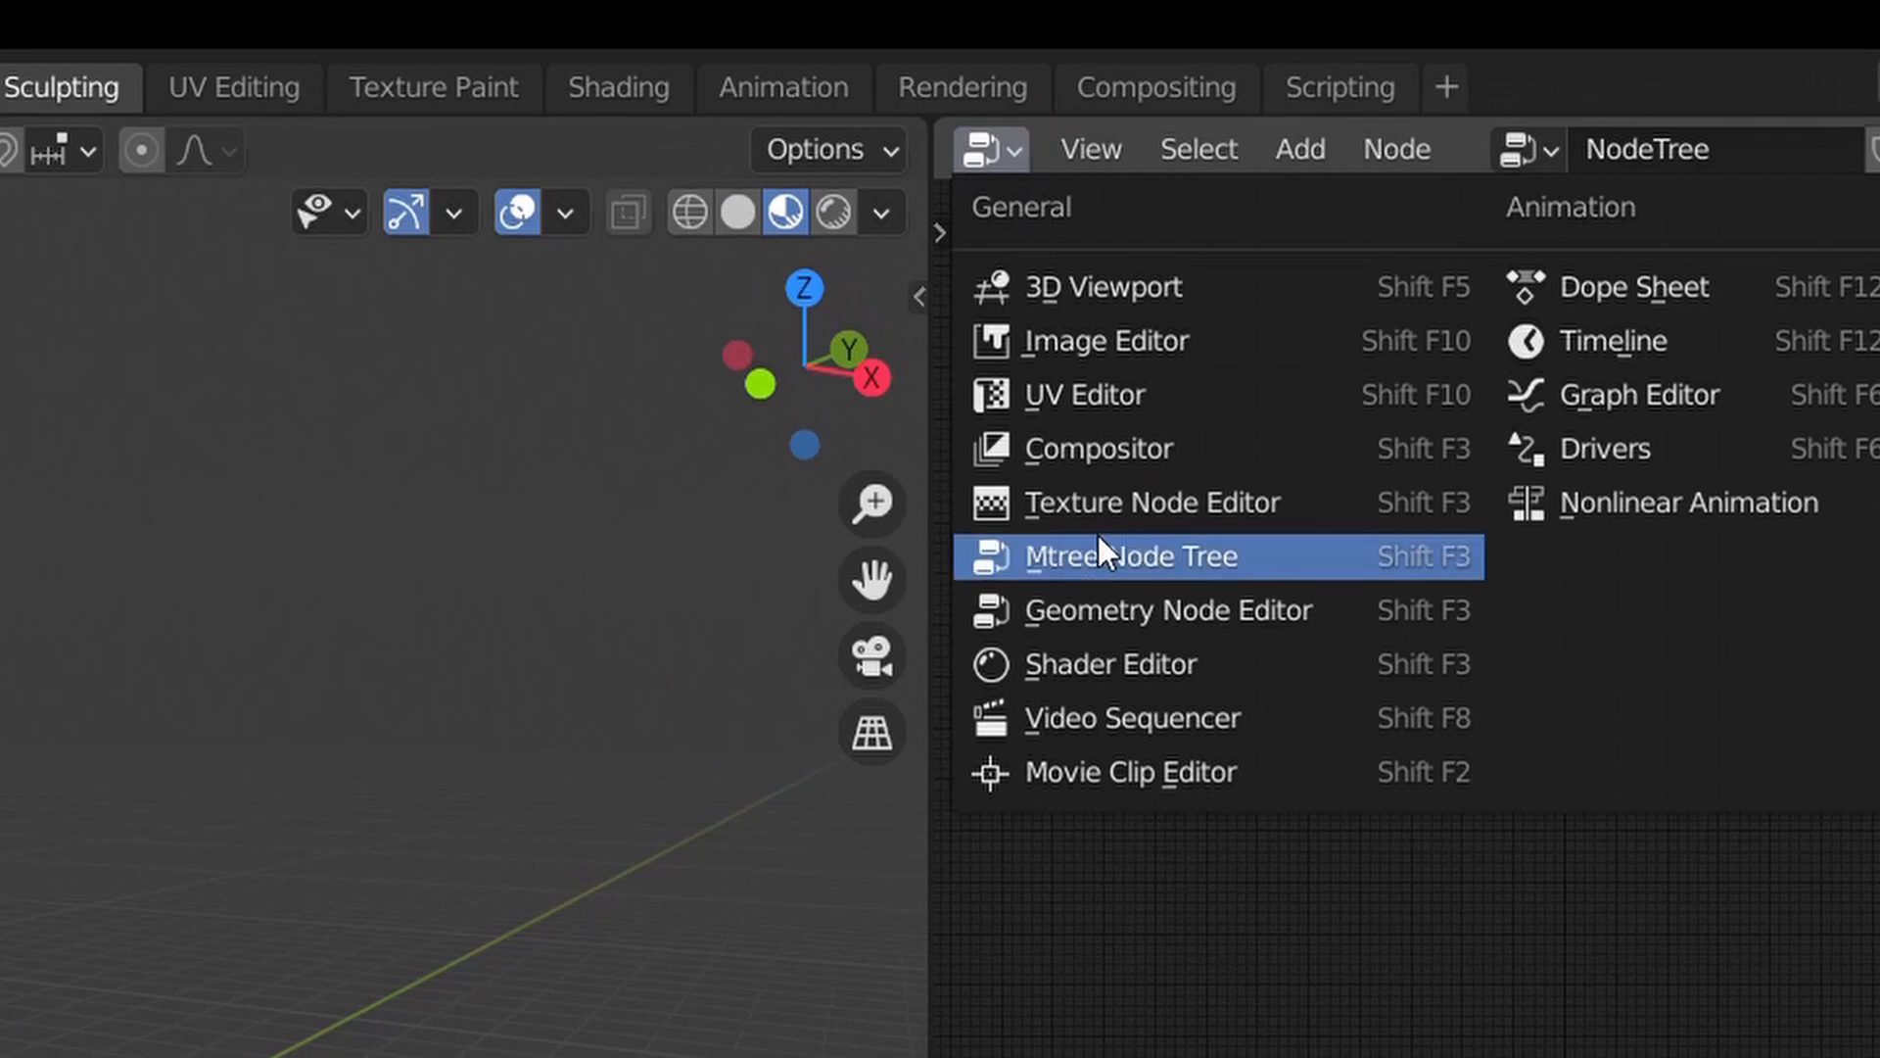
pyautogui.click(1123, 556)
pyautogui.press('n')
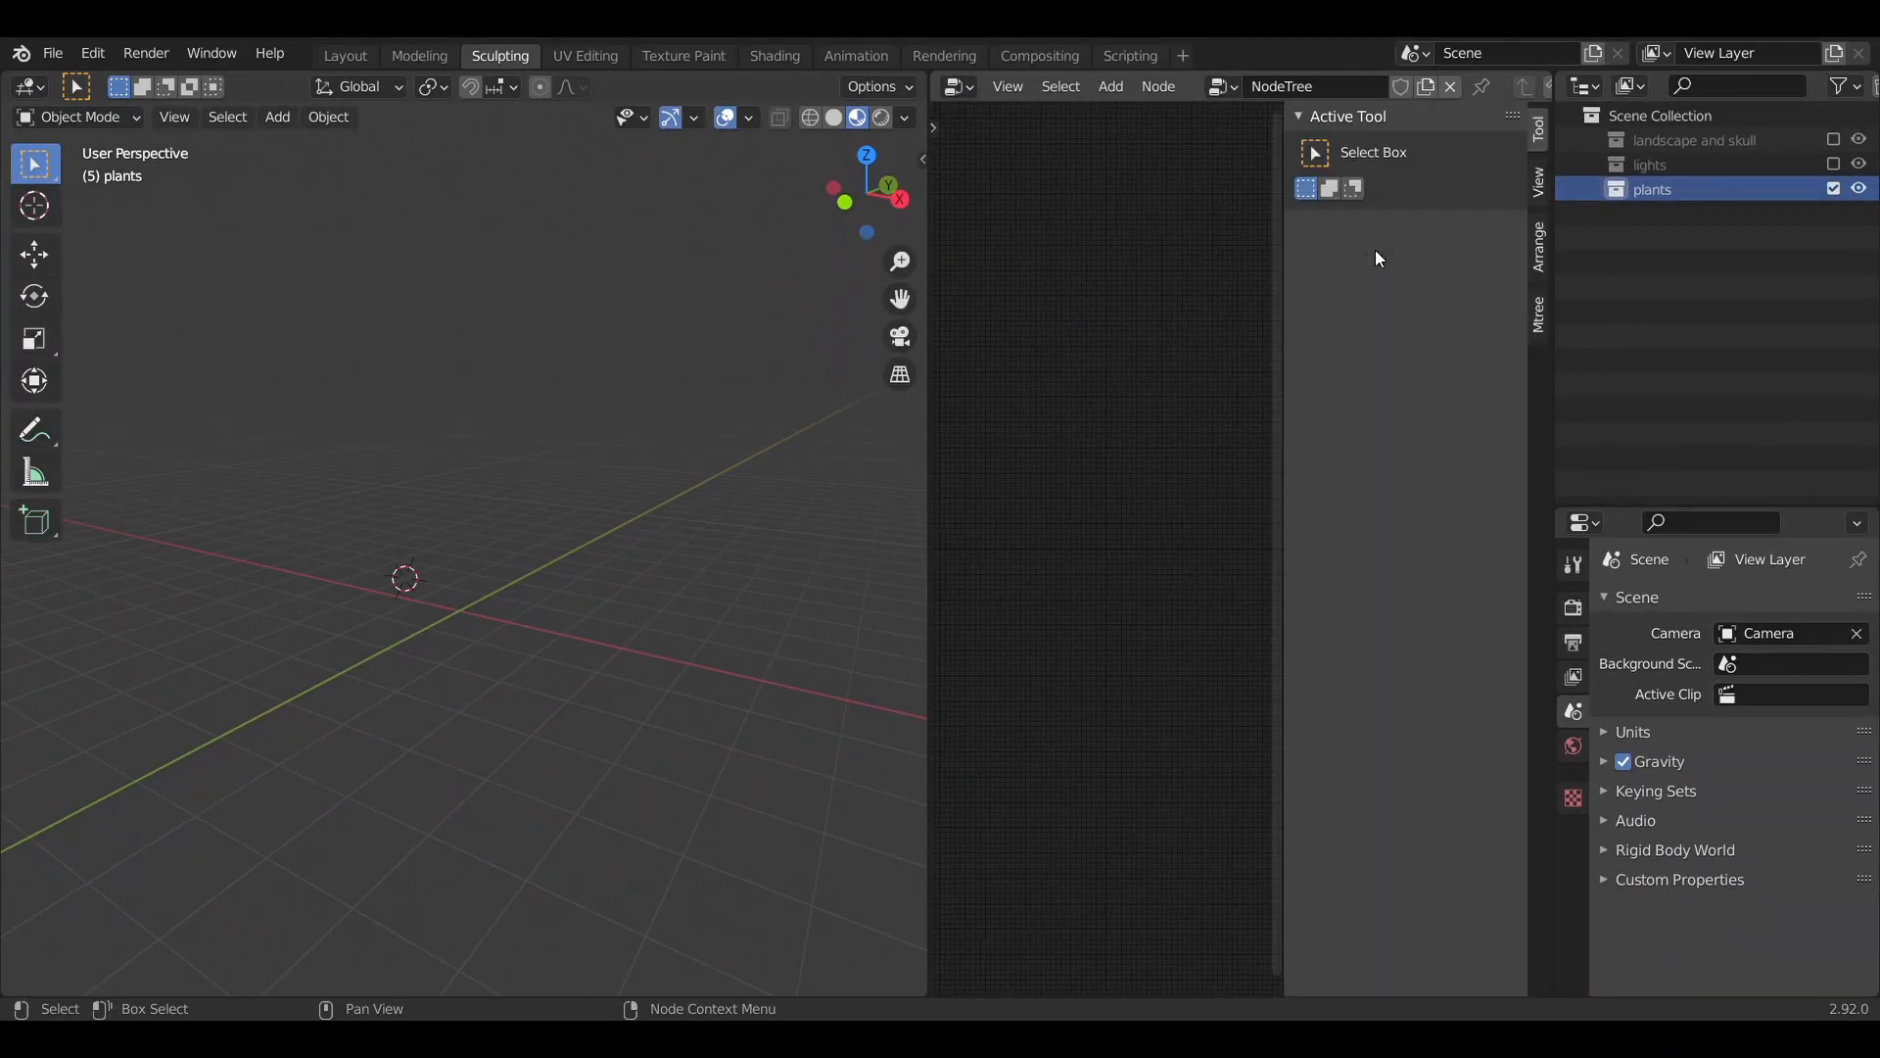
pyautogui.click(1538, 314)
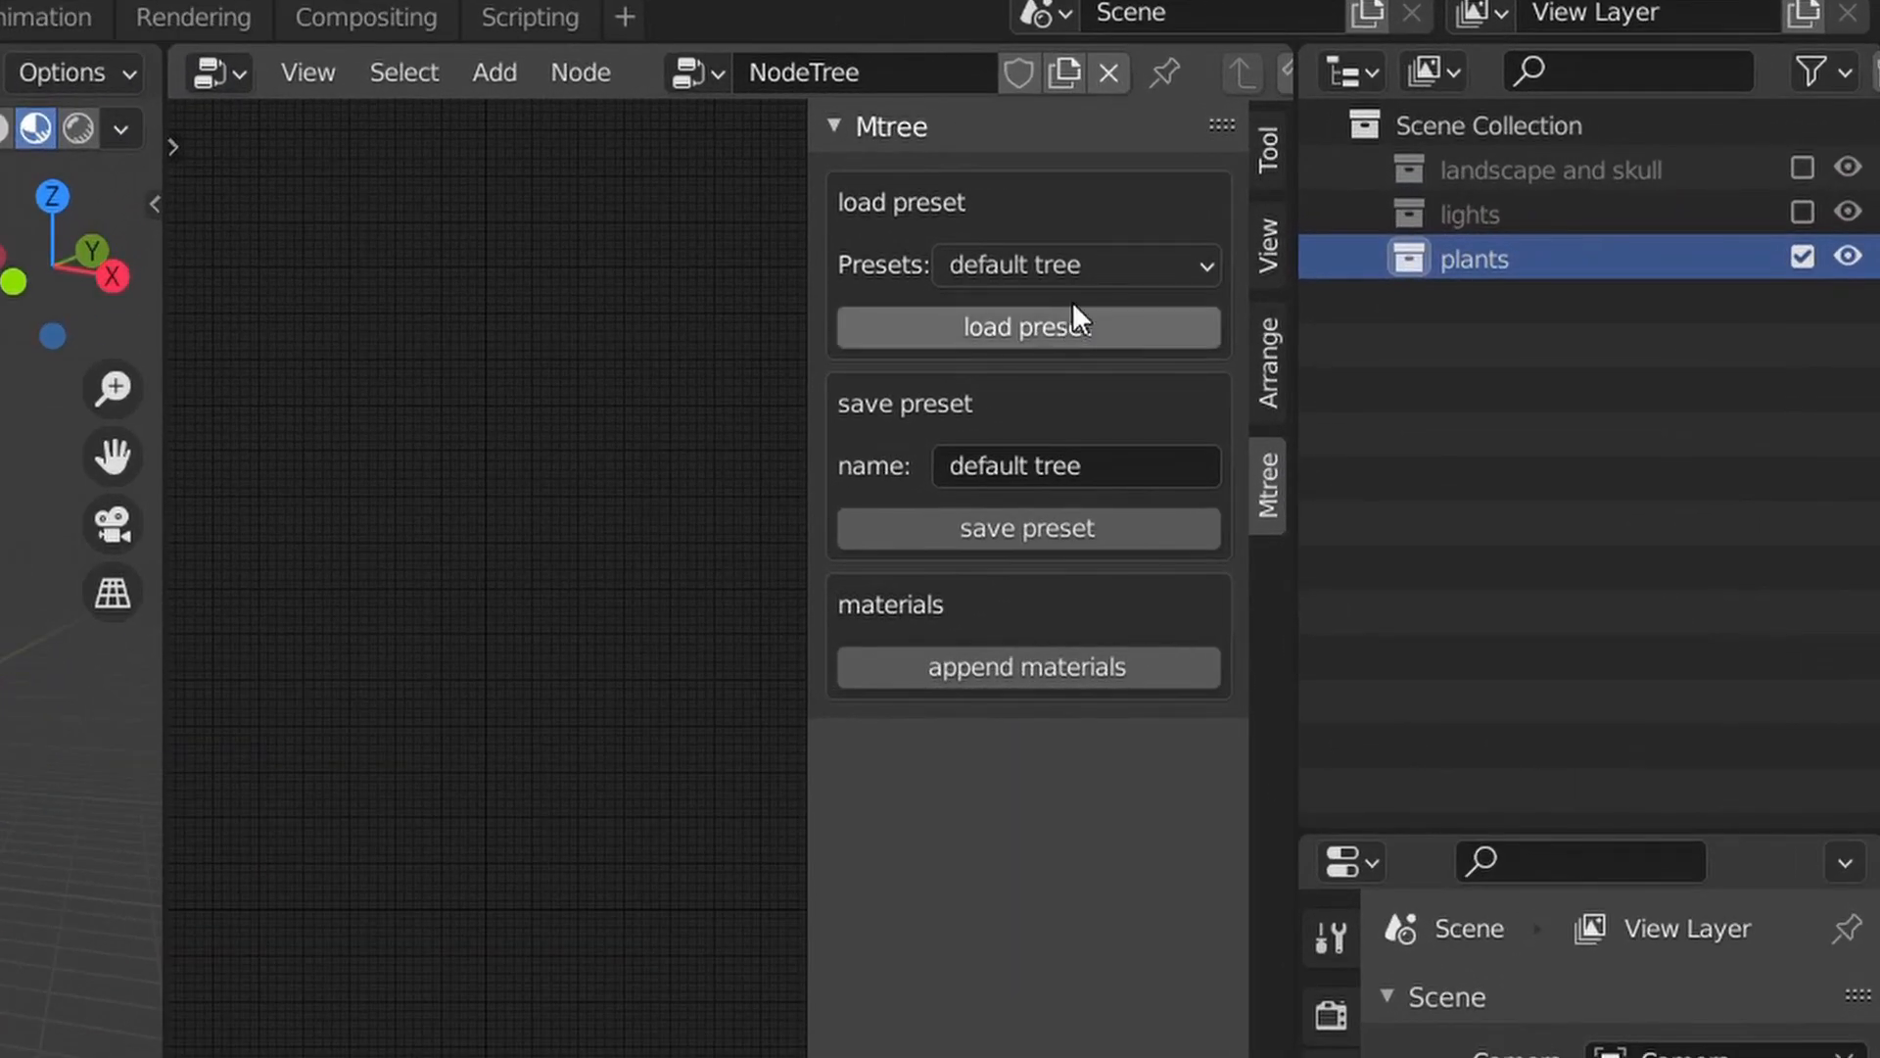
pyautogui.click(1442, 192)
pyautogui.click(1077, 315)
pyautogui.click(1077, 325)
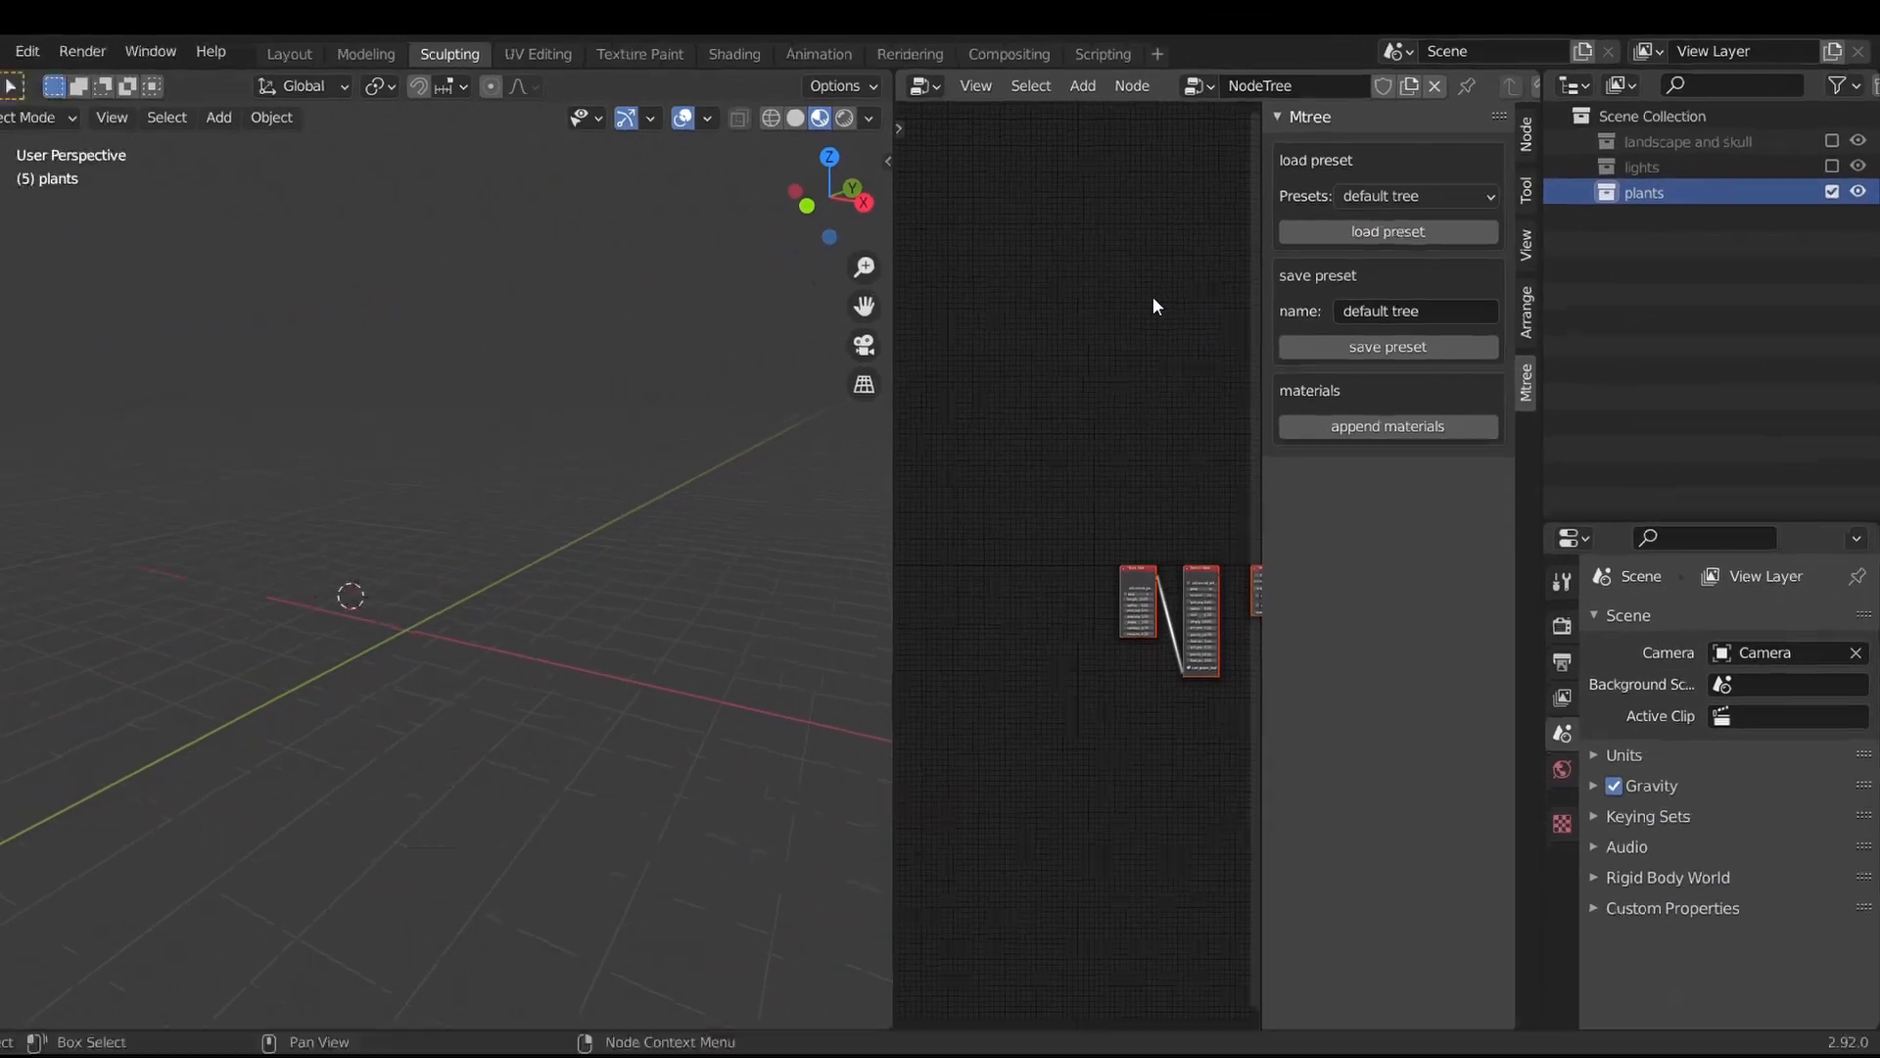
pyautogui.press('n')
pyautogui.press('Home')
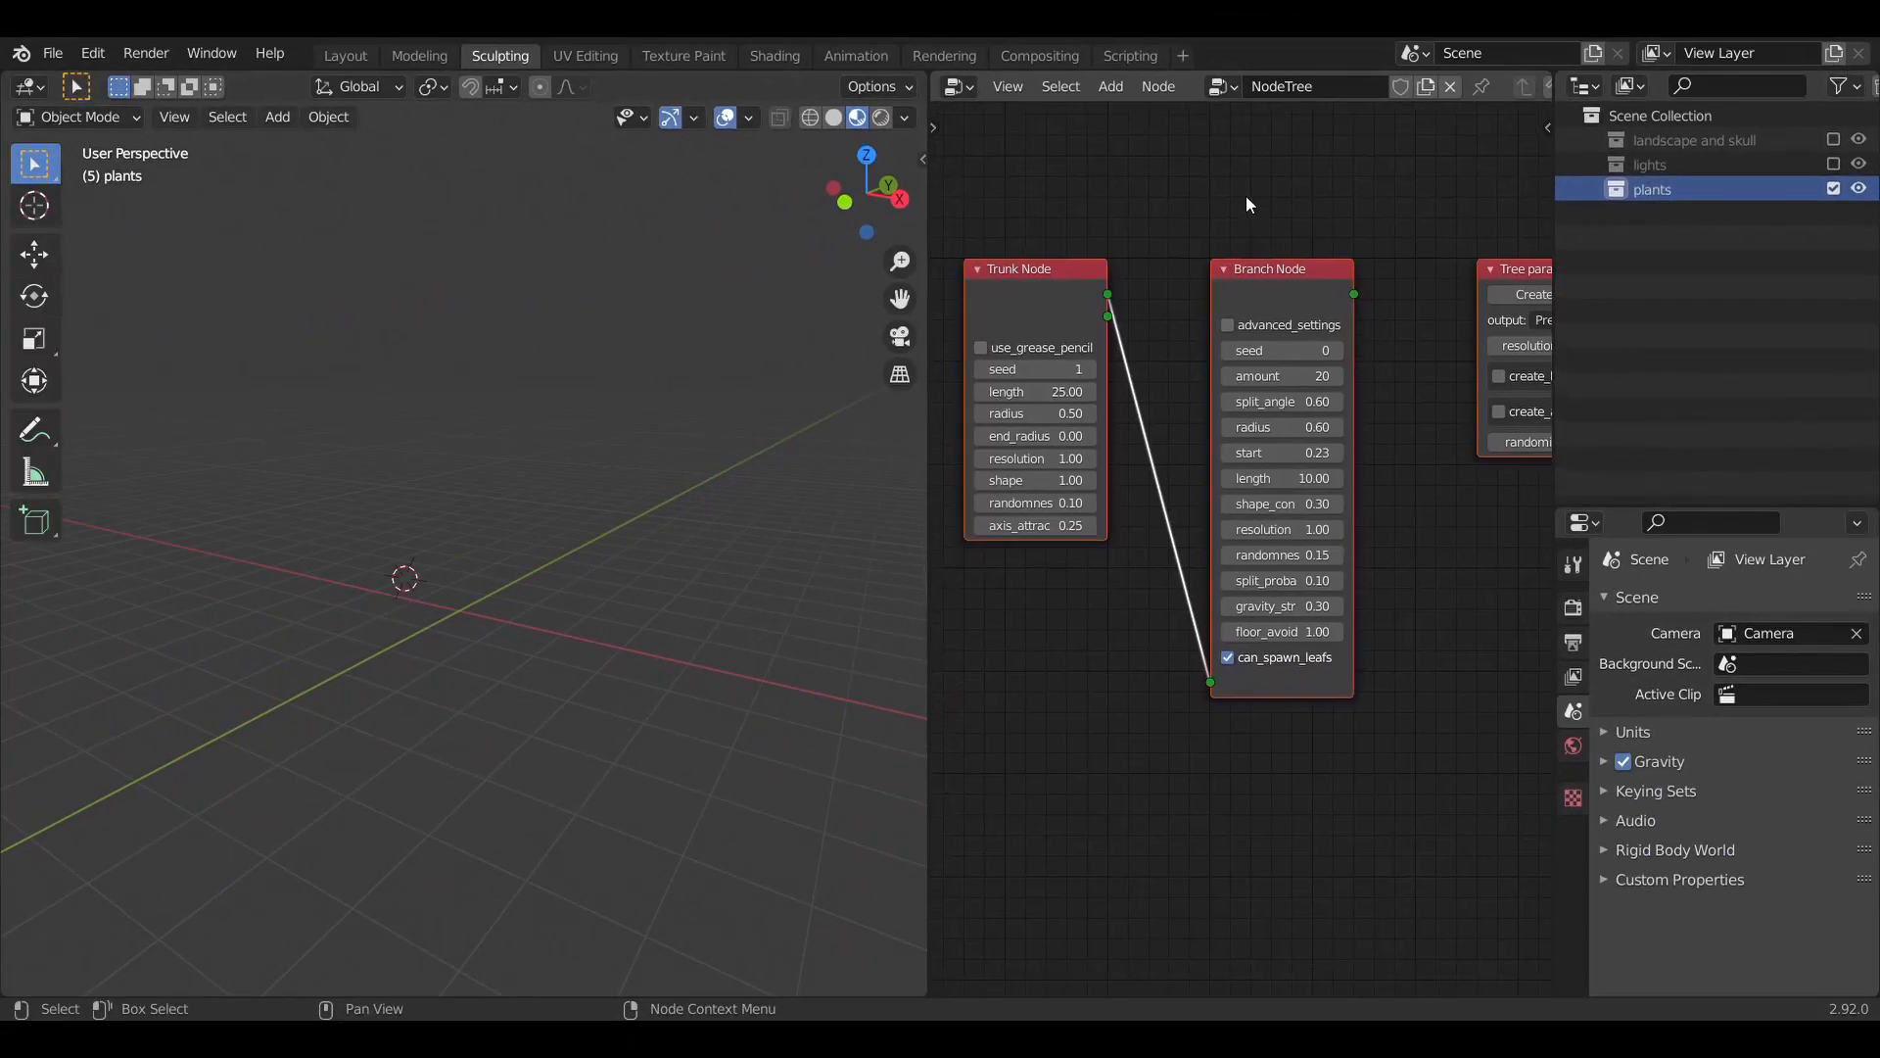
# - Create the tree from the Tree parameters node and bring the whole tree into view
pyautogui.click(1515, 294)
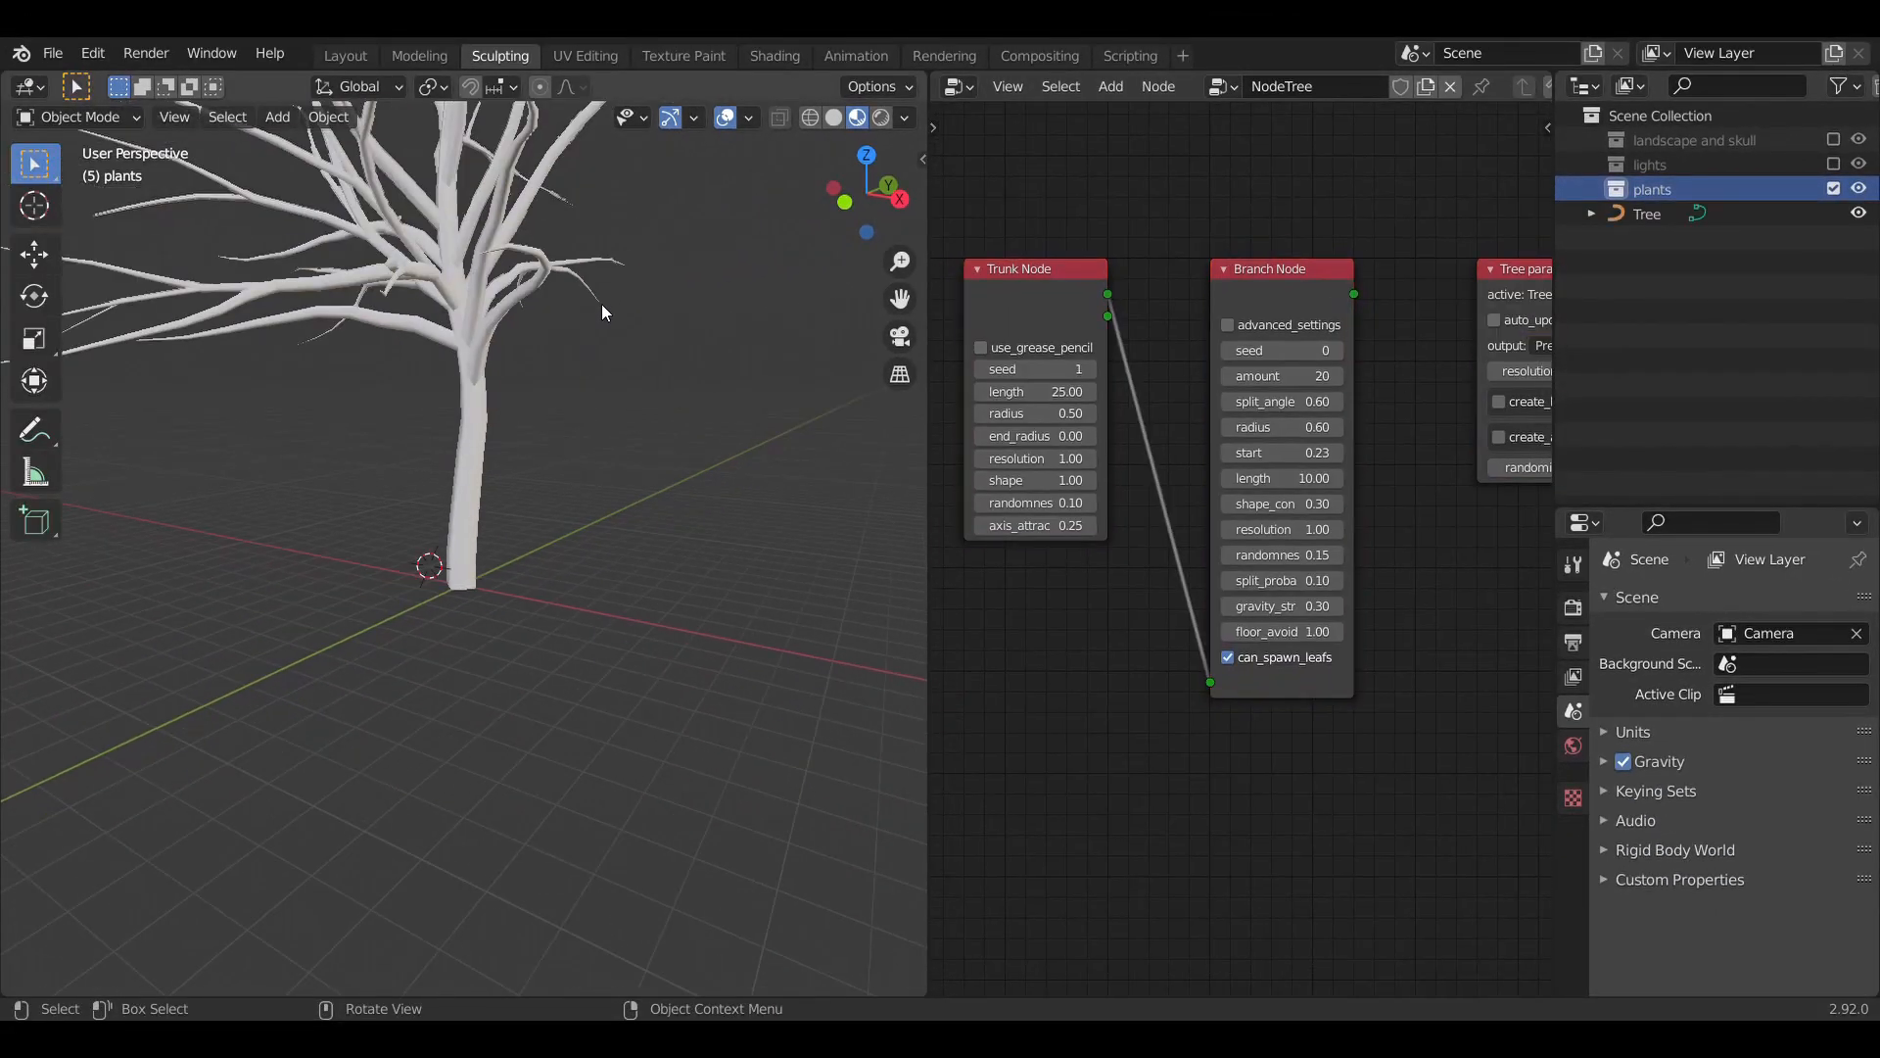
pyautogui.scroll(-3, 588, 470)
pyautogui.moveTo(608, 432)
pyautogui.mouseDown(button='middle')
pyautogui.moveTo(662, 393)
pyautogui.moveTo(658, 419)
pyautogui.moveTo(612, 431)
pyautogui.mouseUp(button='middle')
pyautogui.scroll(2, 979, 460)
# - Set the Trunk Node's seed to 3 to vary the tree's shape
pyautogui.click(1148, 325)
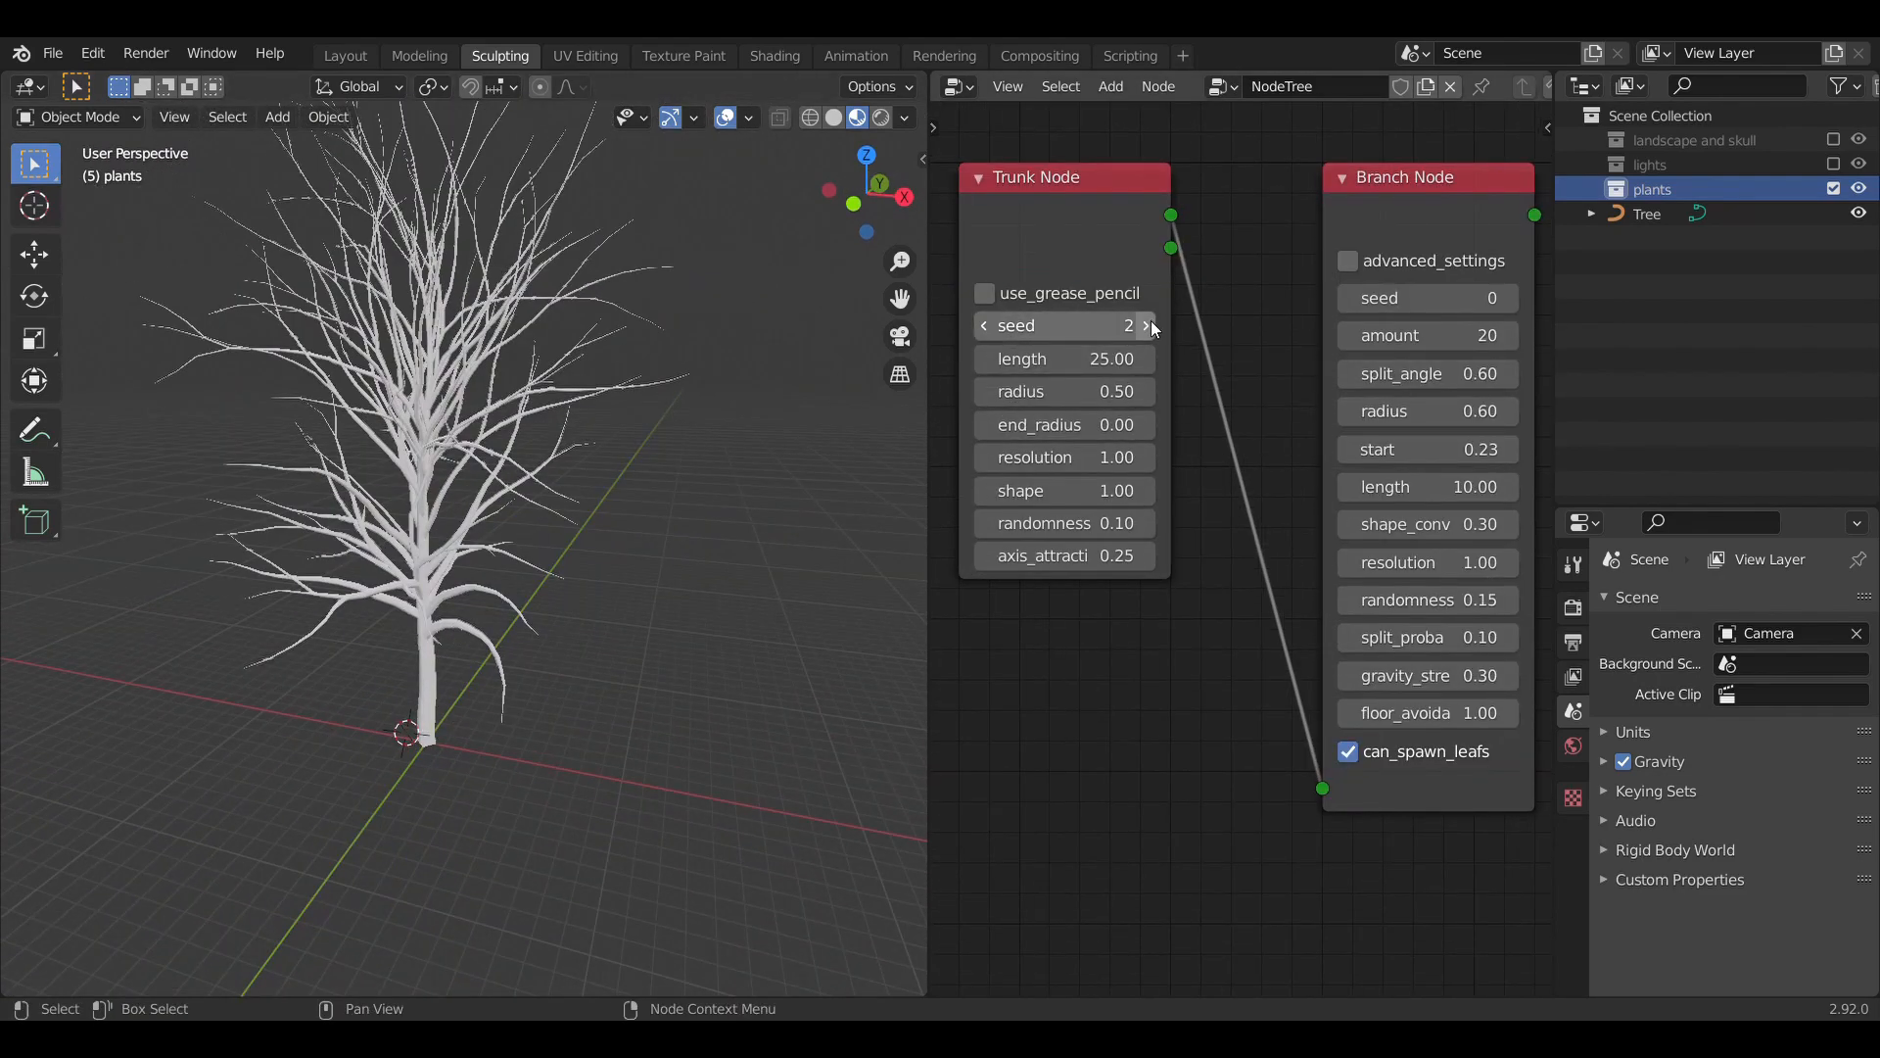
pyautogui.click(1148, 324)
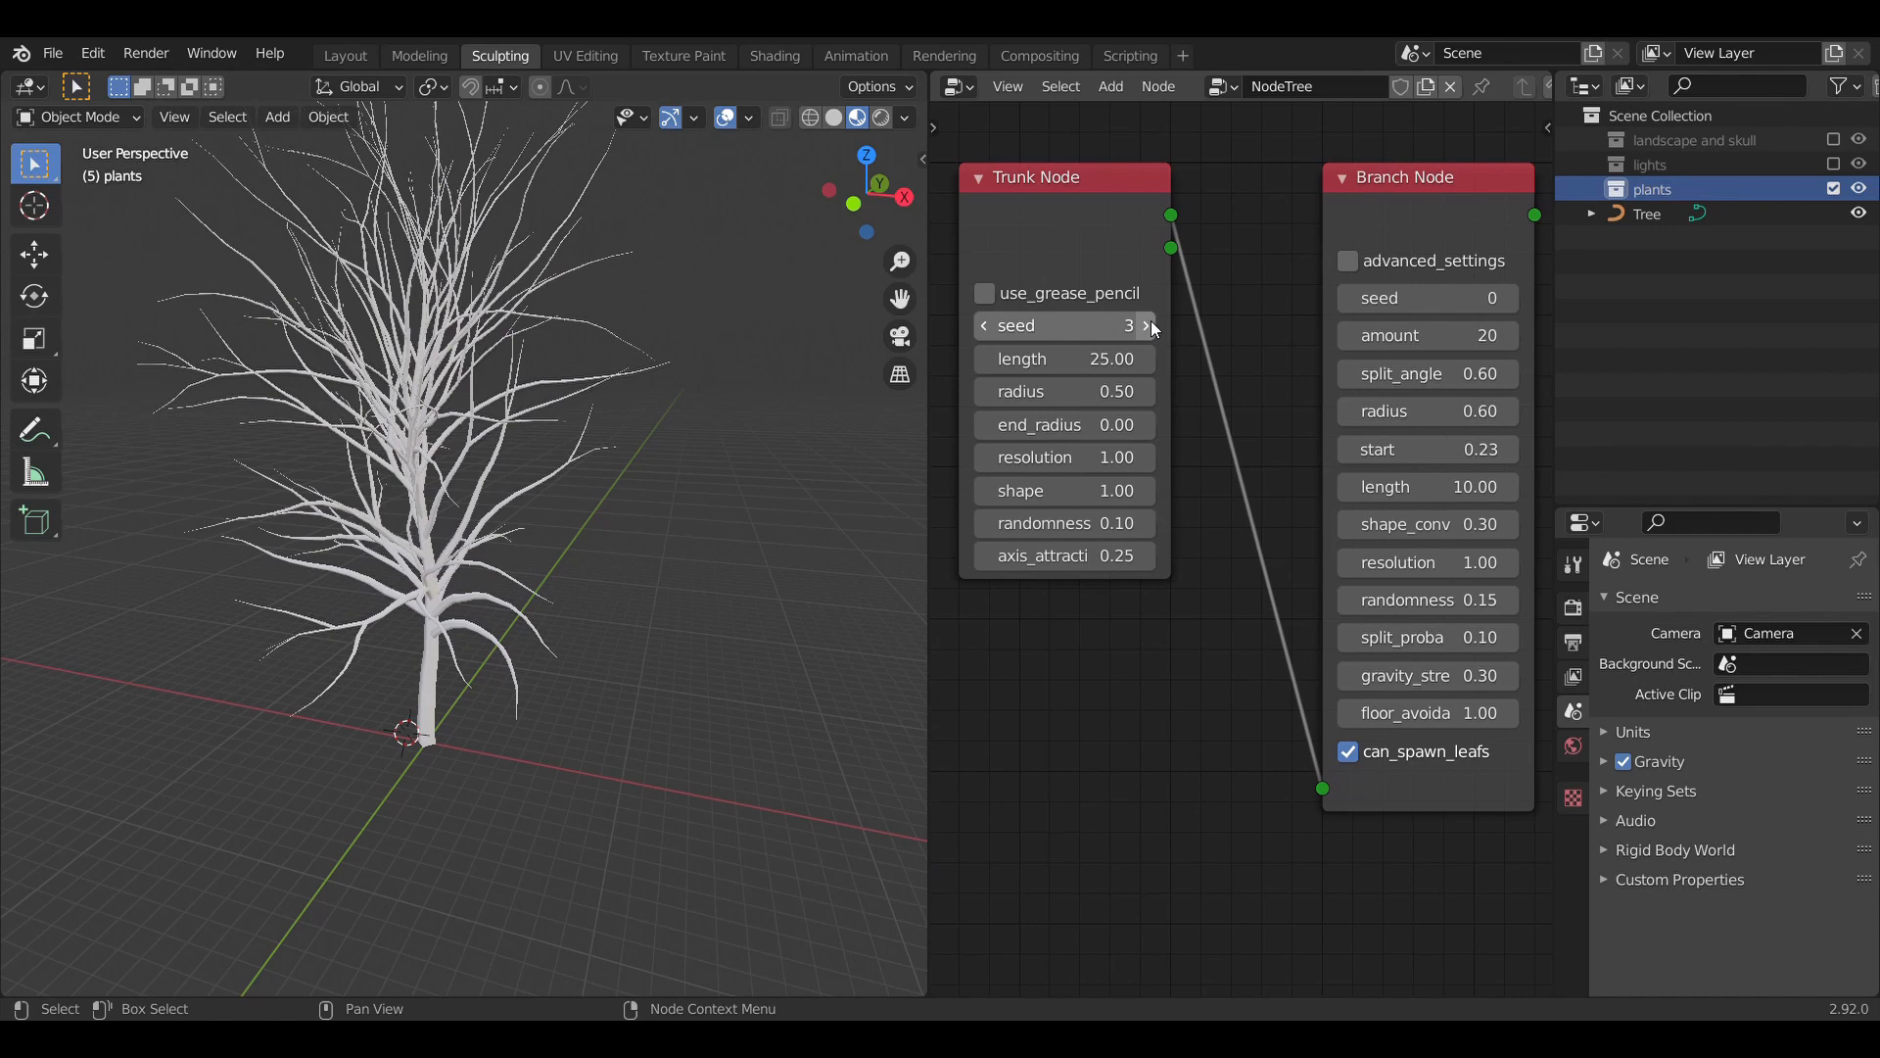
# - Set the Trunk Node's seed to 1, length 24.07, radius 0.80 and end radius 0.07, and add a Twig Node below the Branch Node
pyautogui.moveTo(1149, 323); pyautogui.dragTo(985, 337)
pyautogui.hotkey('shift', 'a')
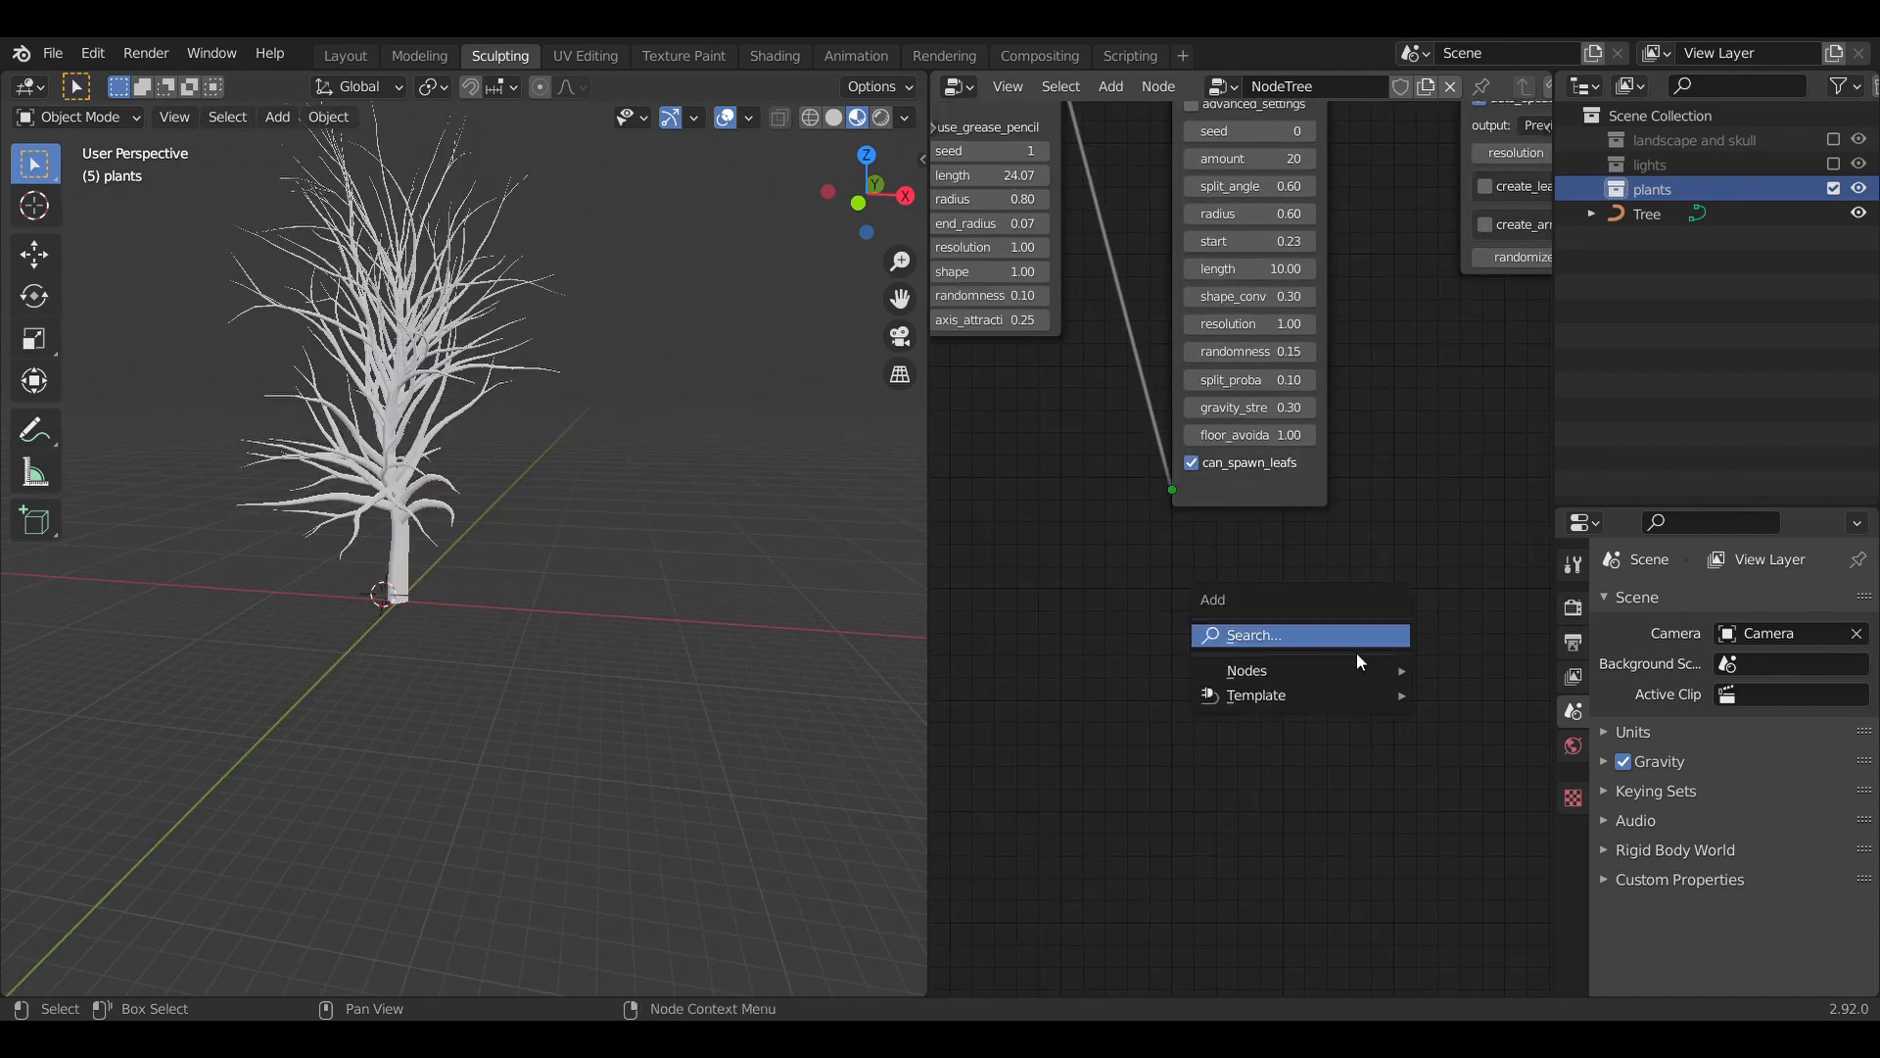
pyautogui.moveTo(1386, 670)
pyautogui.click(1513, 825)
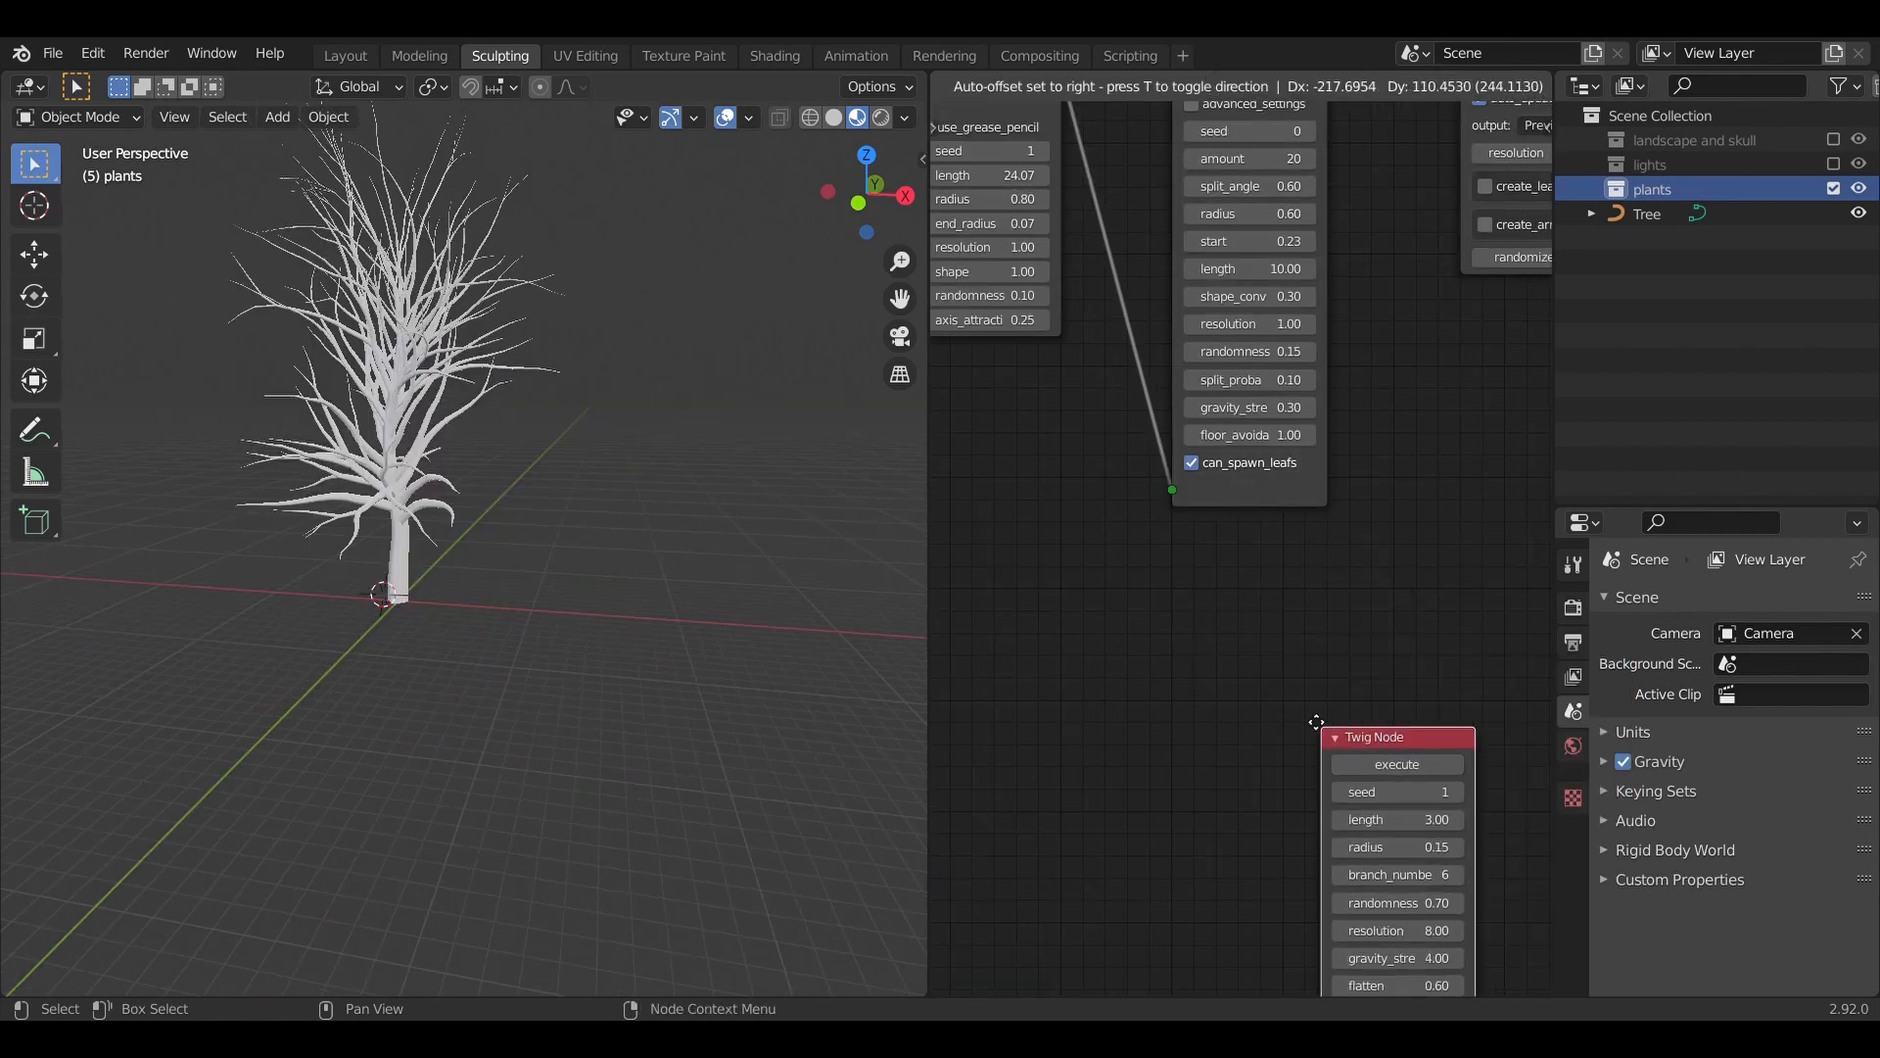
pyautogui.click(1283, 613)
# - Execute the Twig Node to generate a twig with Palmate leaves, and scale the twig up to about 1.3
pyautogui.press('KP_Decimal')
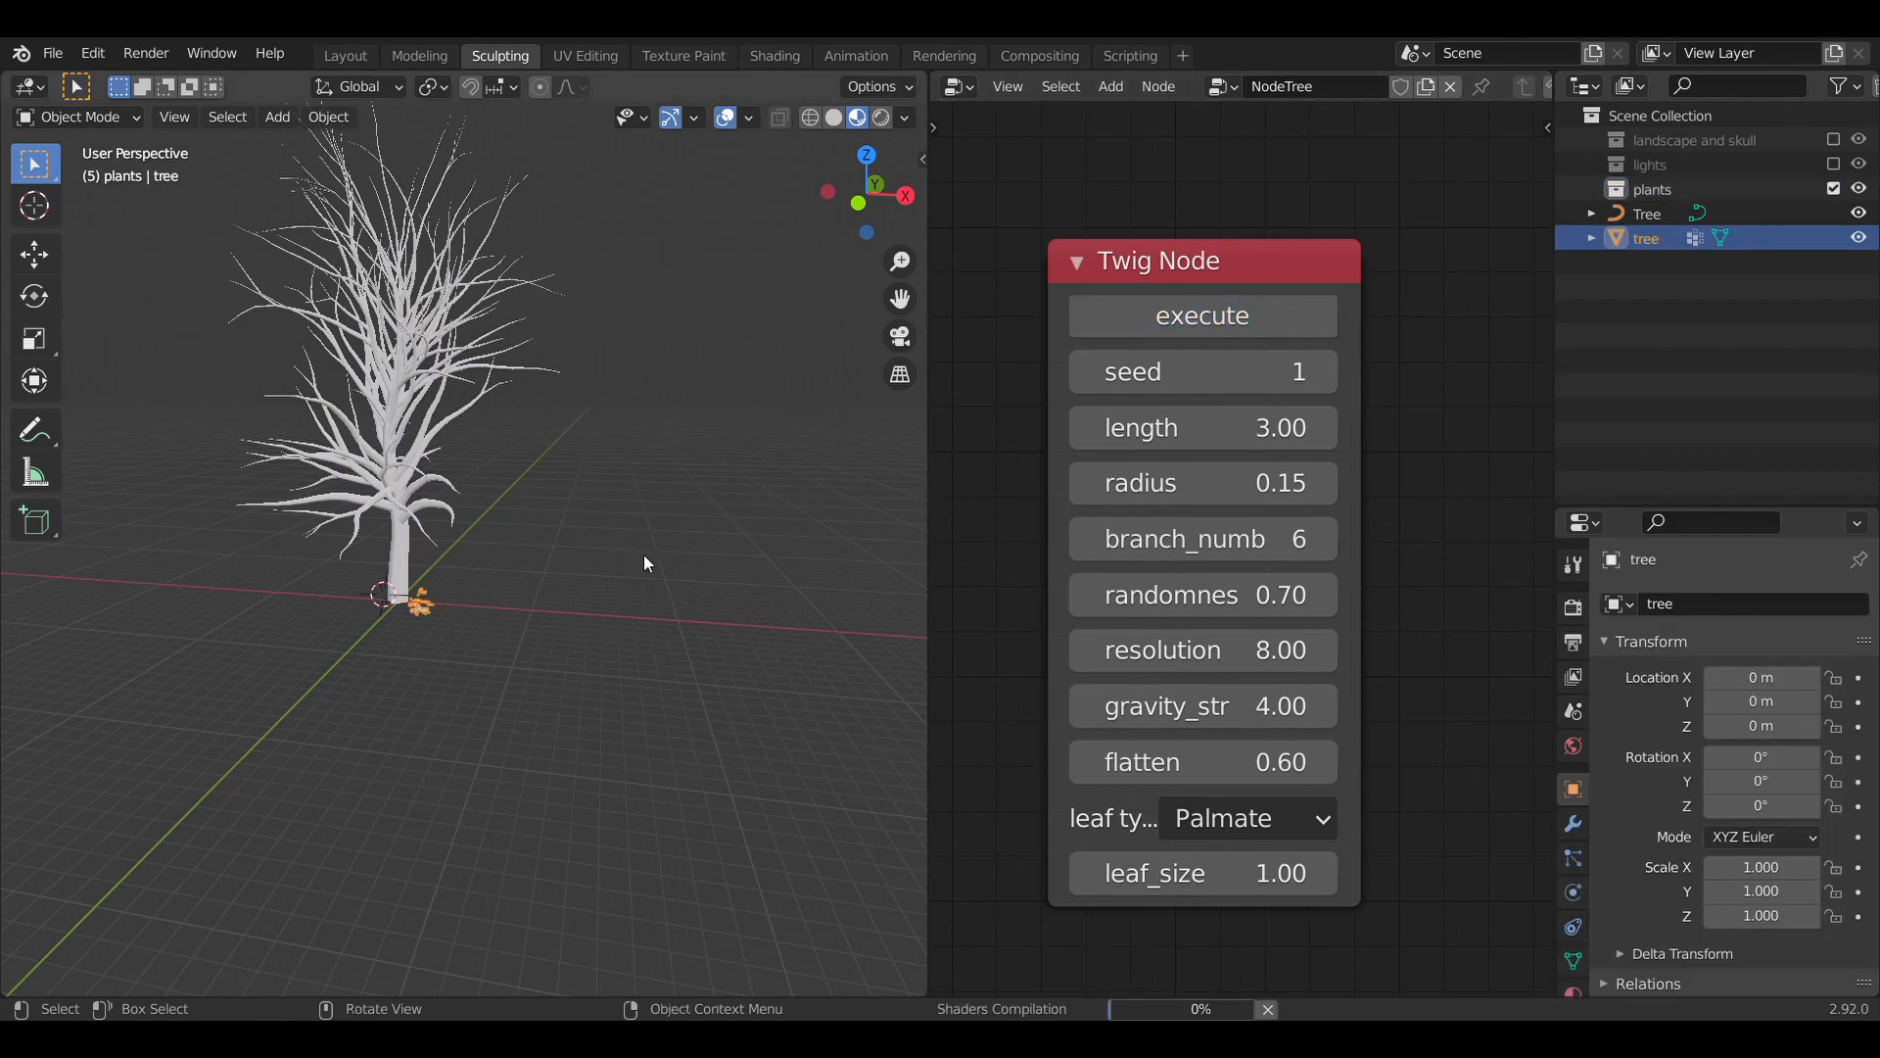
pyautogui.press('KP_Decimal')
pyautogui.press('s')
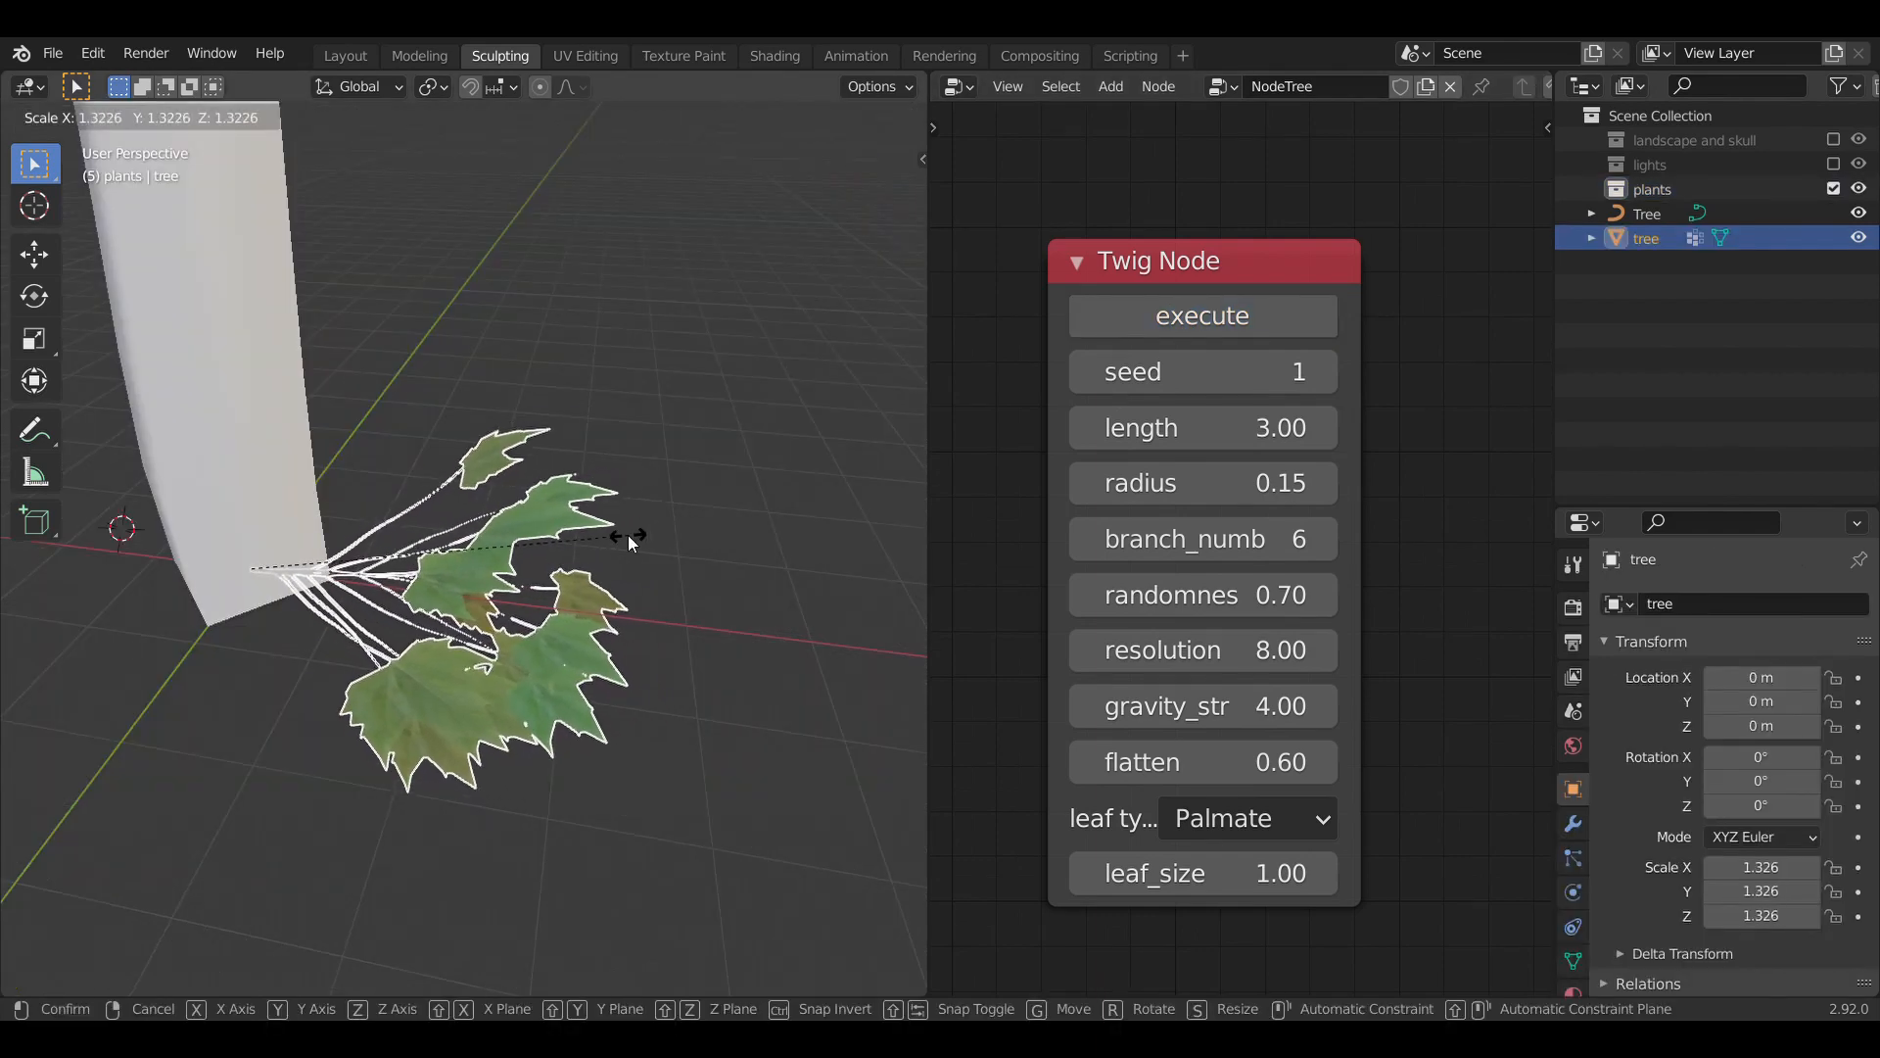
pyautogui.click(627, 535)
pyautogui.moveTo(627, 534); pyautogui.dragTo(651, 576, button='middle')
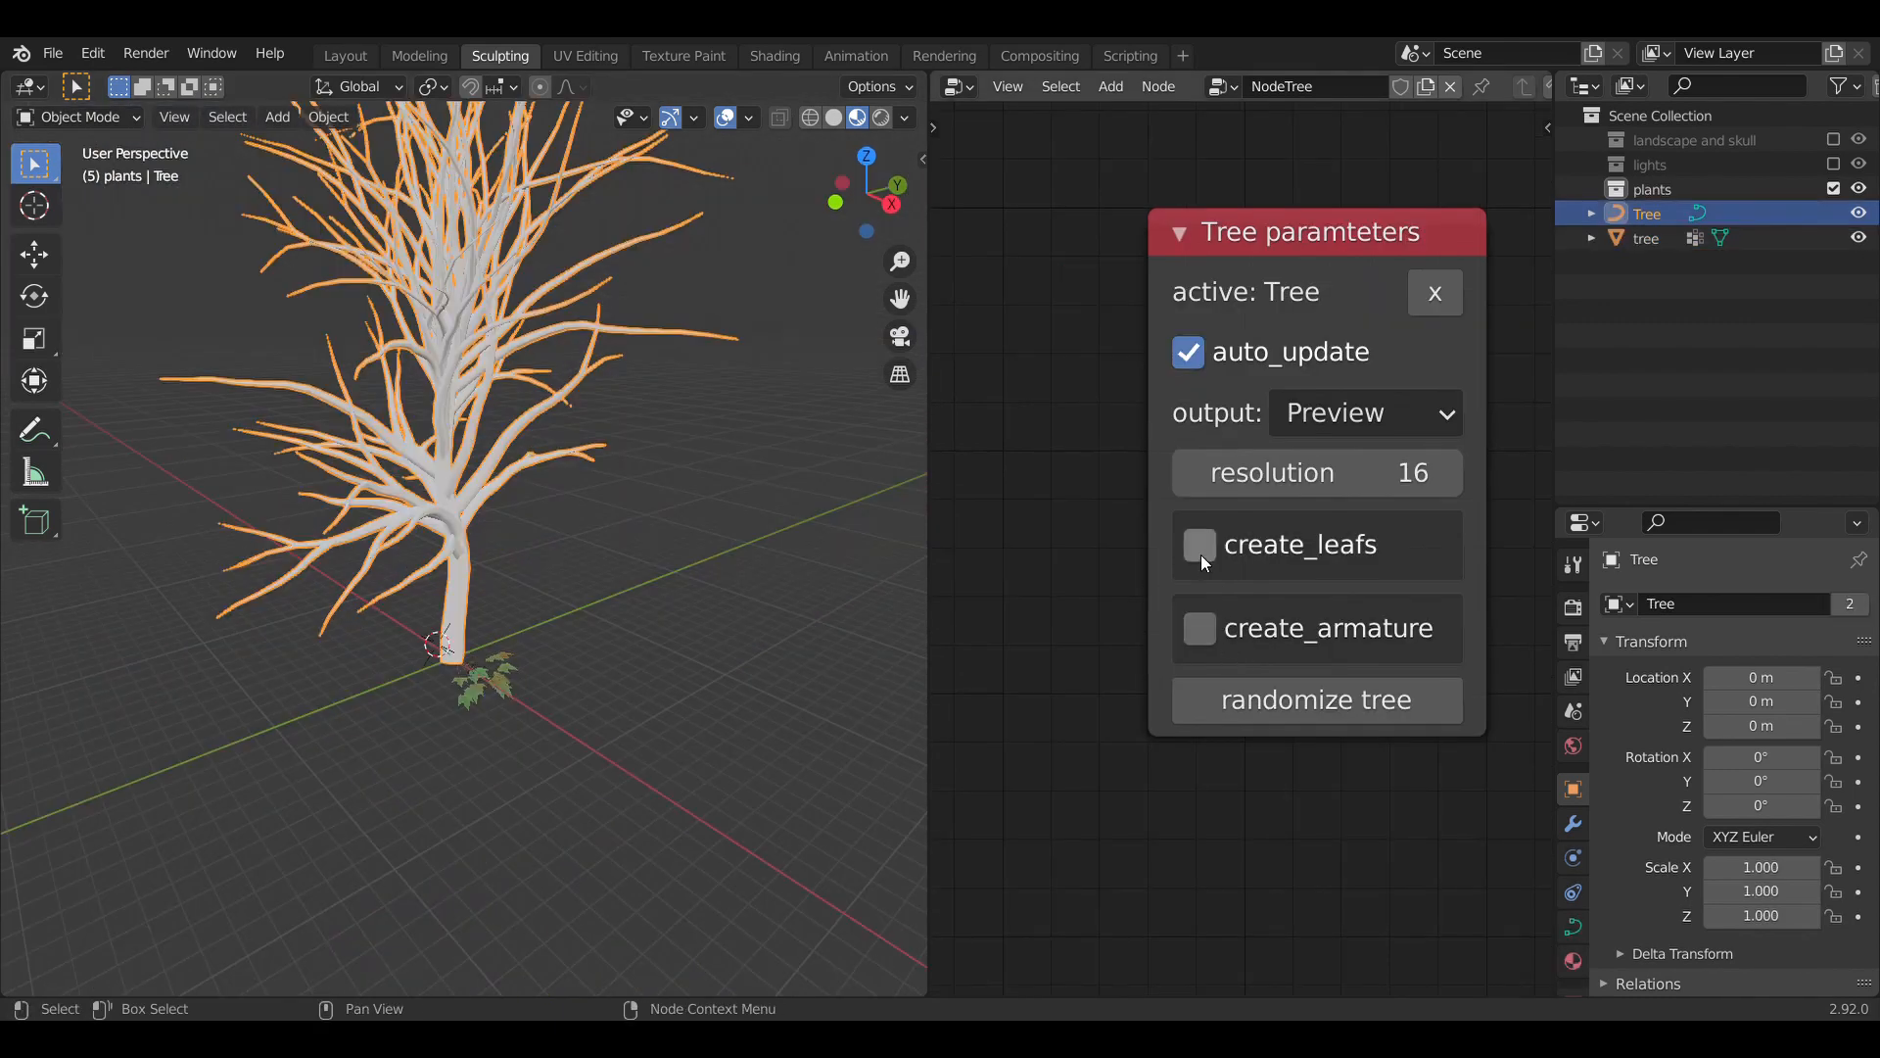
# - Enable create_leafs in the Tree parameters node and pick the generated twig as the leaf object
pyautogui.click(1200, 548)
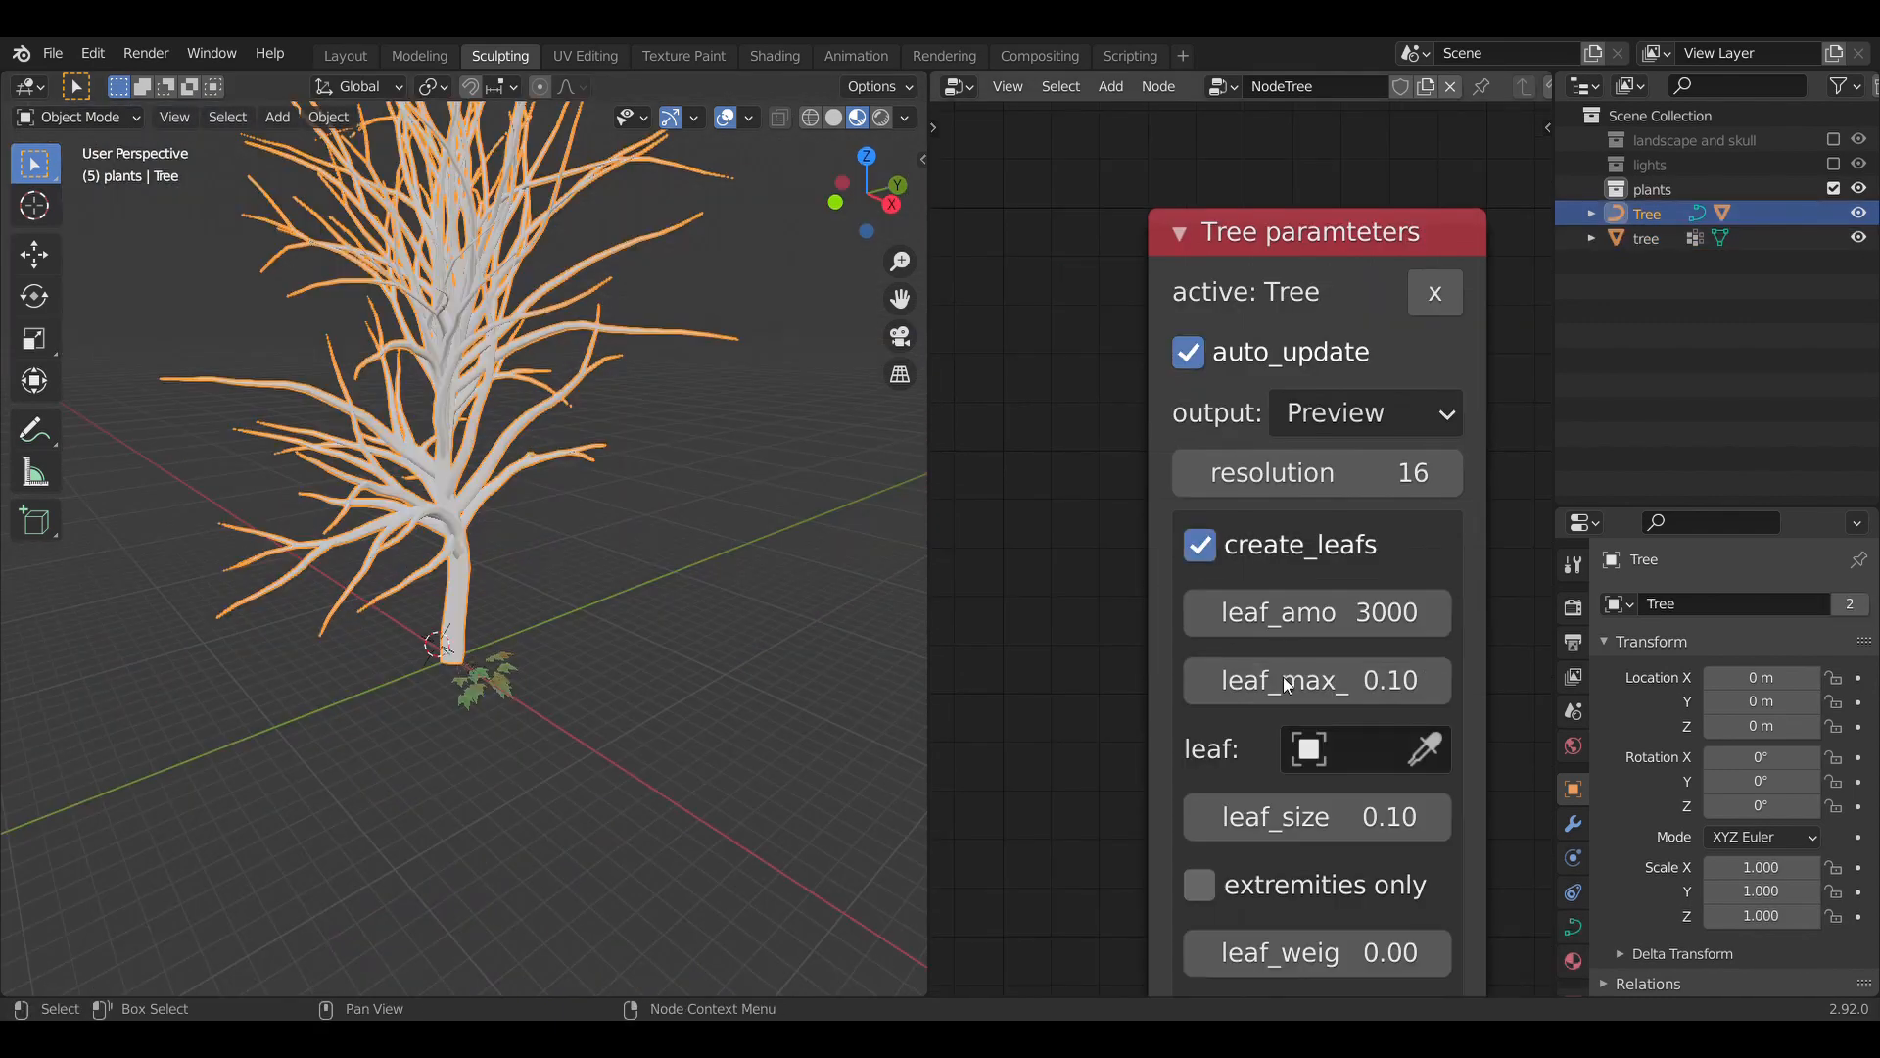
pyautogui.scroll(-2, 1322, 676)
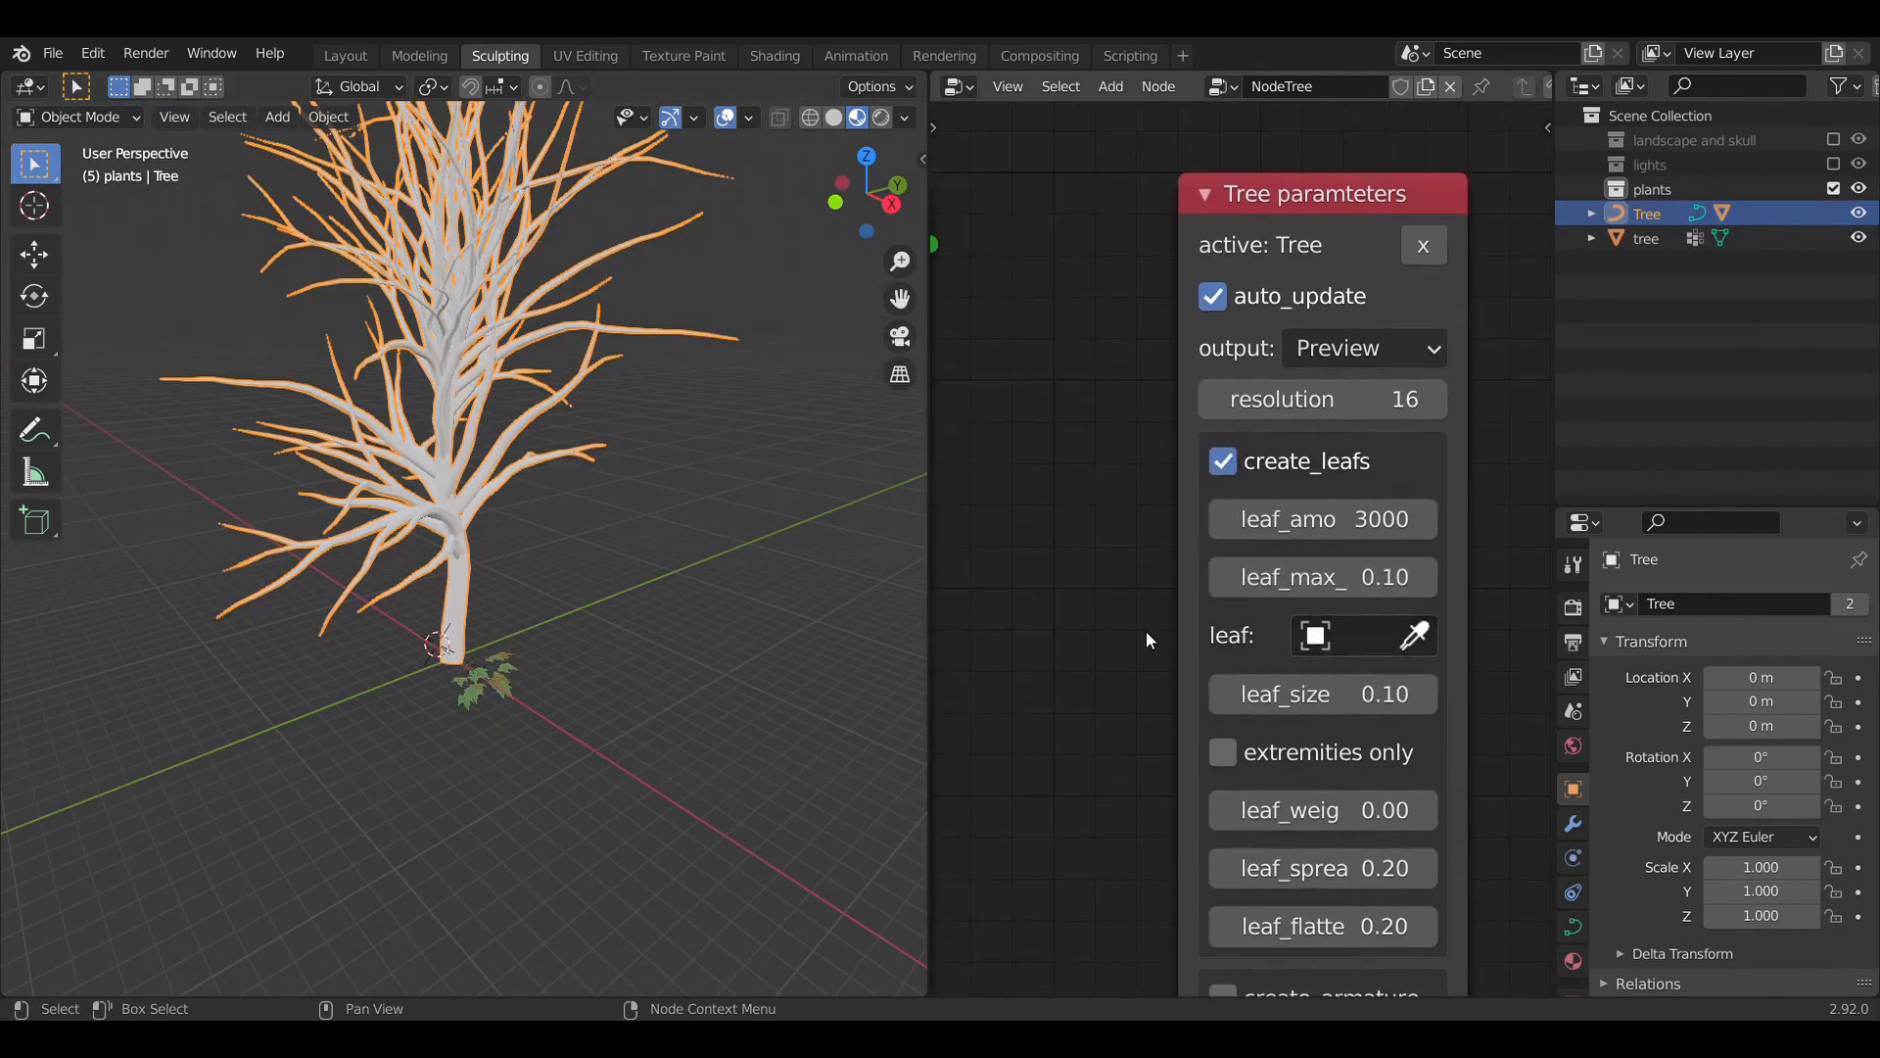
pyautogui.click(659, 530)
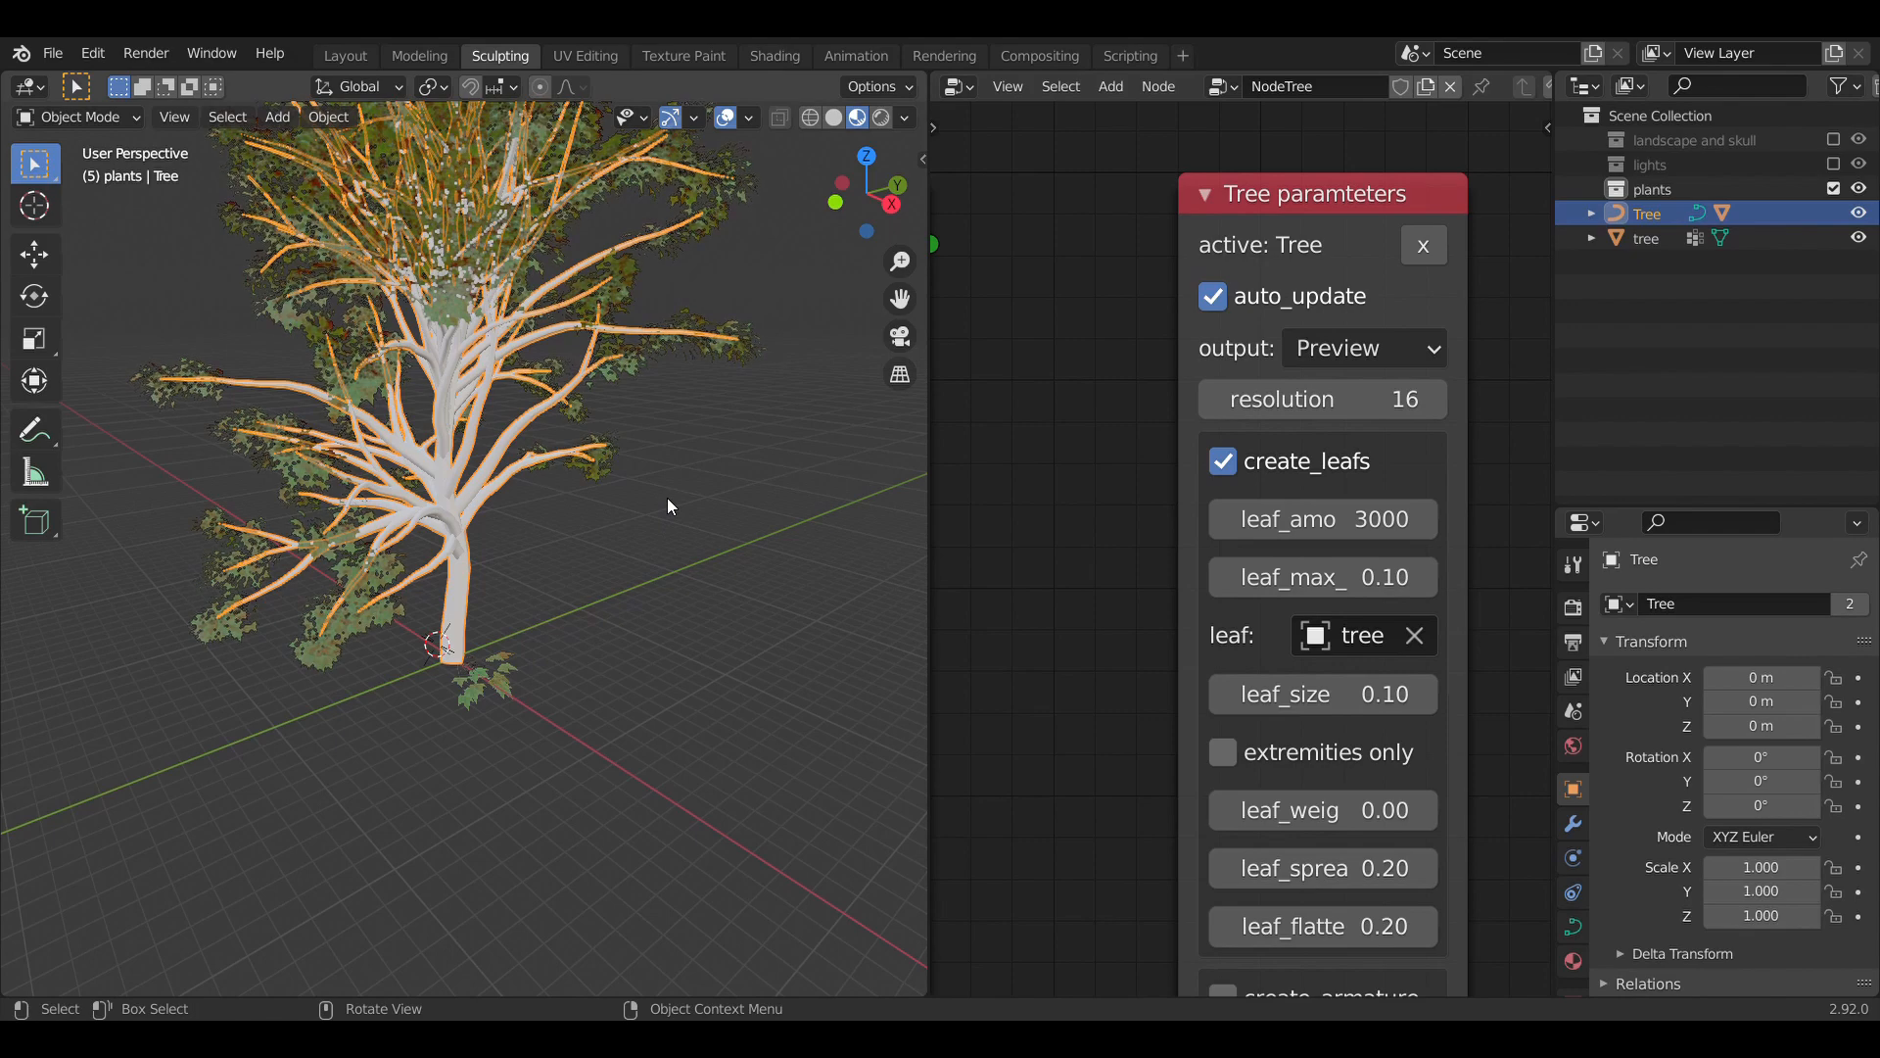
pyautogui.moveTo(584, 501); pyautogui.dragTo(826, 479, button='middle')
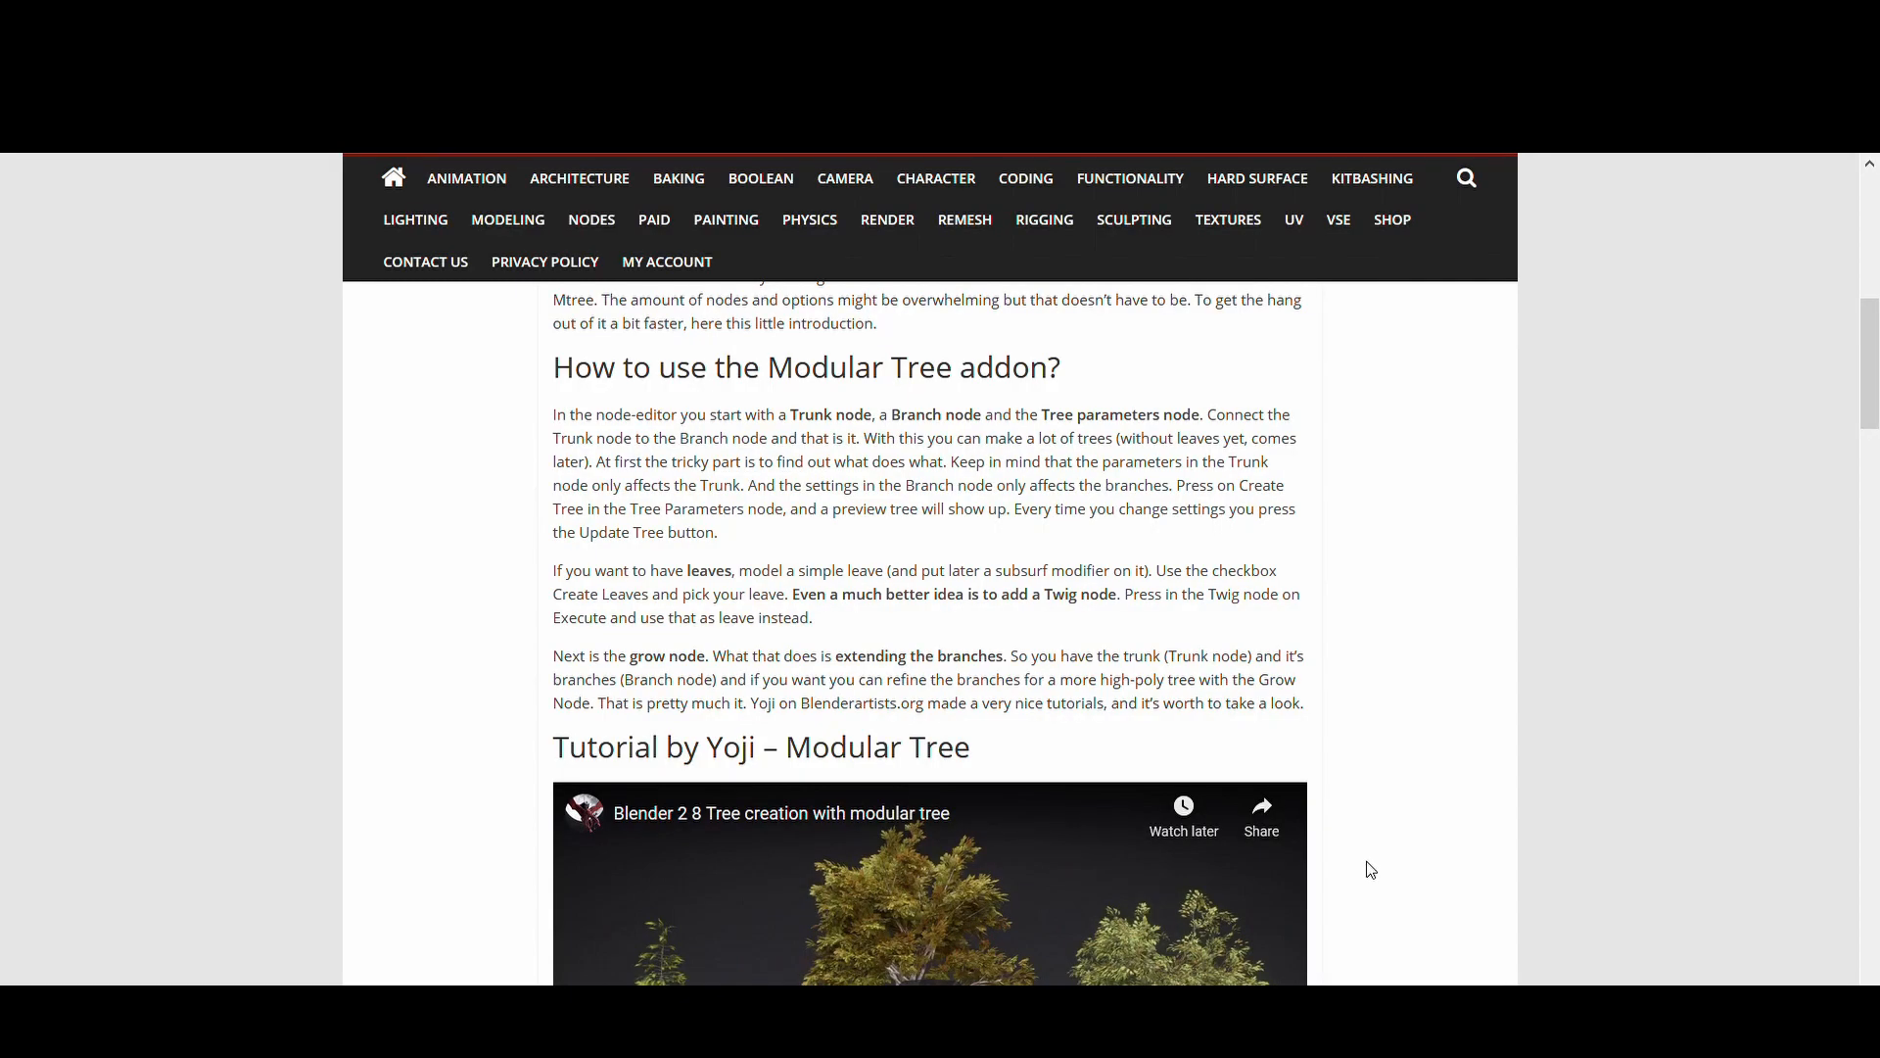
# - Review the Modular Tree add-on's web page for its usage instructions, tutorial video and download section
pyautogui.scroll(-5, 1370, 869)
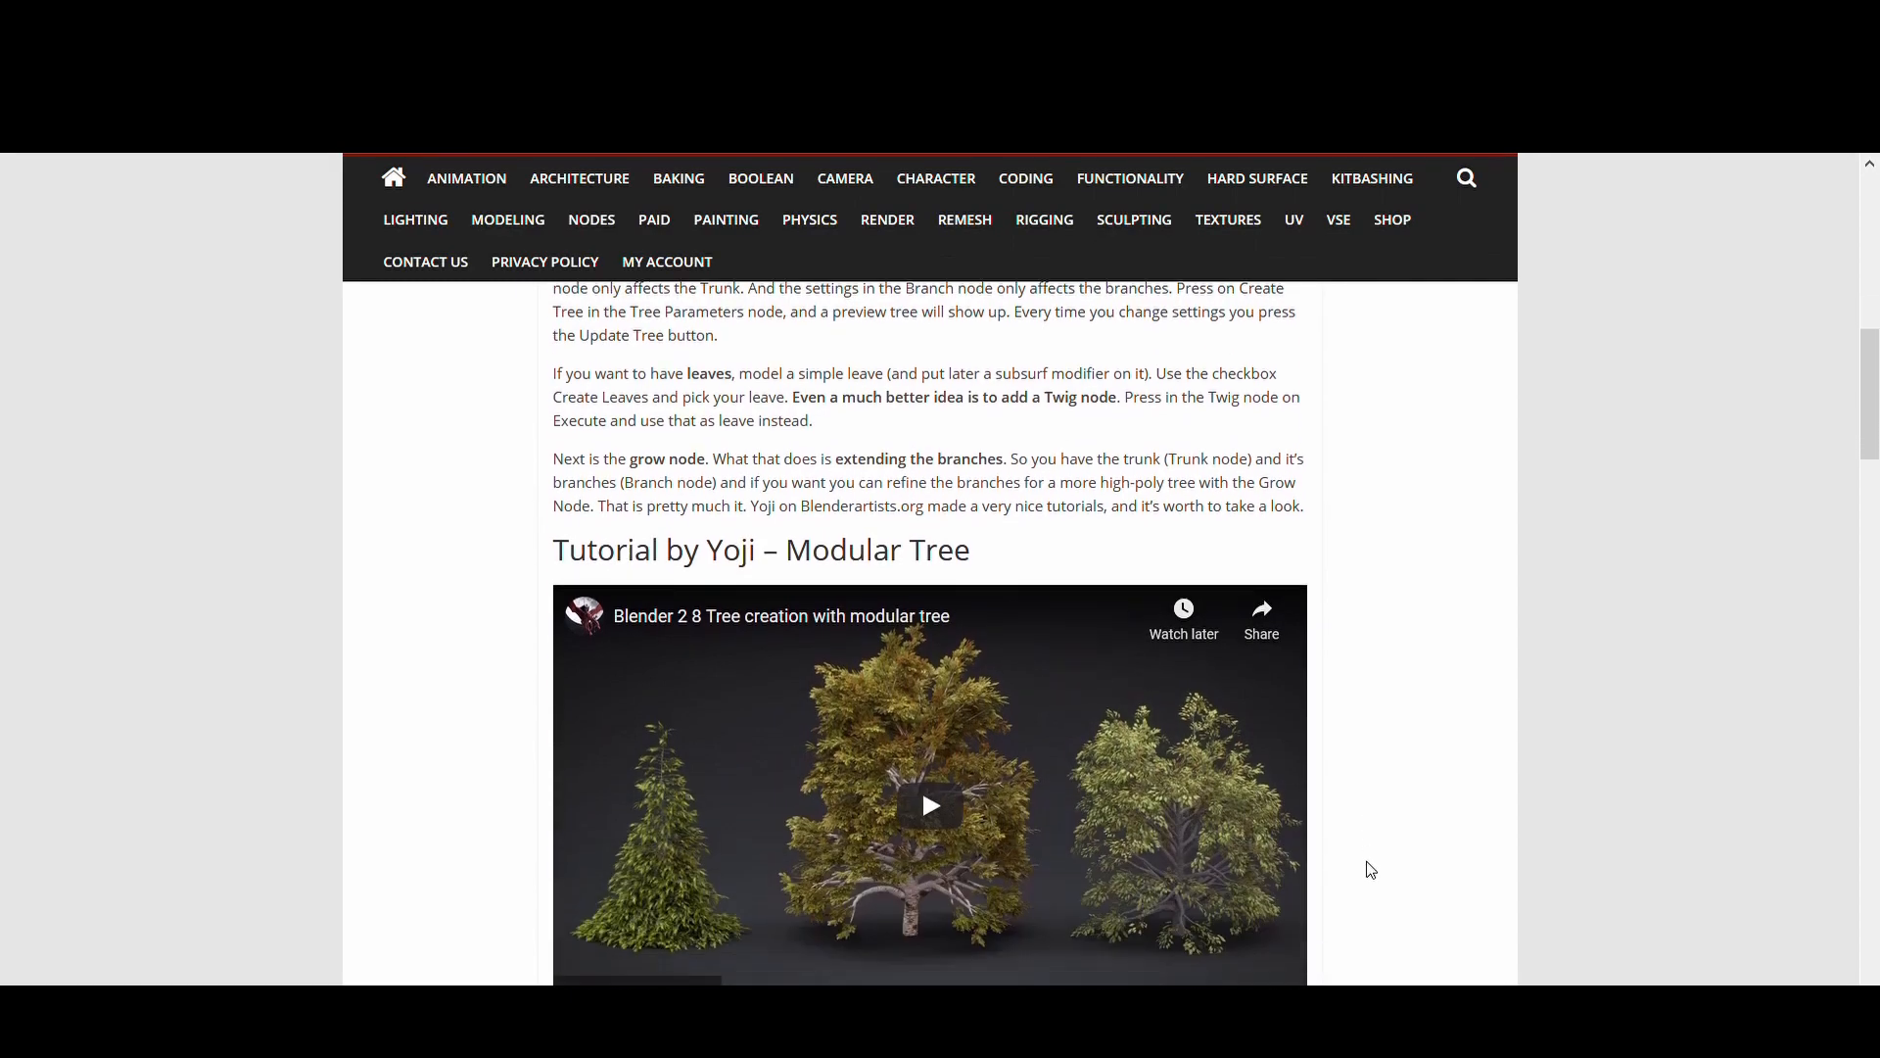
pyautogui.scroll(-1, 1371, 869)
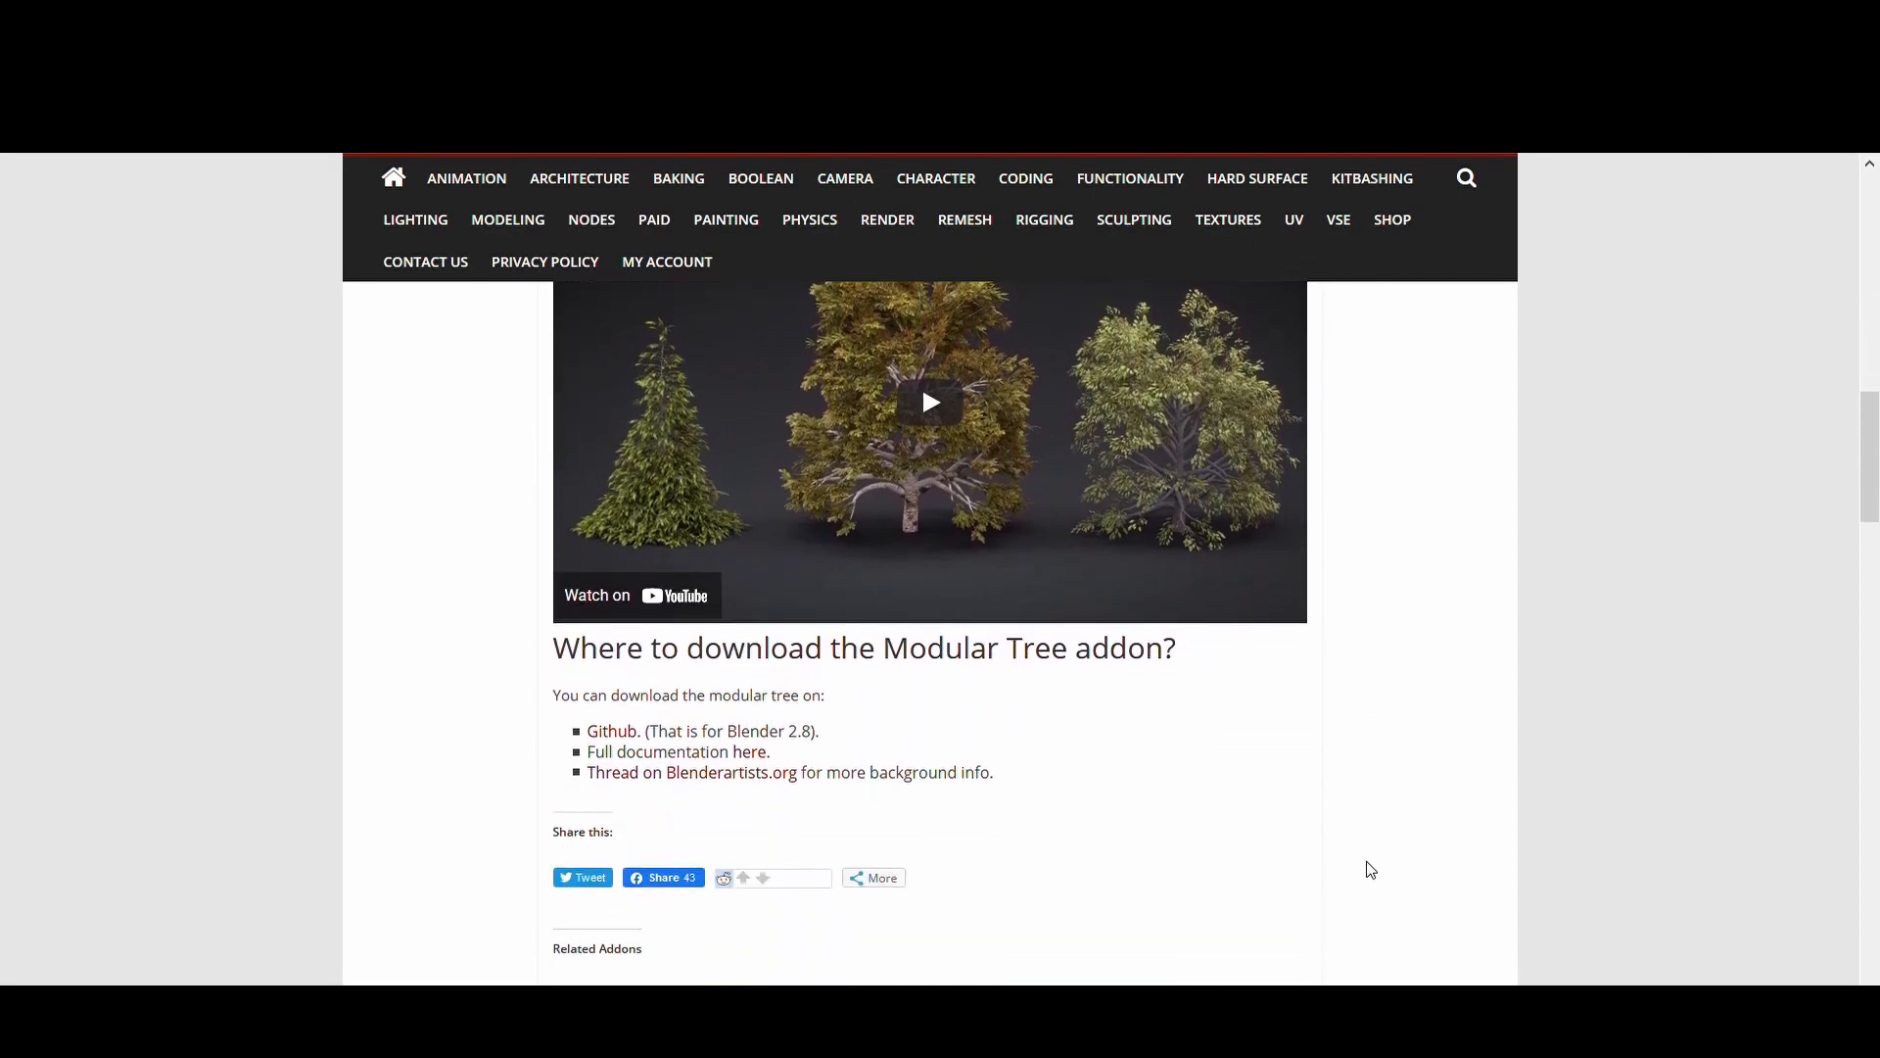
pyautogui.scroll(6, 1370, 870)
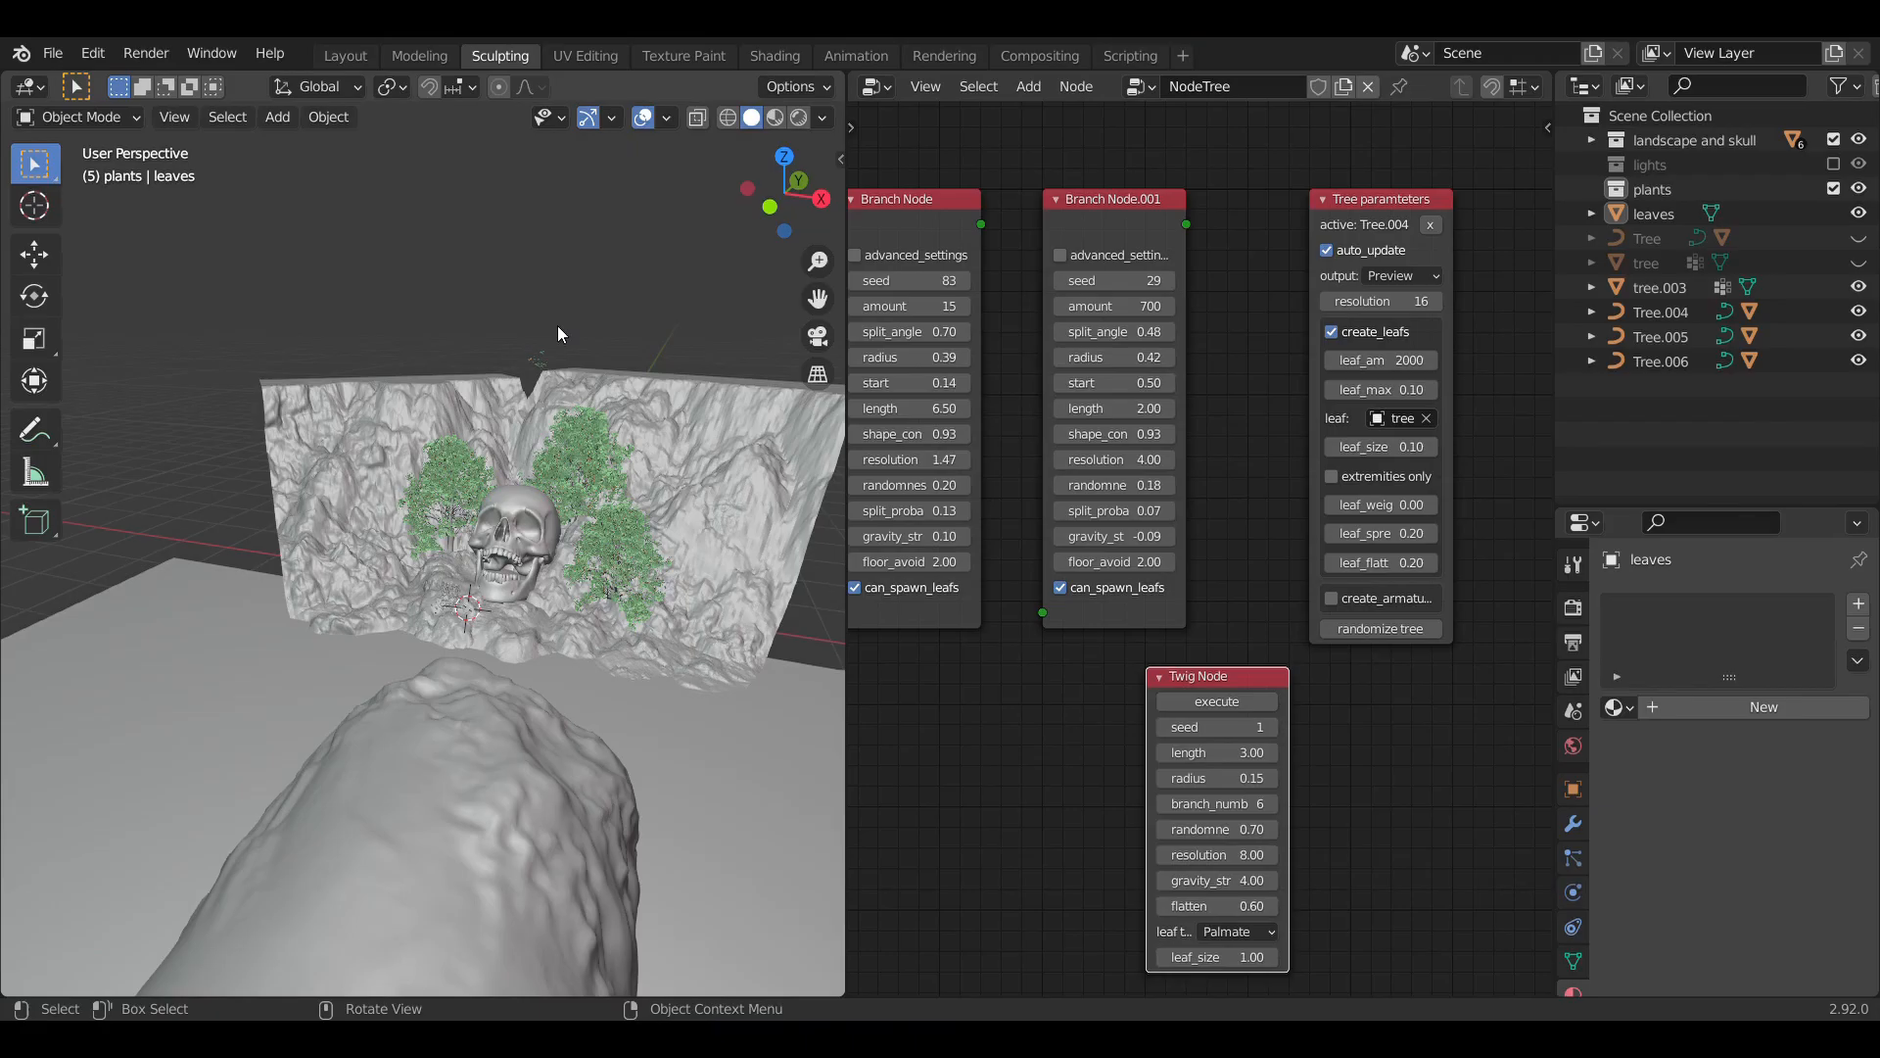
# - Add a Sapling Tree Gen curve to the landscape scene in Blender
pyautogui.hotkey('shift', 'a')
pyautogui.moveTo(556, 325)
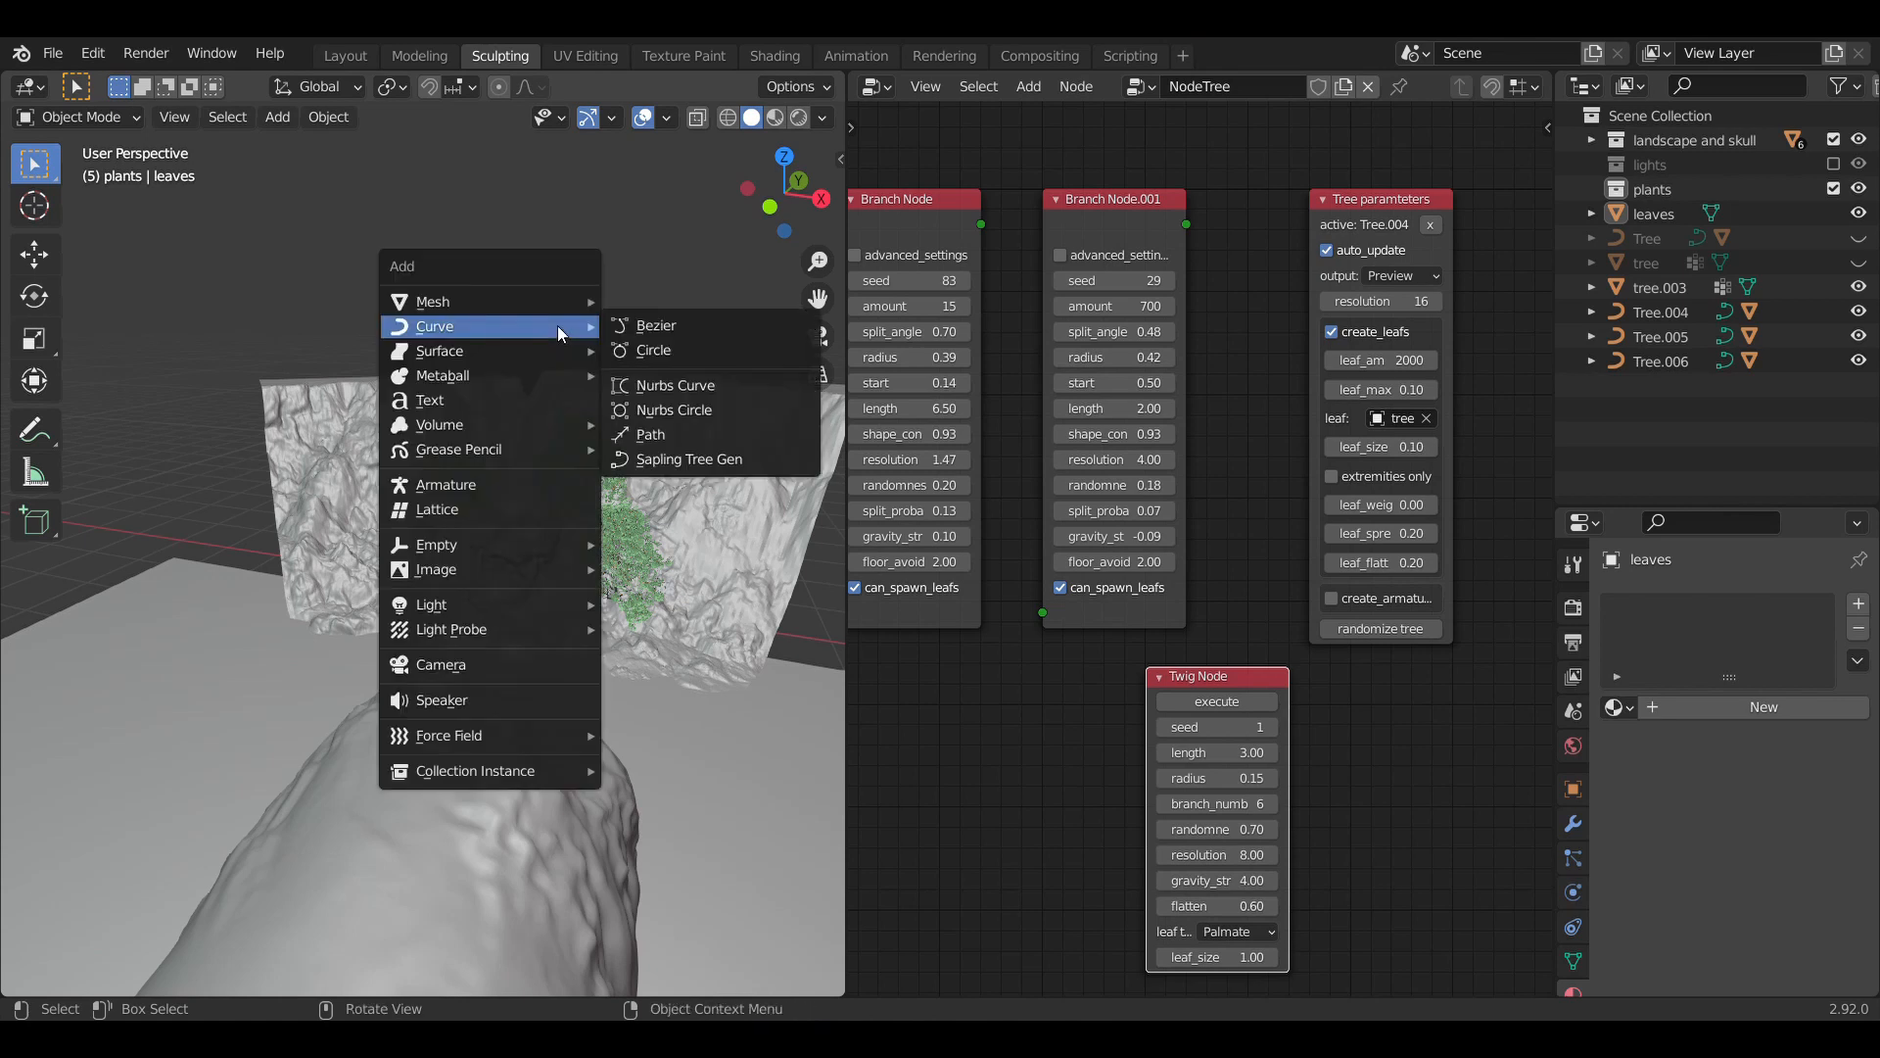
pyautogui.click(716, 462)
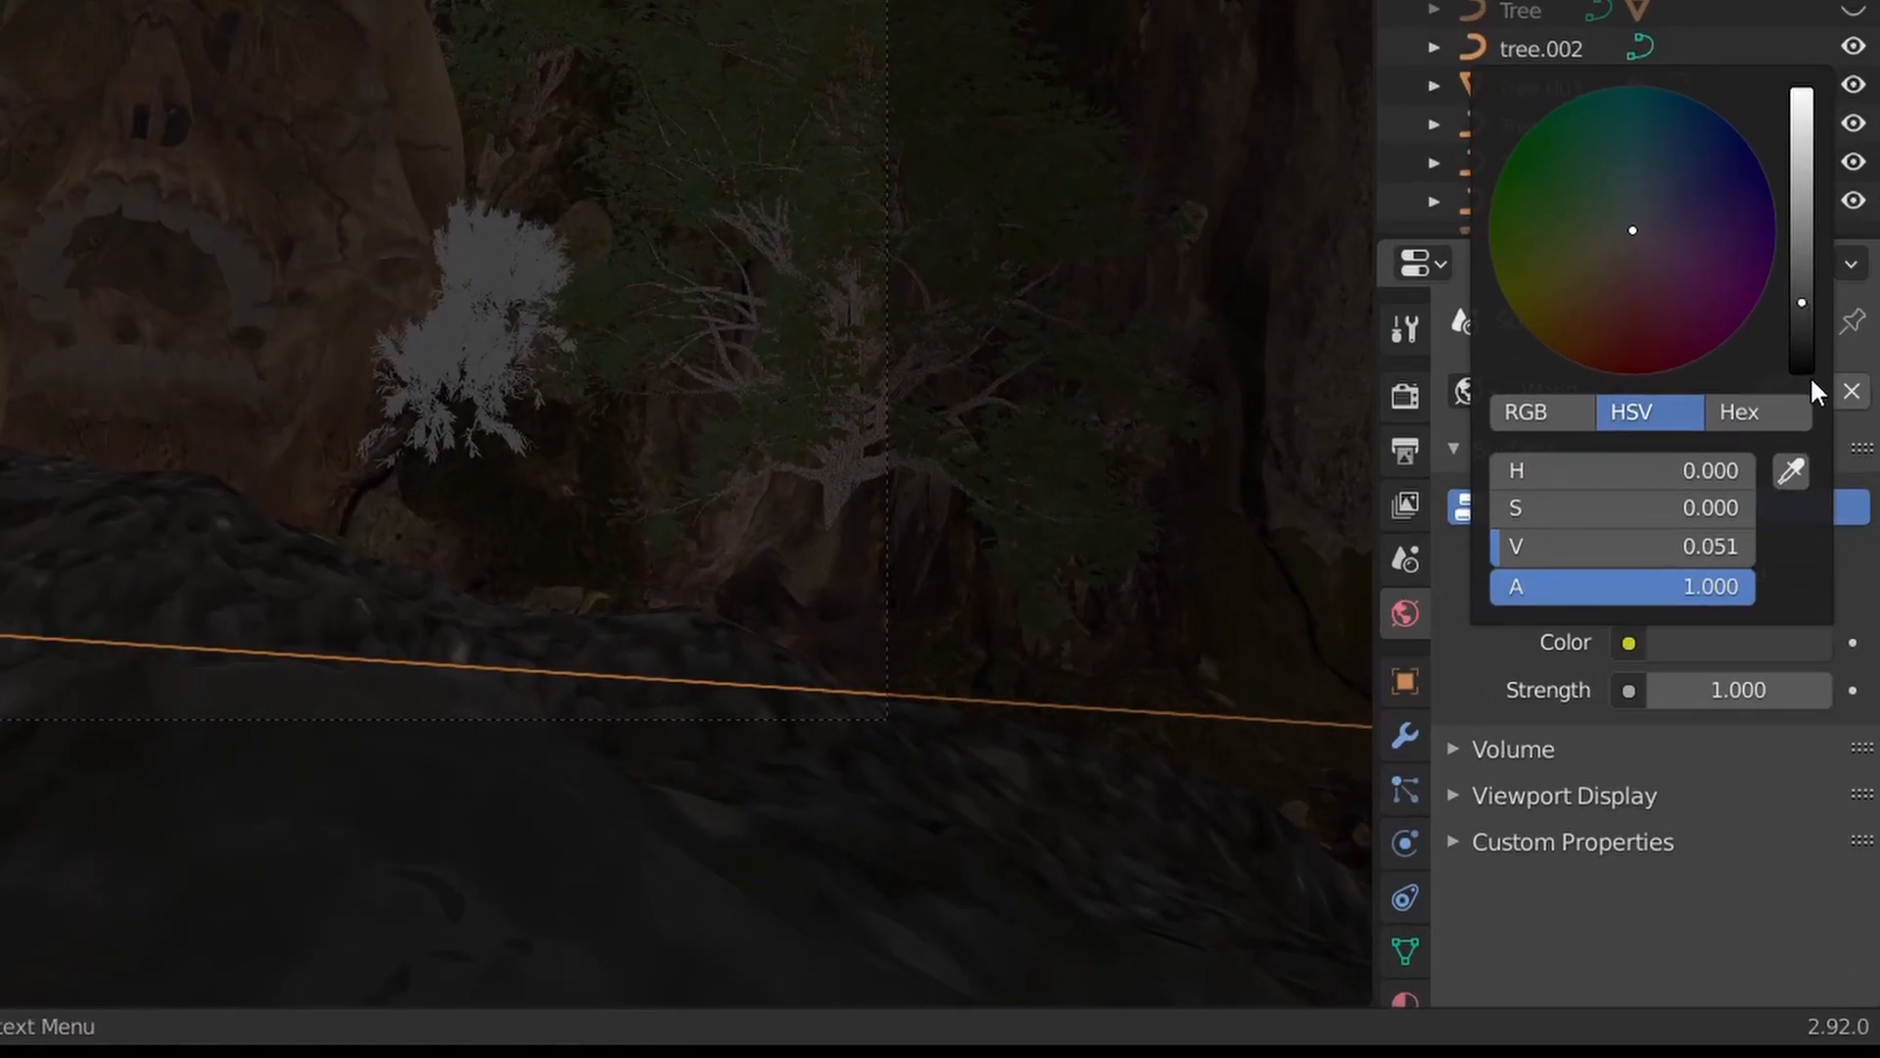
# - Darken the world background color, and add a Spot light above the skull, raised along the global Z axis
pyautogui.moveTo(1810, 375); pyautogui.dragTo(1810, 374)
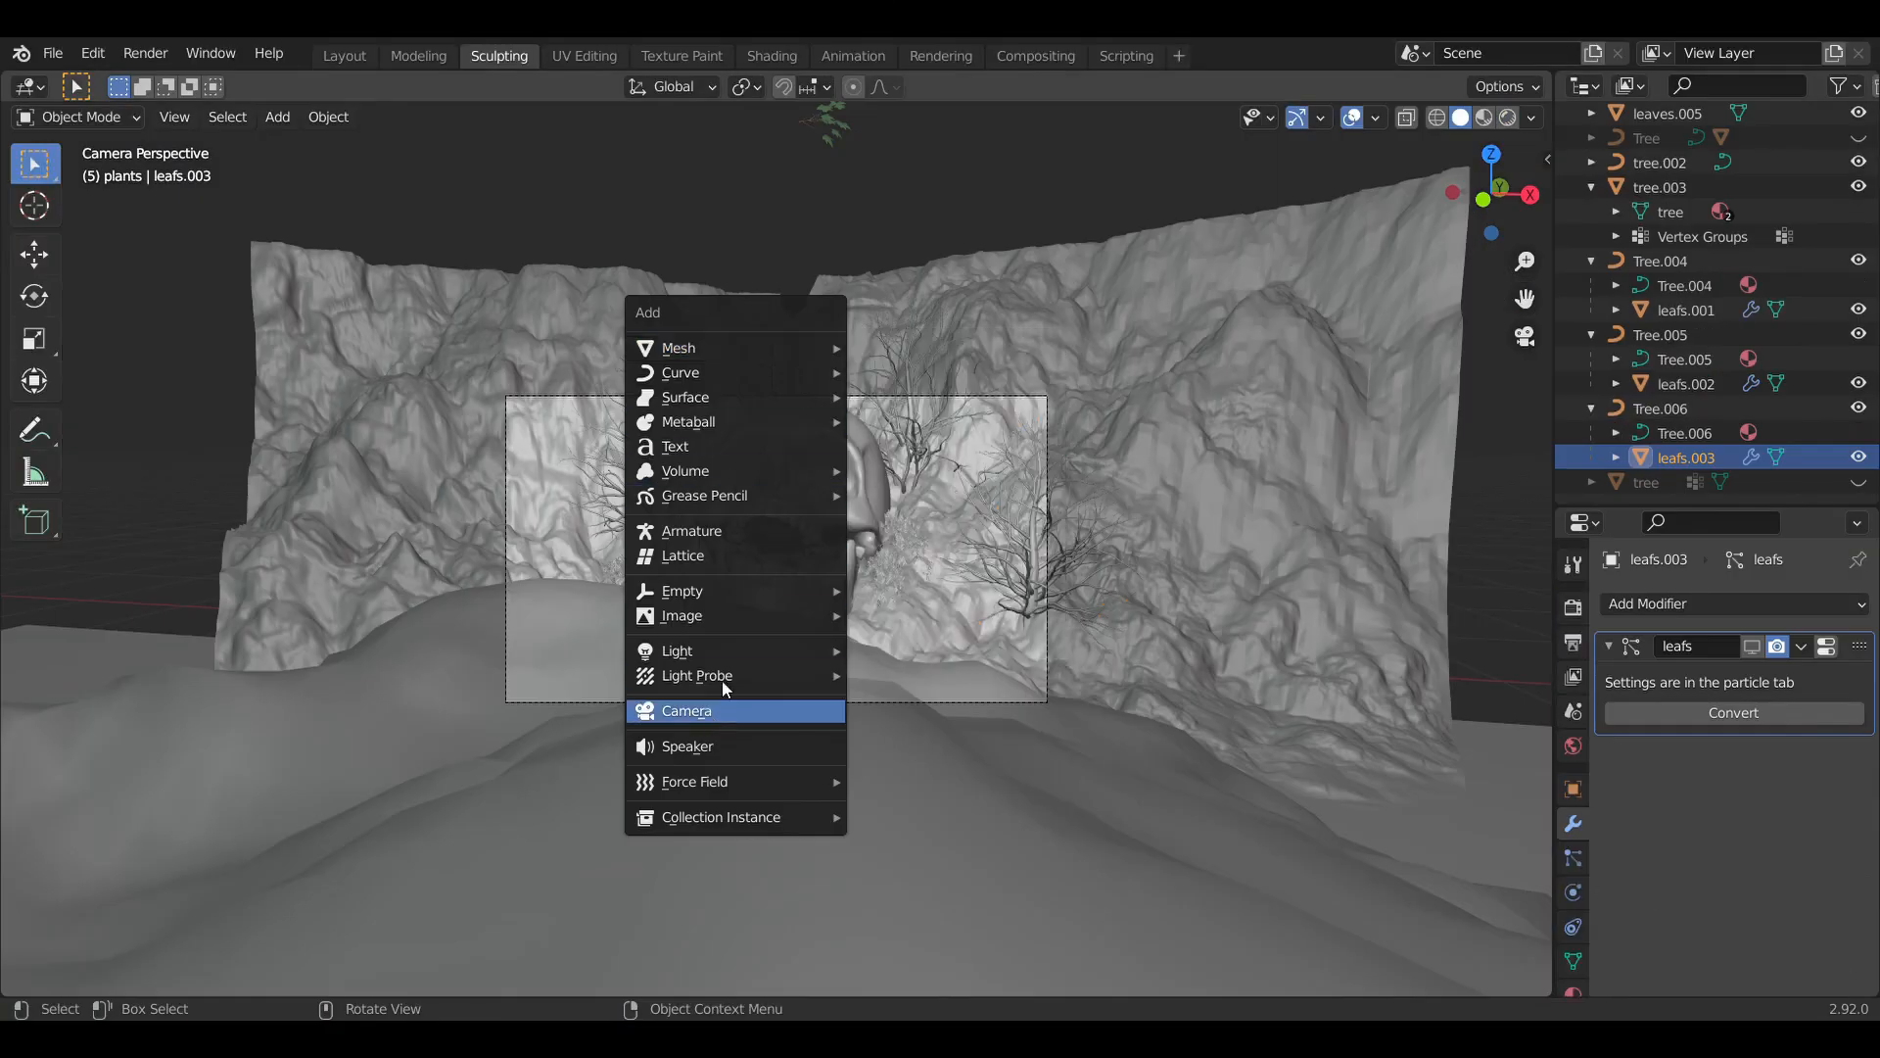
pyautogui.moveTo(705, 651)
pyautogui.click(916, 697)
pyautogui.press('g')
pyautogui.press('z')
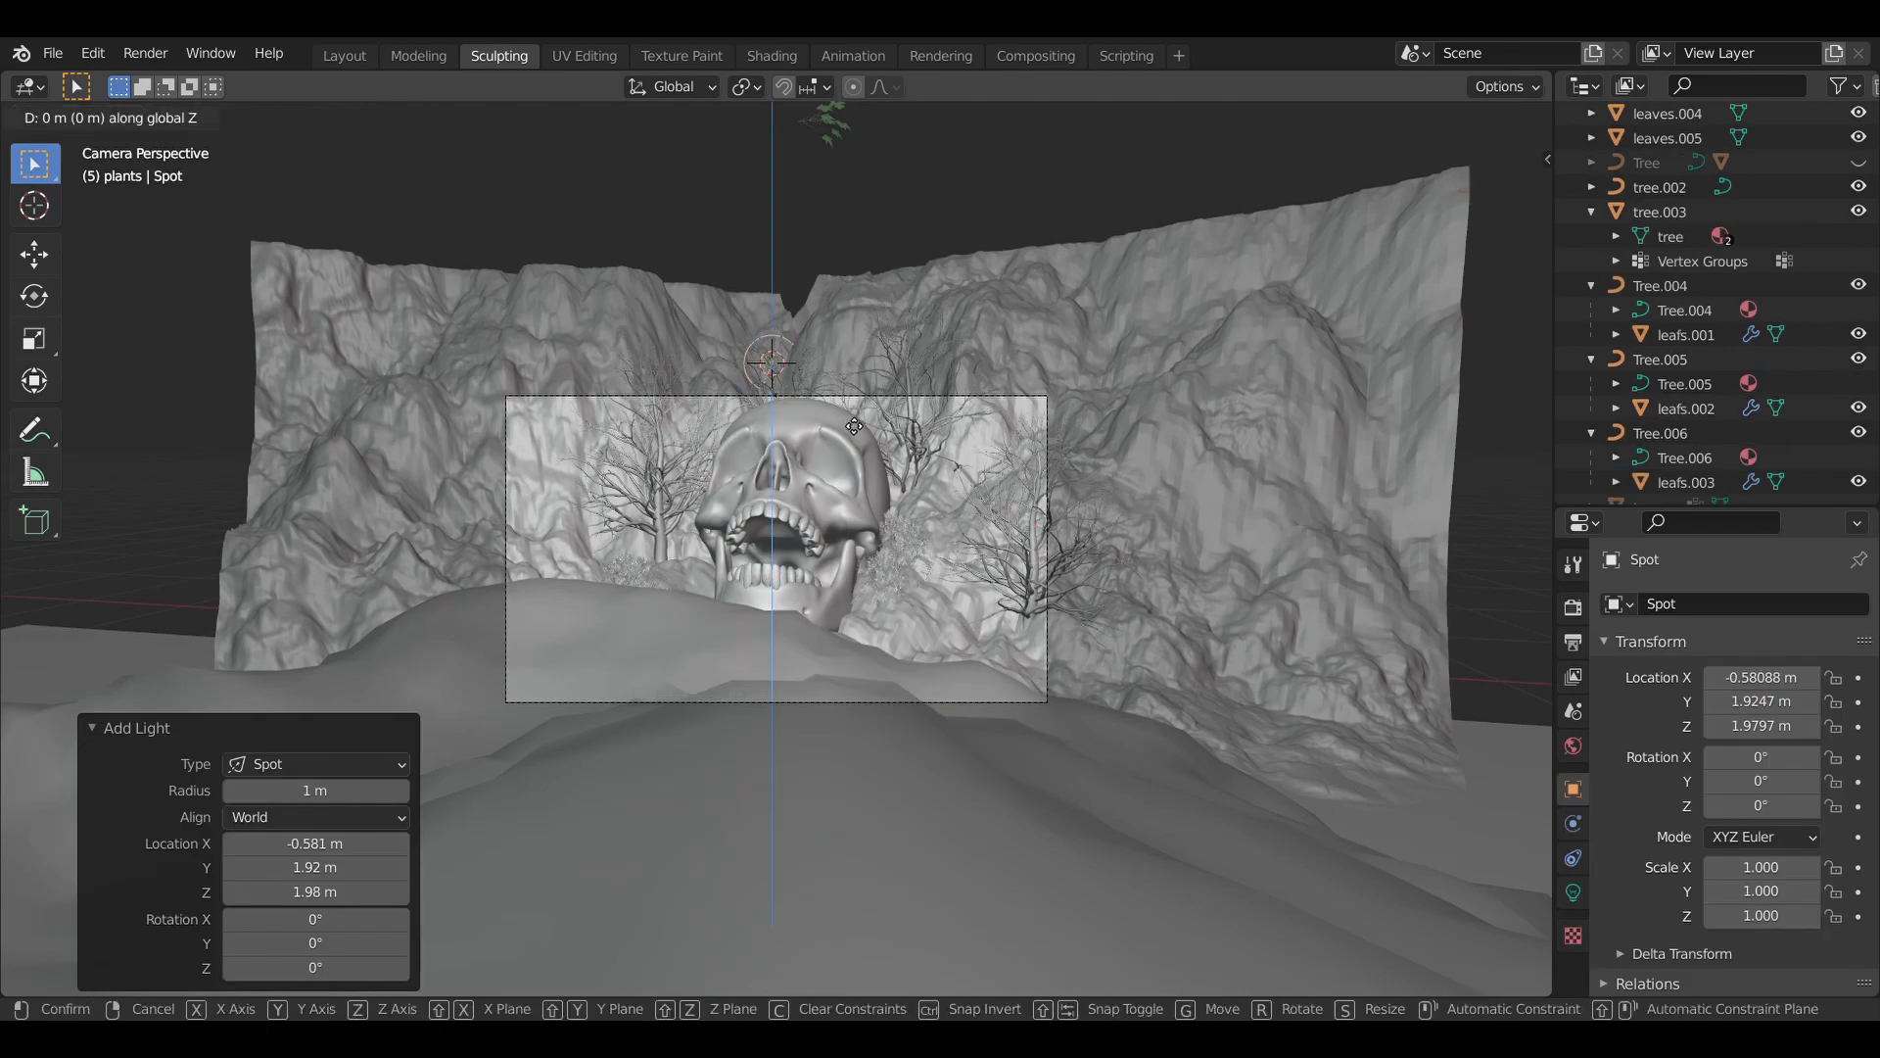
pyautogui.click(866, 220)
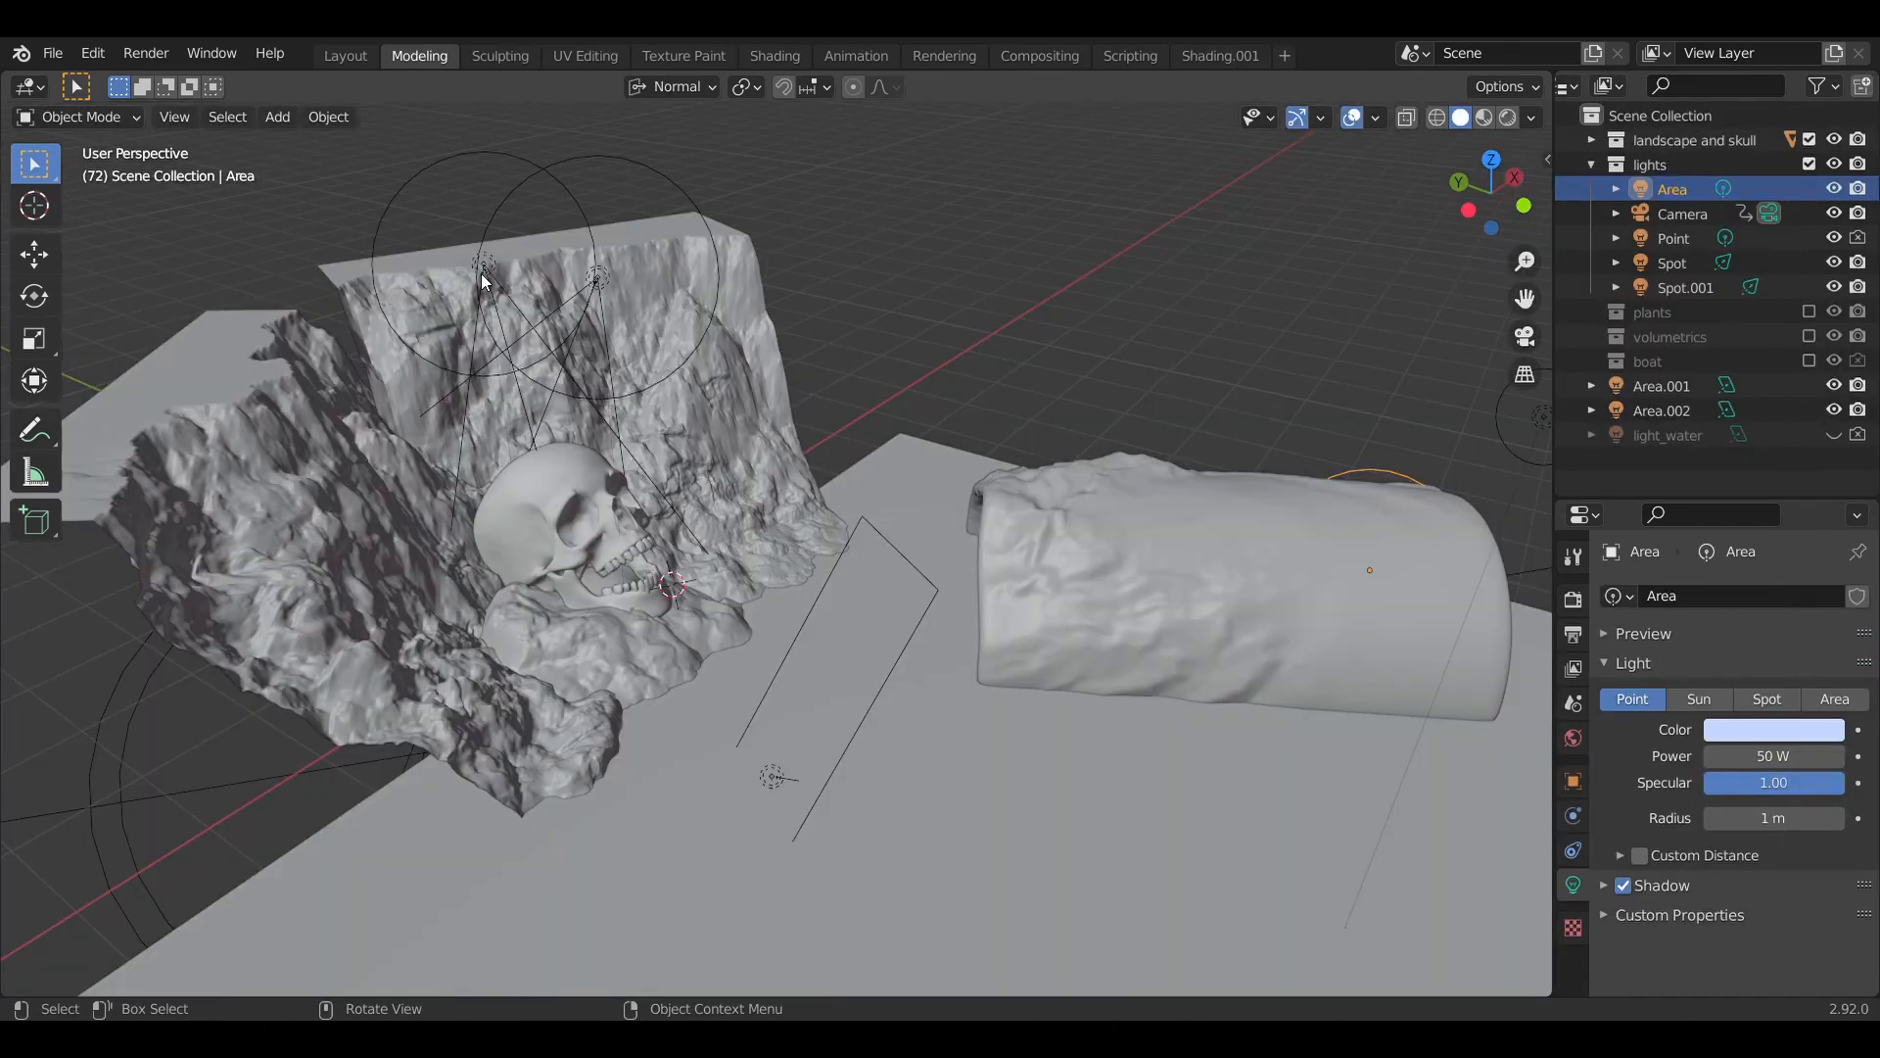
# - Examine the scene's lights one by one: the spots above the skull, the area lights and the point light in the cave
pyautogui.click(529, 284)
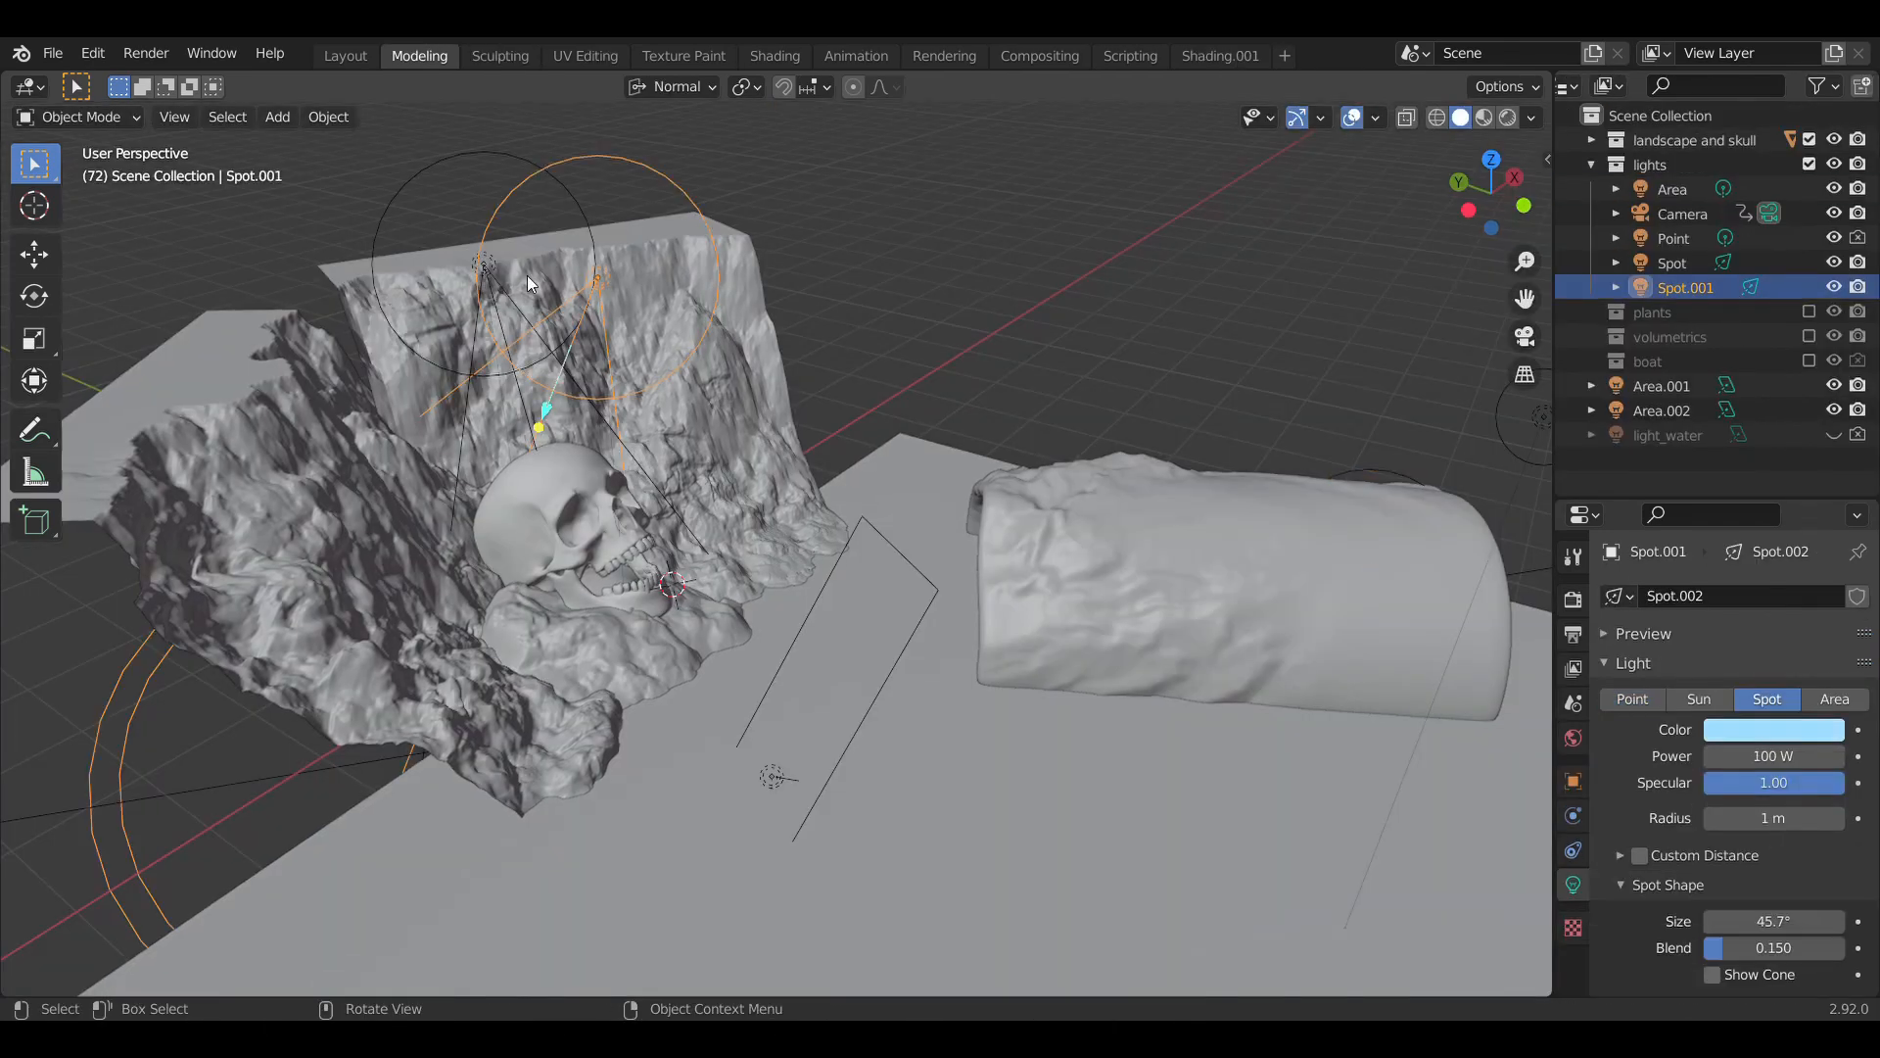
pyautogui.click(473, 271)
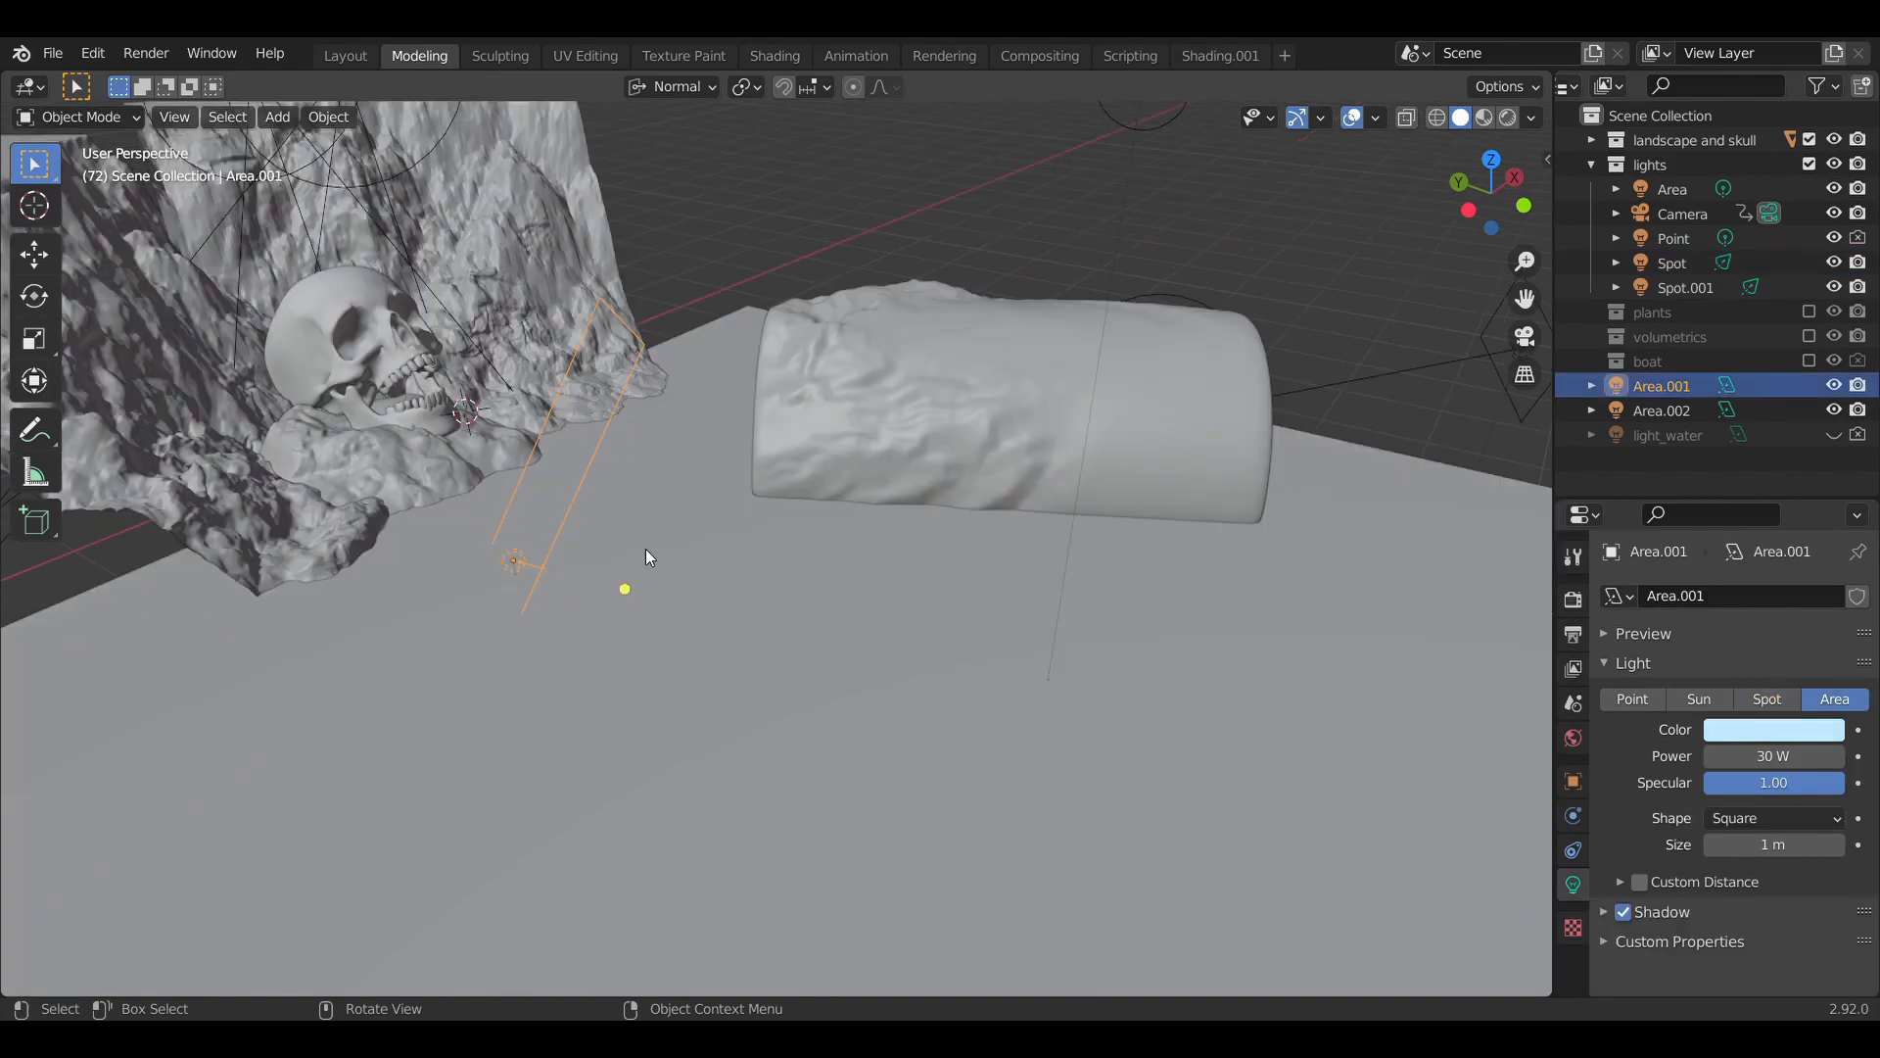
pyautogui.moveTo(1060, 531); pyautogui.dragTo(855, 539, button='middle')
pyautogui.scroll(2, 855, 539)
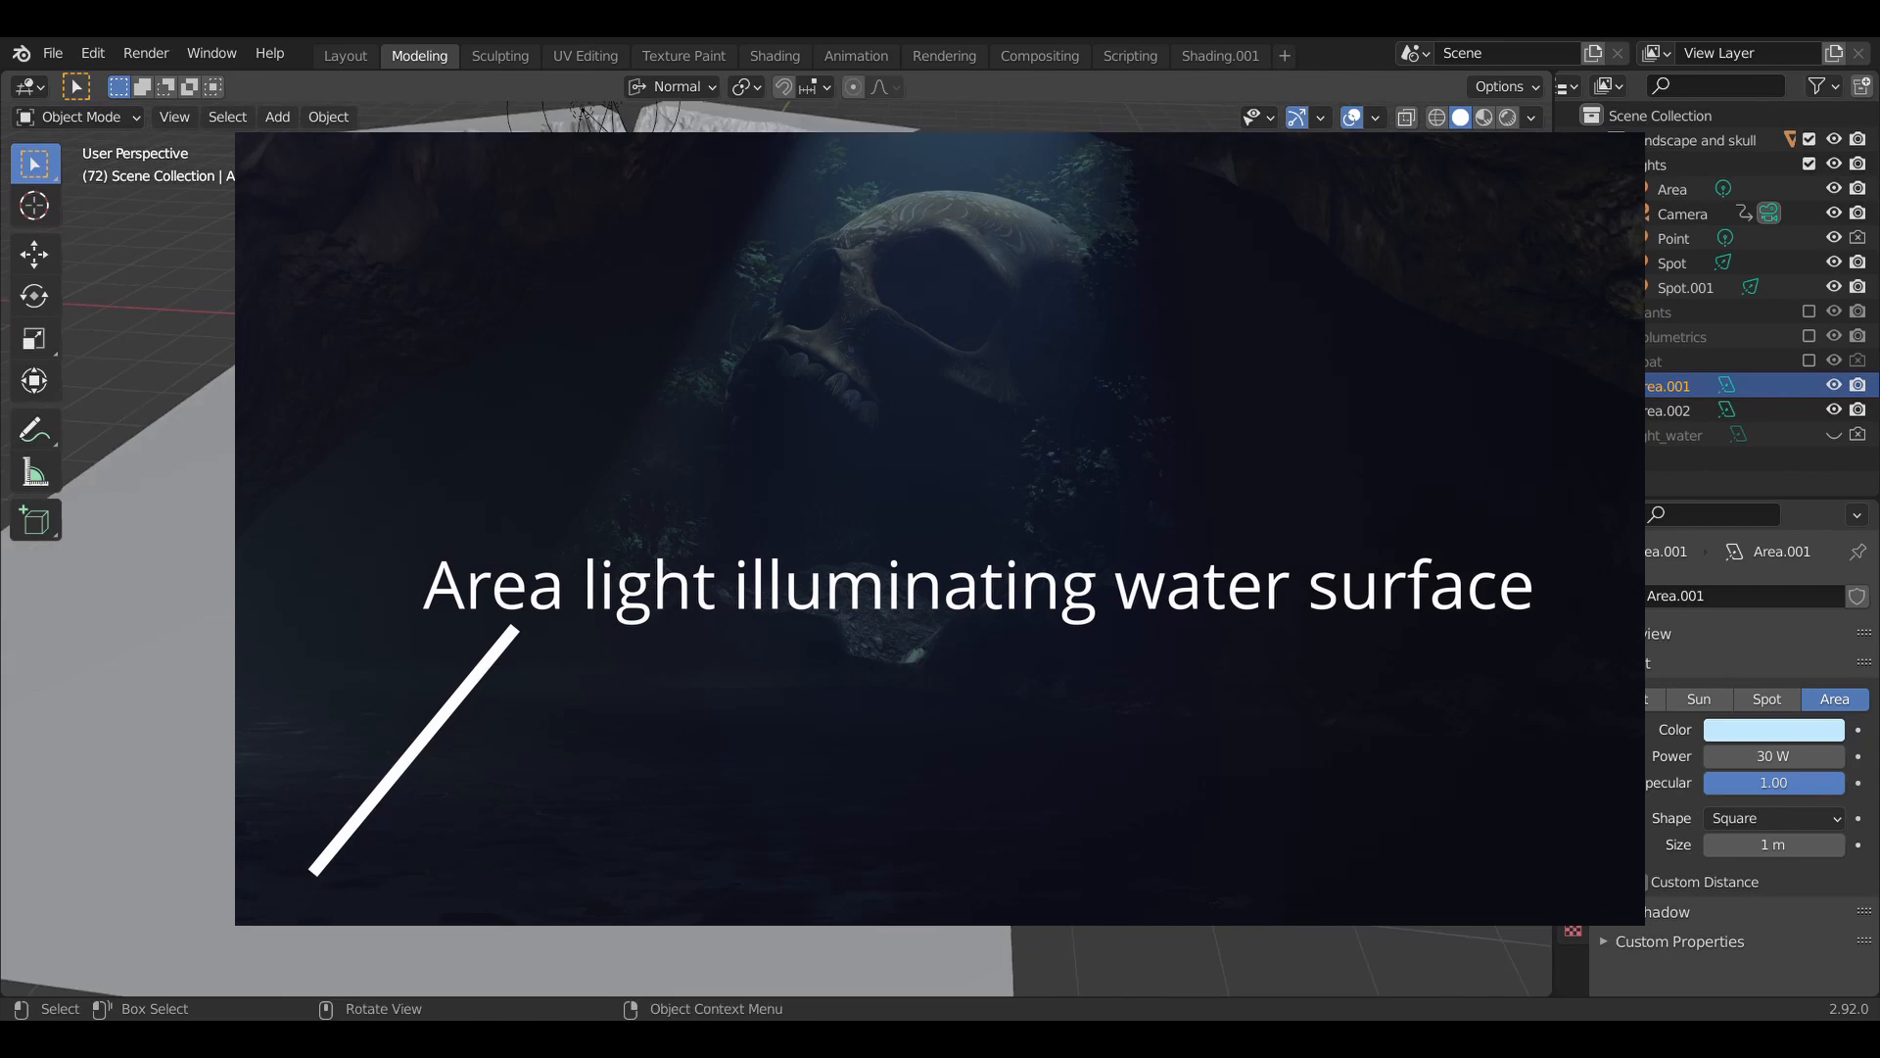
pyautogui.scroll(1, 855, 539)
pyautogui.keyDown('shift'); pyautogui.moveTo(881, 627); pyautogui.dragTo(905, 585, button='middle'); pyautogui.keyUp('shift')
pyautogui.click(907, 497)
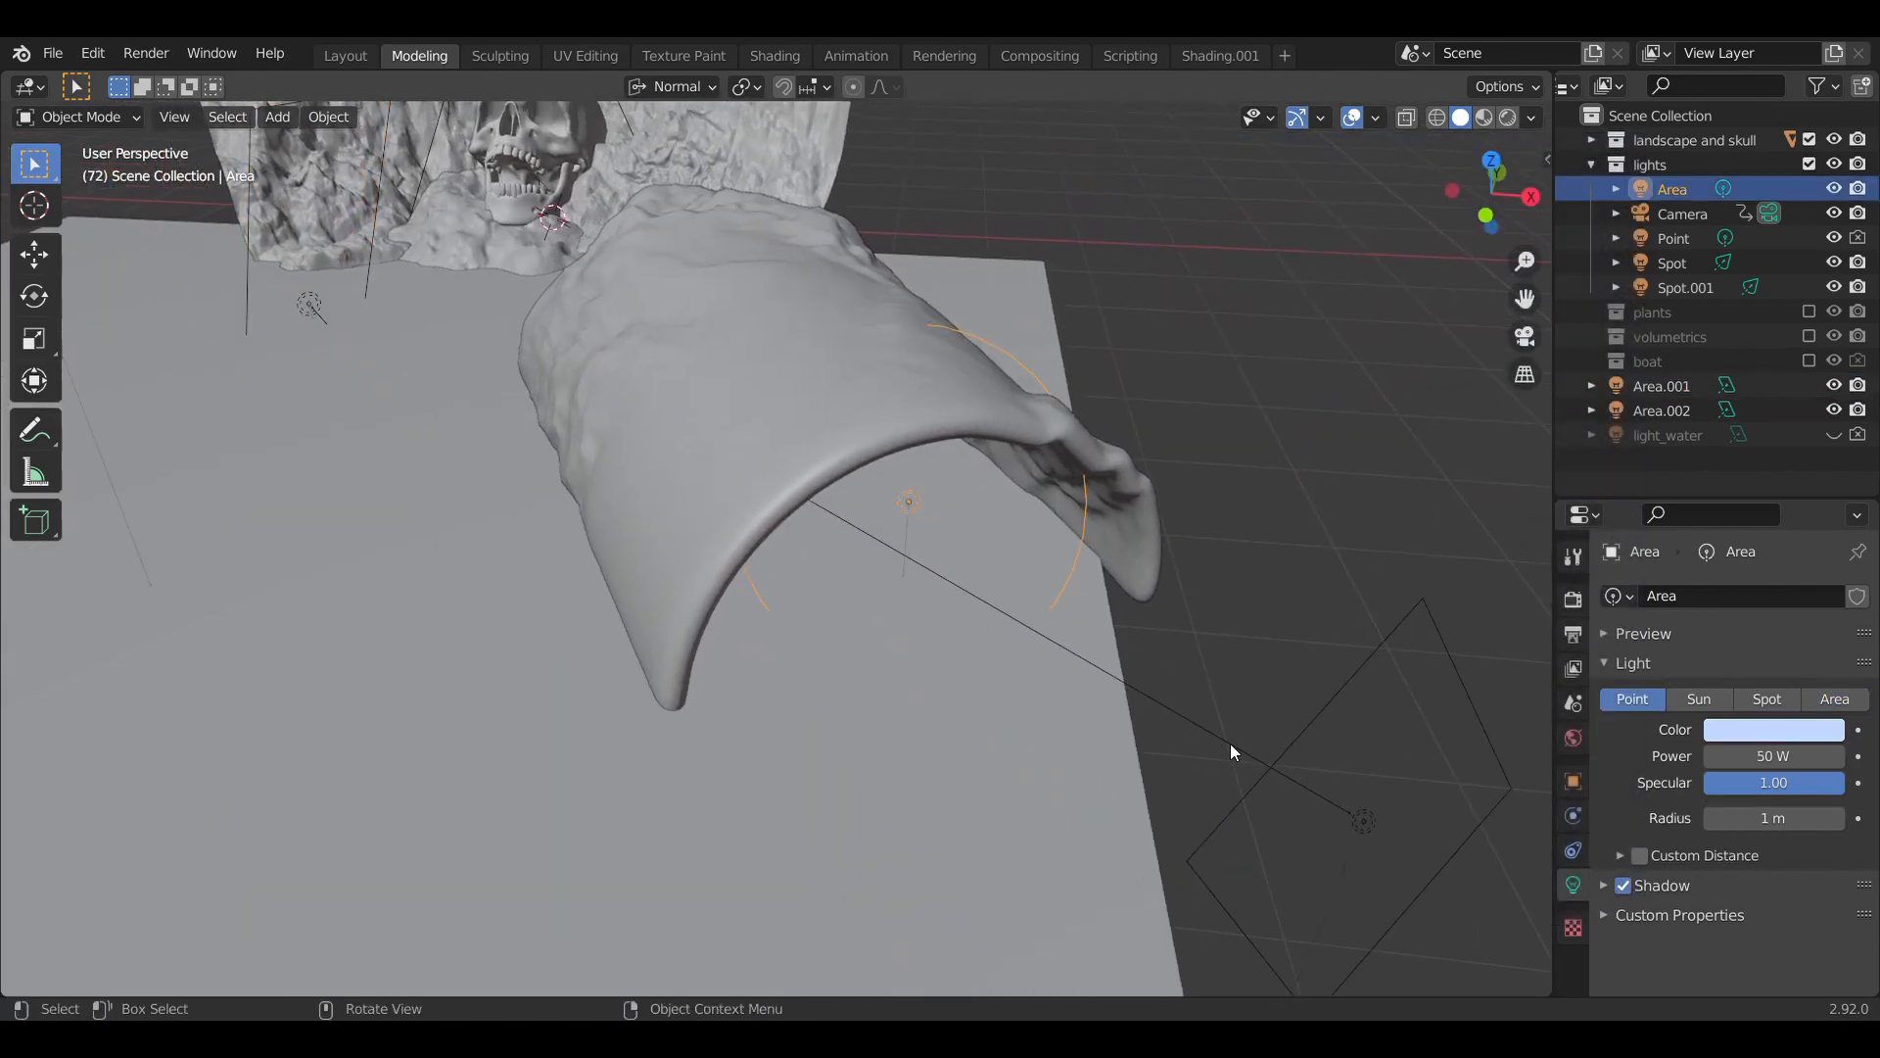
pyautogui.click(1367, 812)
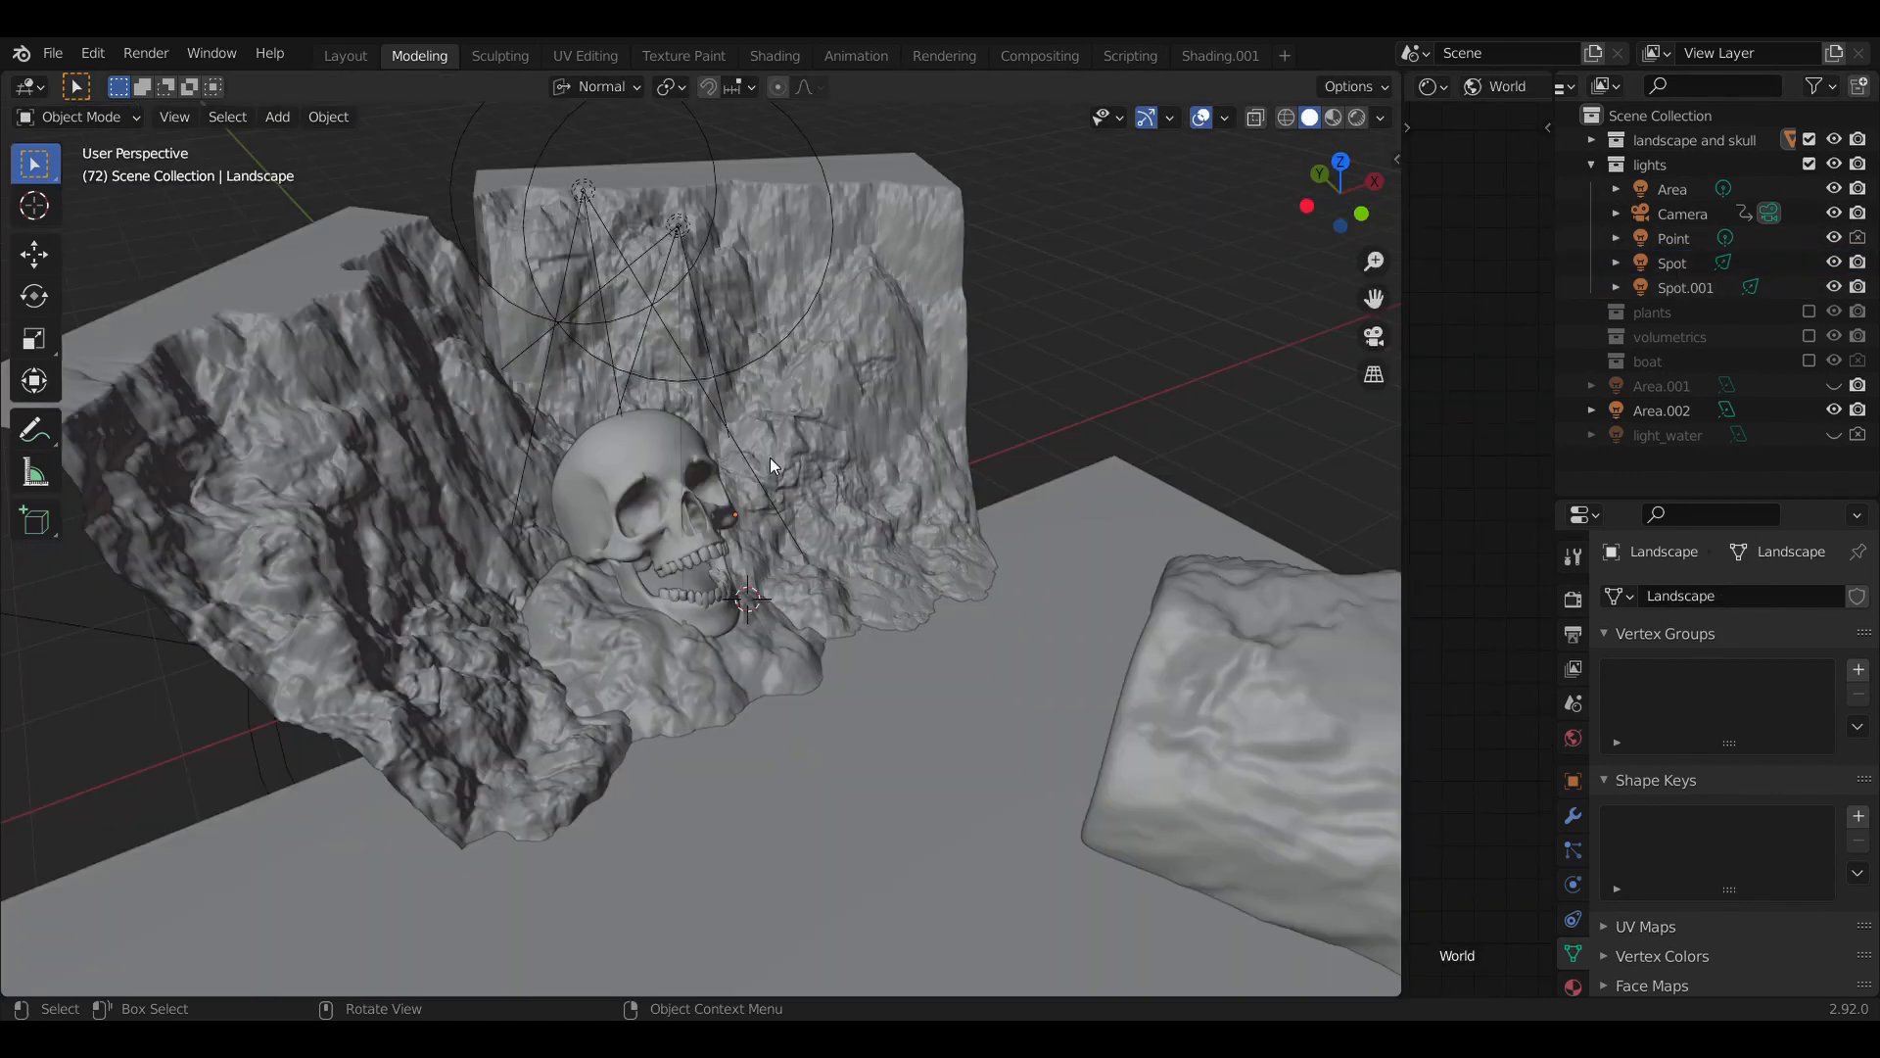
# - Add a cube at the 3D cursor and scale it up to about 2.8 around the skull landscape
pyautogui.hotkey('shift', 'a')
pyautogui.moveTo(638, 443)
pyautogui.click(750, 473)
pyautogui.press('s')
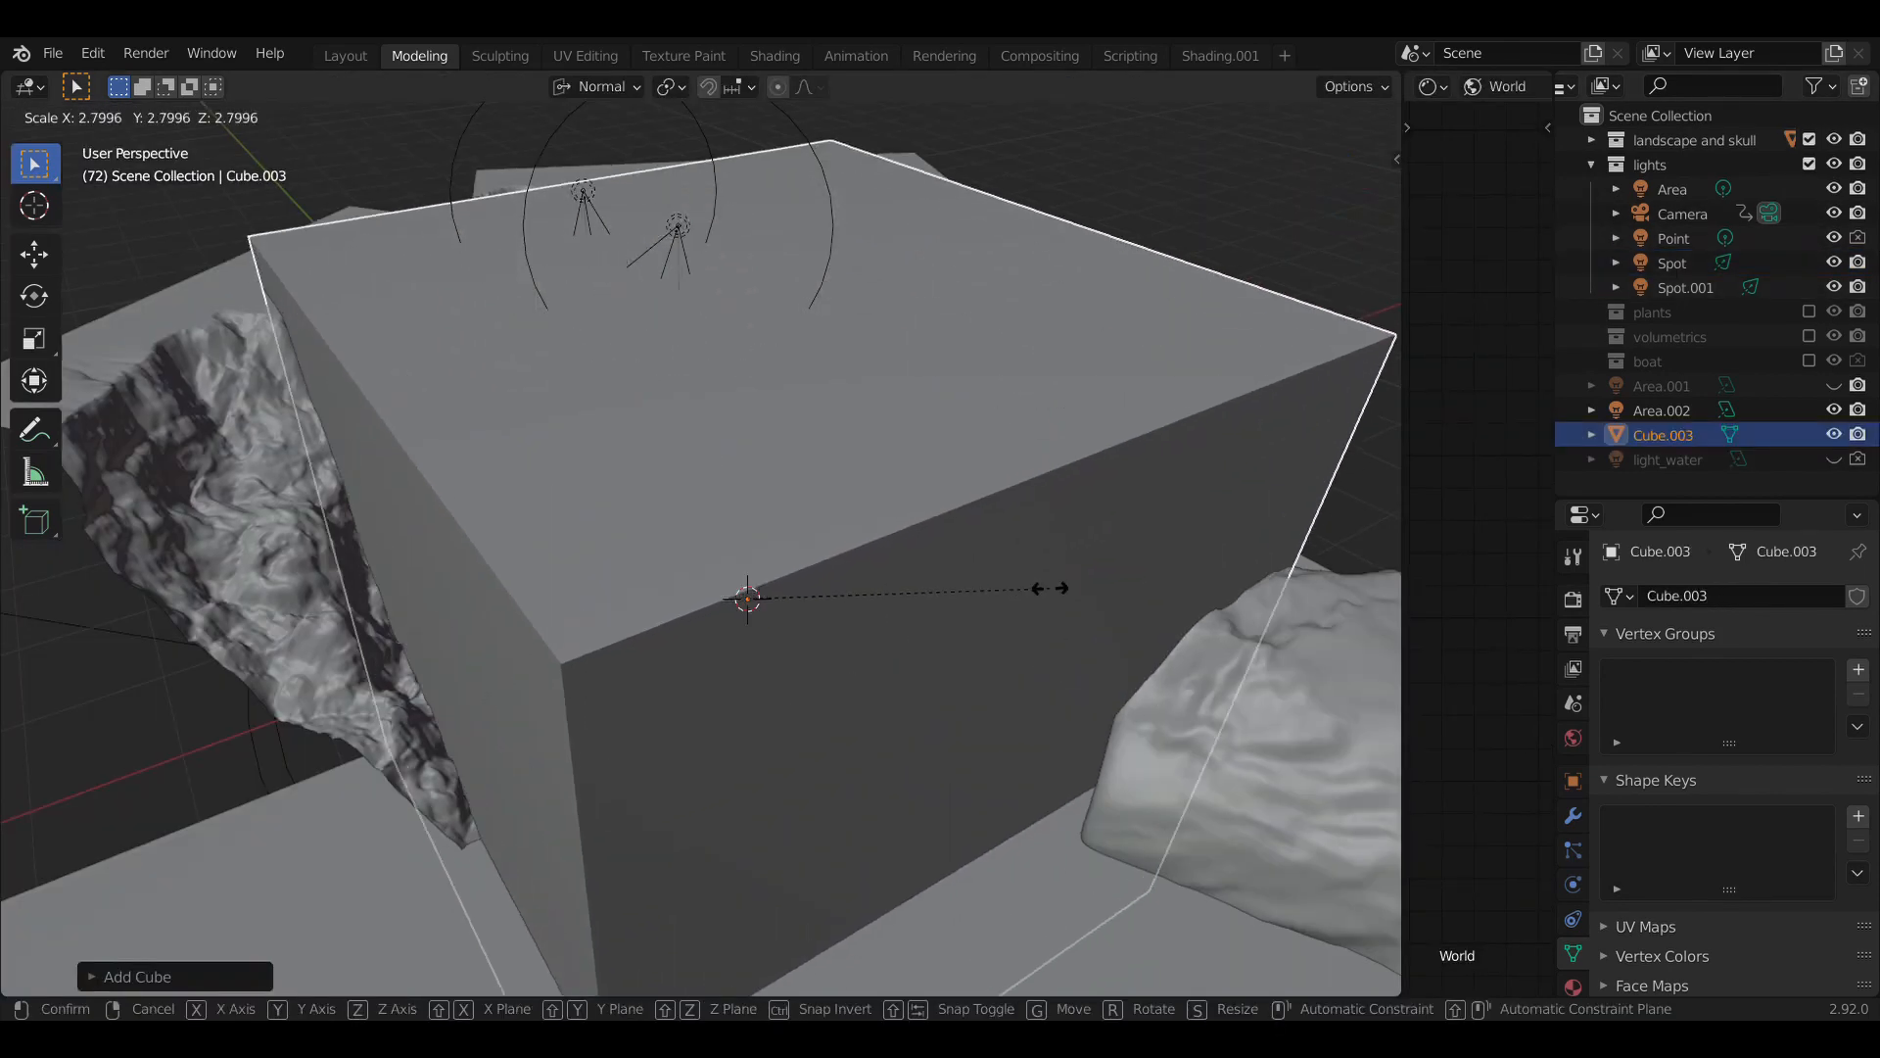
pyautogui.click(1048, 584)
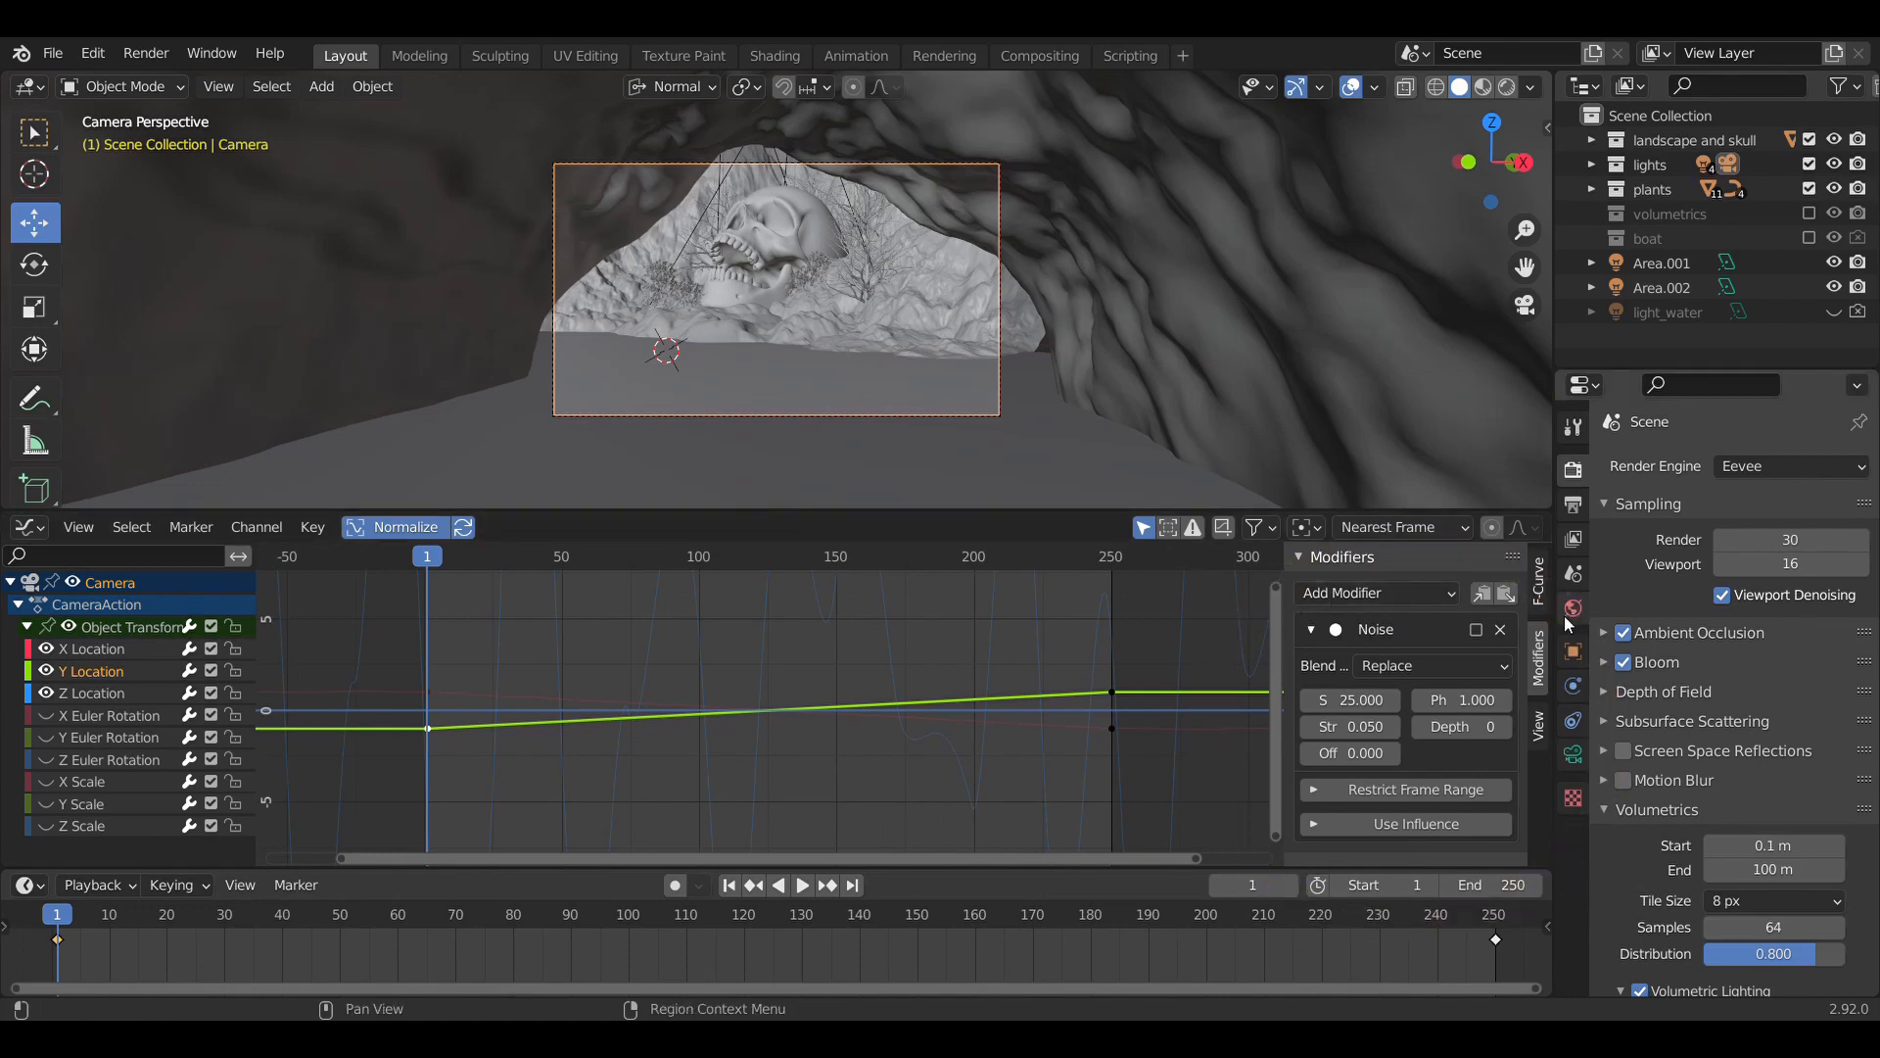
# - Play the camera animation from frame 1 to check its movement through the cave
pyautogui.press('space')
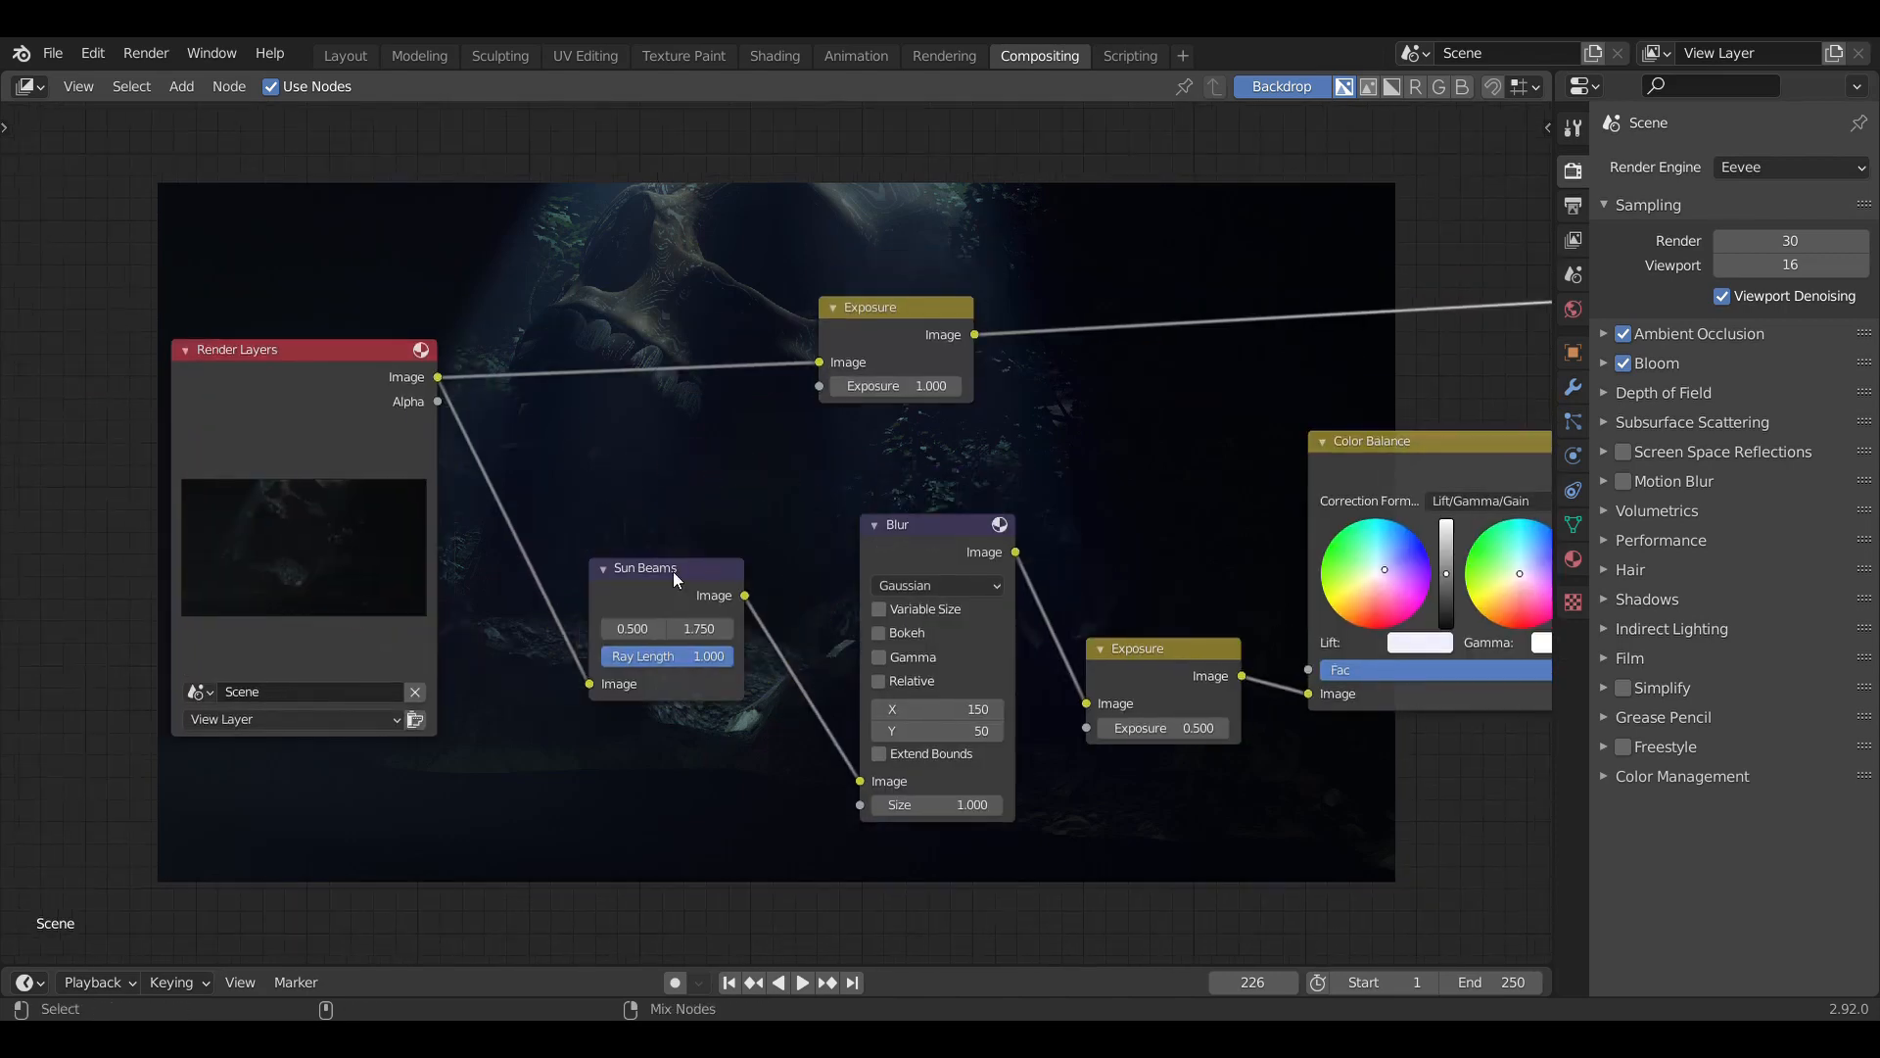
# - Preview the Sun Beams, Blur, Exposure, Color Balance and Add nodes in turn on the compositor backdrop, and review the whole node chain
pyautogui.keyDown('ctrl'); pyautogui.keyDown('shift'); pyautogui.click(673, 571); pyautogui.keyUp('shift'); pyautogui.keyUp('ctrl')
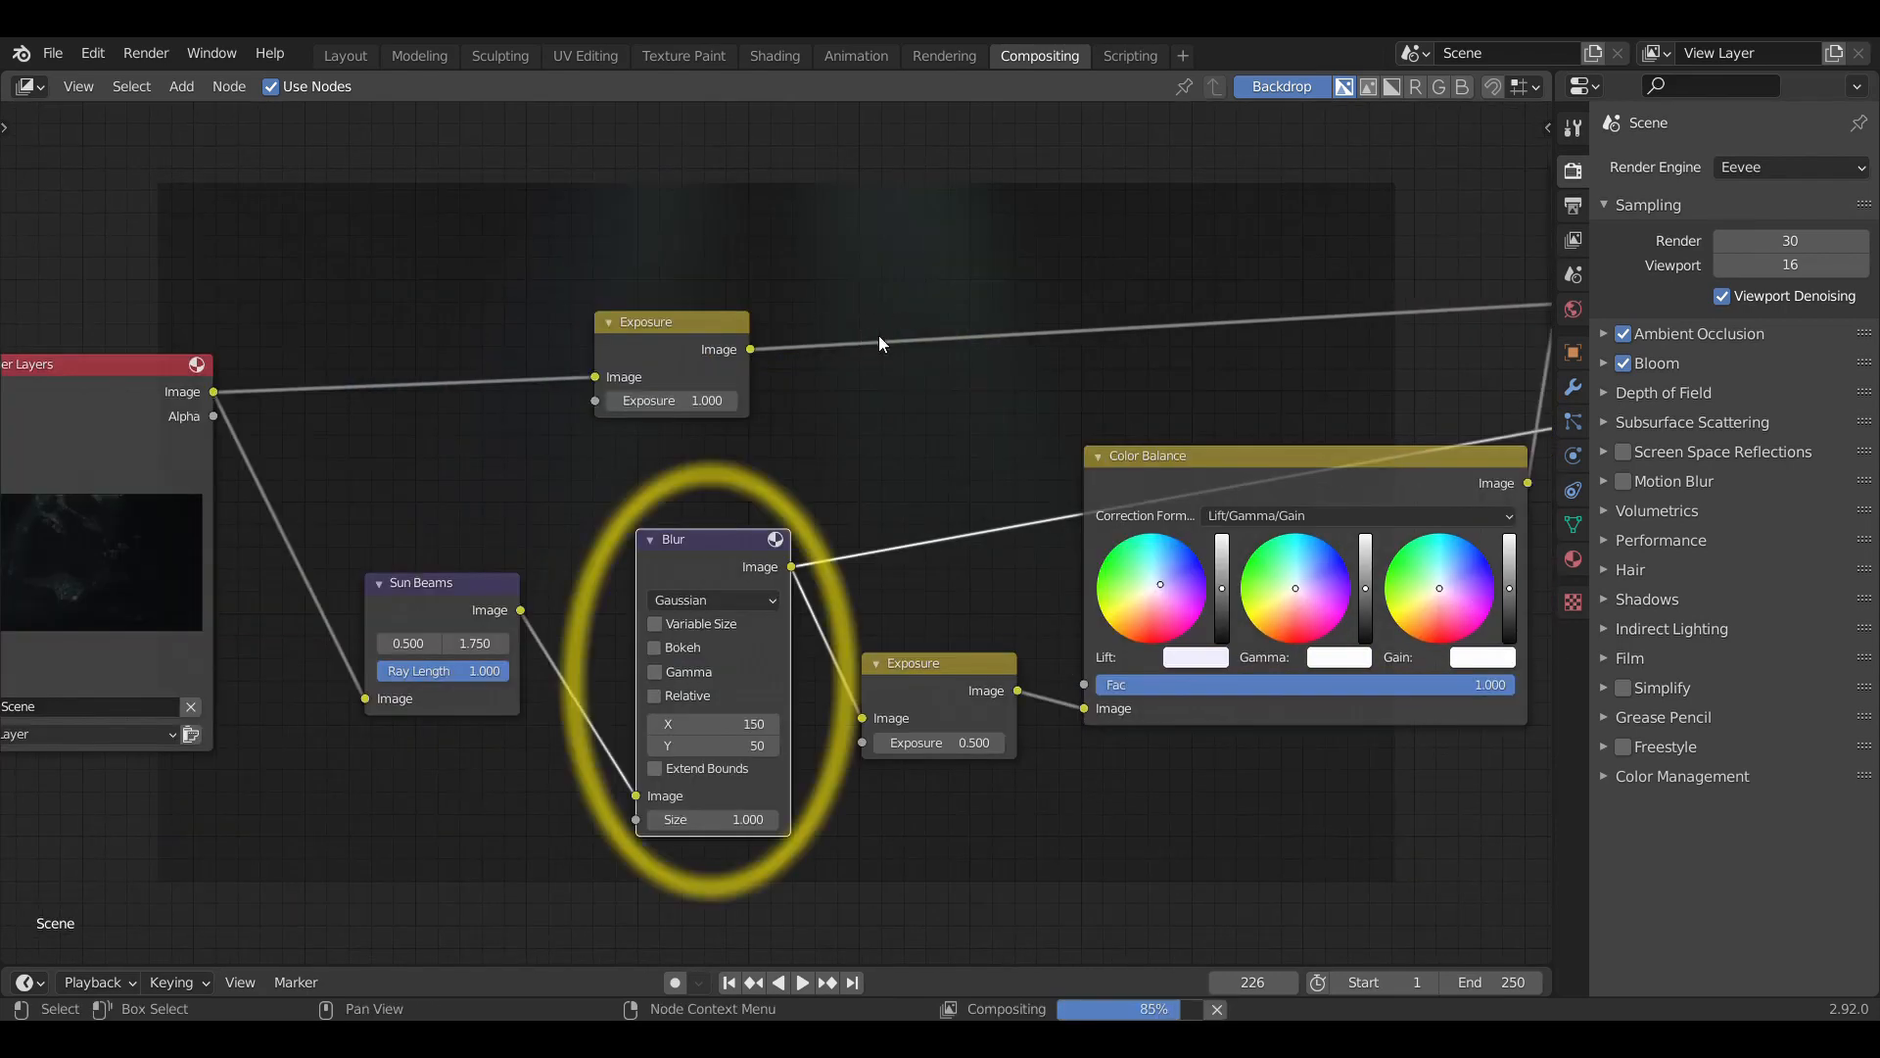
pyautogui.keyDown('ctrl'); pyautogui.keyDown('shift'); pyautogui.click(949, 668); pyautogui.keyUp('shift'); pyautogui.keyUp('ctrl')
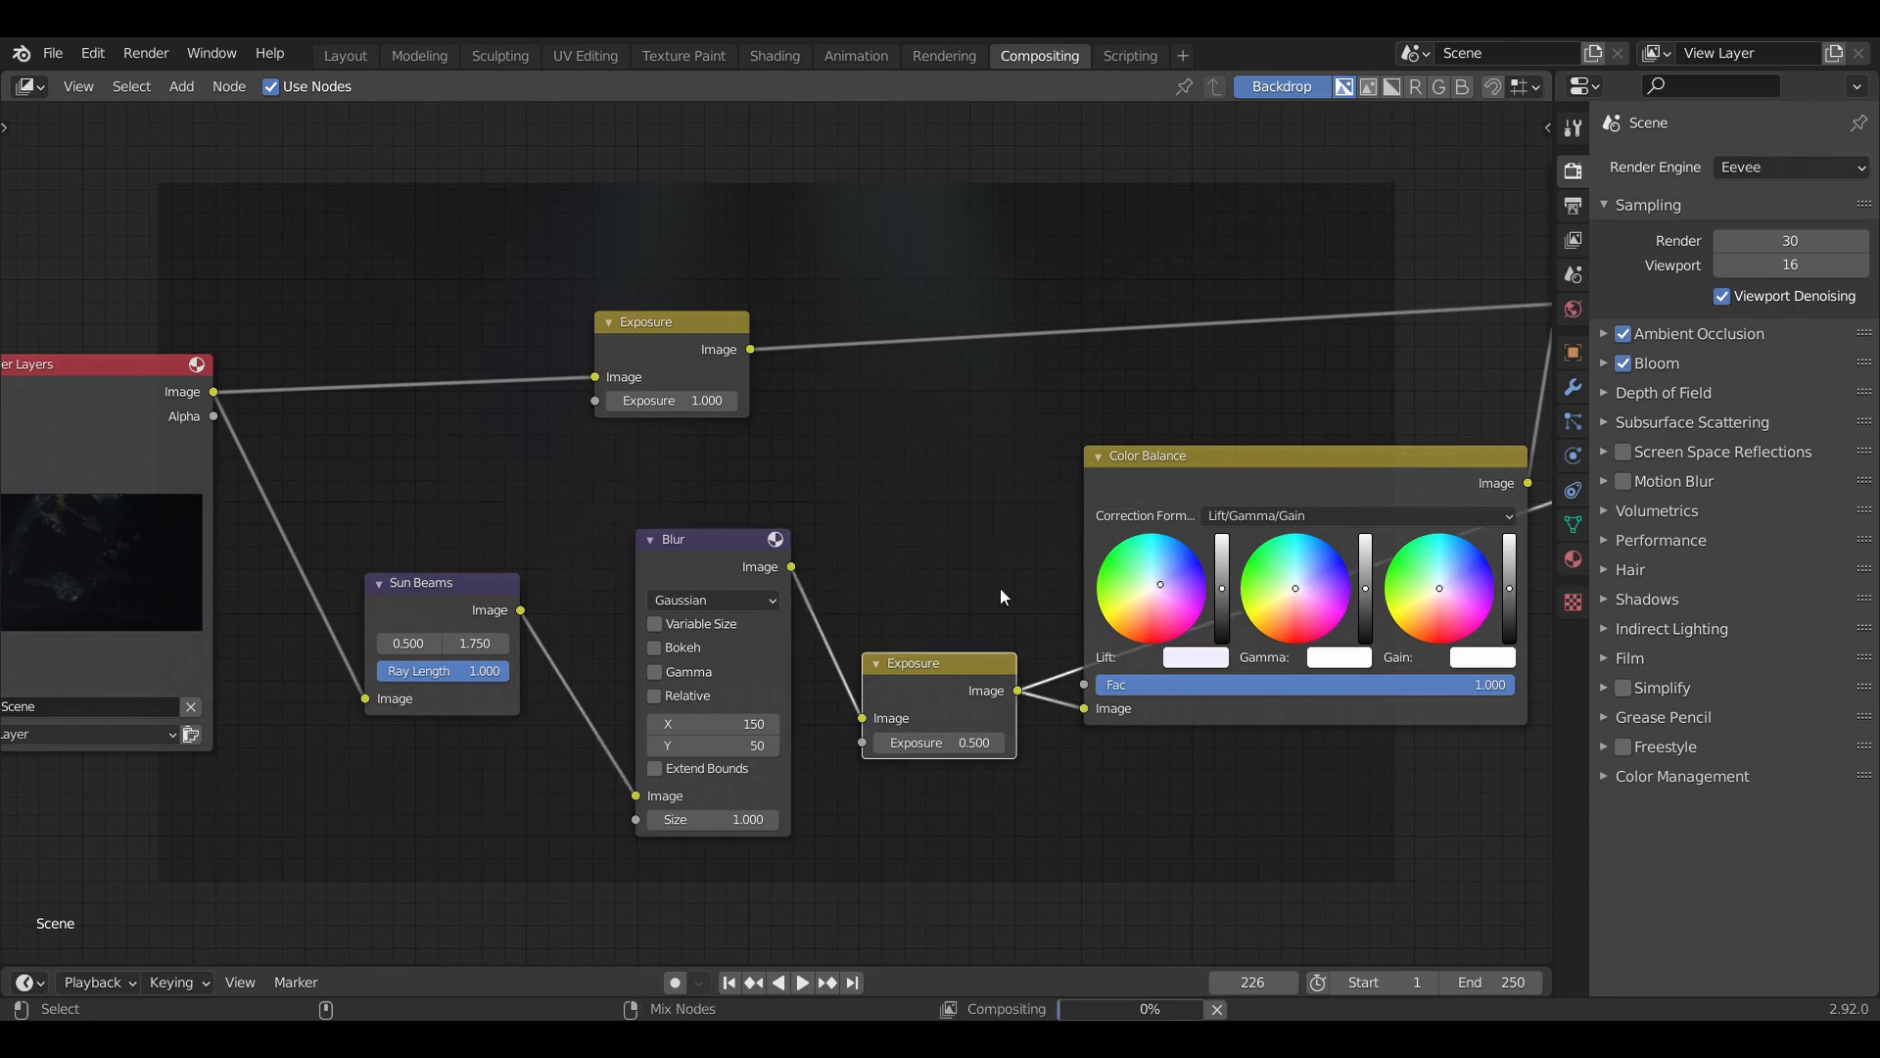
pyautogui.keyDown('ctrl'); pyautogui.scroll(-8, 1006, 590); pyautogui.keyUp('ctrl')
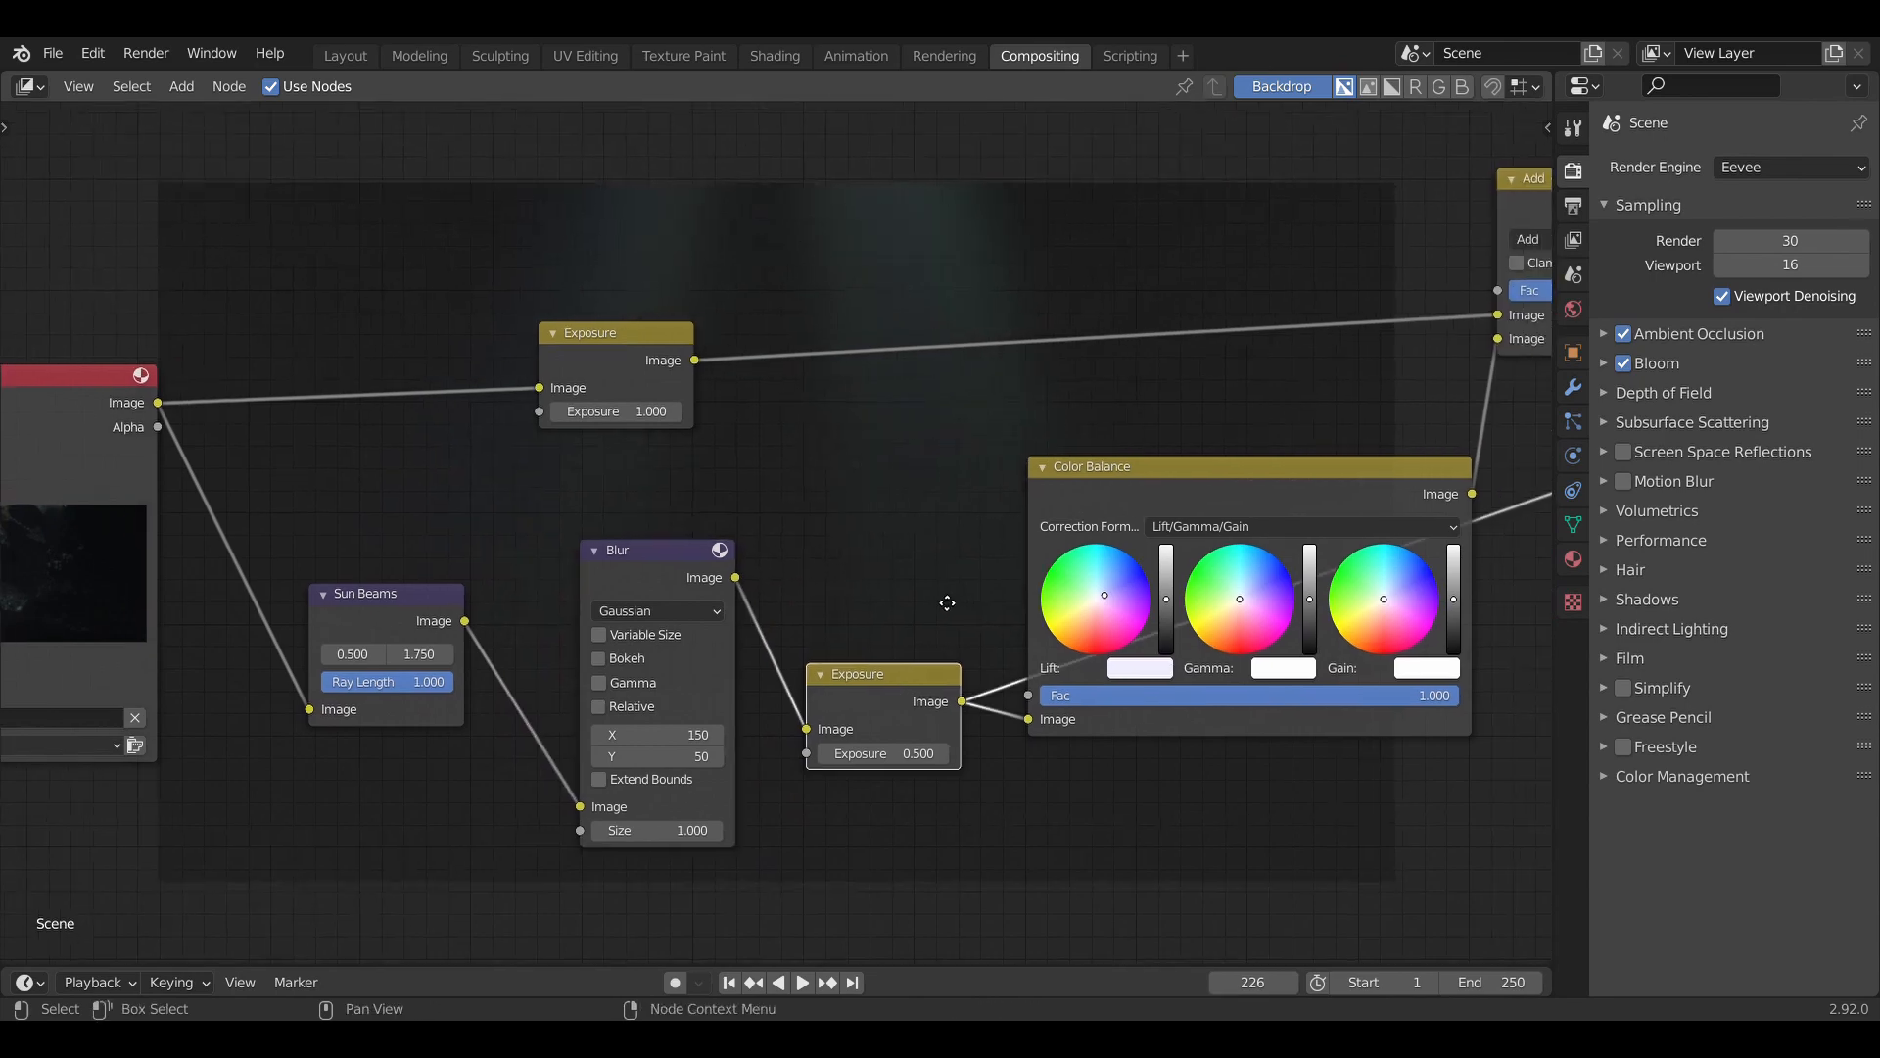
pyautogui.keyDown('ctrl'); pyautogui.keyDown('shift'); pyautogui.click(990, 465); pyautogui.keyUp('shift'); pyautogui.keyUp('ctrl')
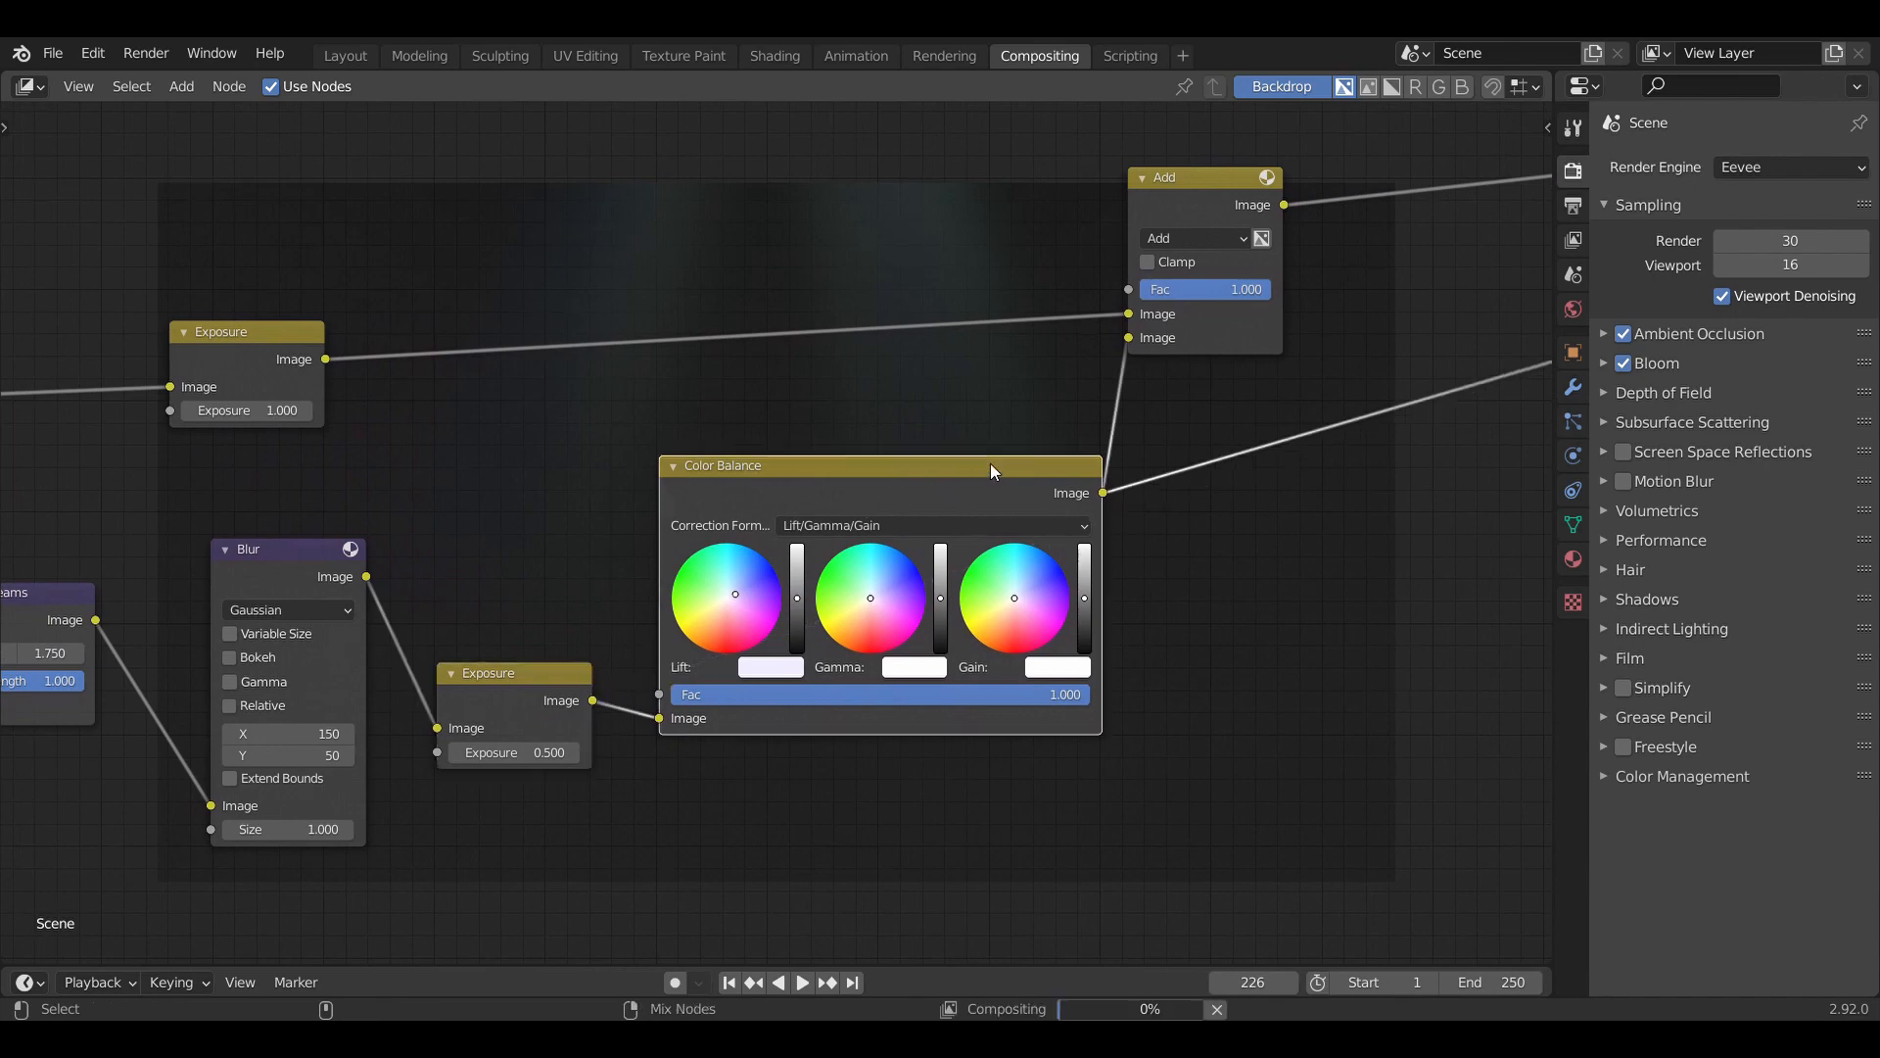
pyautogui.moveTo(981, 513); pyautogui.dragTo(722, 691, button='middle')
pyautogui.keyDown('ctrl'); pyautogui.keyDown('shift'); pyautogui.click(954, 376); pyautogui.keyUp('shift'); pyautogui.keyUp('ctrl')
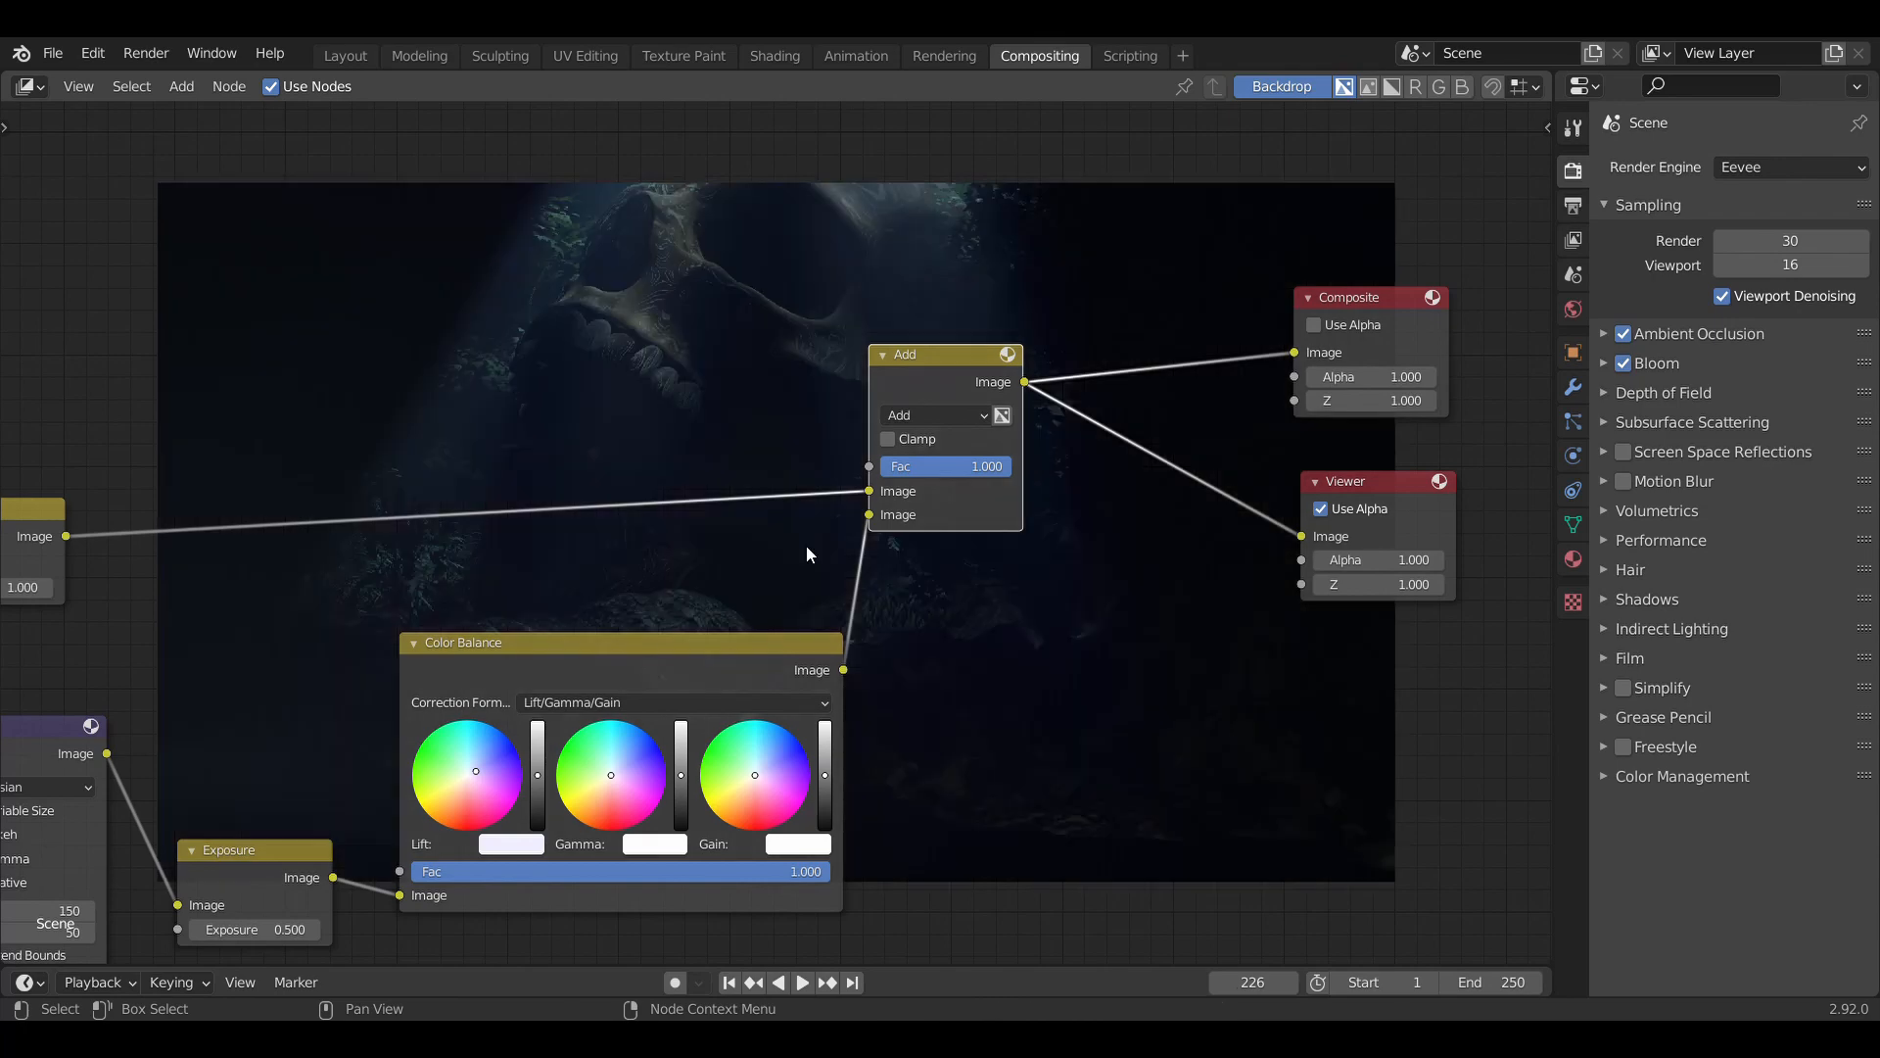
pyautogui.moveTo(807, 545); pyautogui.dragTo(1089, 532, button='middle')
pyautogui.scroll(-1, 1185, 519)
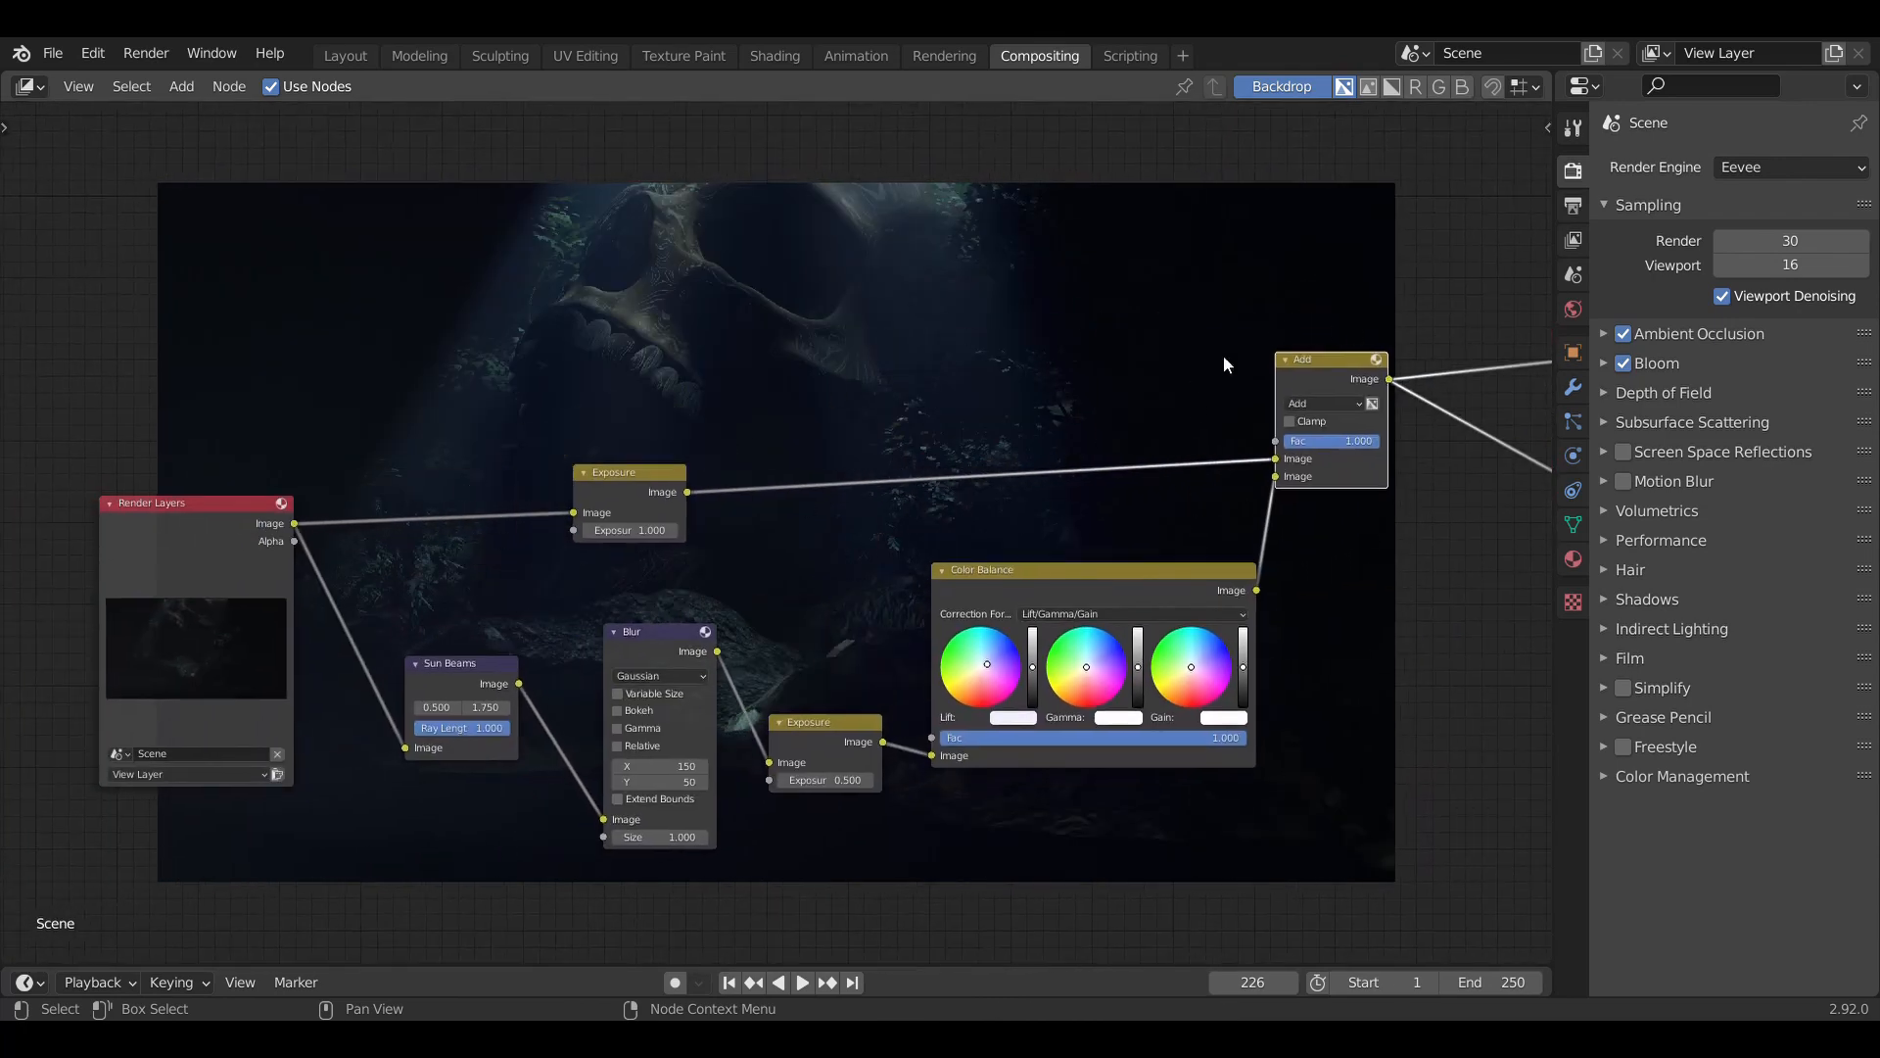
pyautogui.moveTo(1224, 364); pyautogui.dragTo(1041, 429, button='middle')
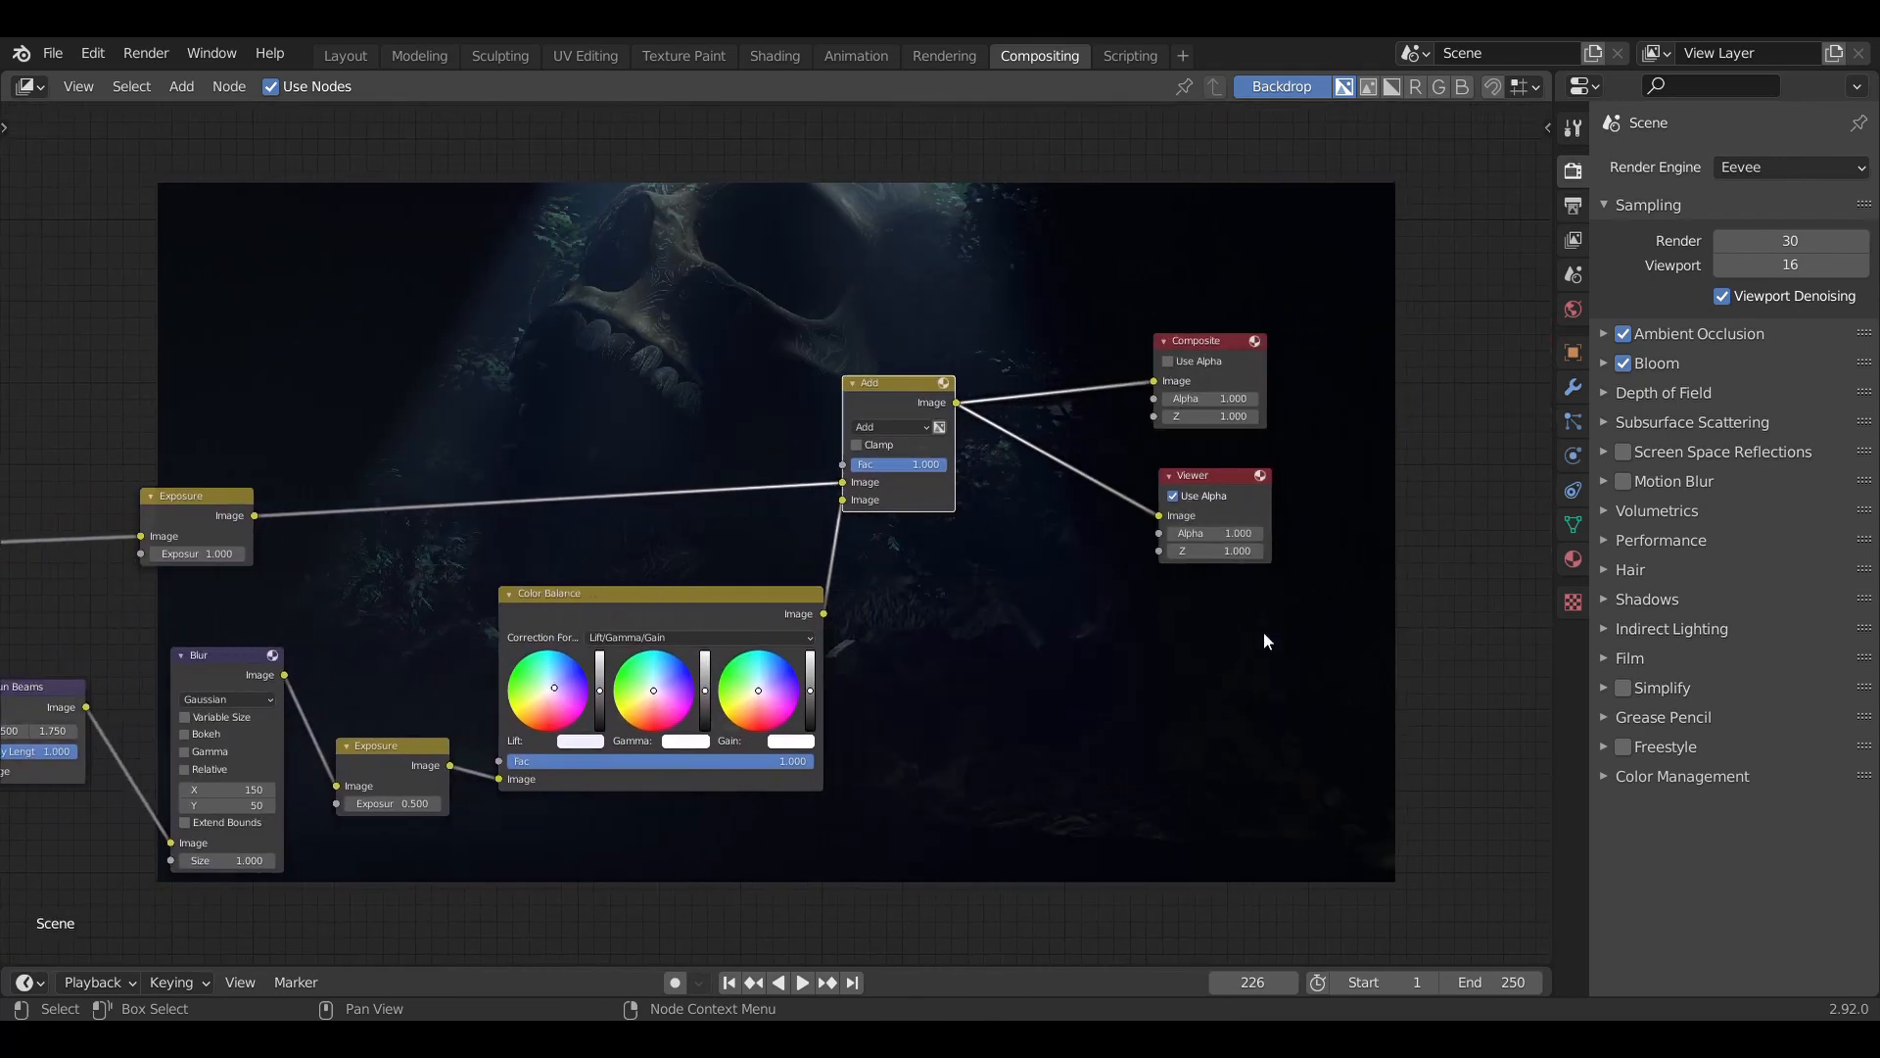
pyautogui.scroll(-1, 957, 638)
pyautogui.moveTo(958, 638); pyautogui.dragTo(1221, 574, button='middle')
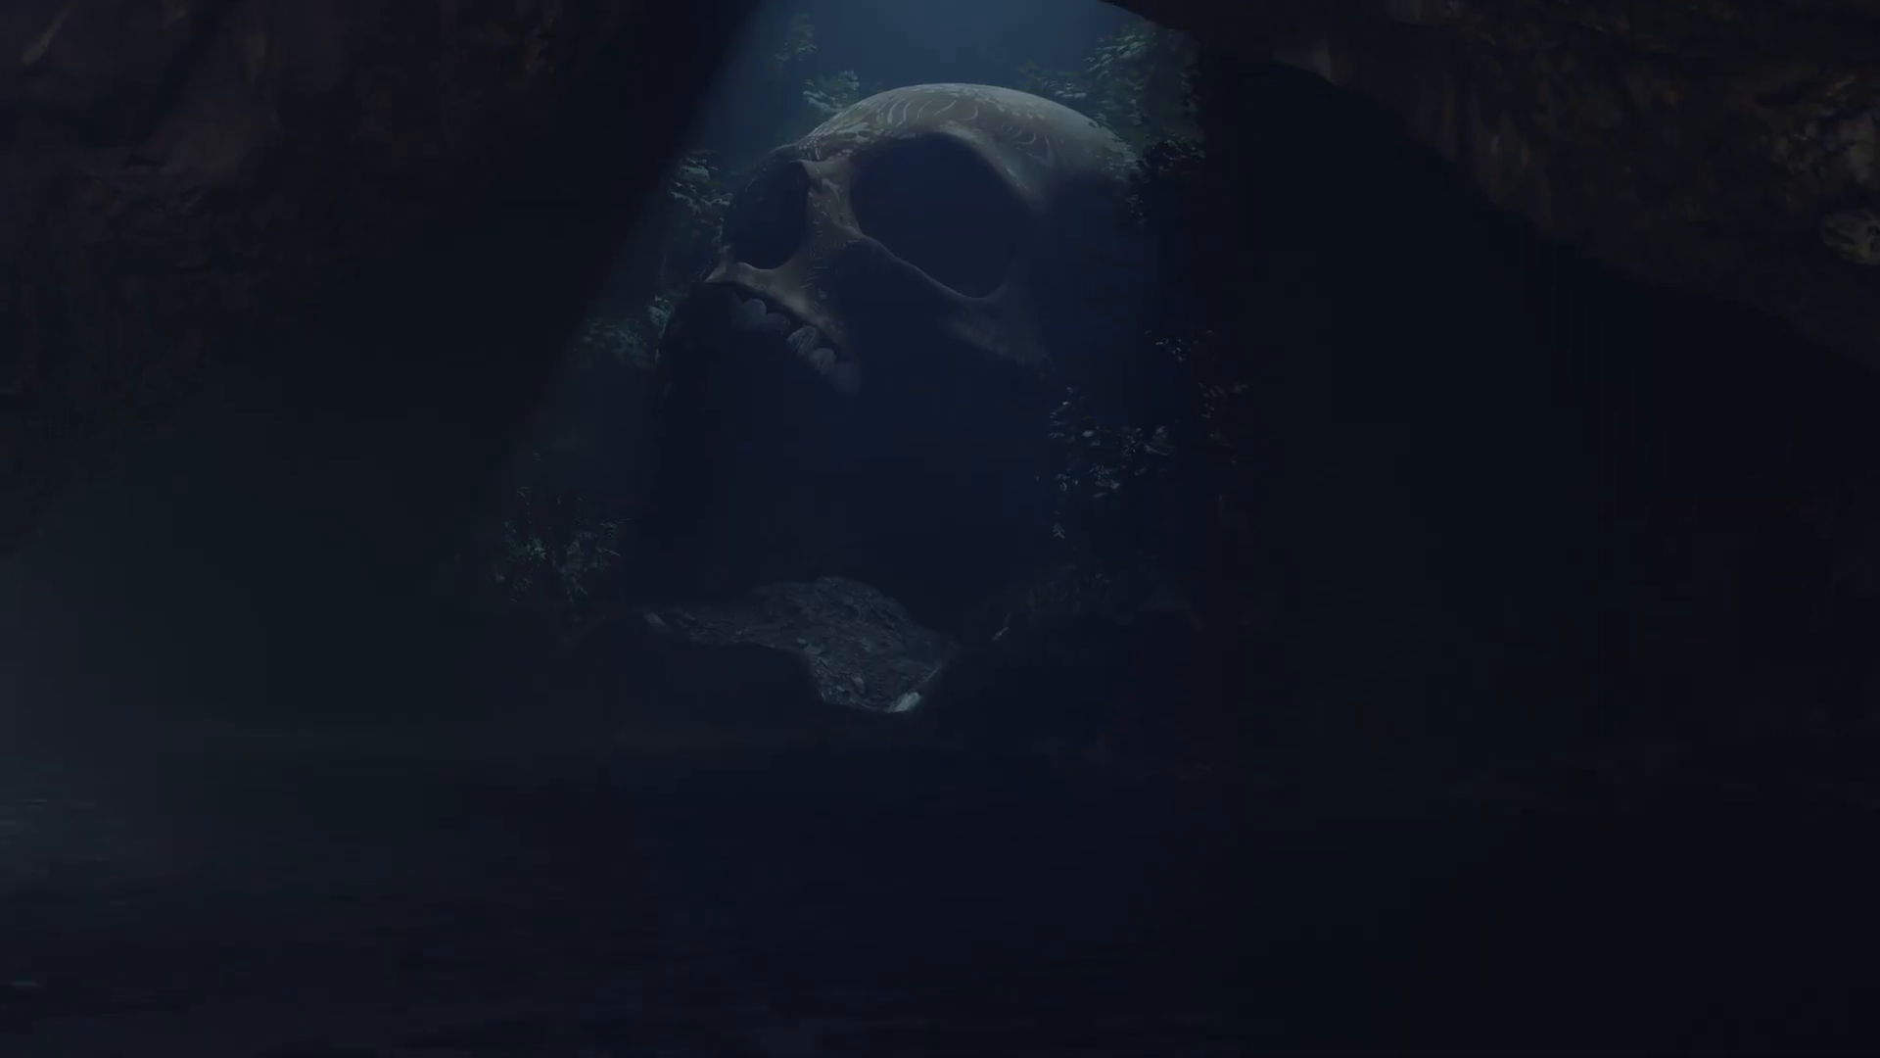